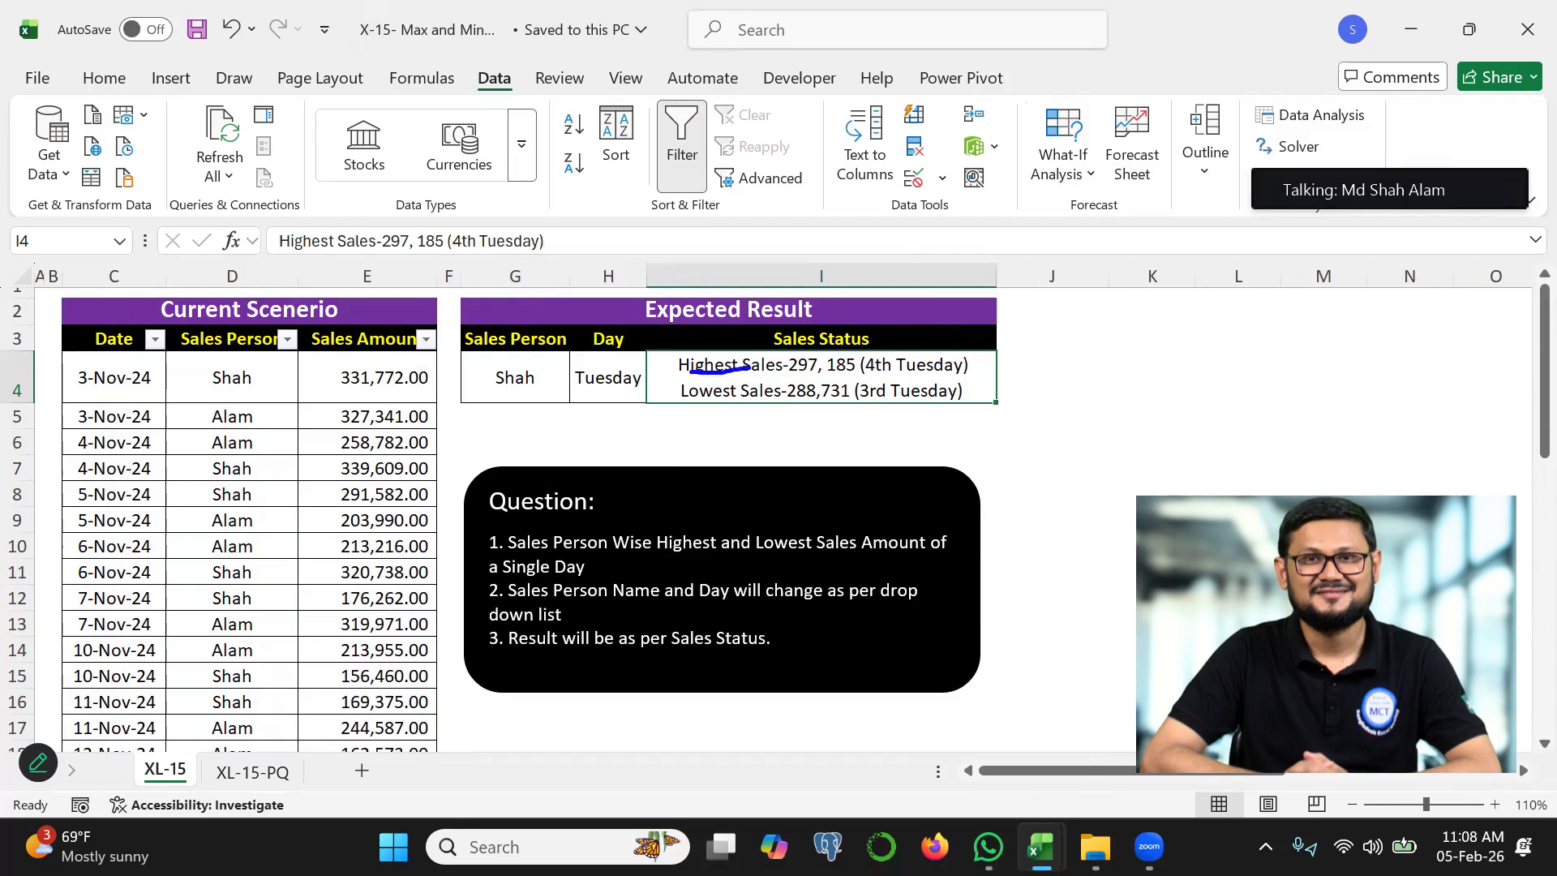
Review the expected result on sheet XL-15, checking the Sales Person choices, the Day cell and the Sales Status cell
left_click_drag(696, 412, 779, 393)
mouse_move(483, 381)
left_mouse_down()
mouse_move(505, 401)
mouse_move(544, 353)
left_mouse_up()
key("Escape")
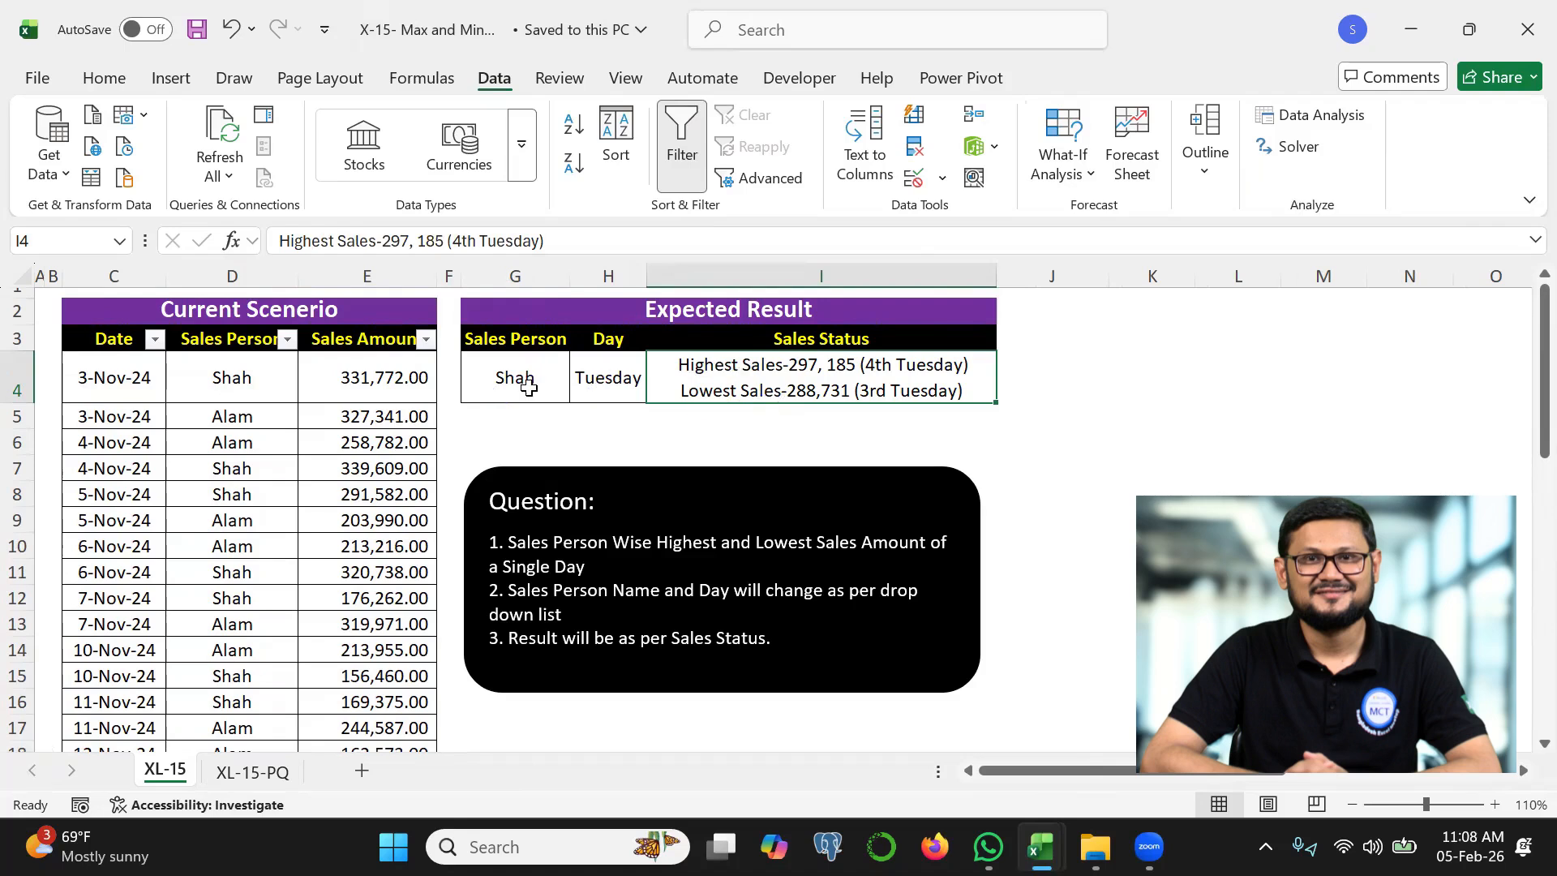
left_click(528, 387)
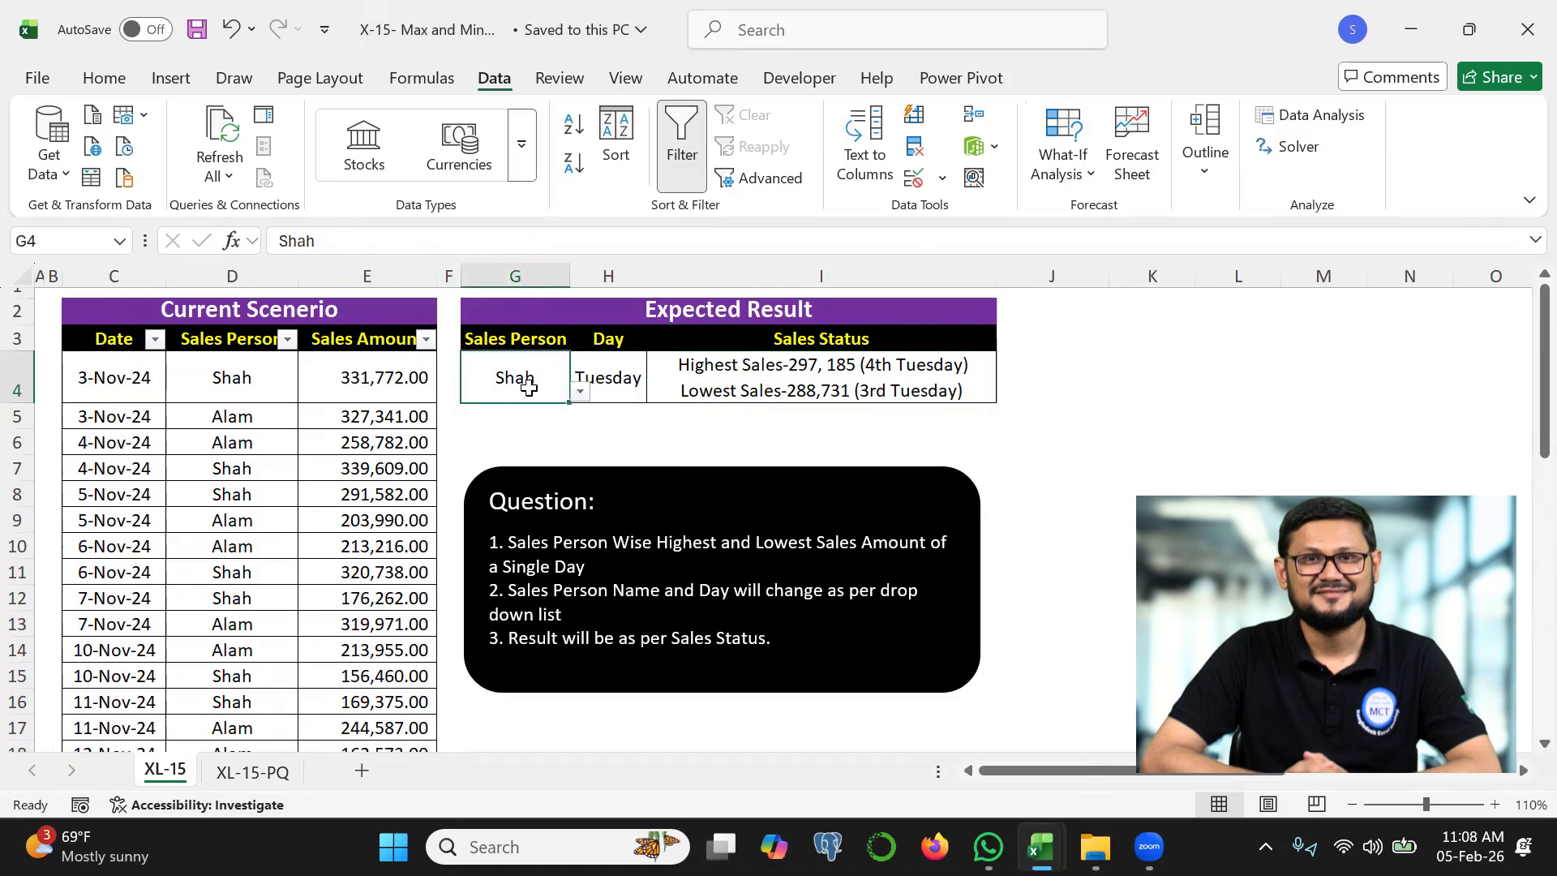
left_click(604, 383)
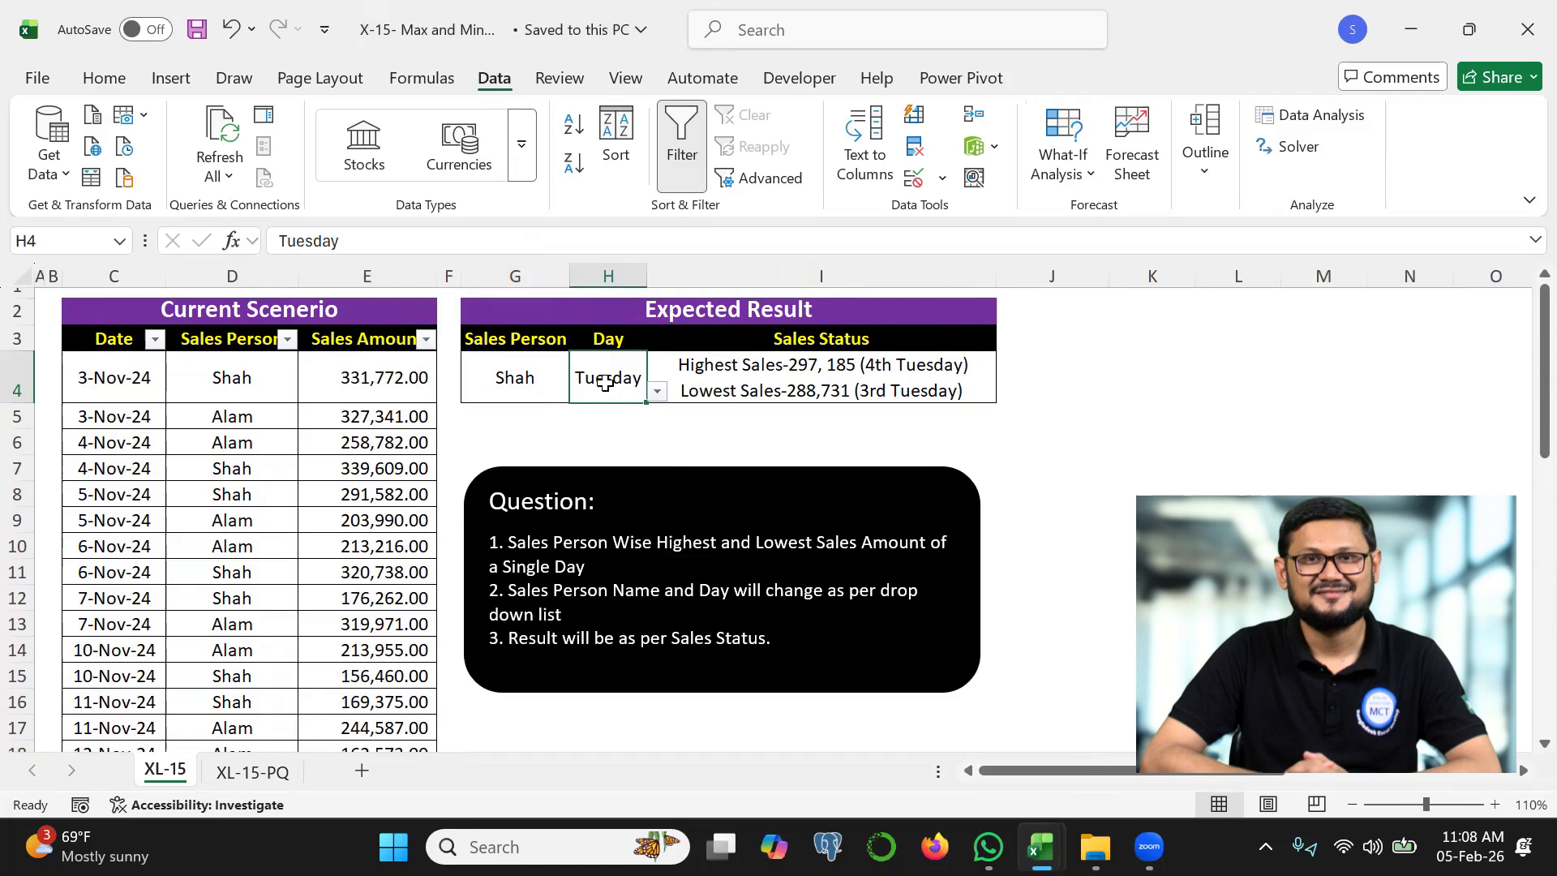
left_click(535, 378)
left_click(579, 392)
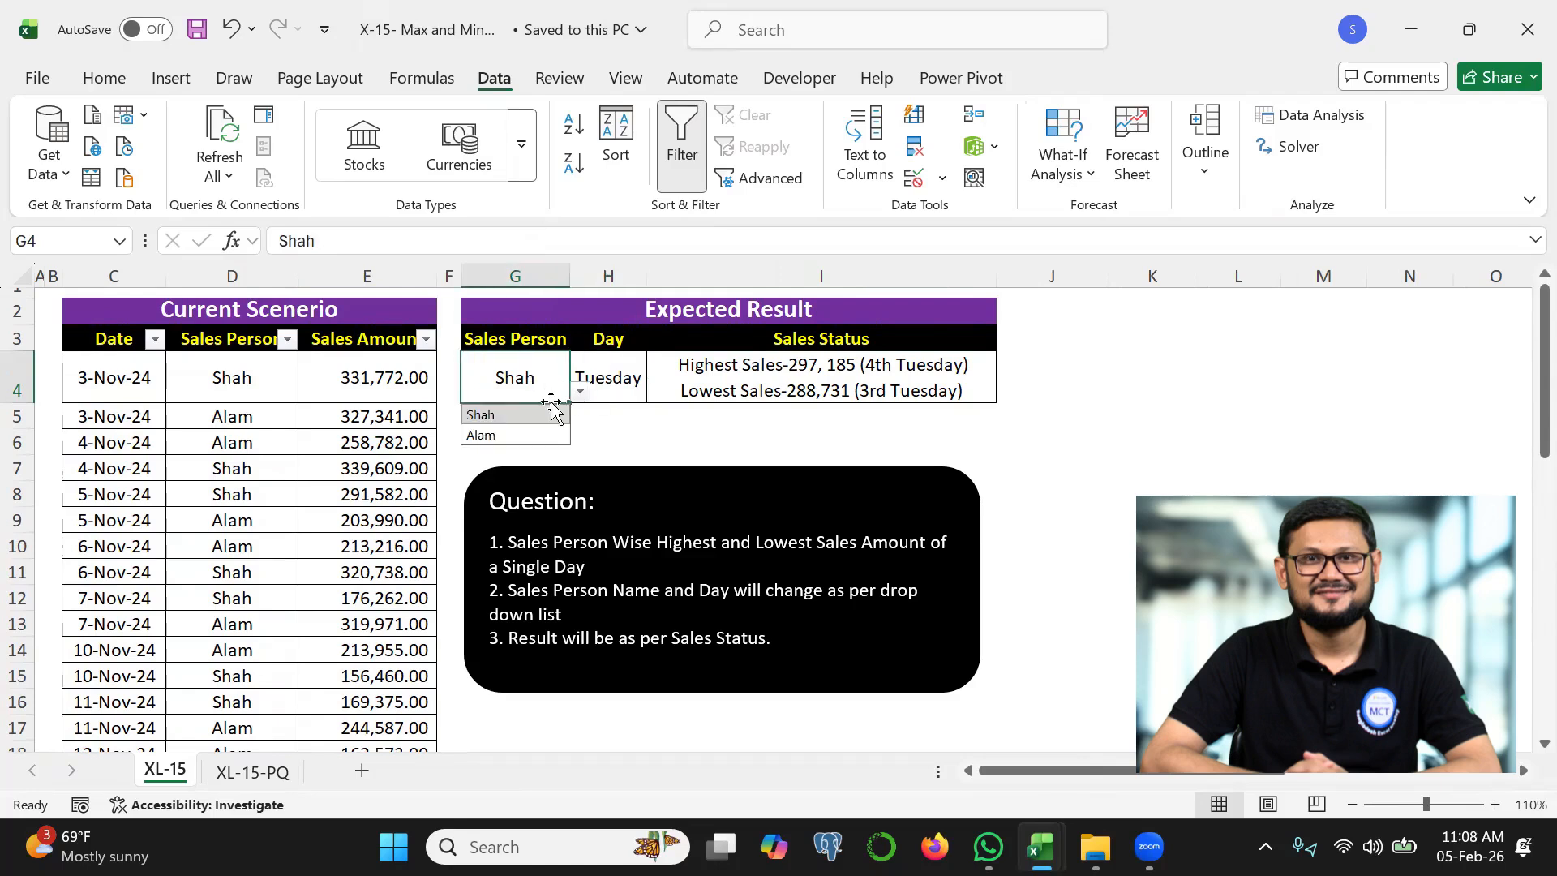
left_click(735, 374)
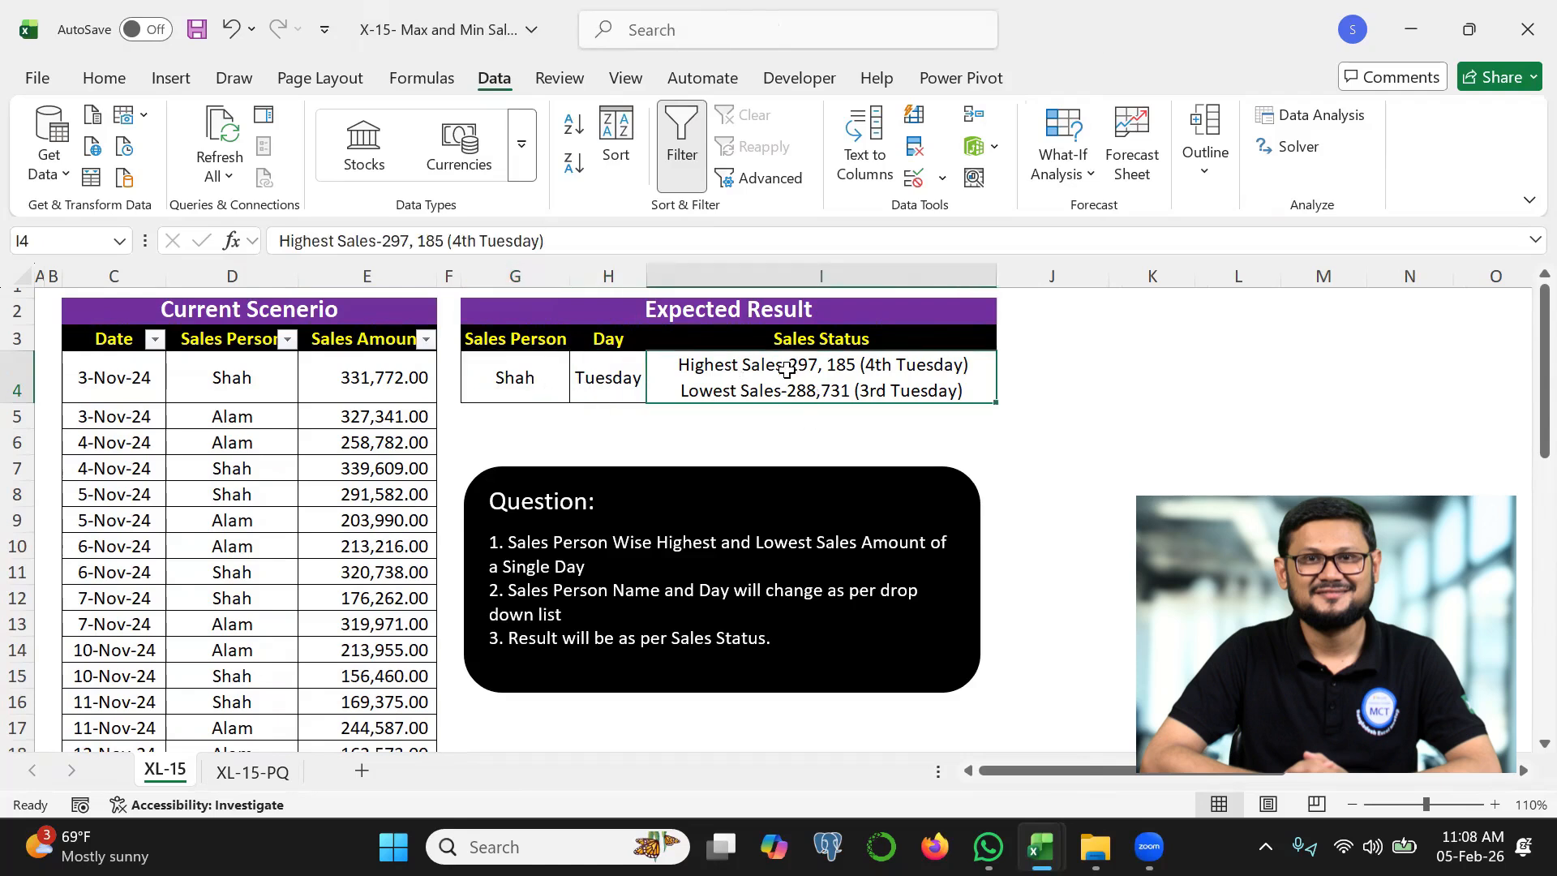
Switch to the XL-15-PQ sheet and check the table name of the sales data
key("ctrl+Page_Down")
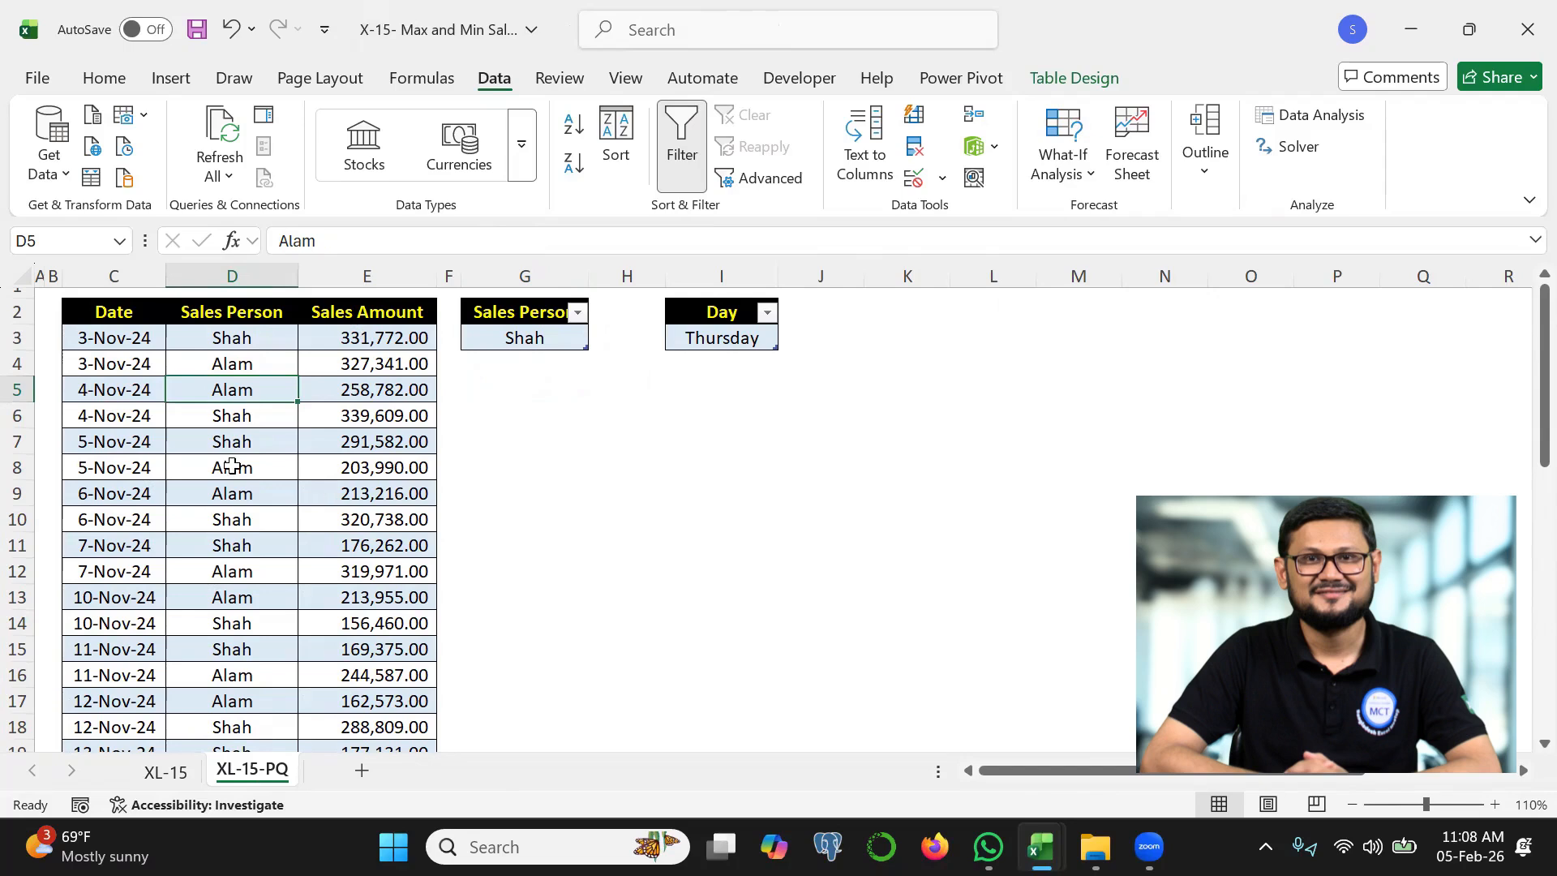
key("ctrl+2")
mouse_move(234, 467)
left_mouse_down()
mouse_move(287, 485)
mouse_move(555, 321)
left_mouse_up()
key("Escape")
left_click(316, 395)
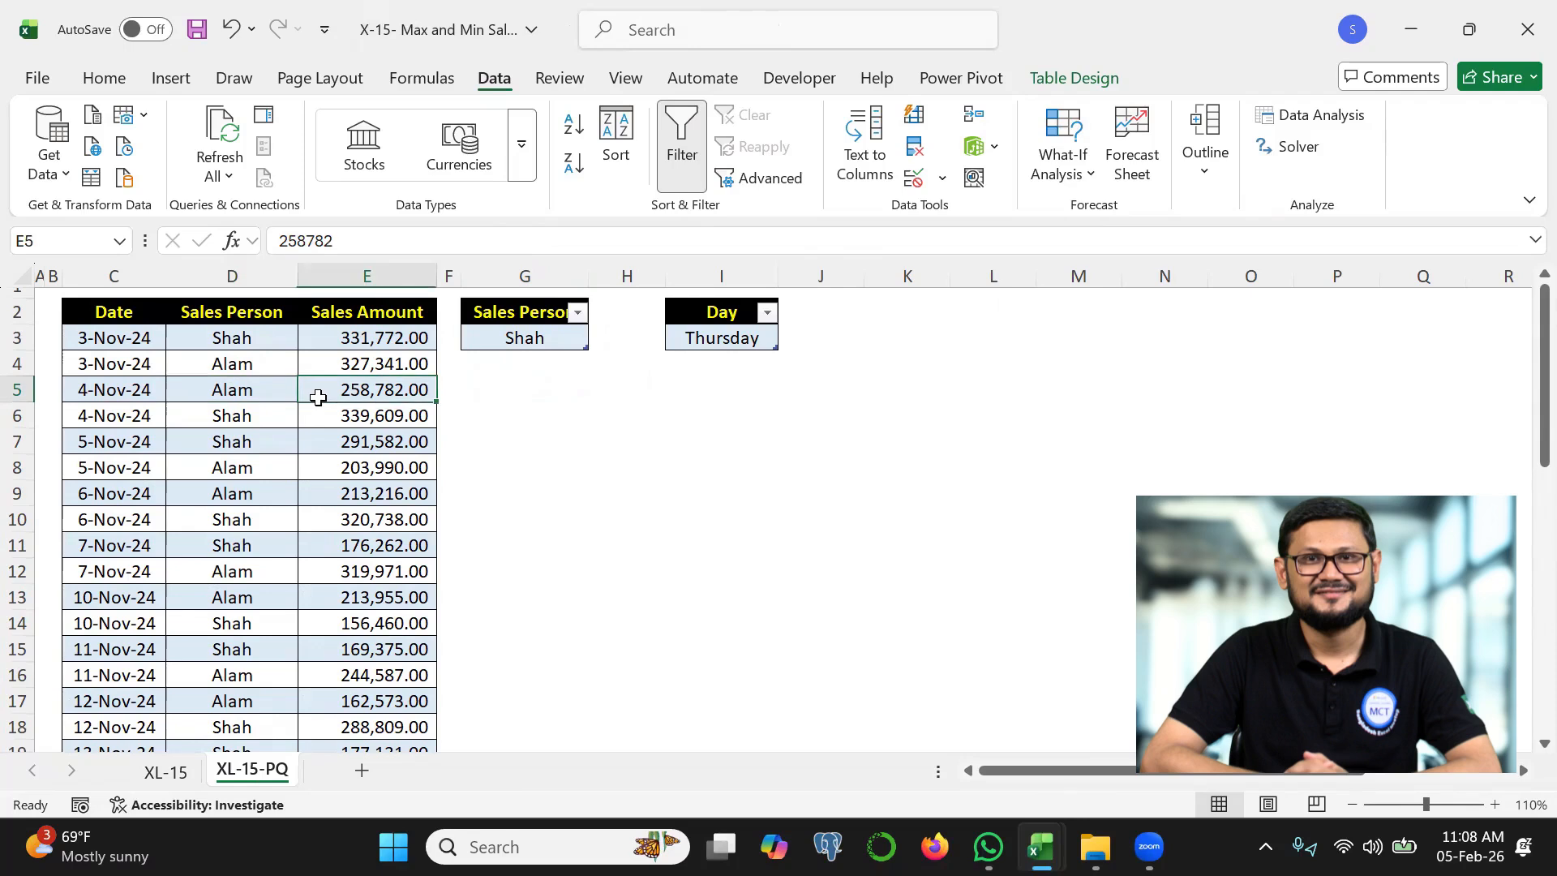
key("ctrl+2")
mouse_move(1028, 99)
left_mouse_down()
mouse_move(1124, 89)
mouse_move(1048, 81)
left_mouse_up()
key("Escape")
left_click(1062, 88)
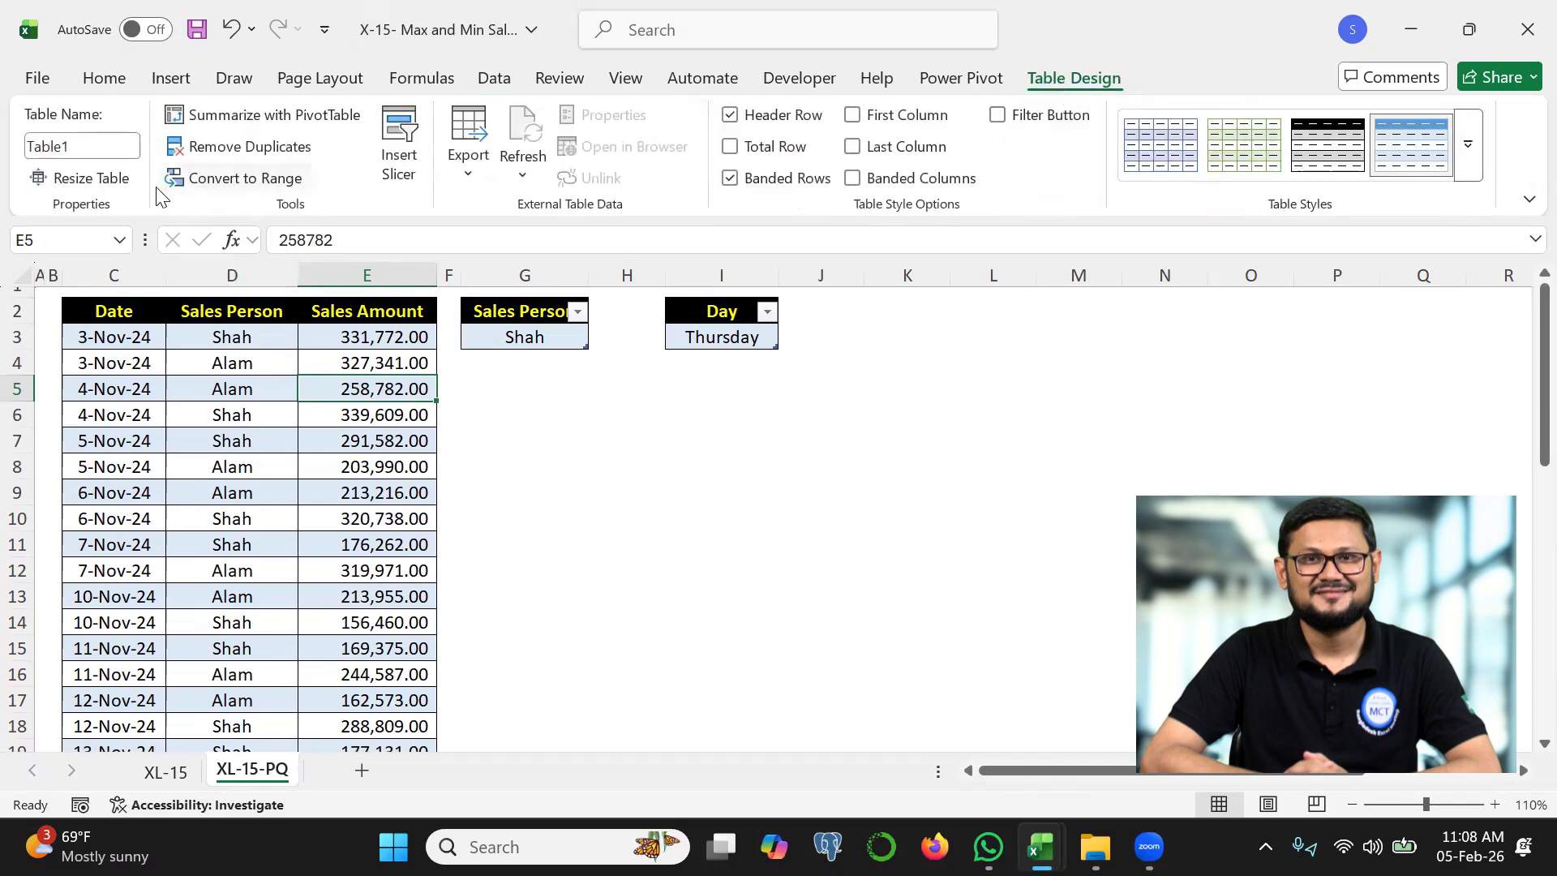
left_click(88, 149)
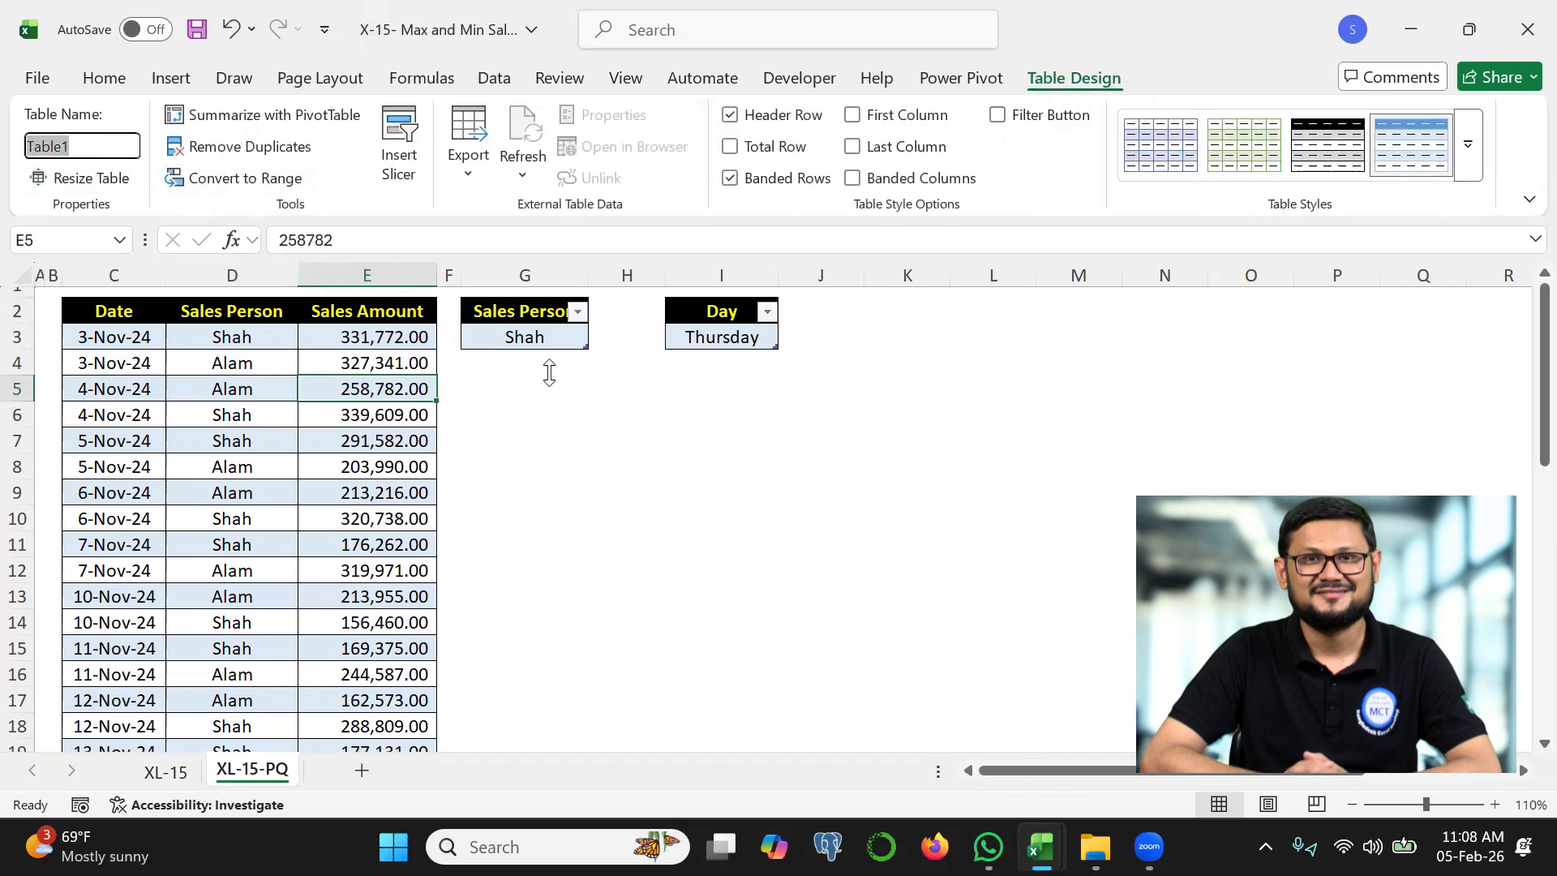
Check the table names of the one-cell Sales Person and Day tables
left_click(525, 339)
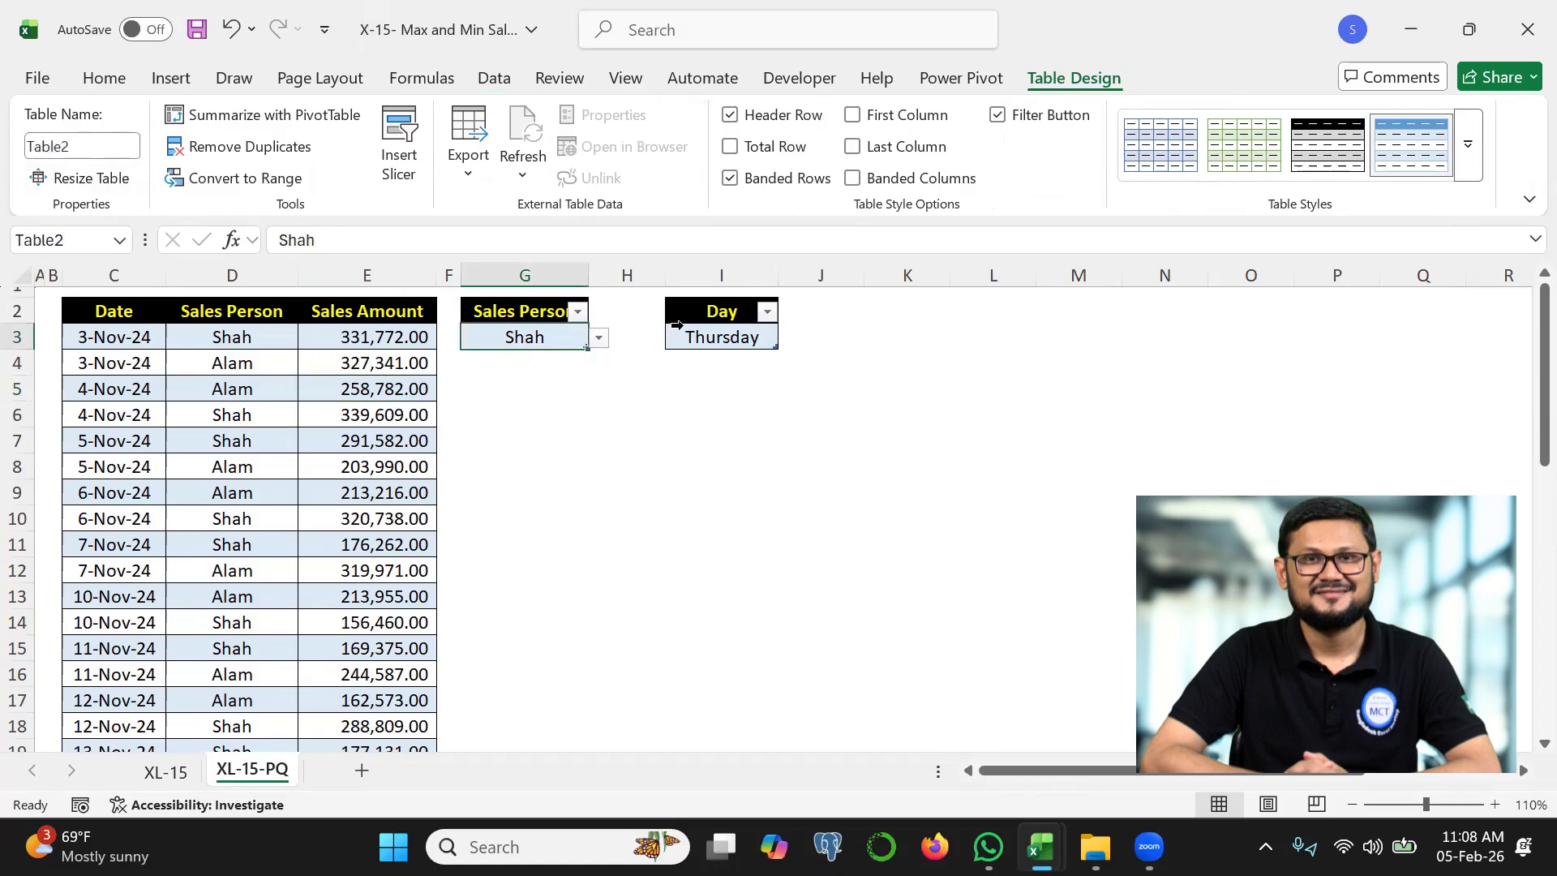
left_click(717, 334)
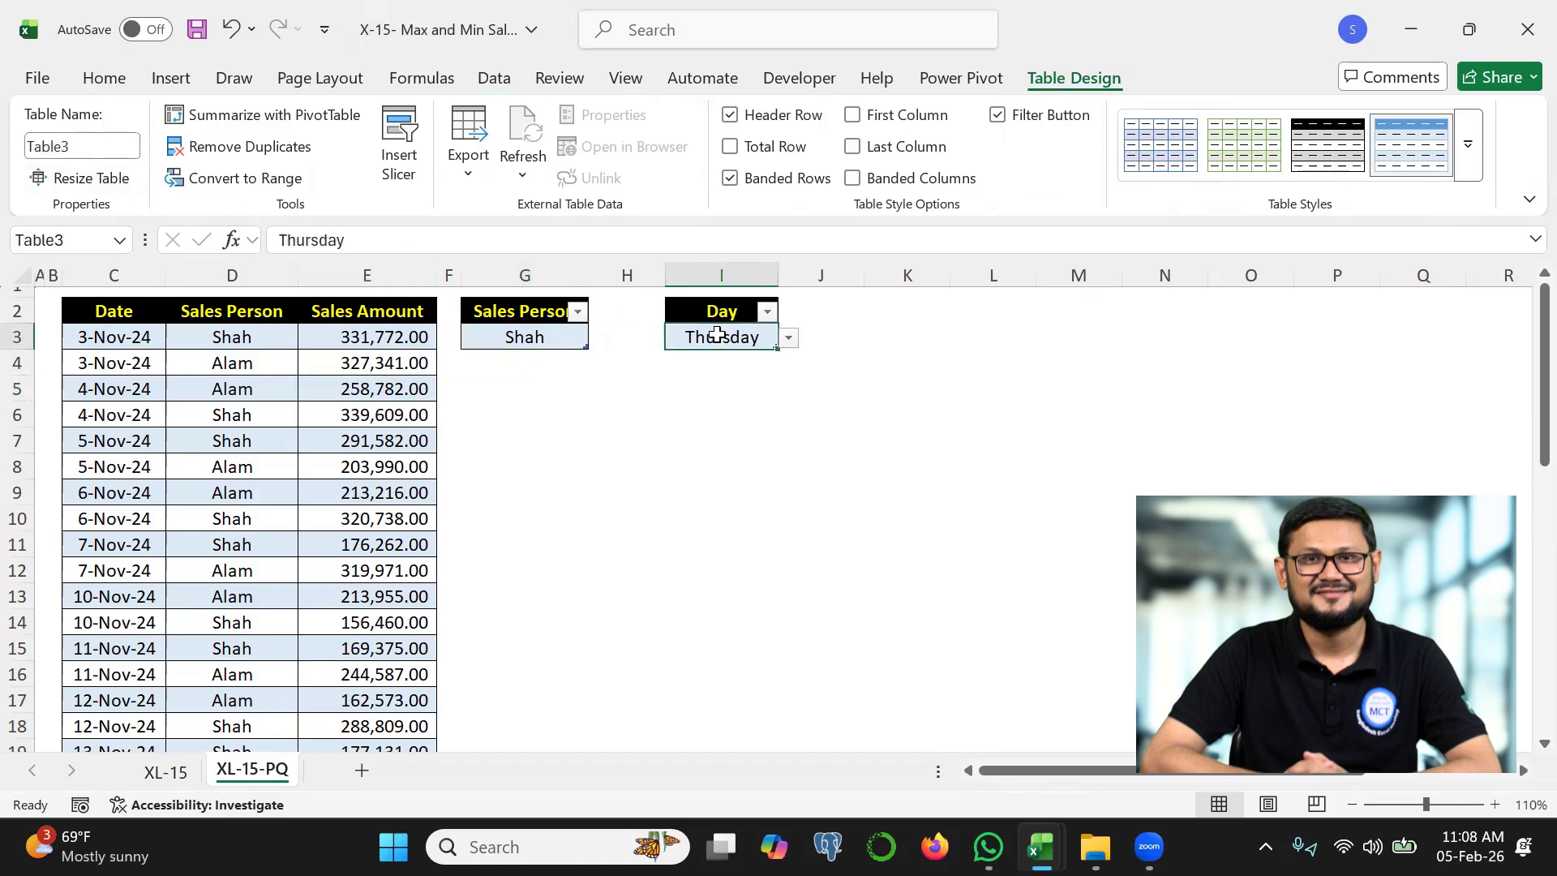
left_click(98, 144)
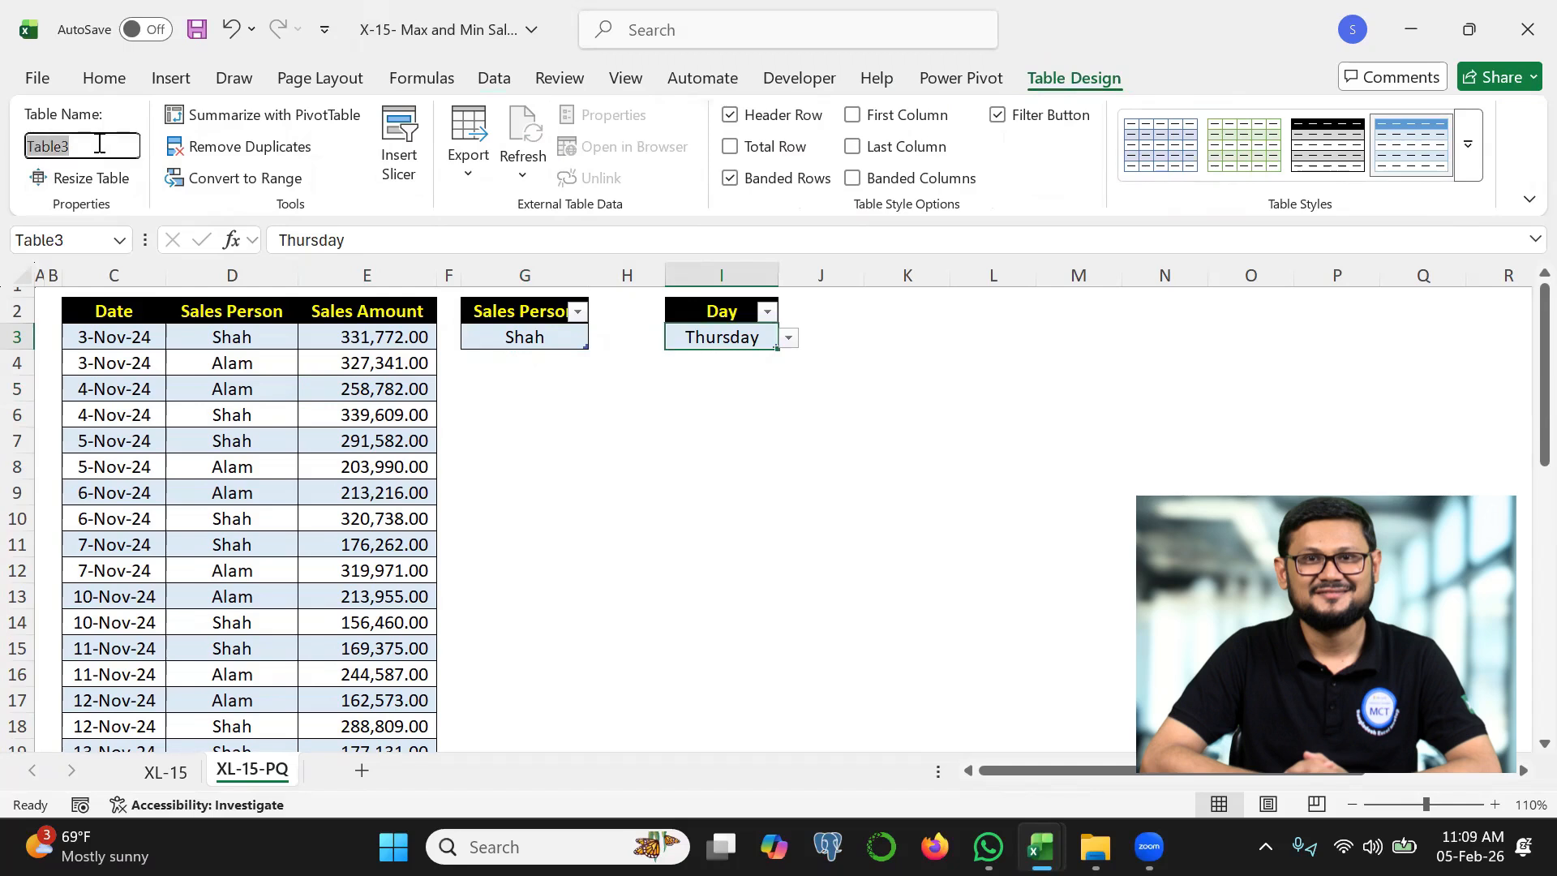
Load the sales data table with Date, Sales Person and Sales Amount into the Power Query Editor
left_click(220, 441)
left_click_drag(162, 428, 277, 423)
key("Escape")
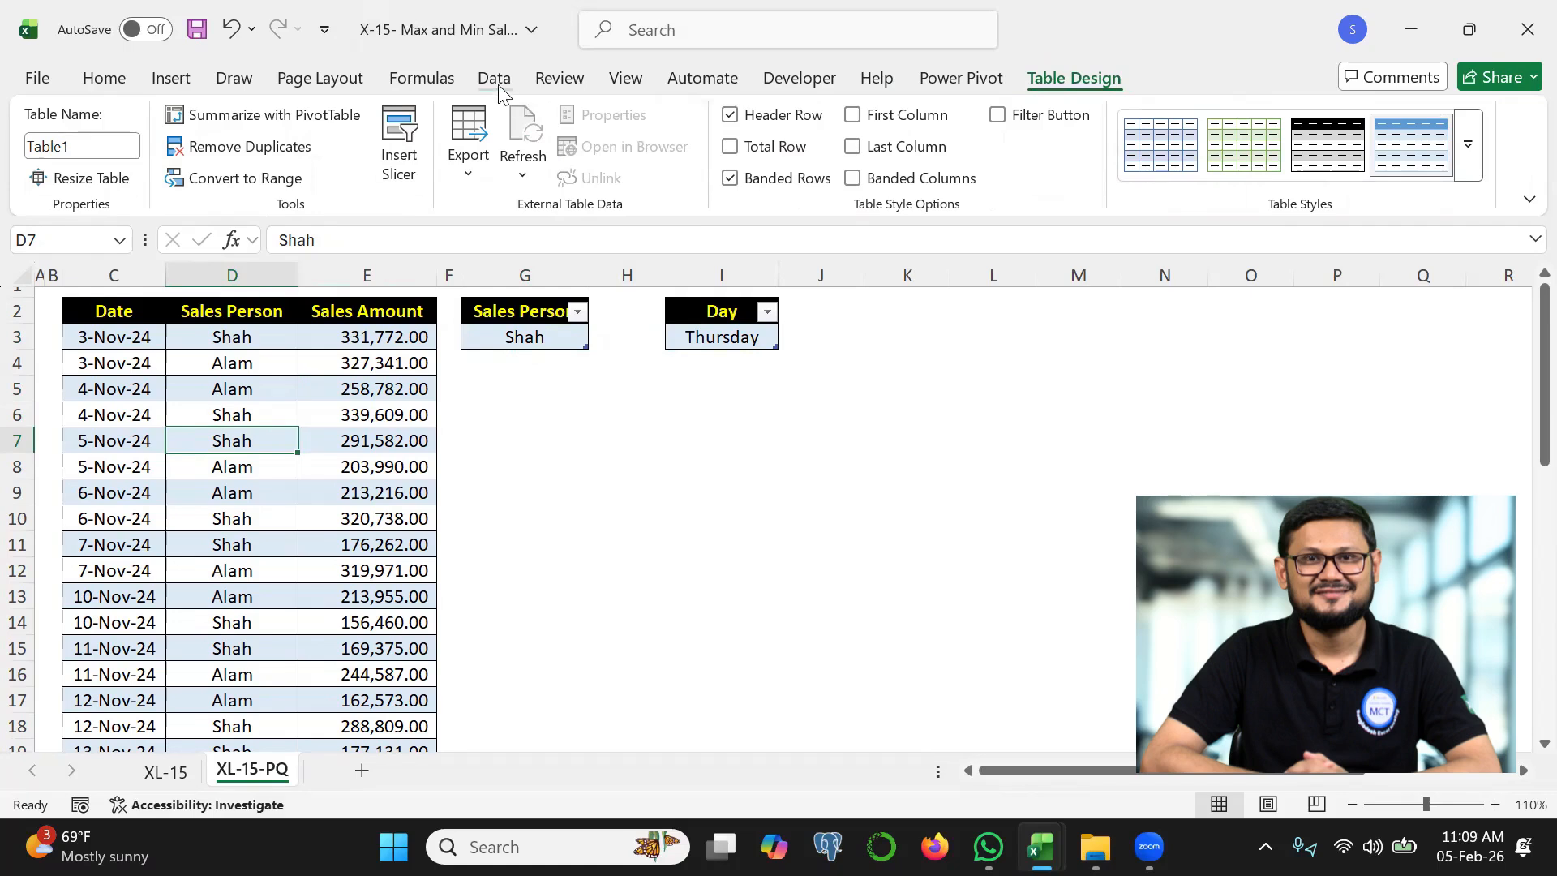
left_click(494, 79)
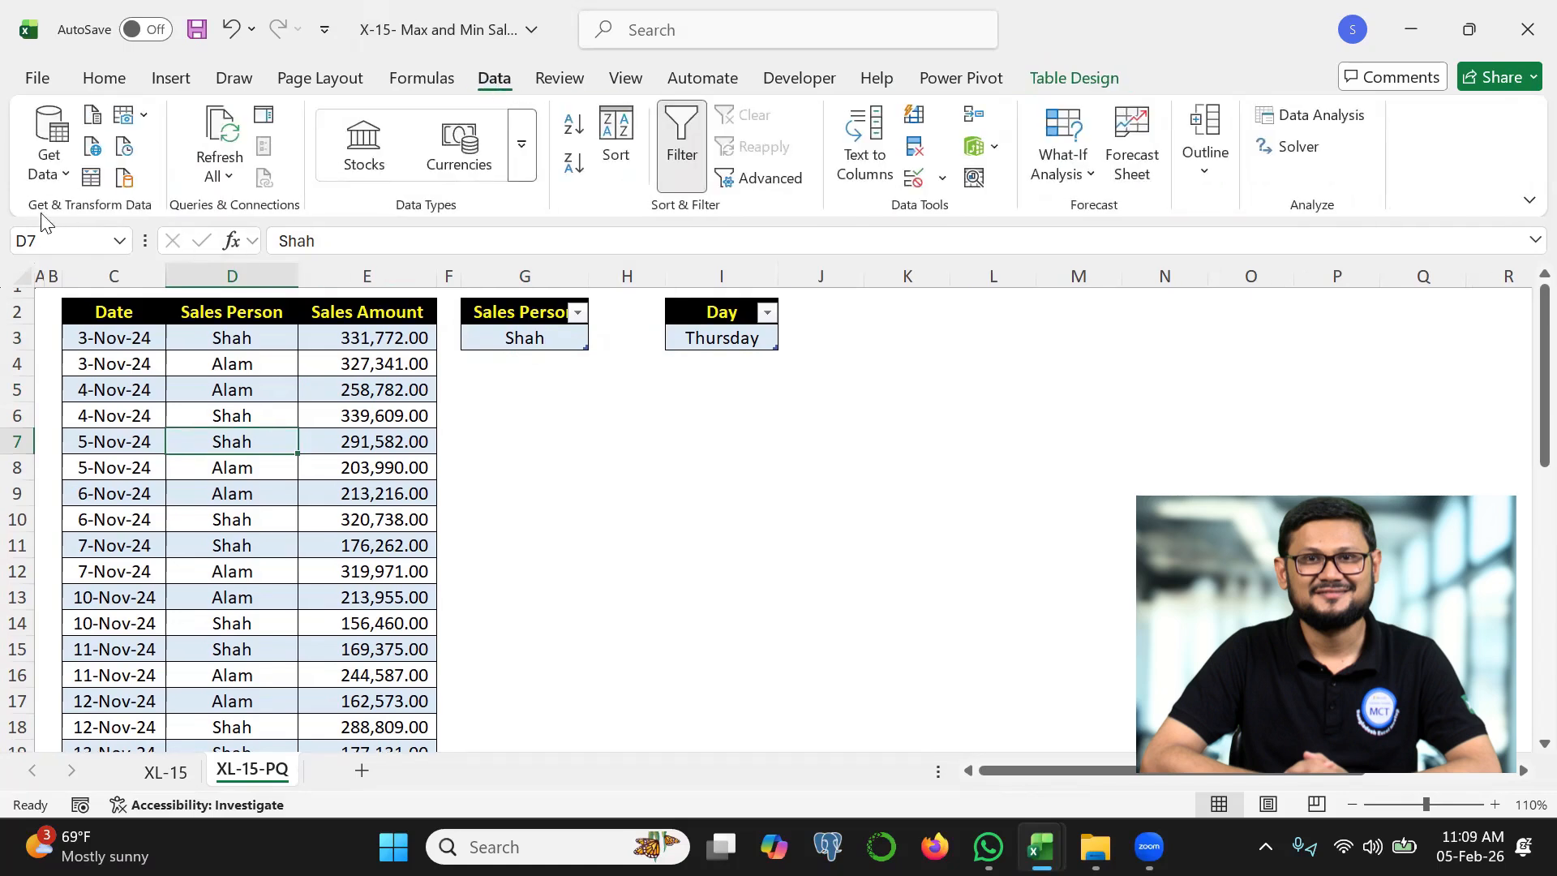
left_click(90, 180)
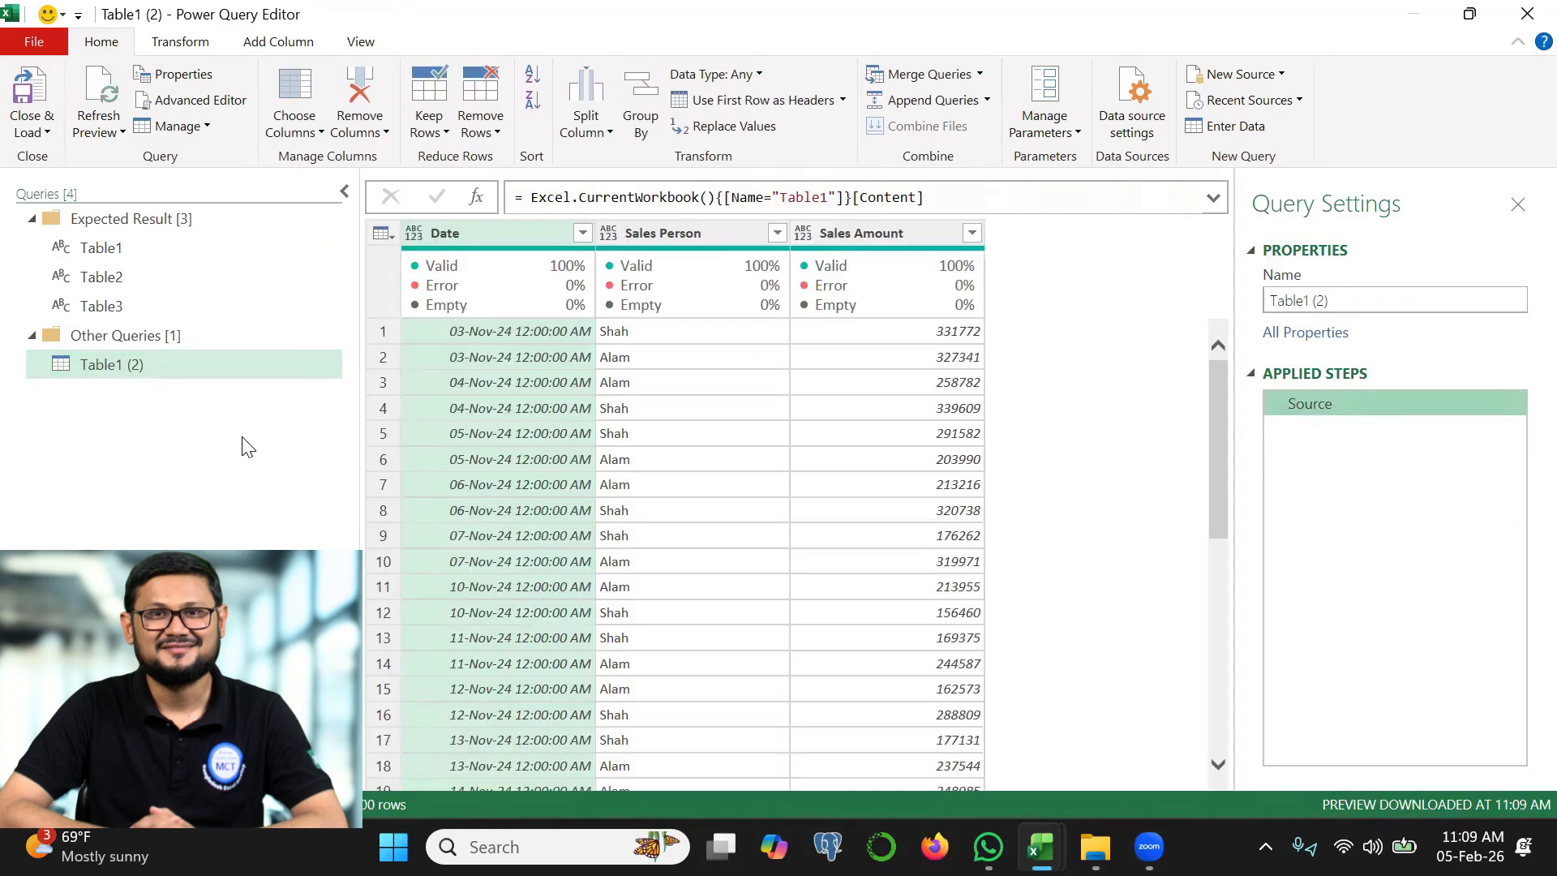
Duplicate the Table1 (2) query and change the duplicate's source table name to Table2
right_click(128, 379)
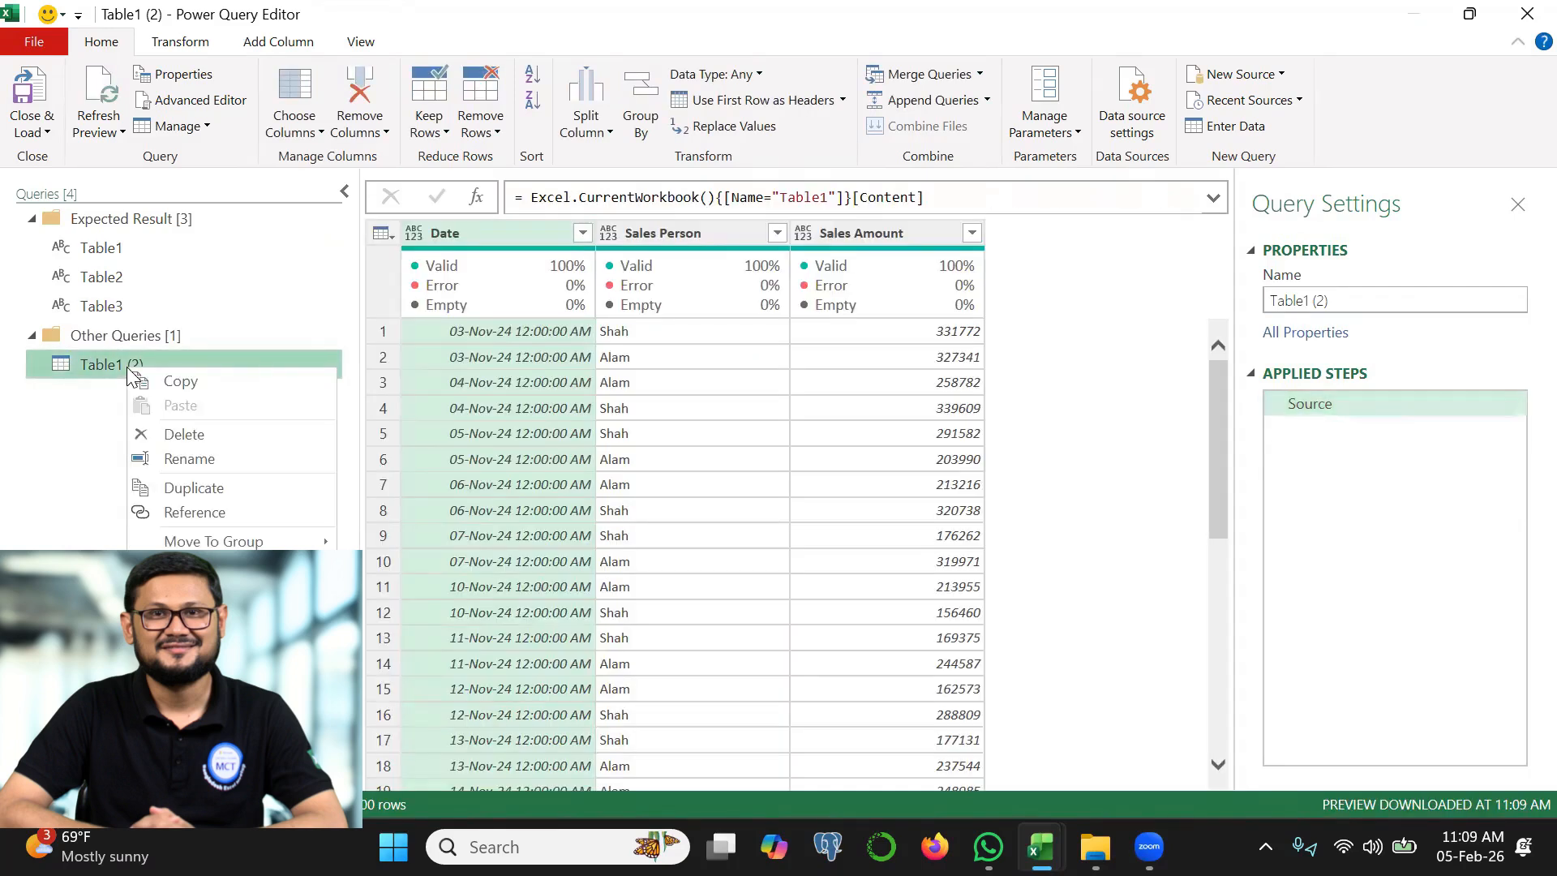
left_click(194, 488)
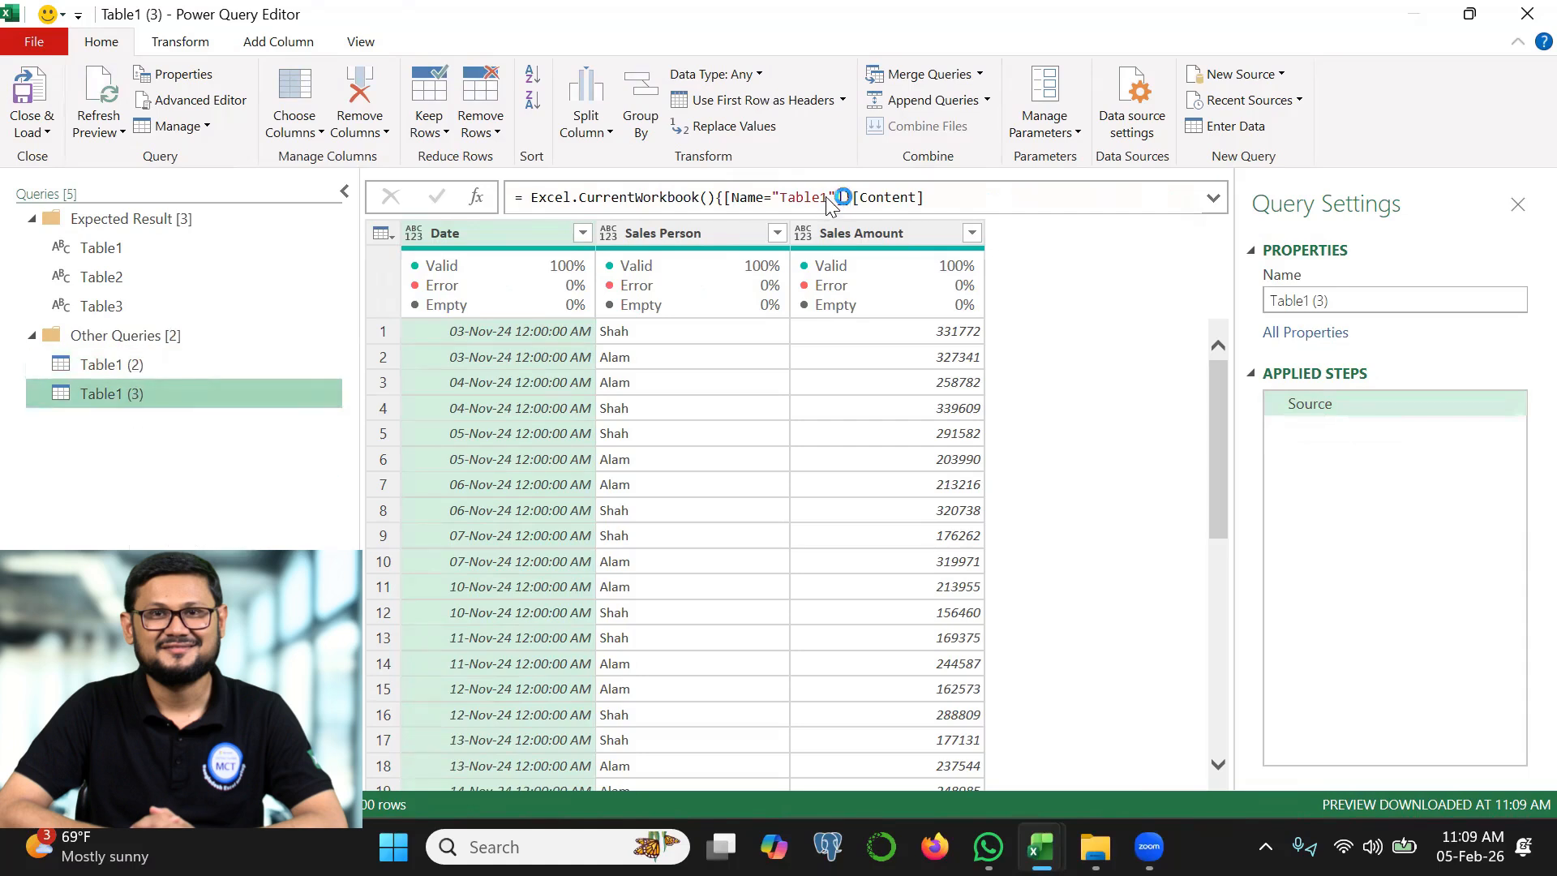
key("BackSpace")
type("2")
left_click(445, 198)
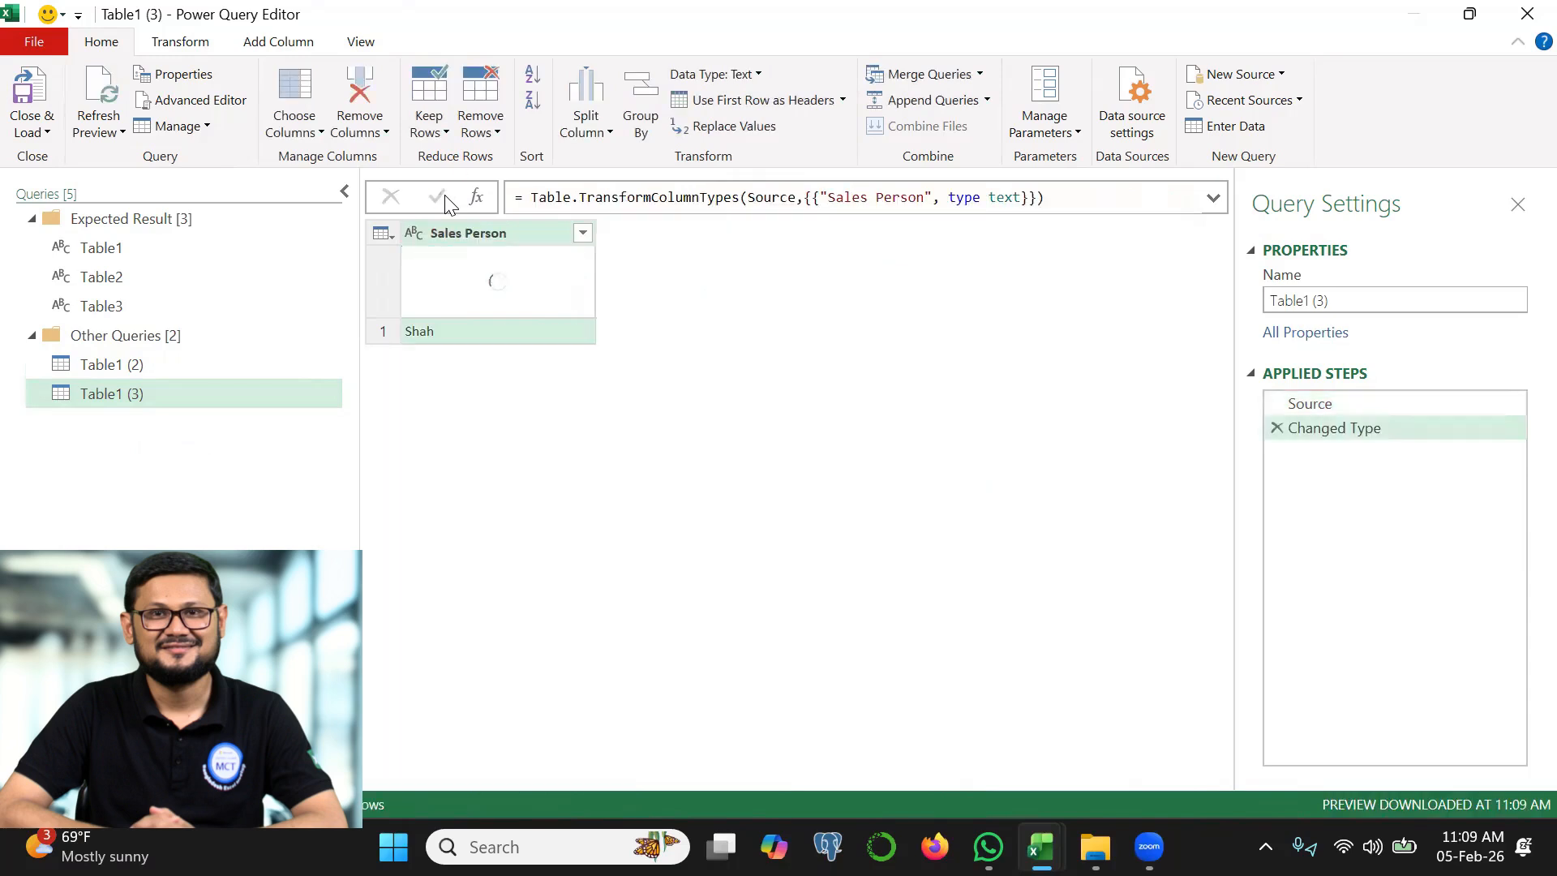
mouse_move(485, 273)
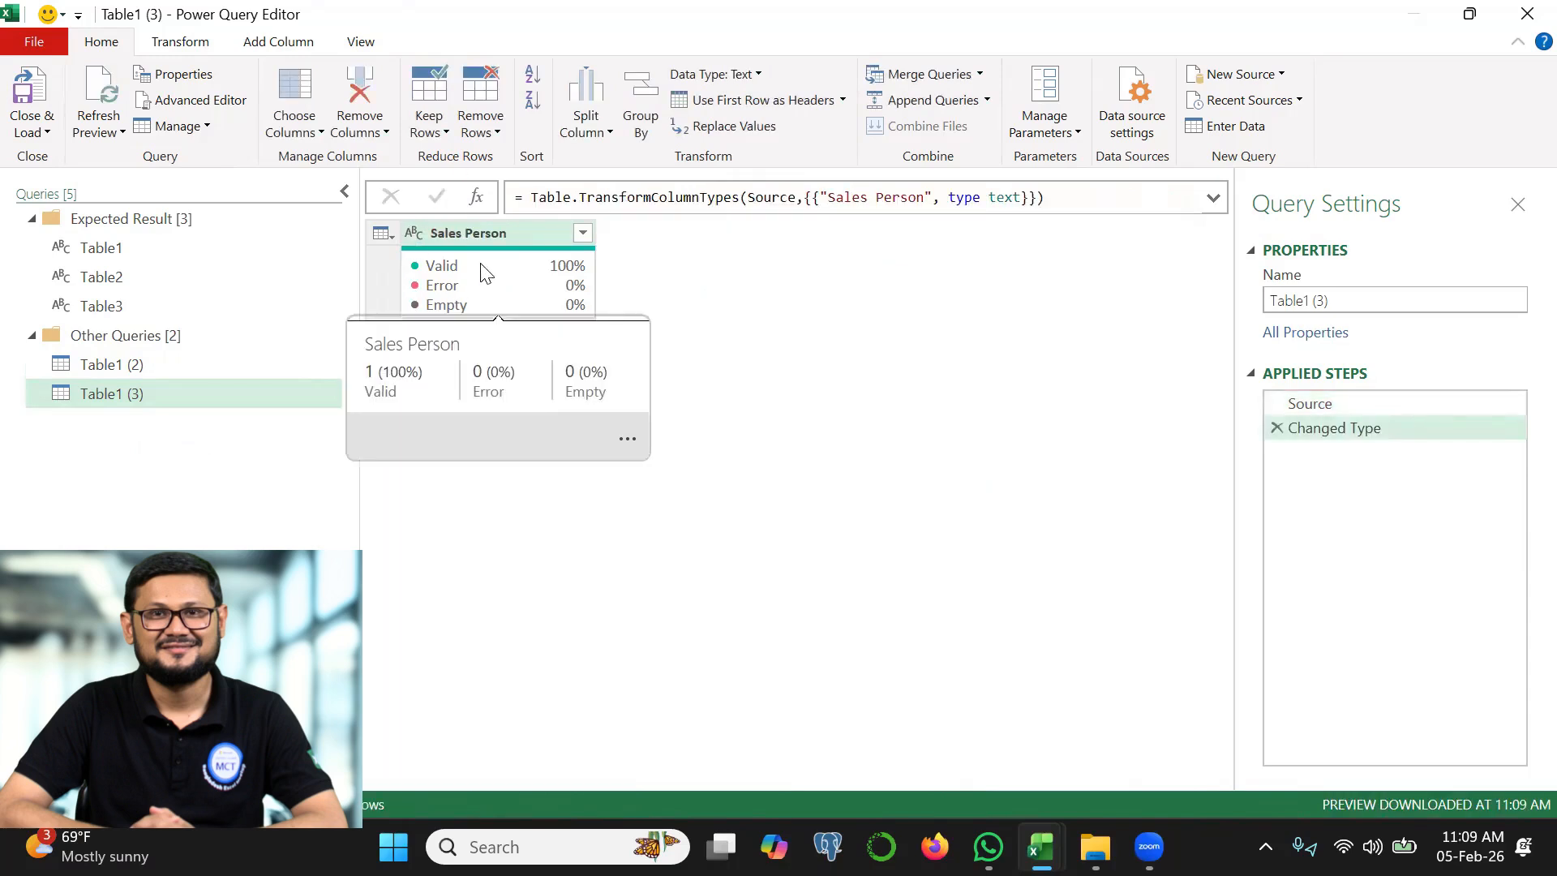
Duplicate the Table1 (3) query and change the duplicate's source table name to Table3
right_click(150, 394)
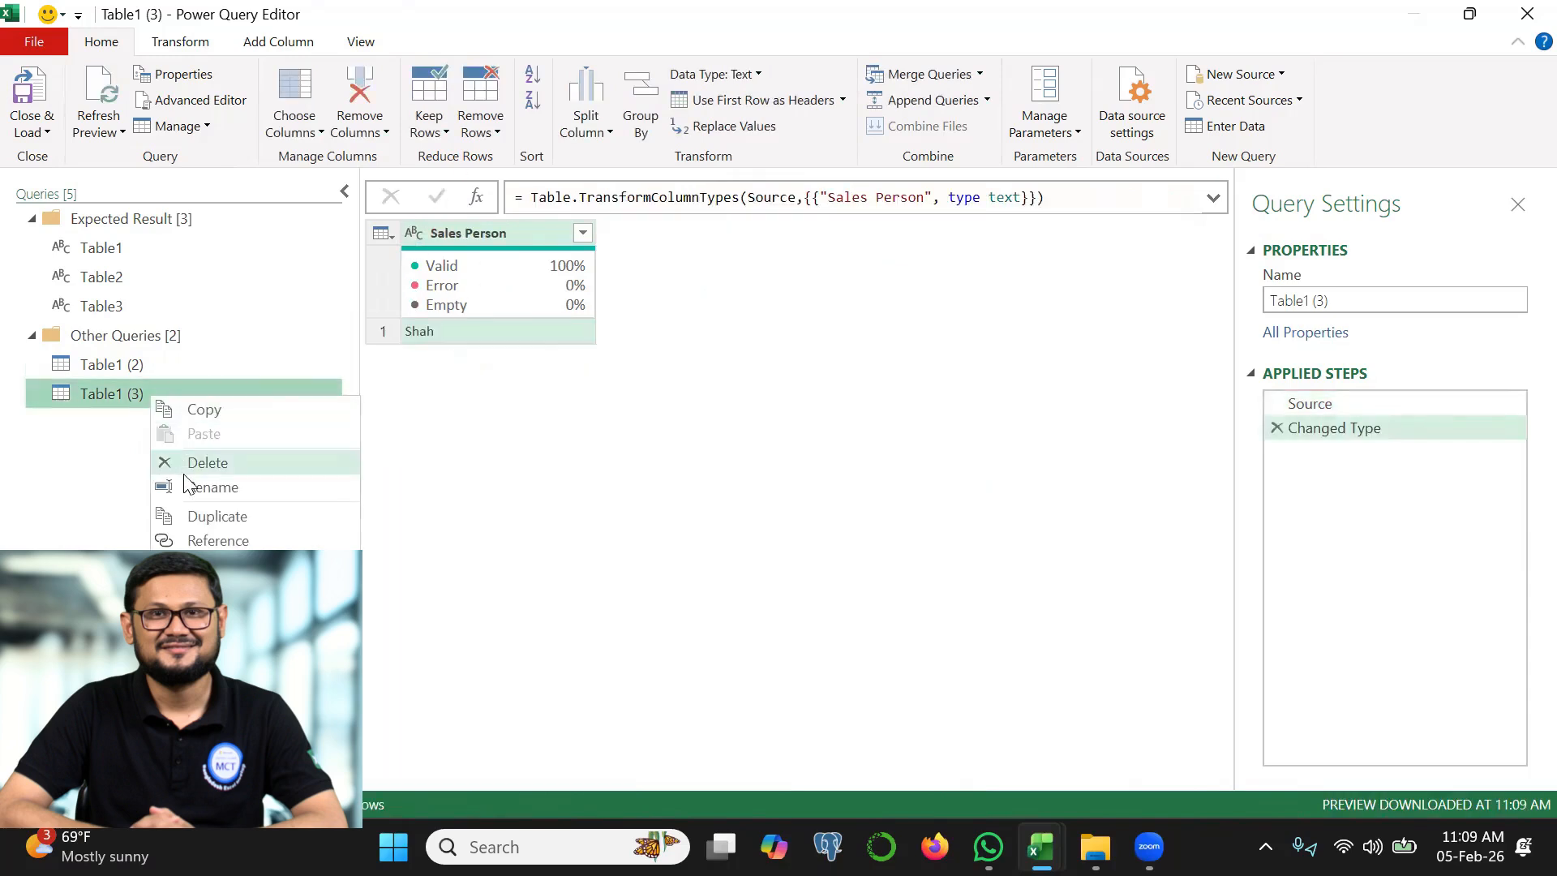
left_click(206, 516)
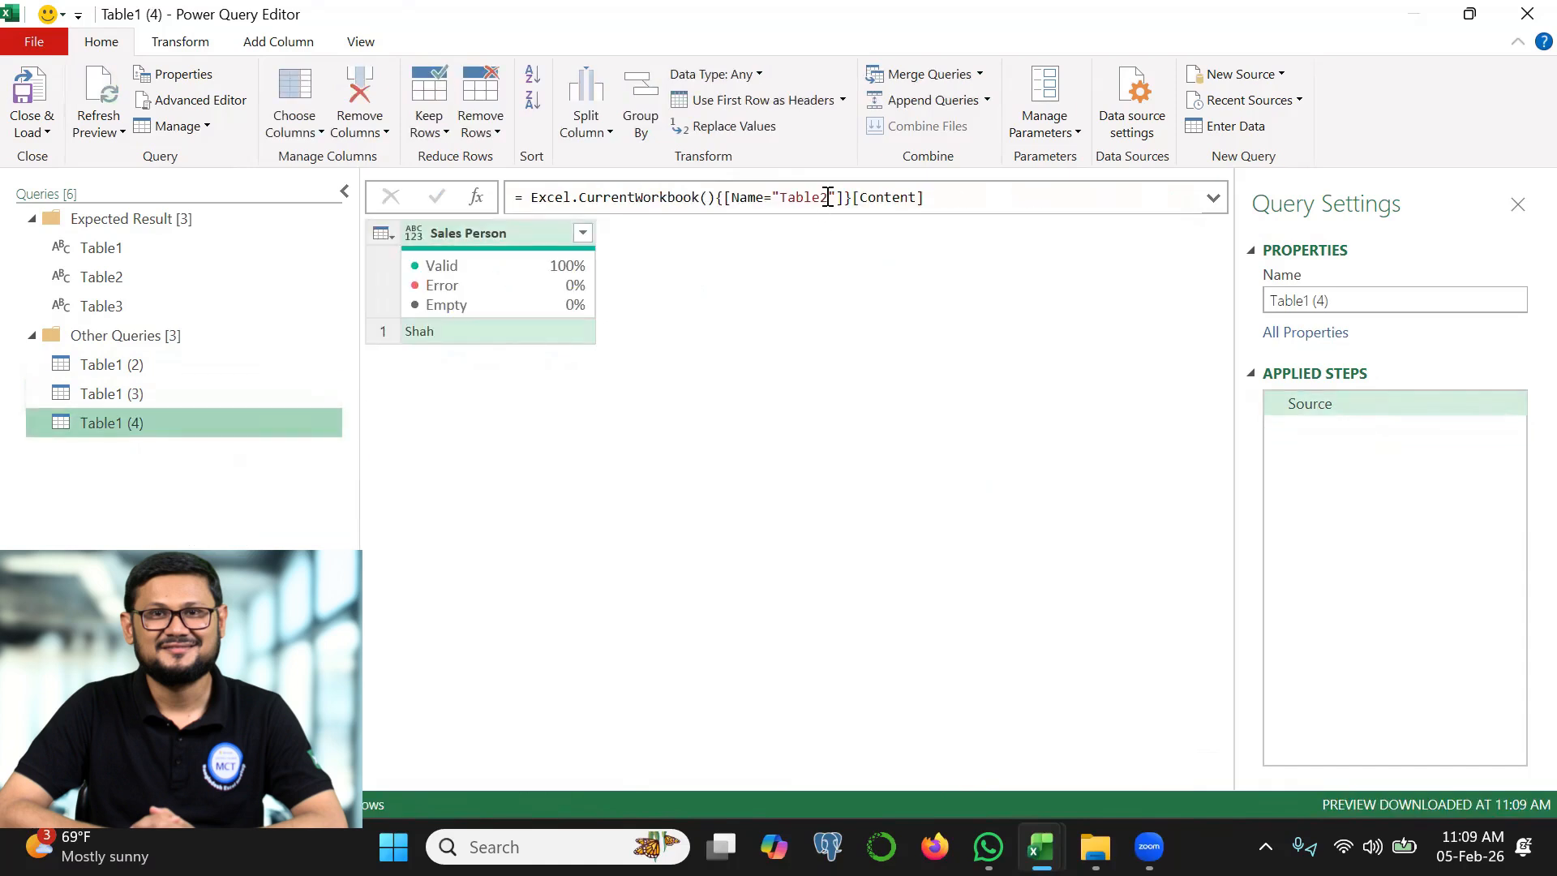
left_click(828, 197)
key("BackSpace")
type("3")
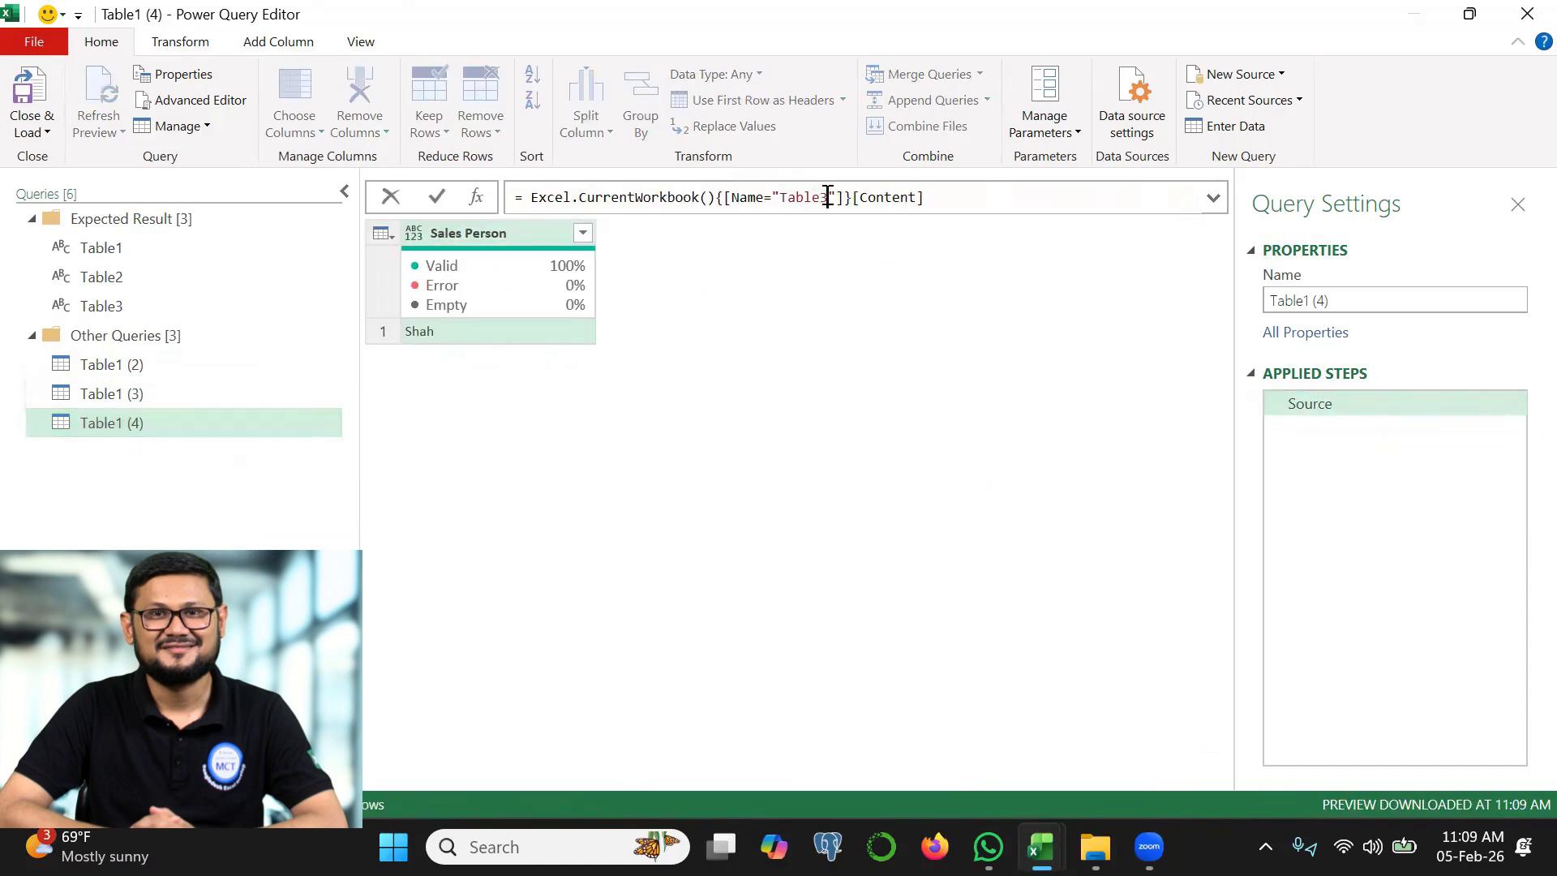
left_click(436, 200)
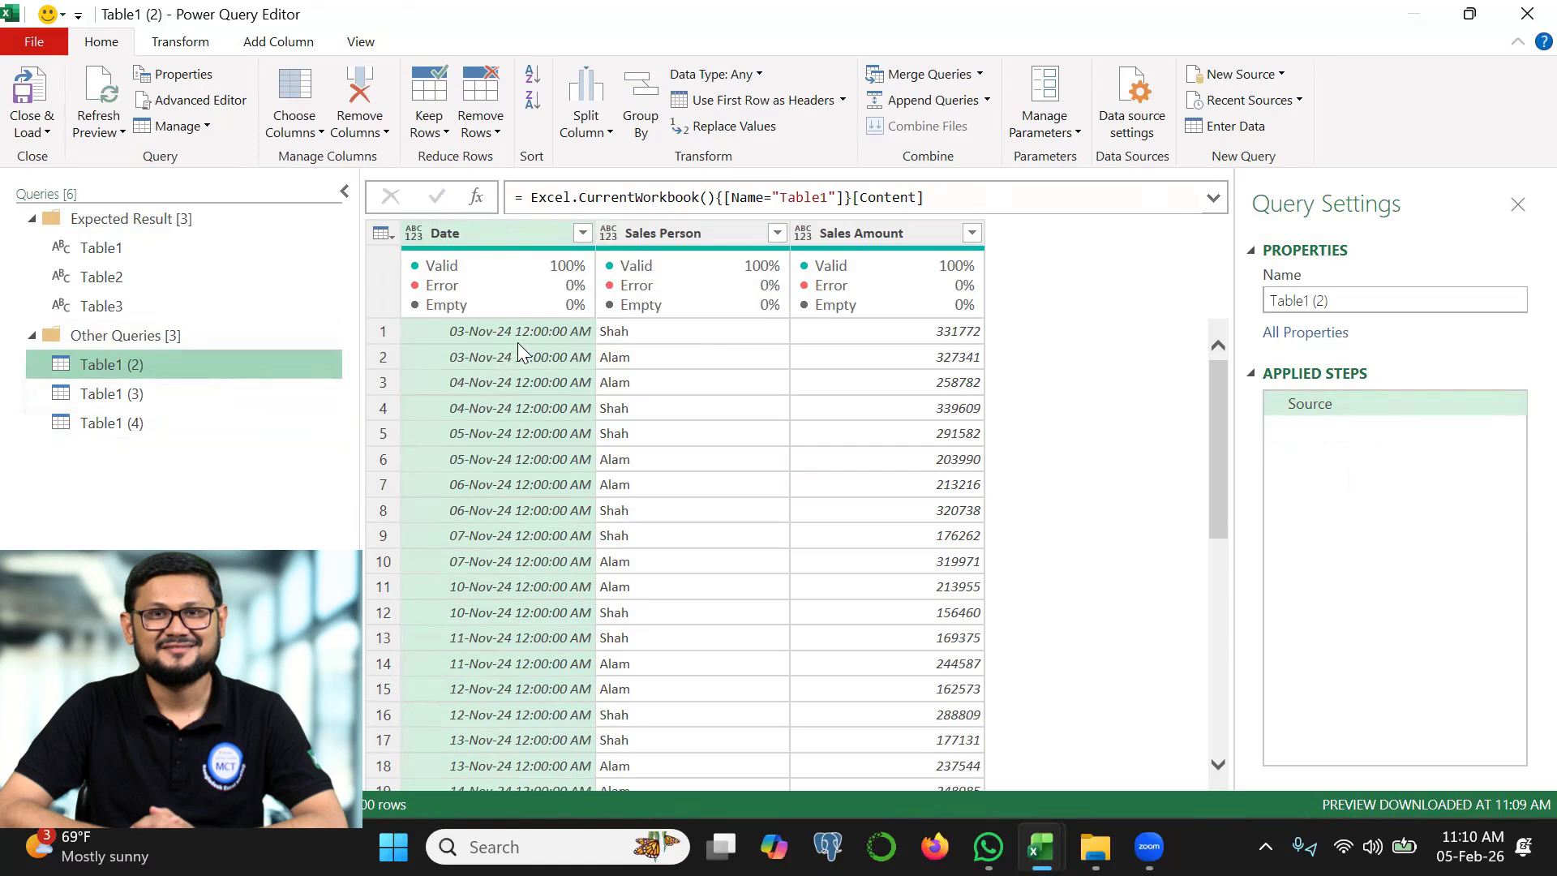
Add a Day Name column derived from the Date column in the Table1 (2) query
left_click(292, 45)
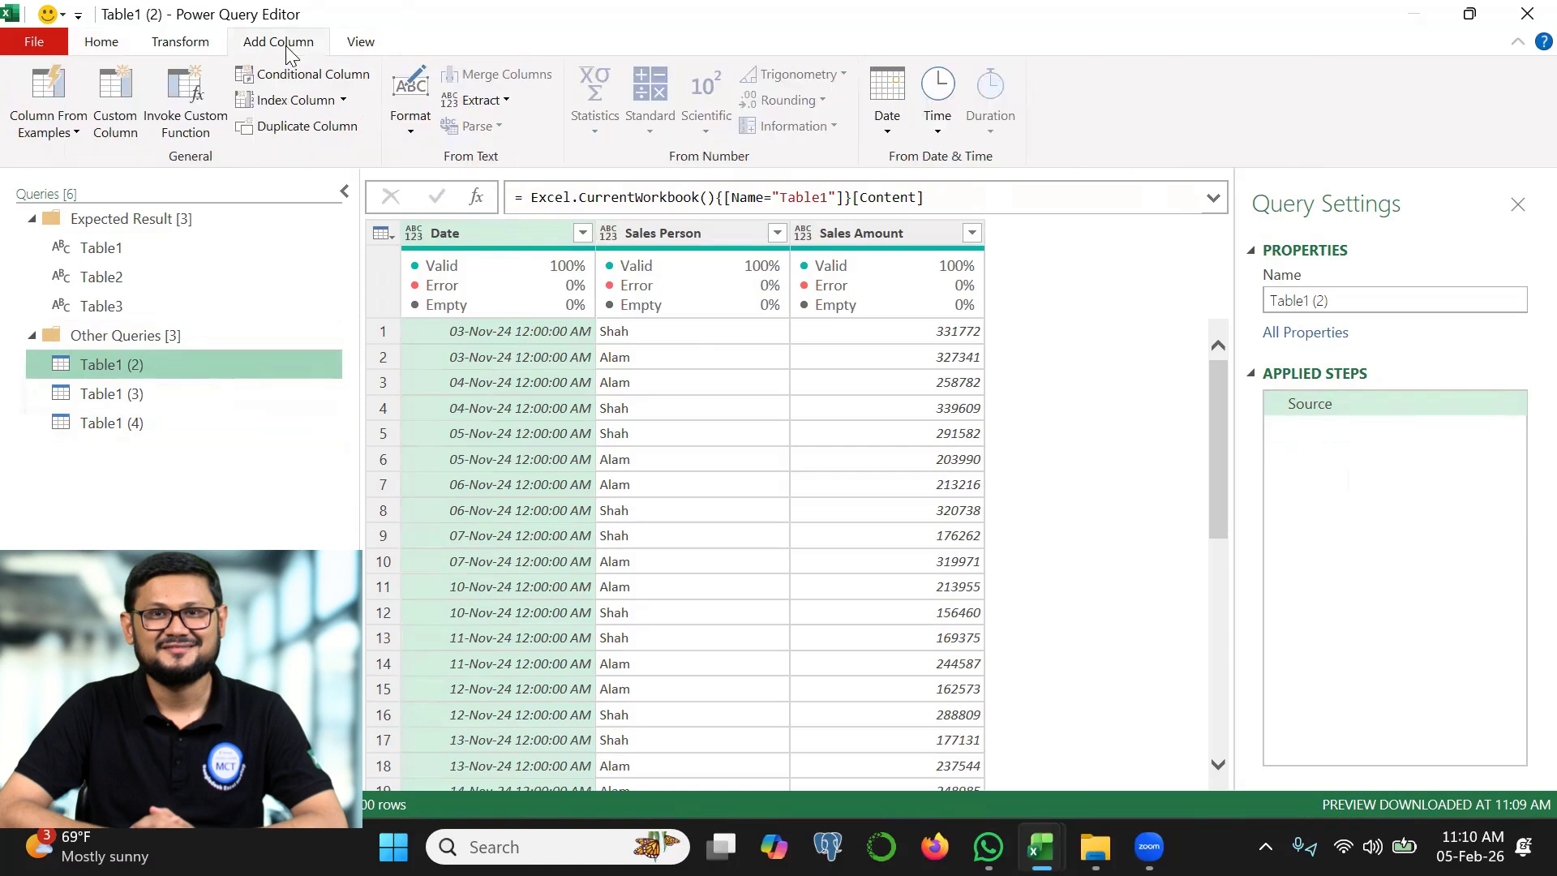
left_click(887, 130)
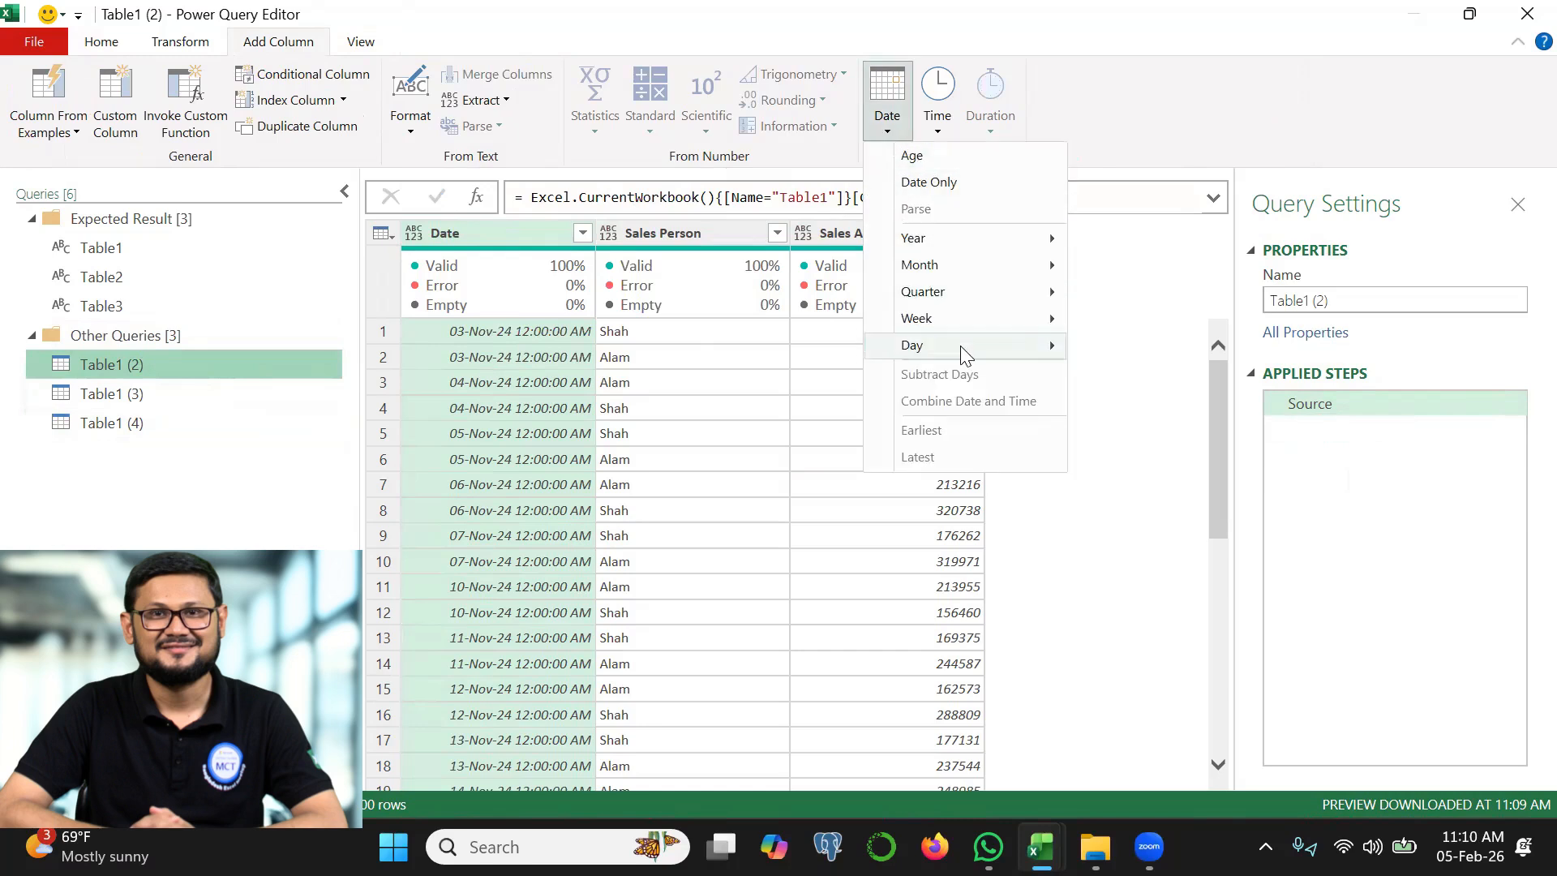
mouse_move(998, 348)
left_click(1142, 482)
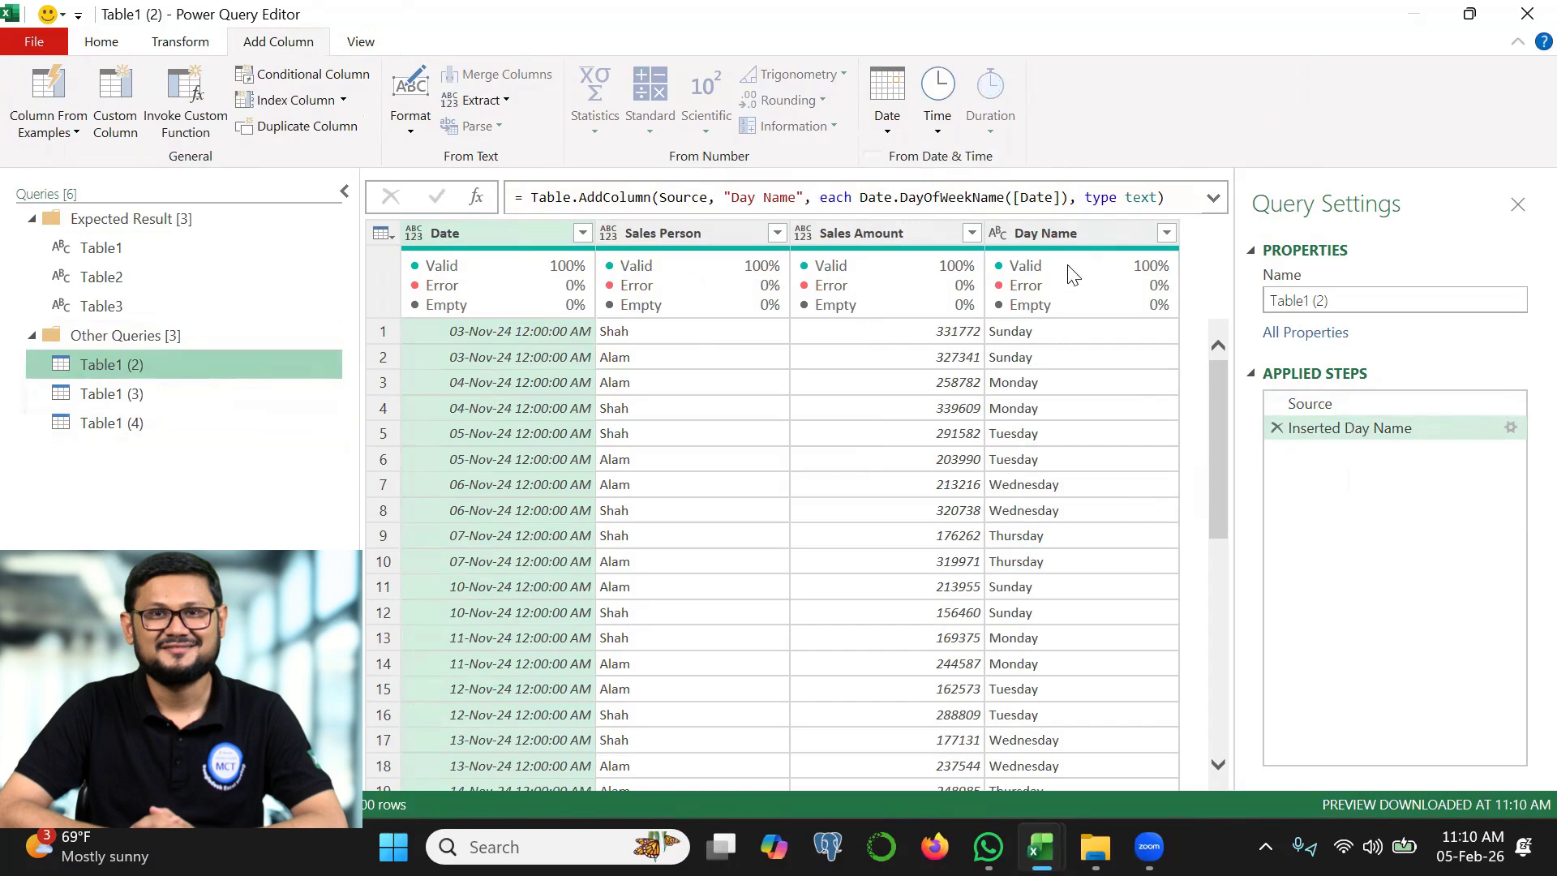
left_click(1056, 239)
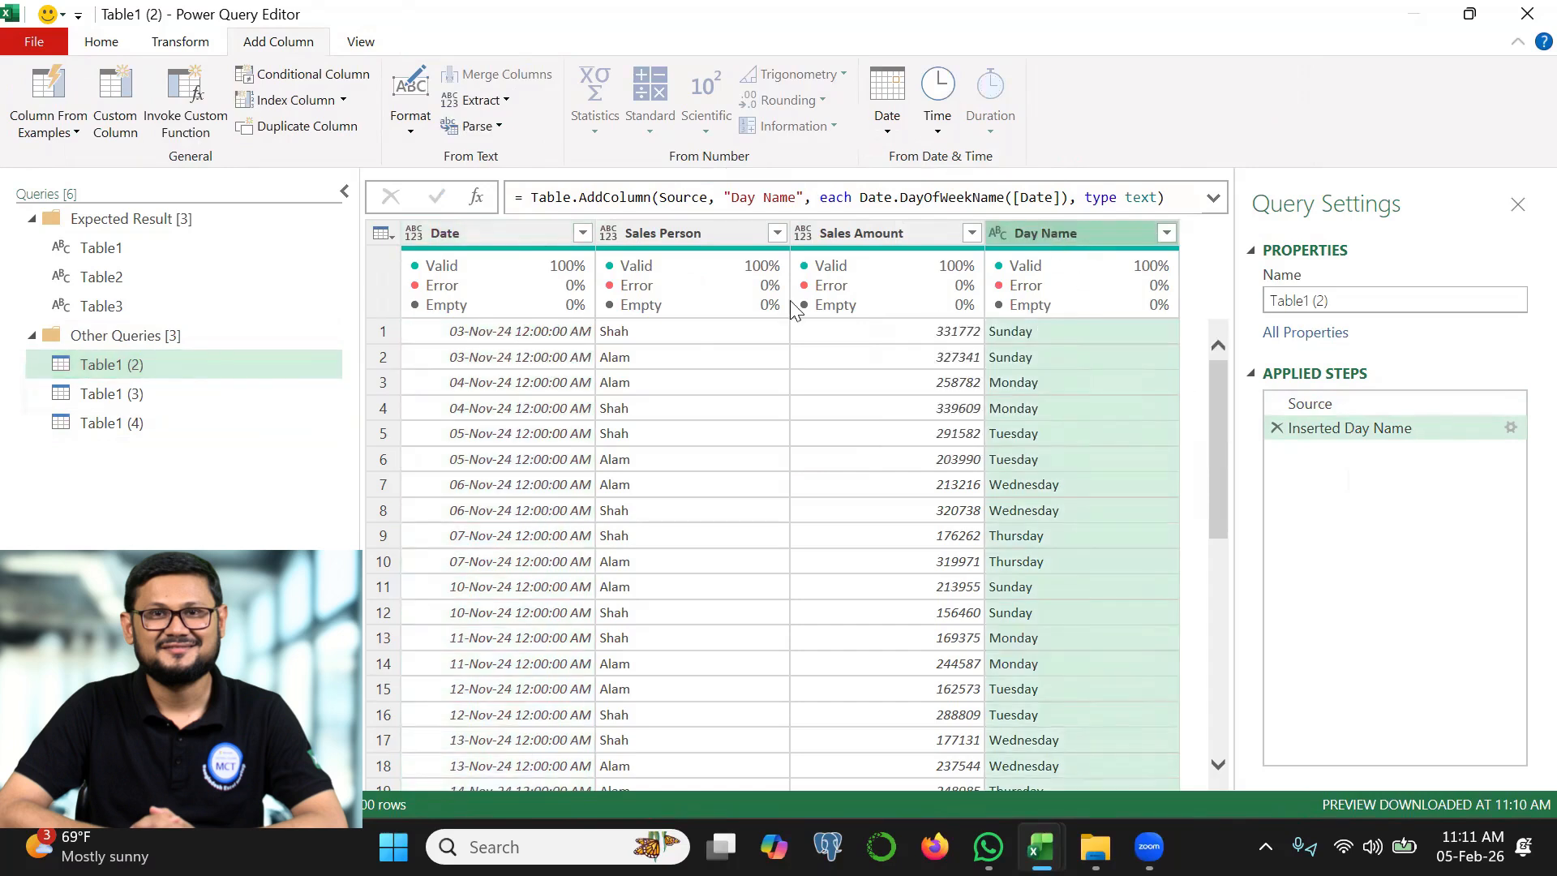
Add a Week of Month column derived from the Date column and check its list of filter values
mouse_move(525, 313)
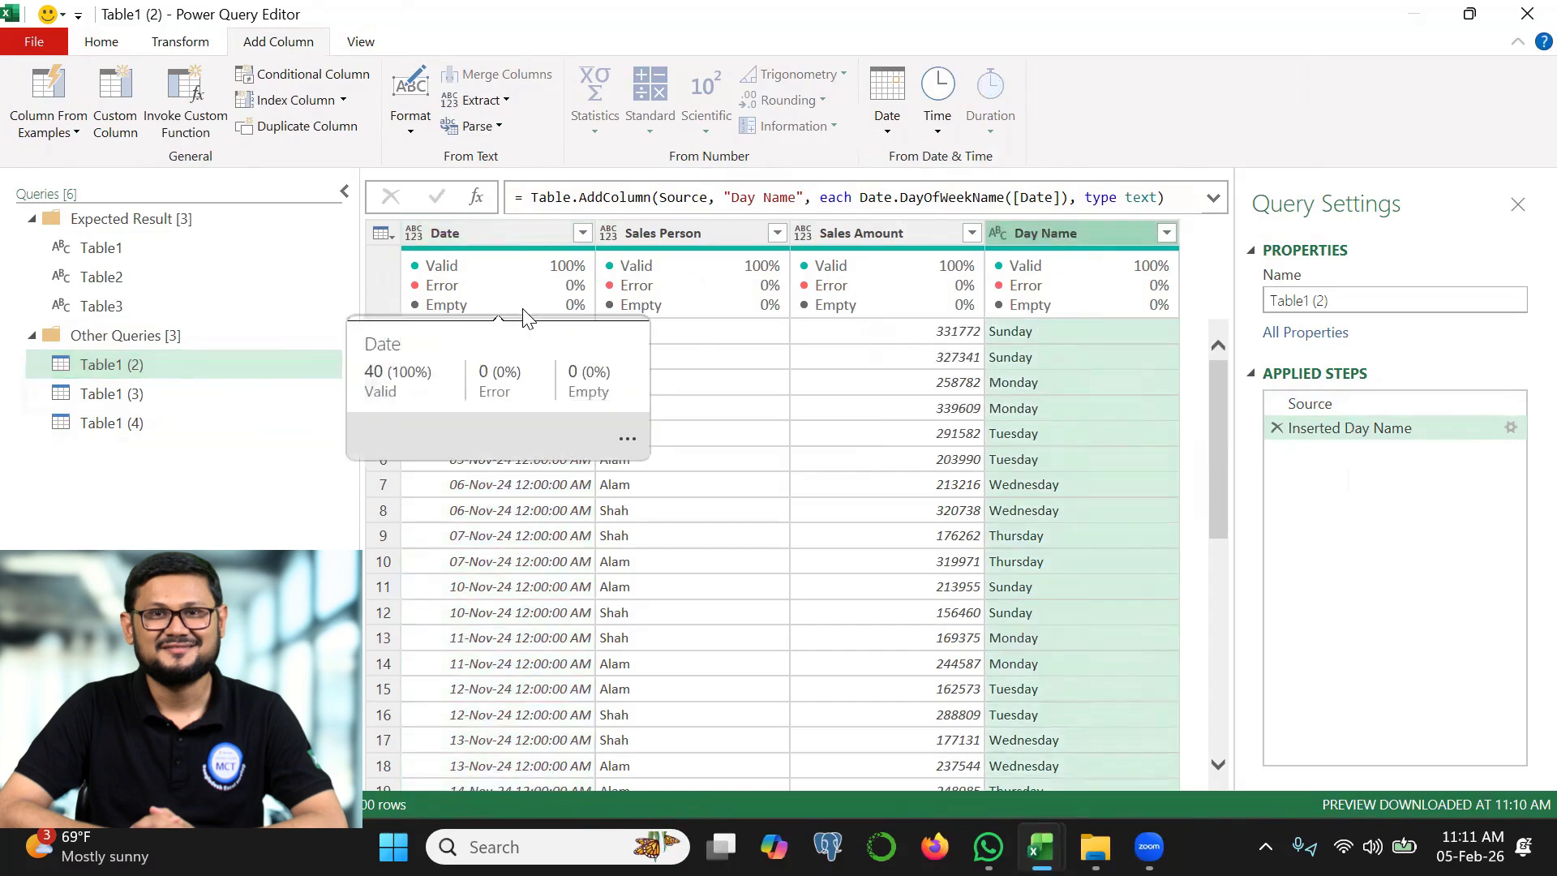
left_click(504, 239)
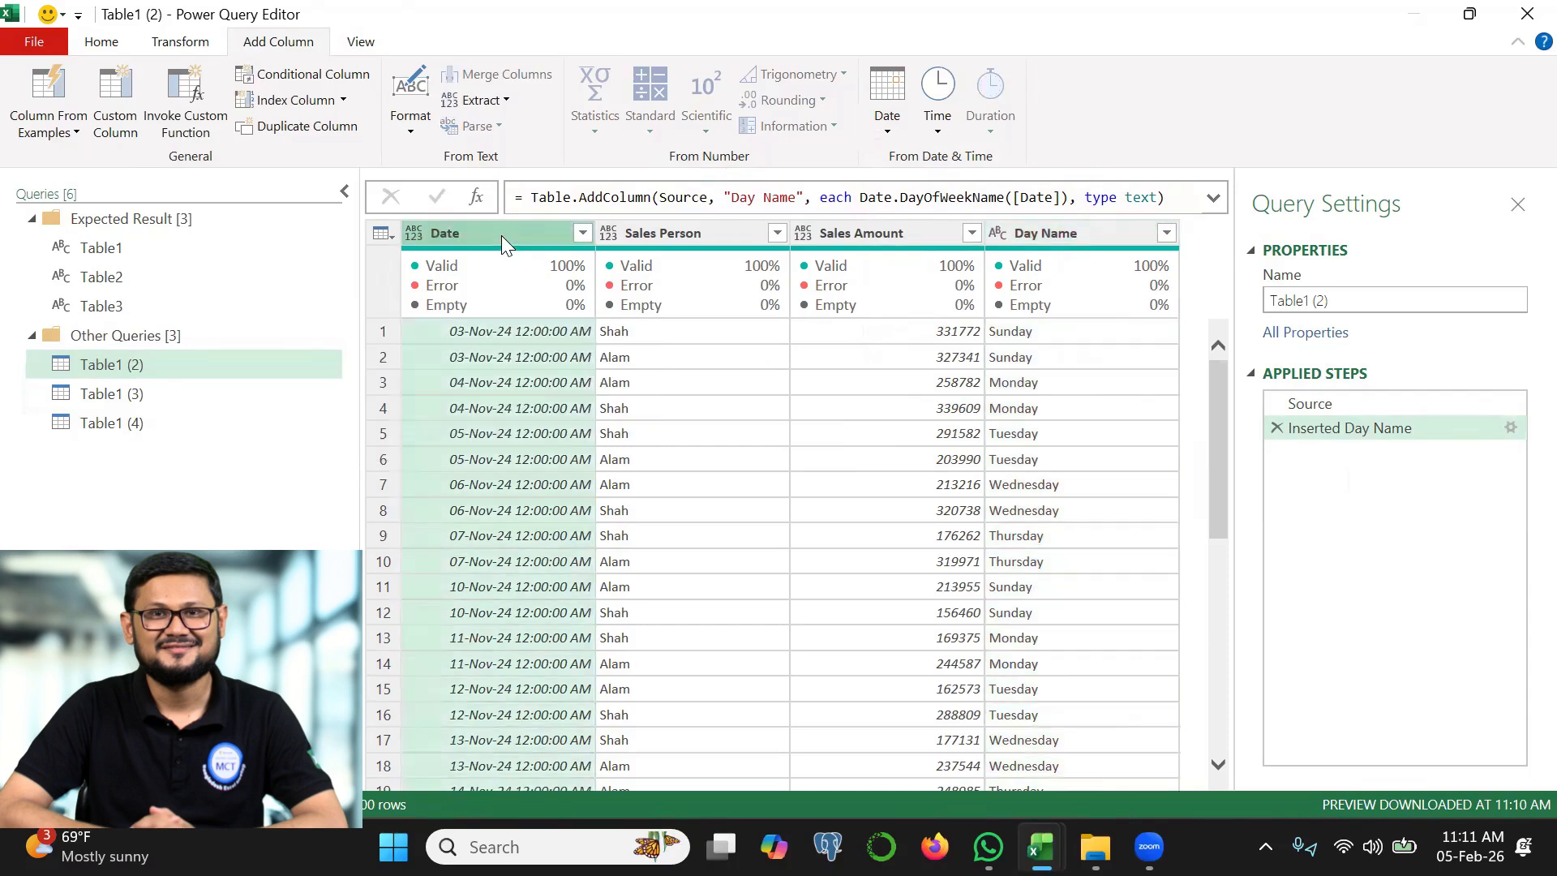
left_click(889, 129)
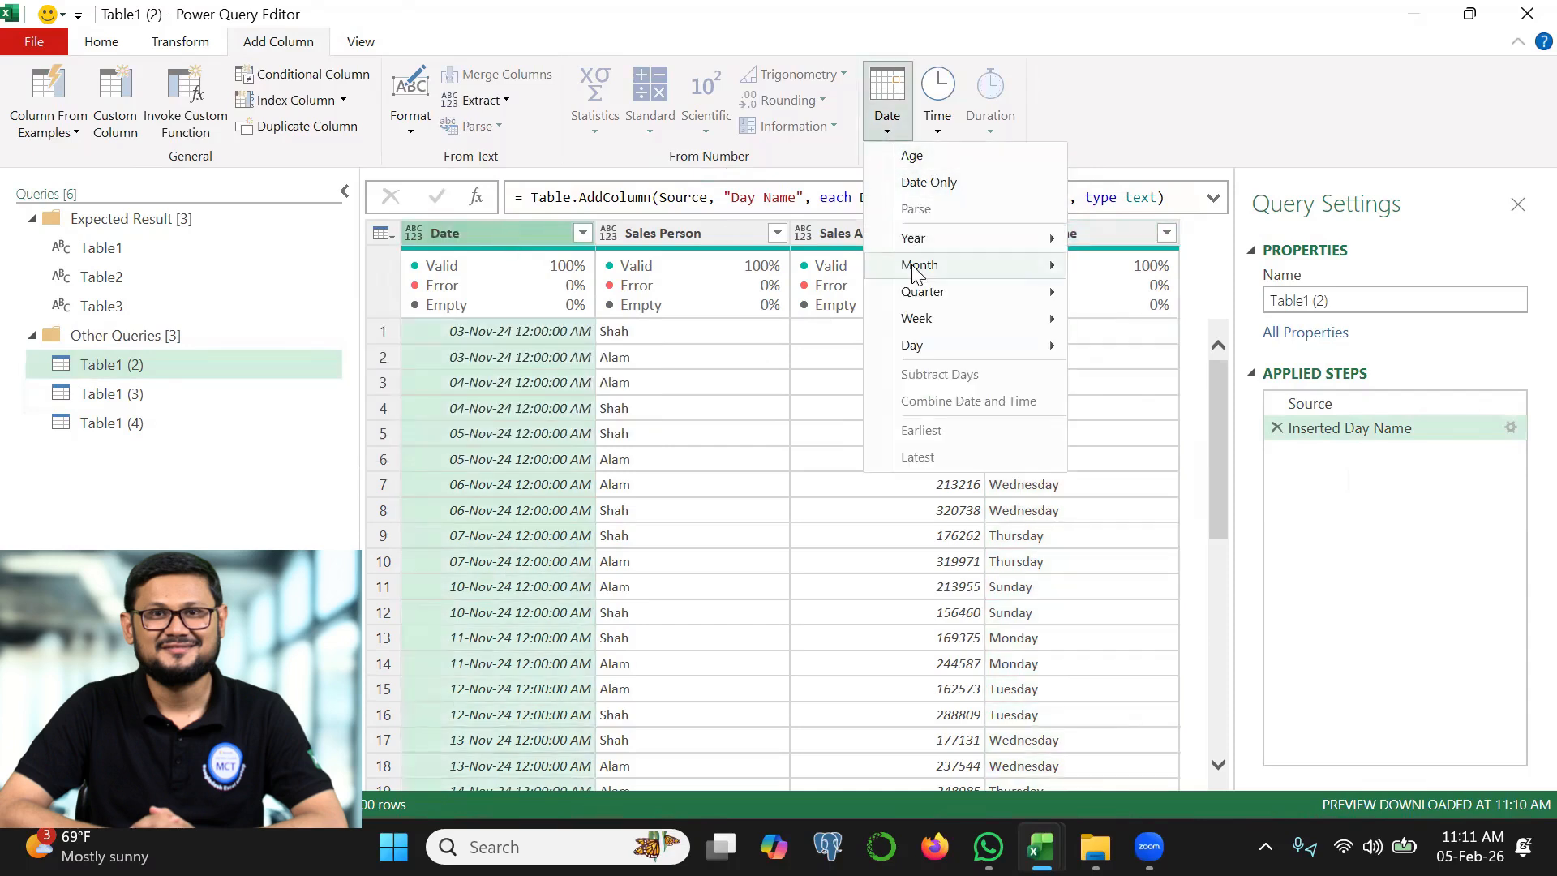
mouse_move(980, 328)
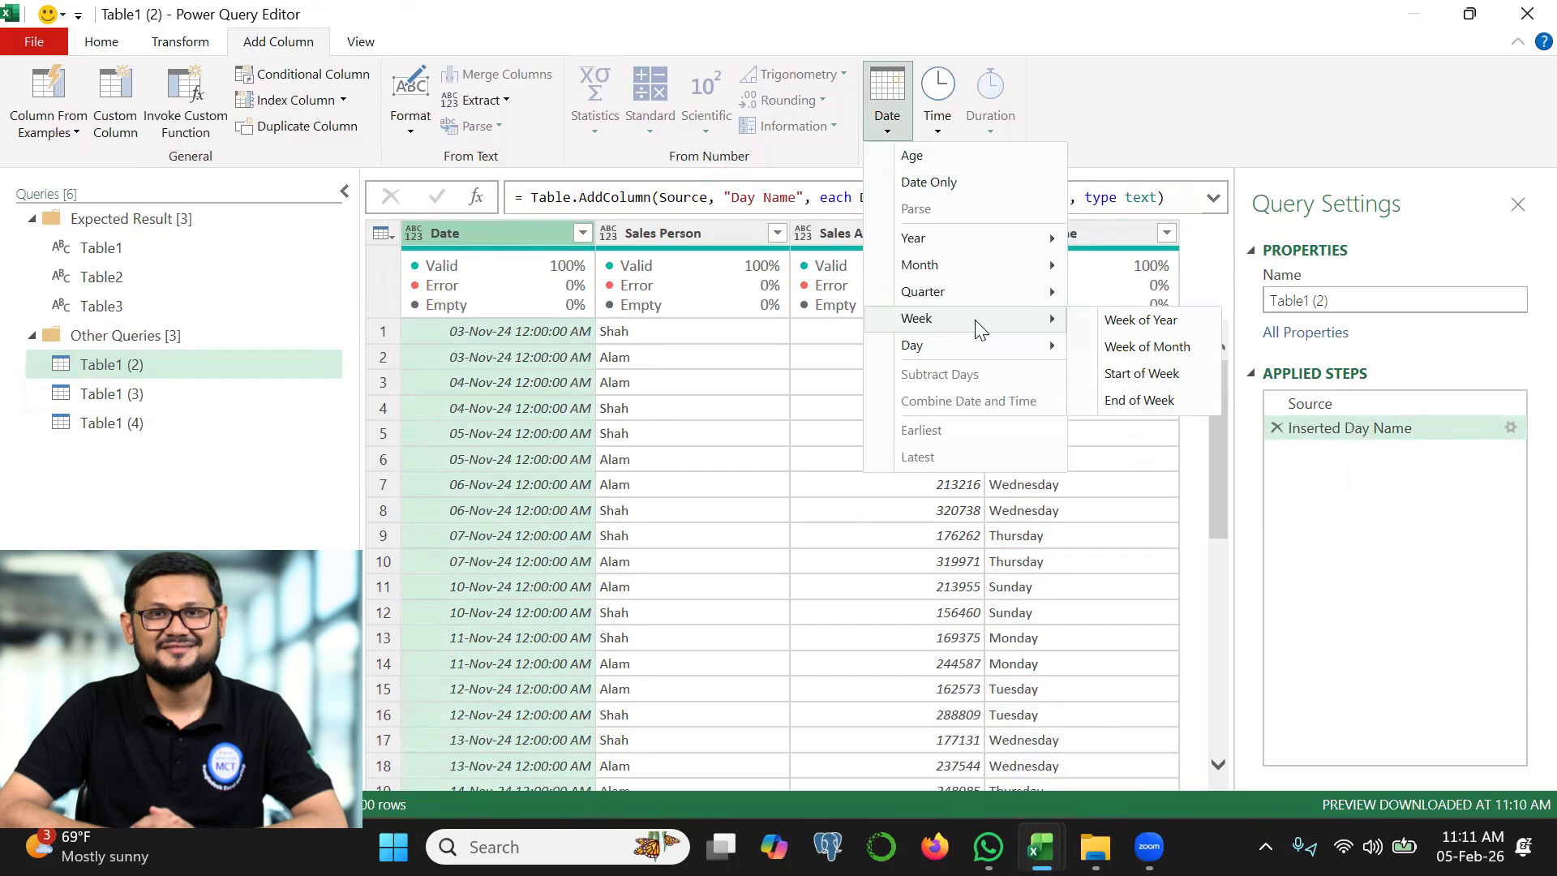
left_click(1127, 348)
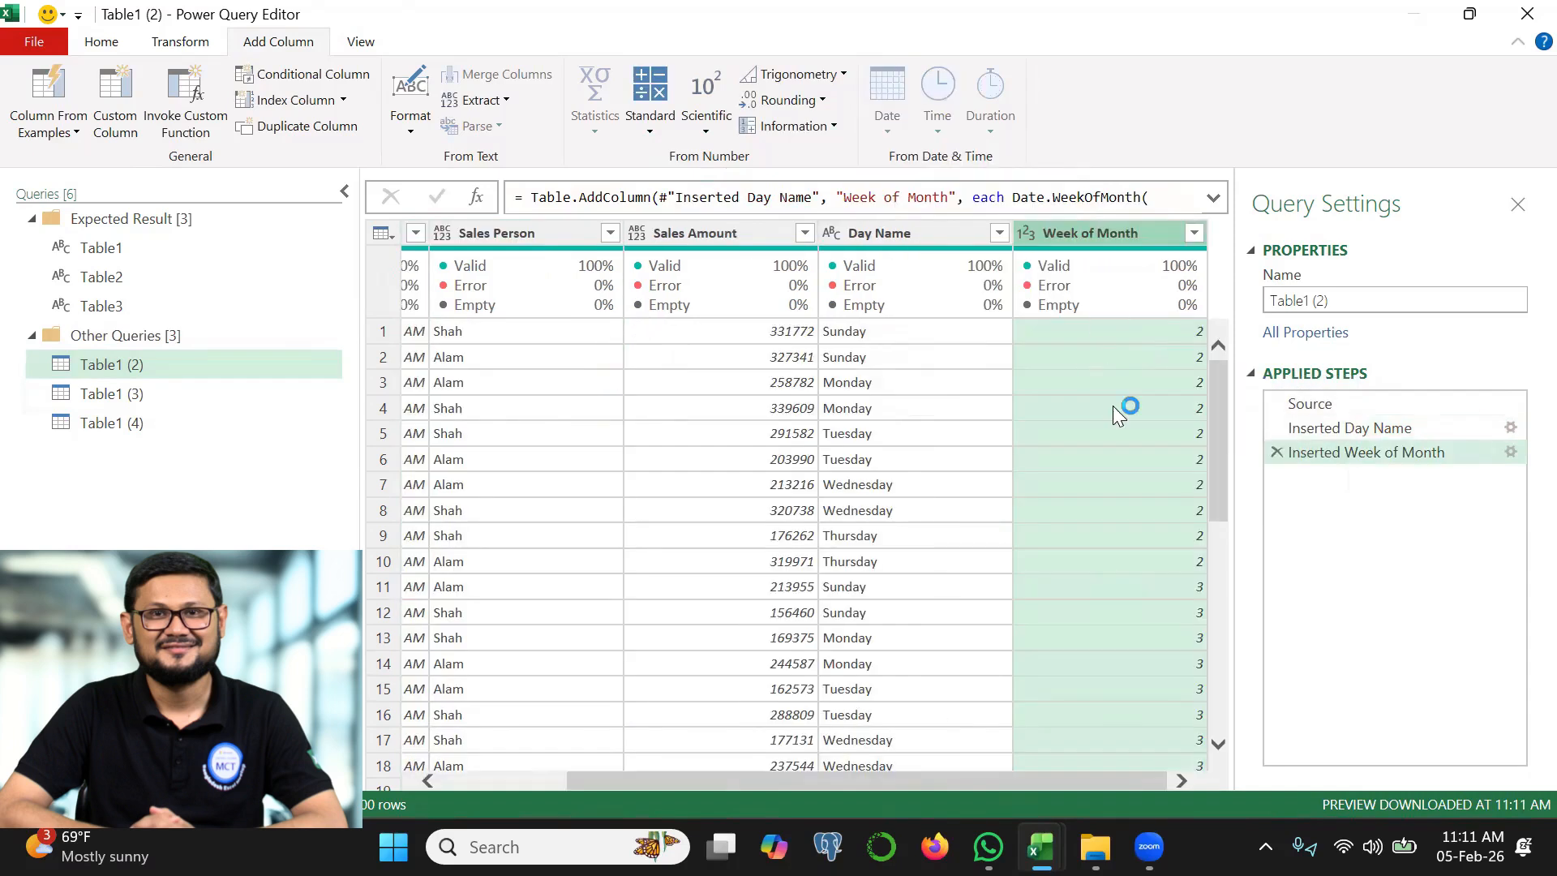
left_click(1194, 234)
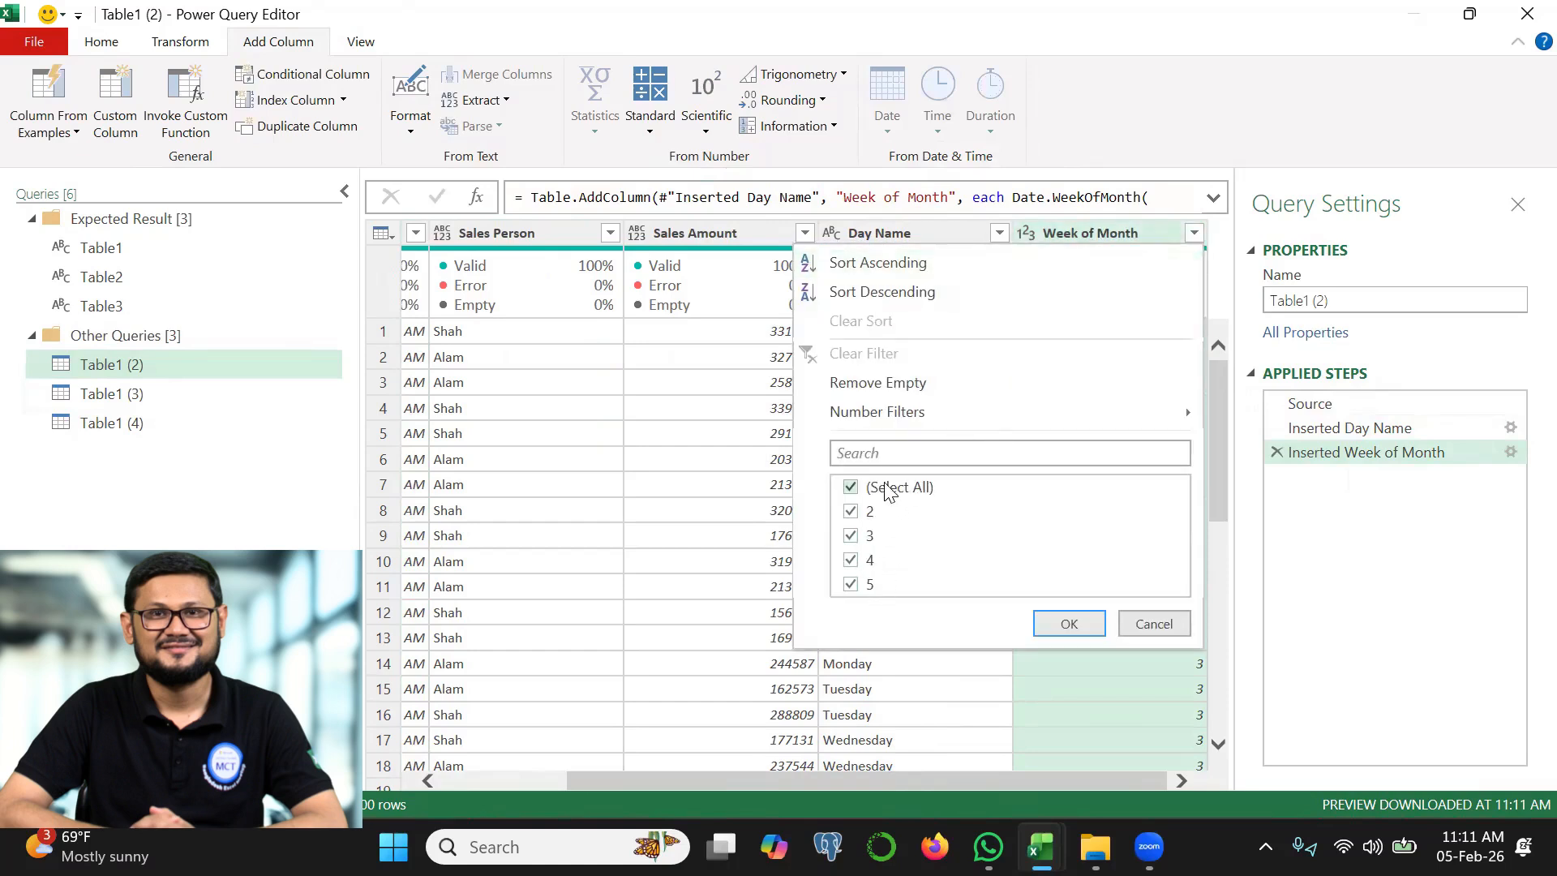
Set the first day of week to 5 in the Week of Month column's Date.WeekOfMonth formula and check its filter values
left_click(1213, 198)
left_click(1214, 198)
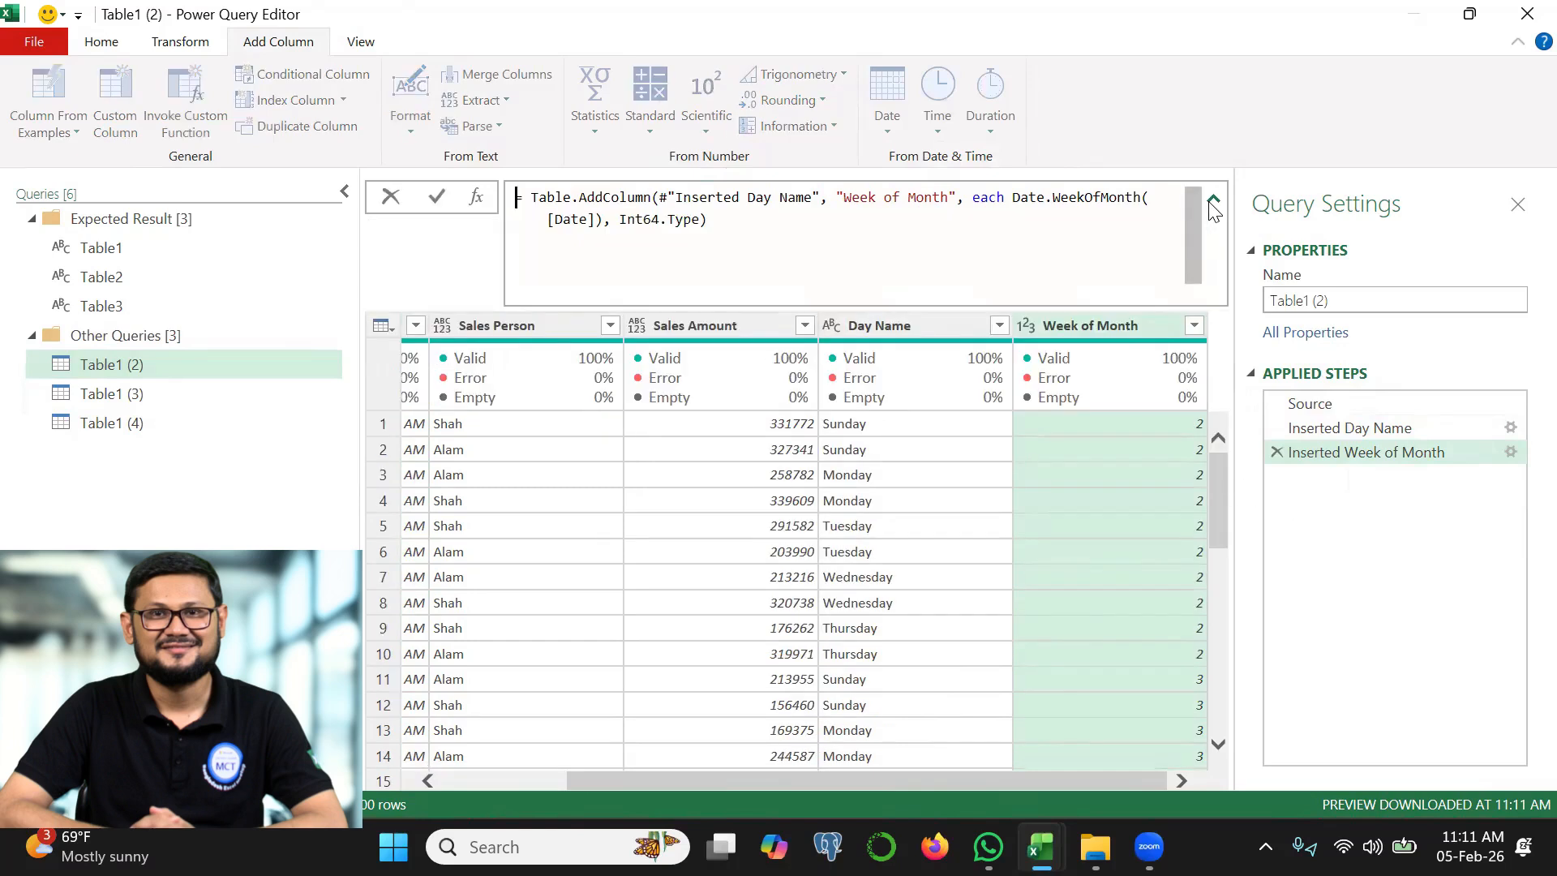
left_click(598, 219)
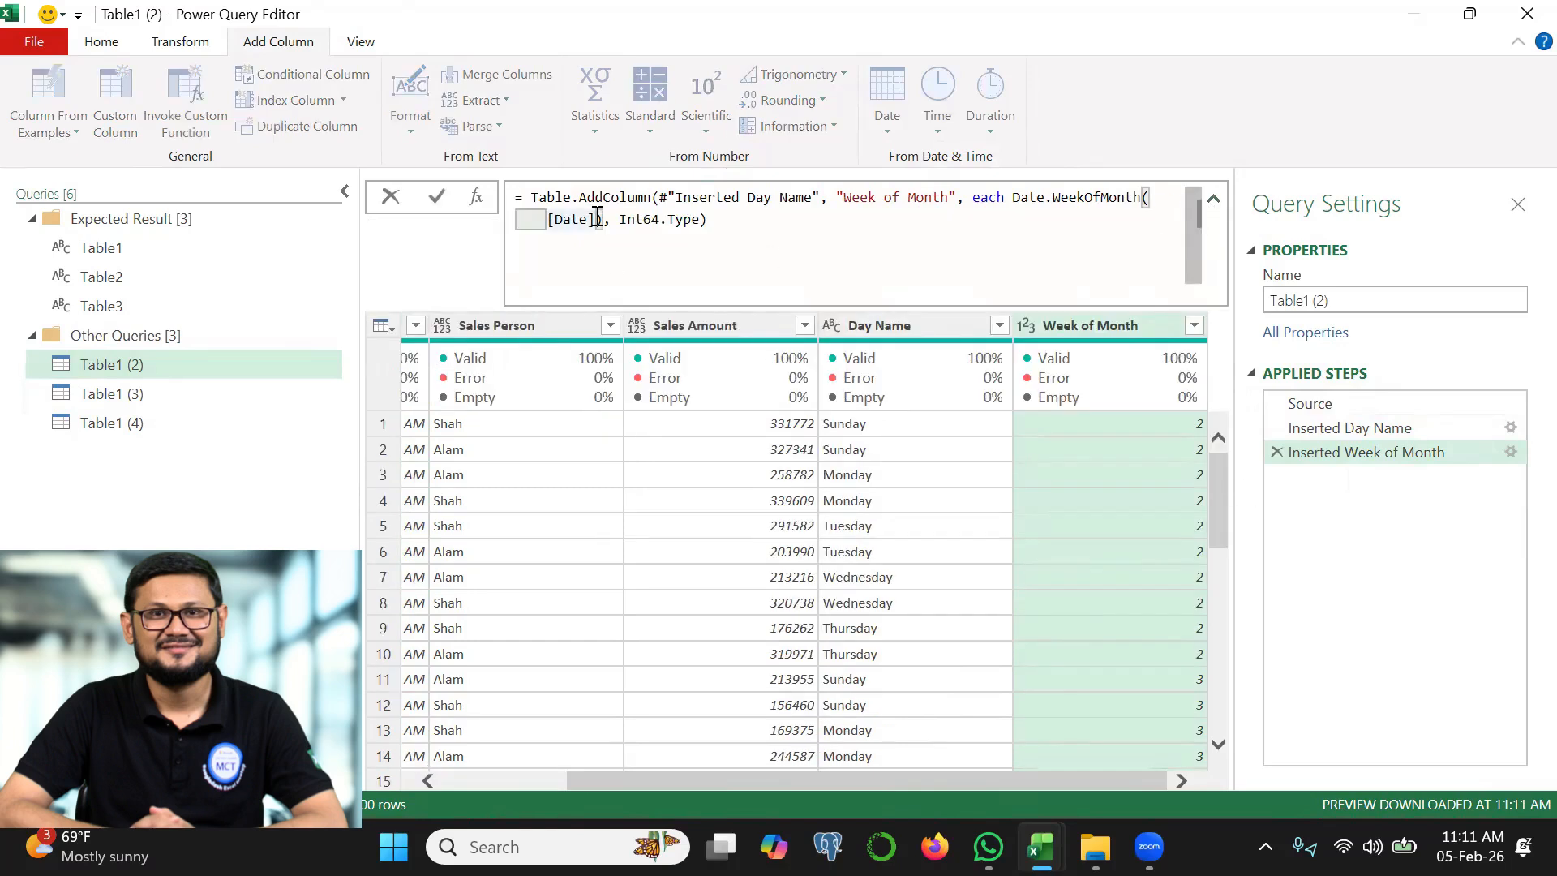
type(",")
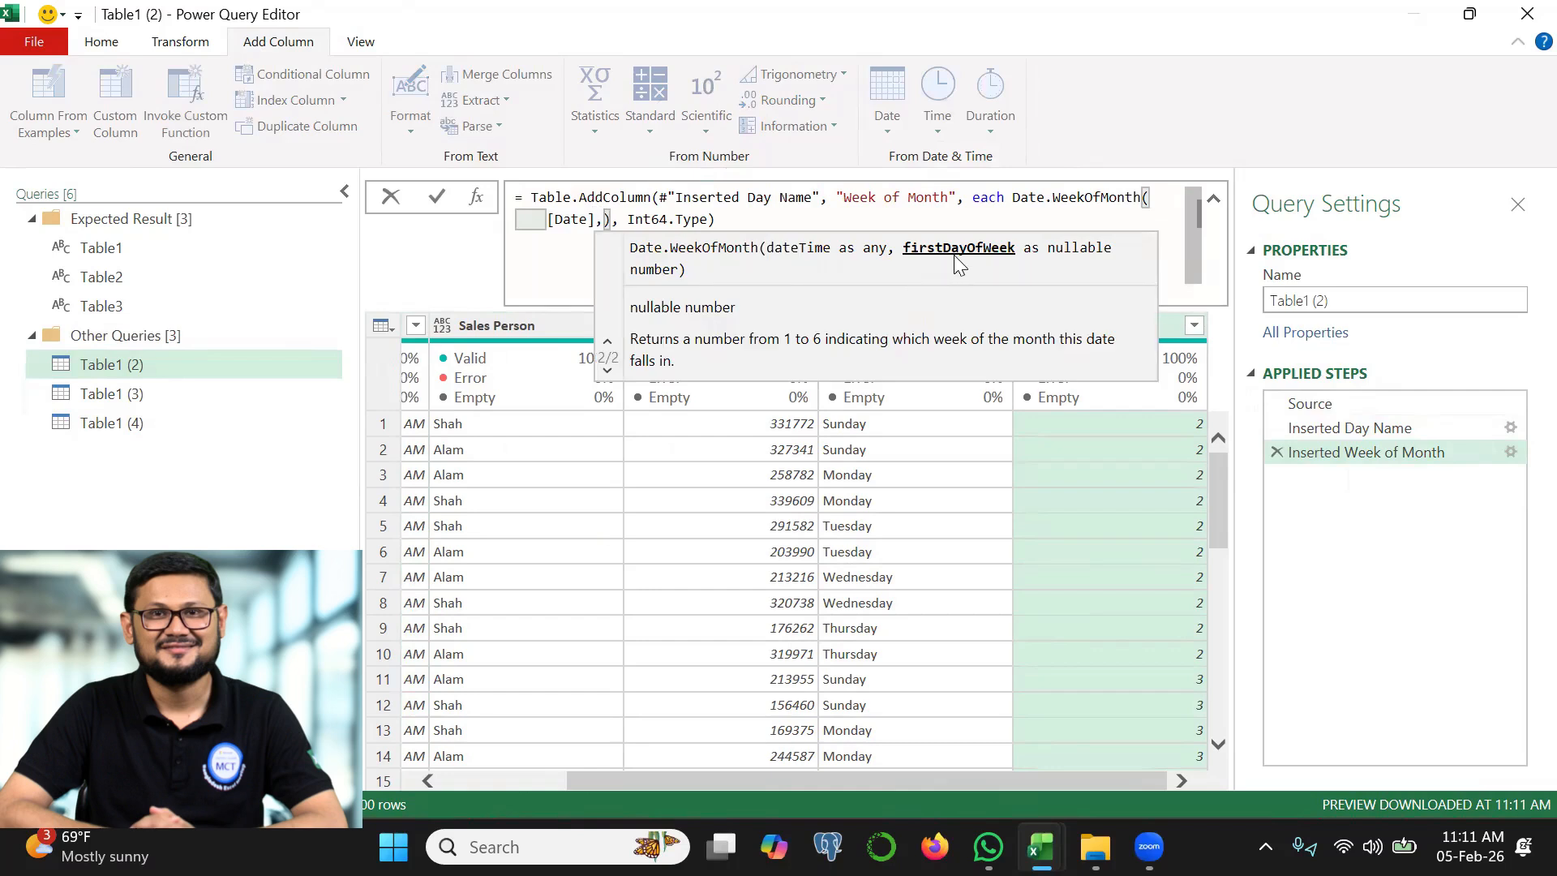
type("5")
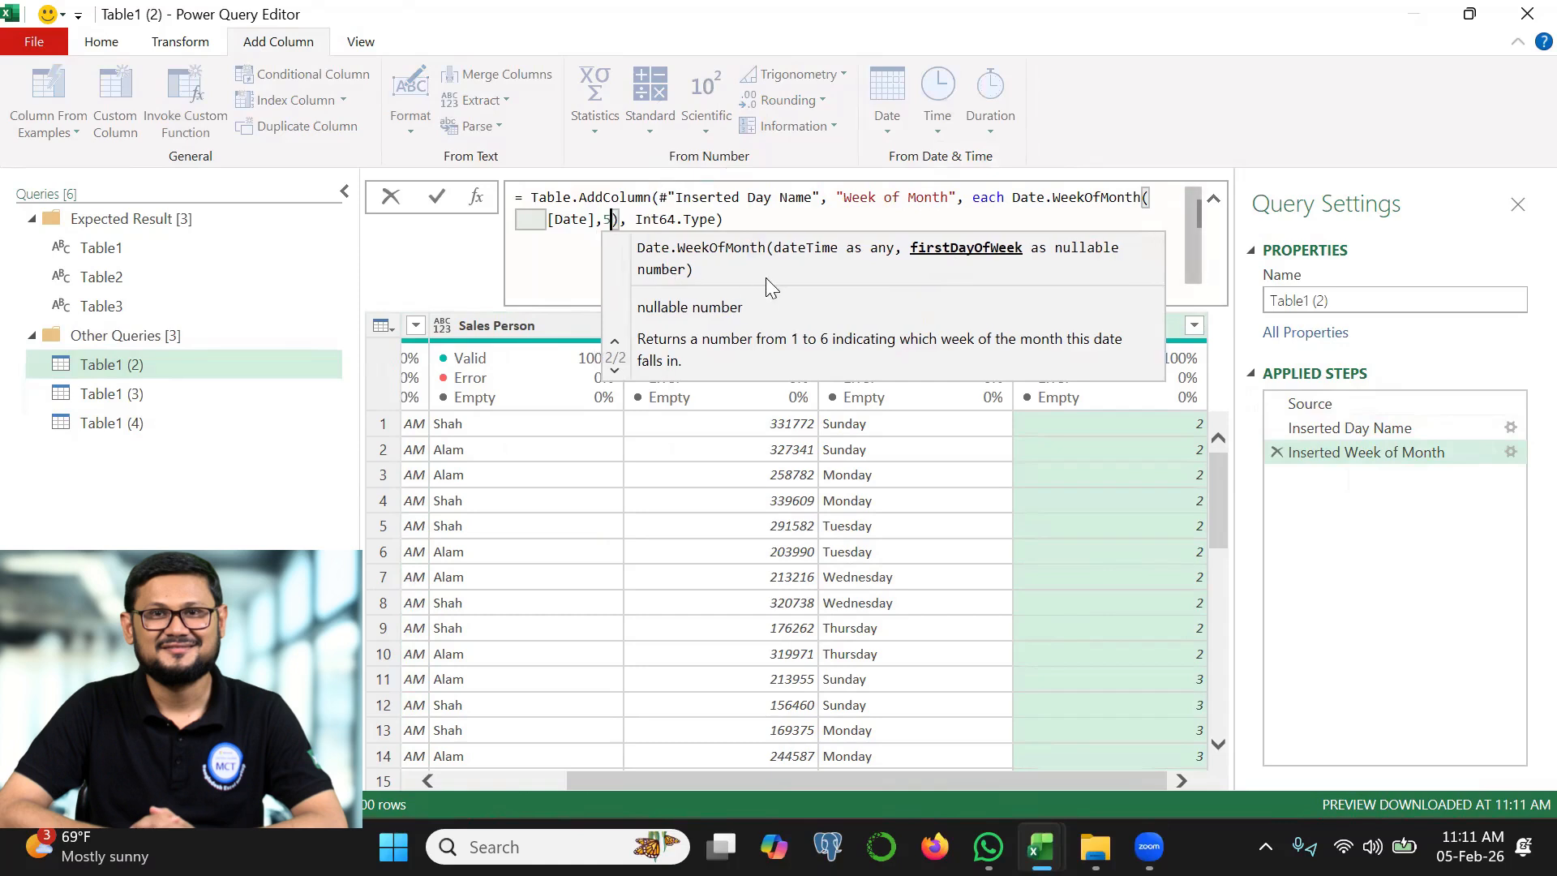
left_click(438, 198)
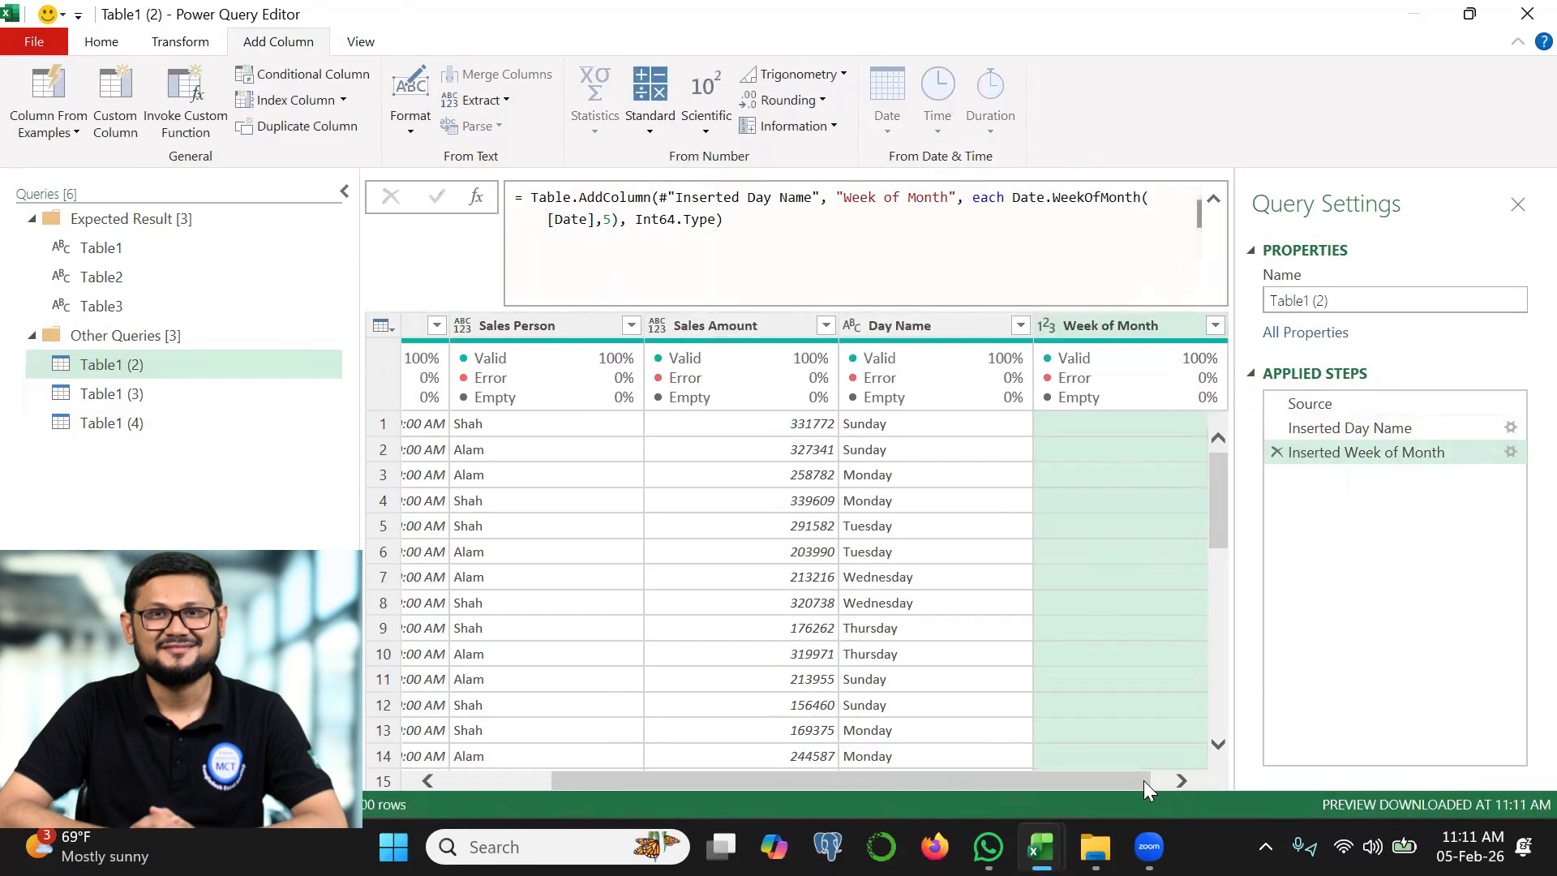
left_click_drag(1144, 780, 1203, 778)
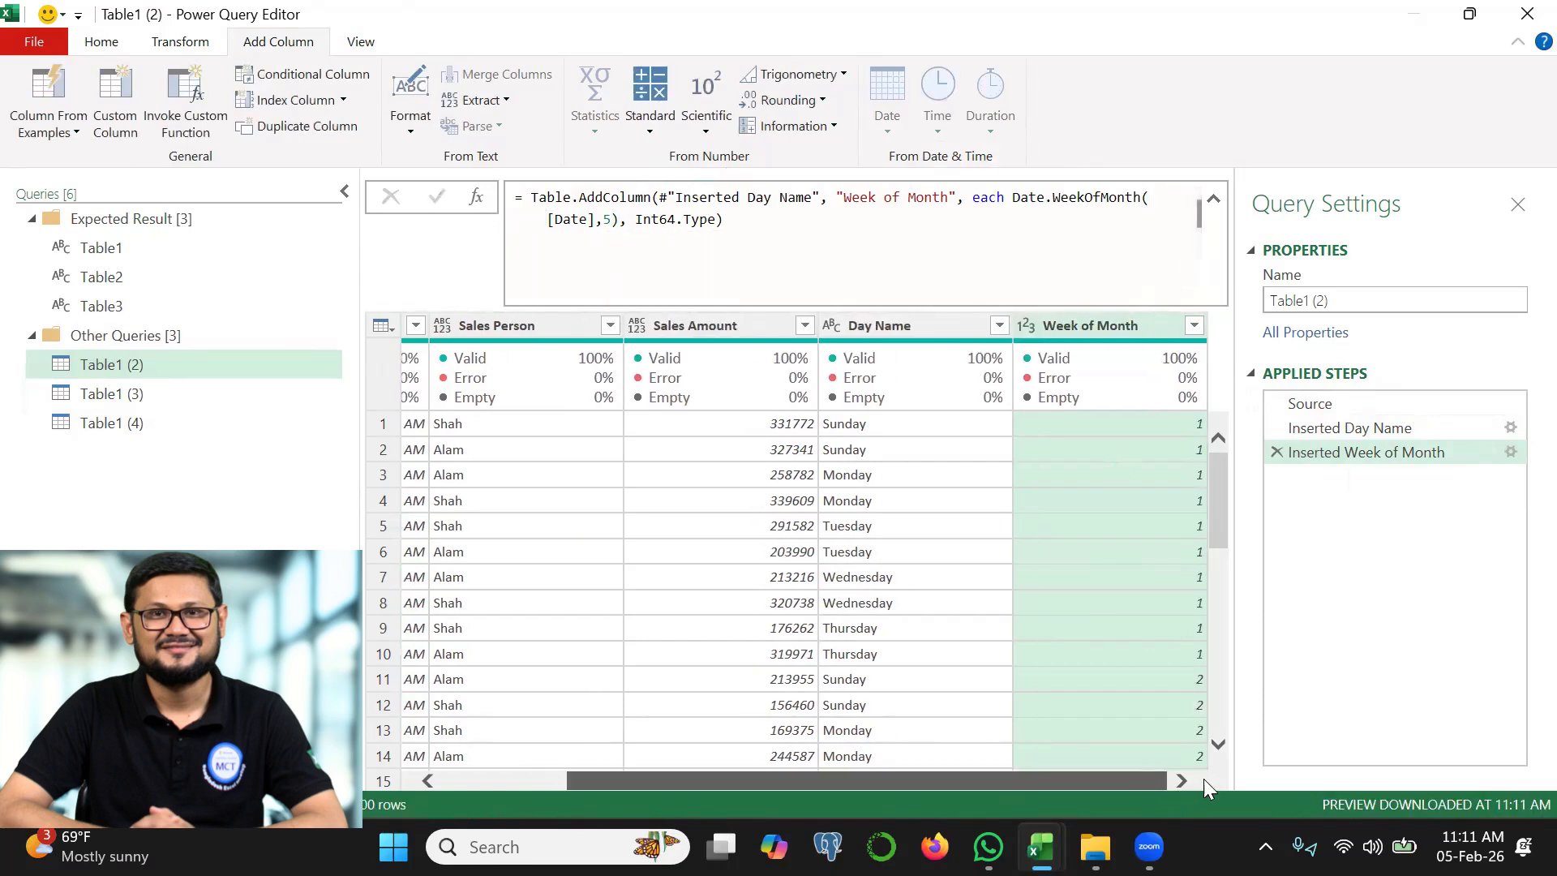
left_click(1194, 325)
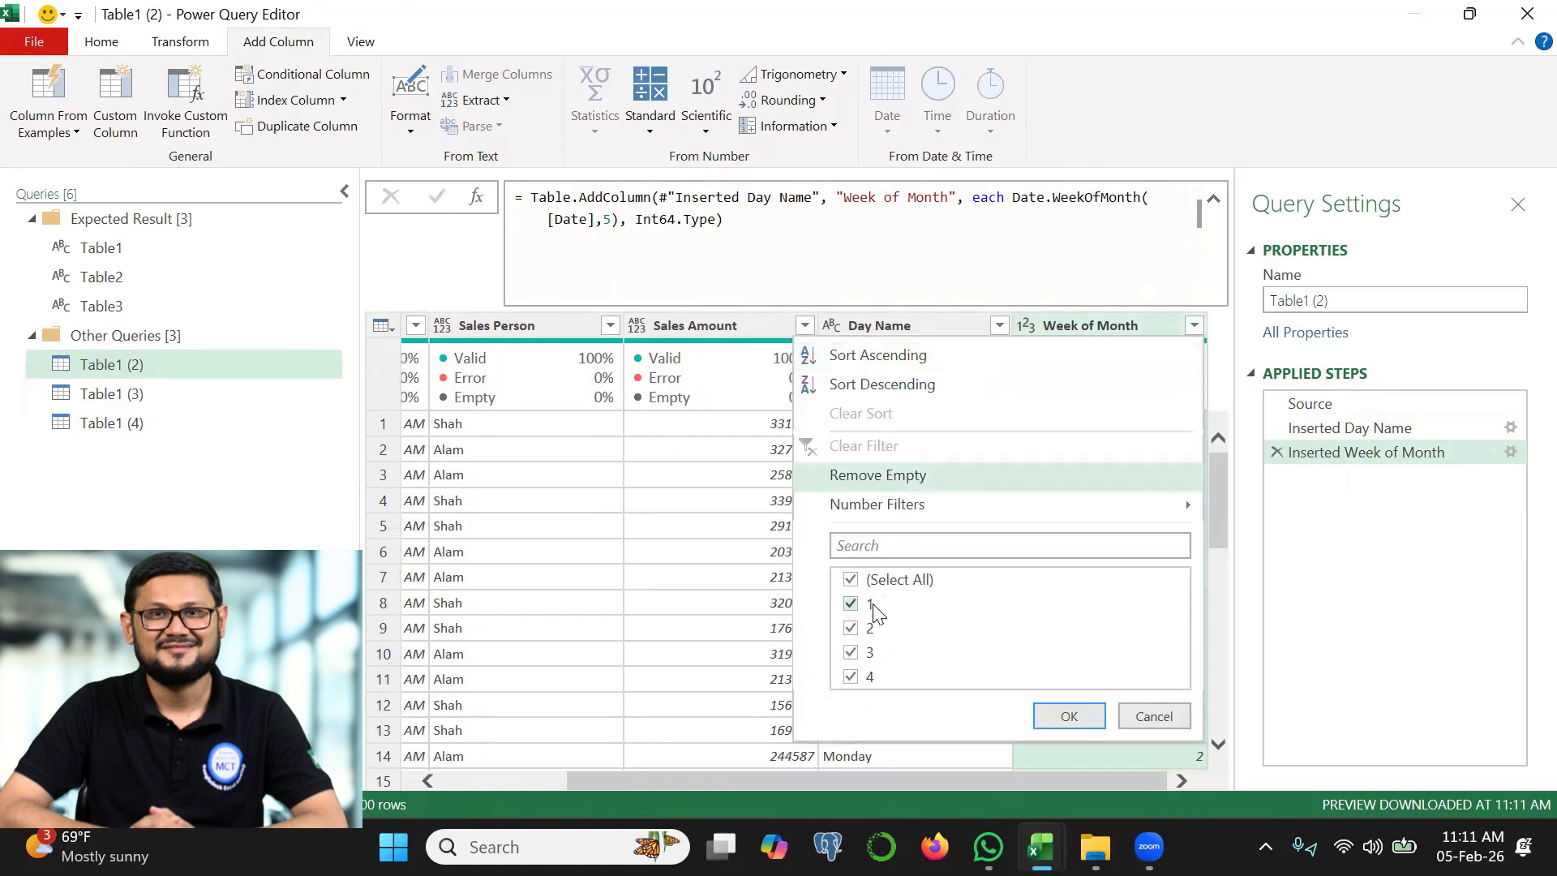
left_click(1305, 570)
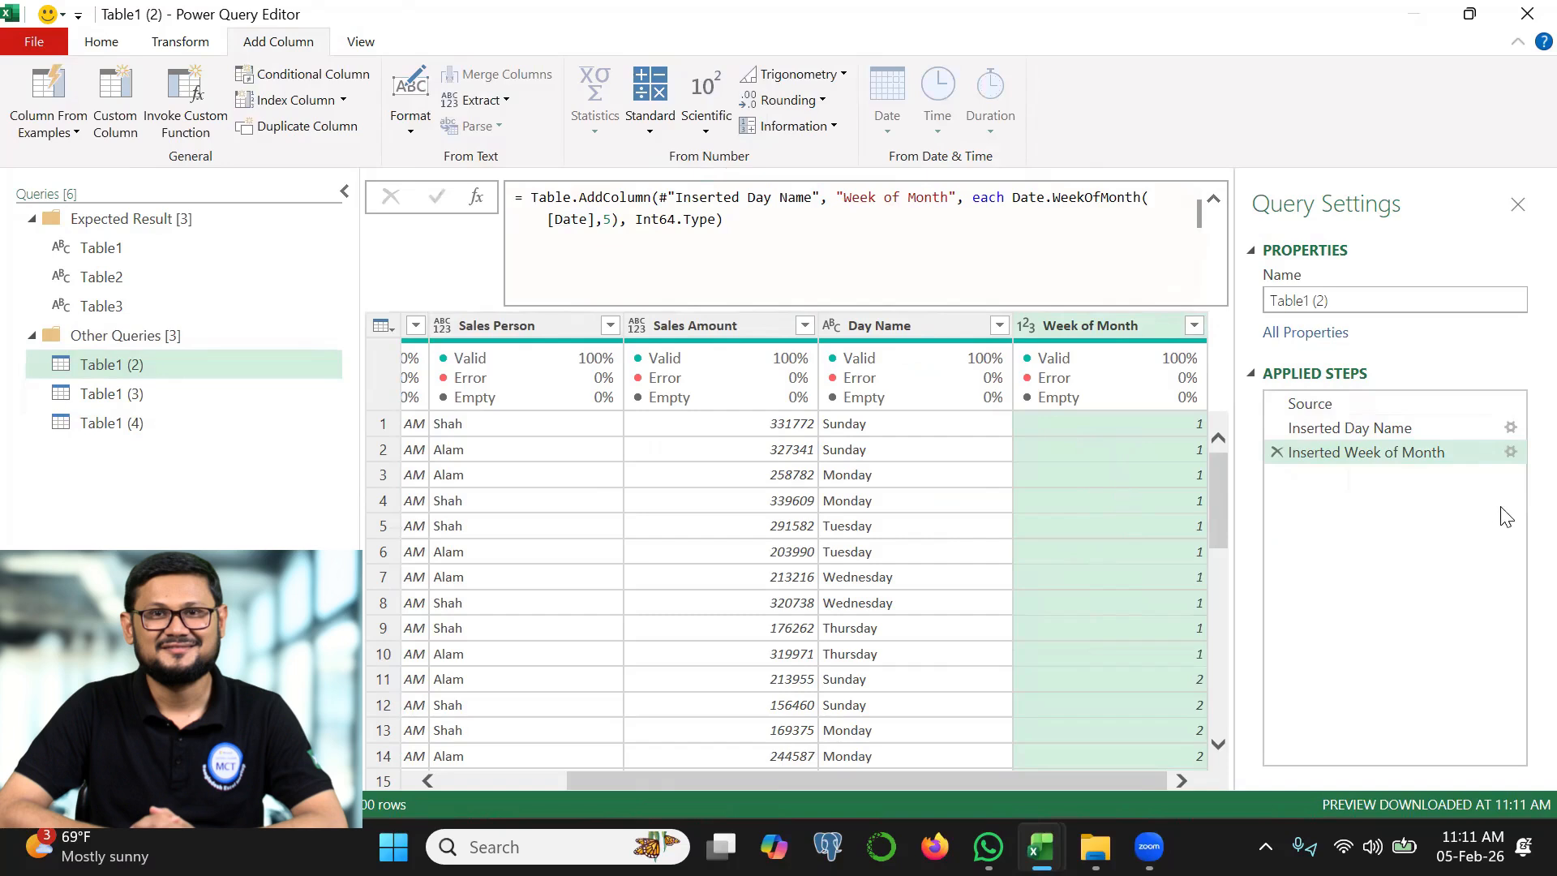
Edit the Week of Month custom formula to start a let expression with variable a holding Date.WeekOfMonth([Date],5)
left_click(1511, 451)
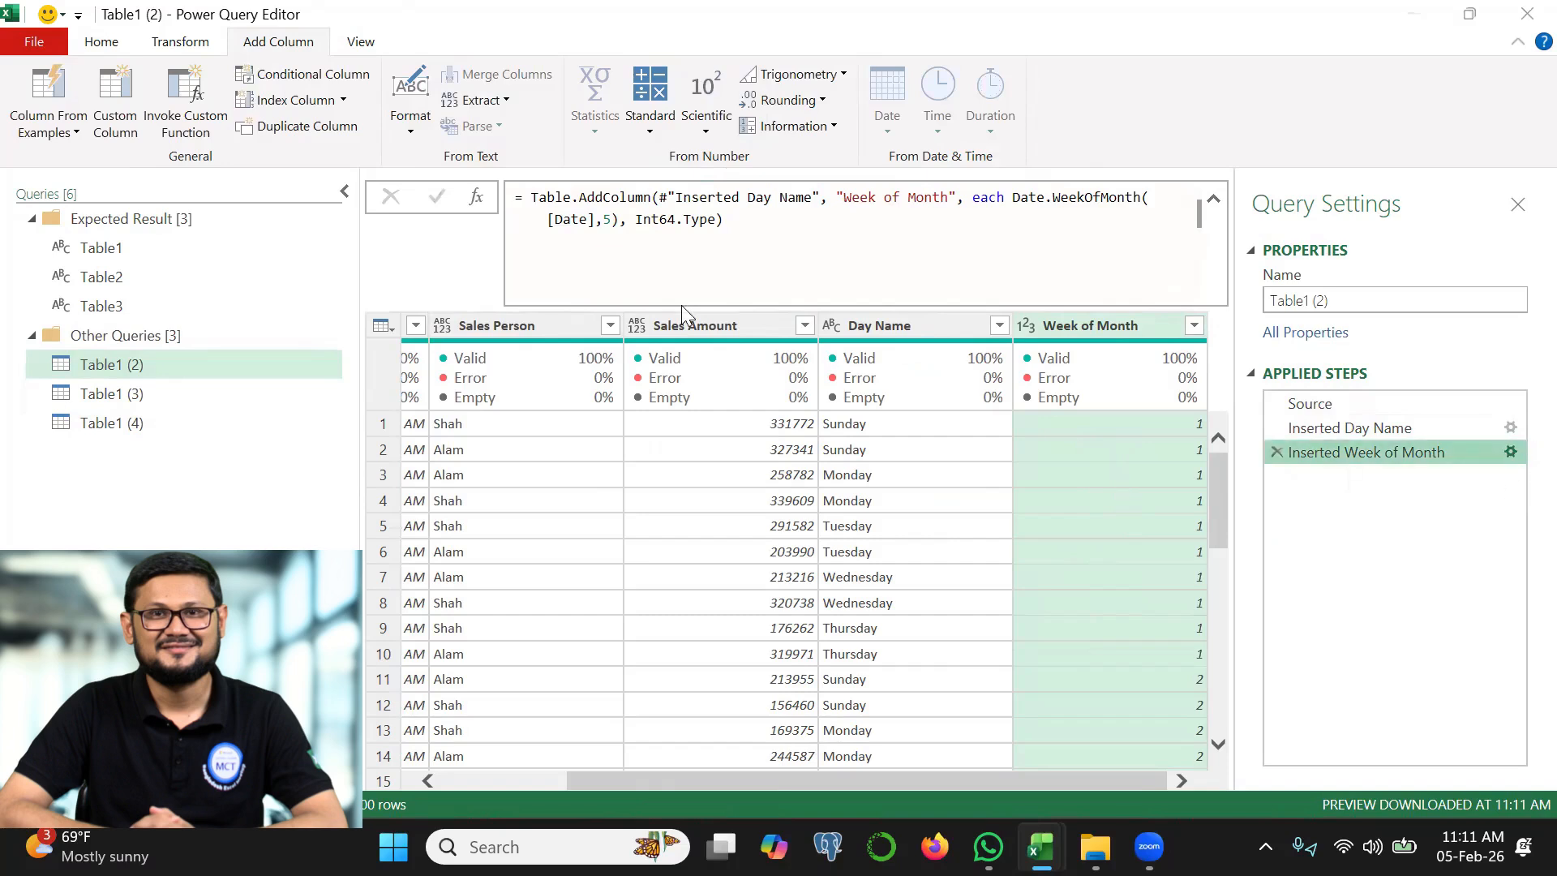
type("let")
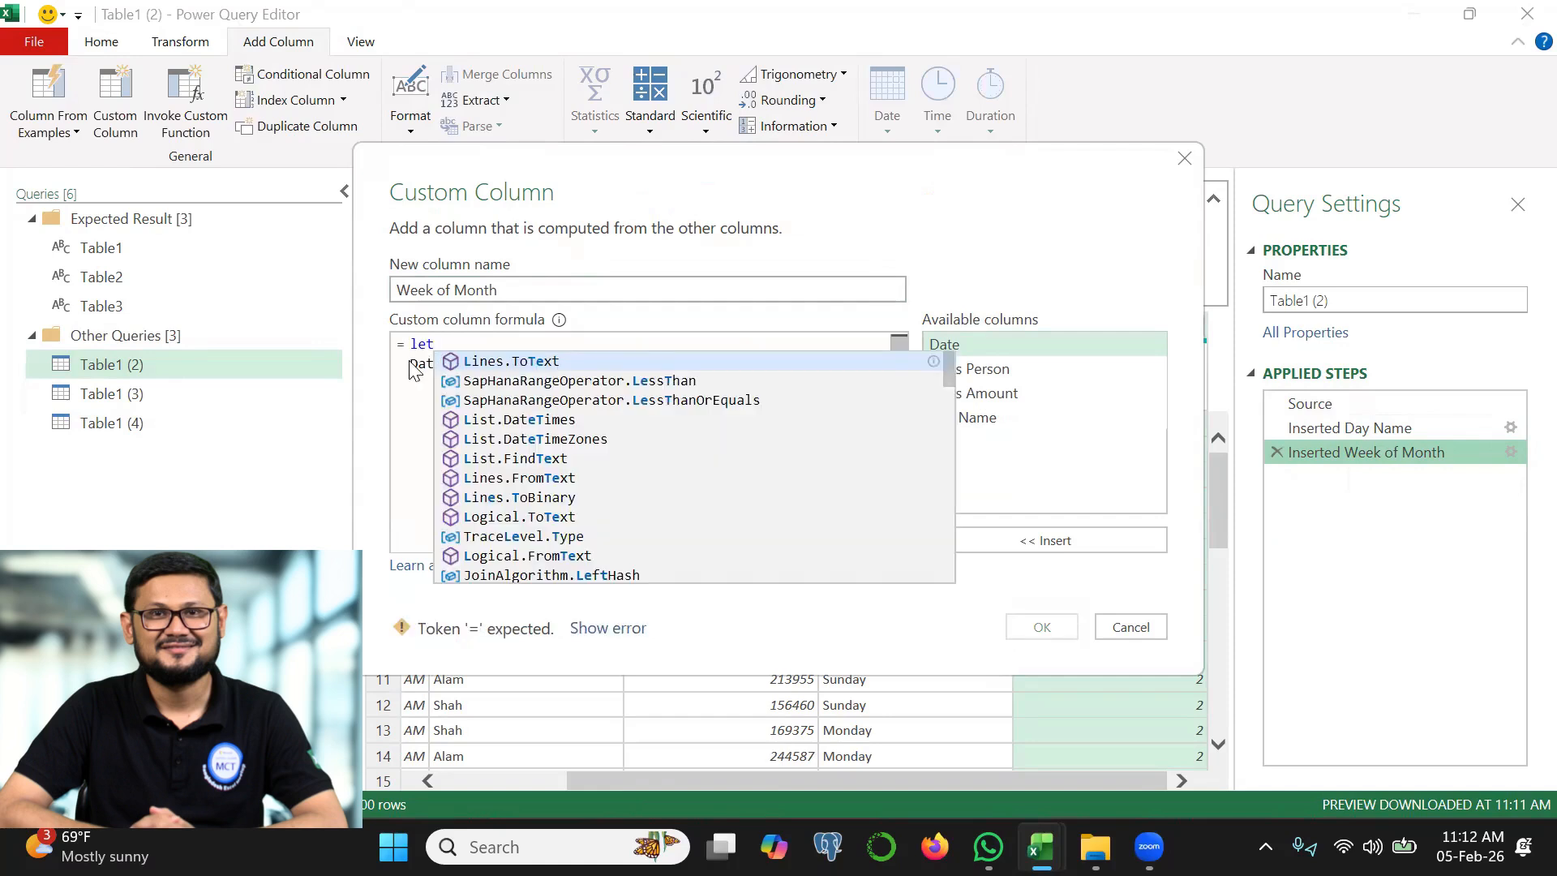
left_click(412, 365)
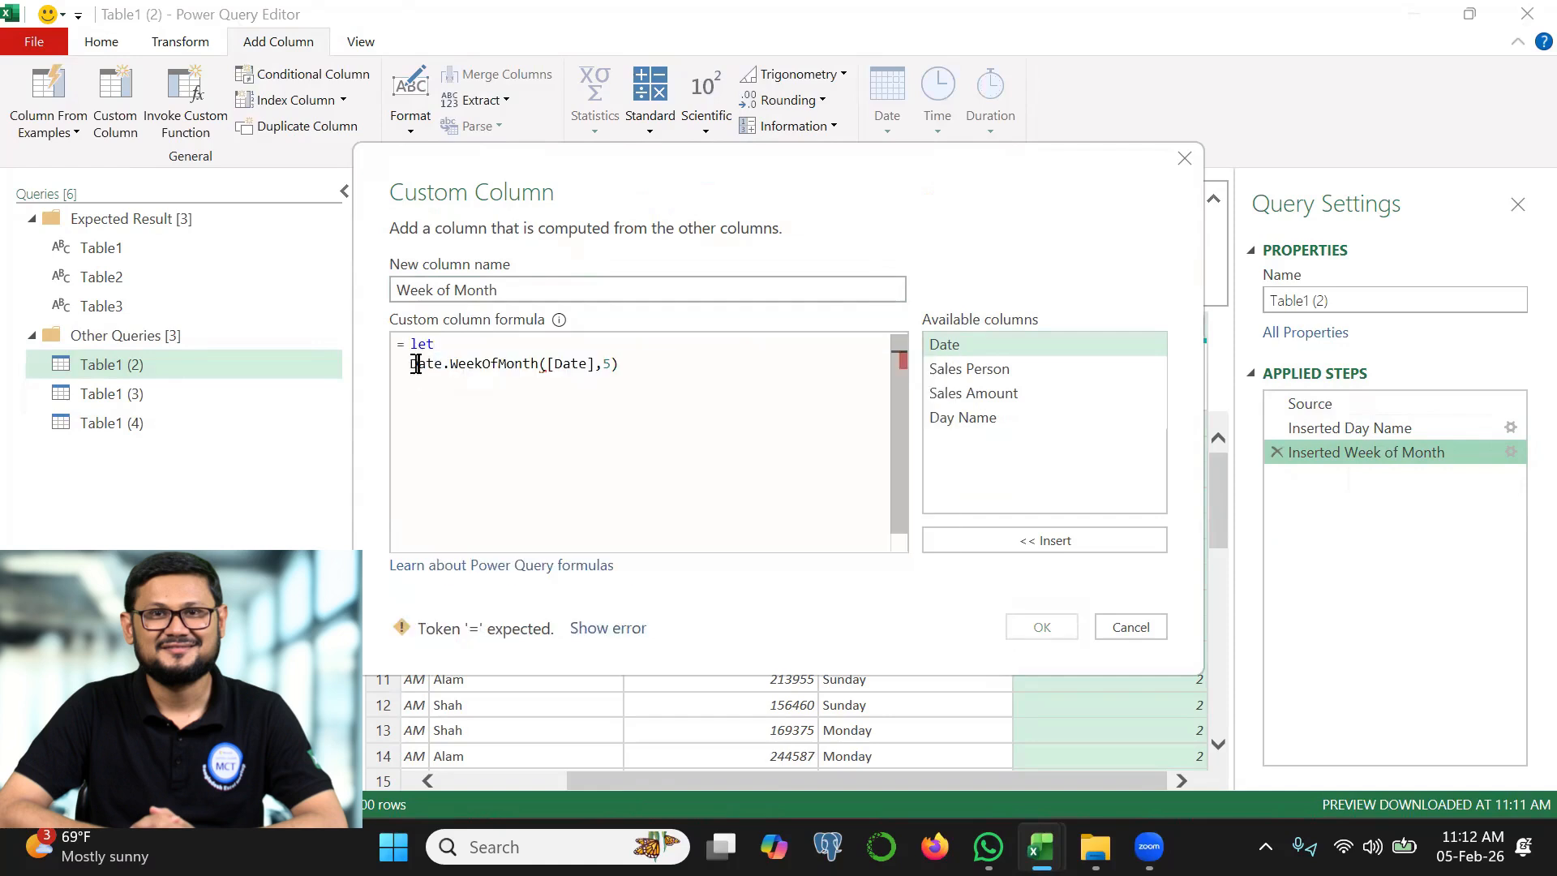
type("a=")
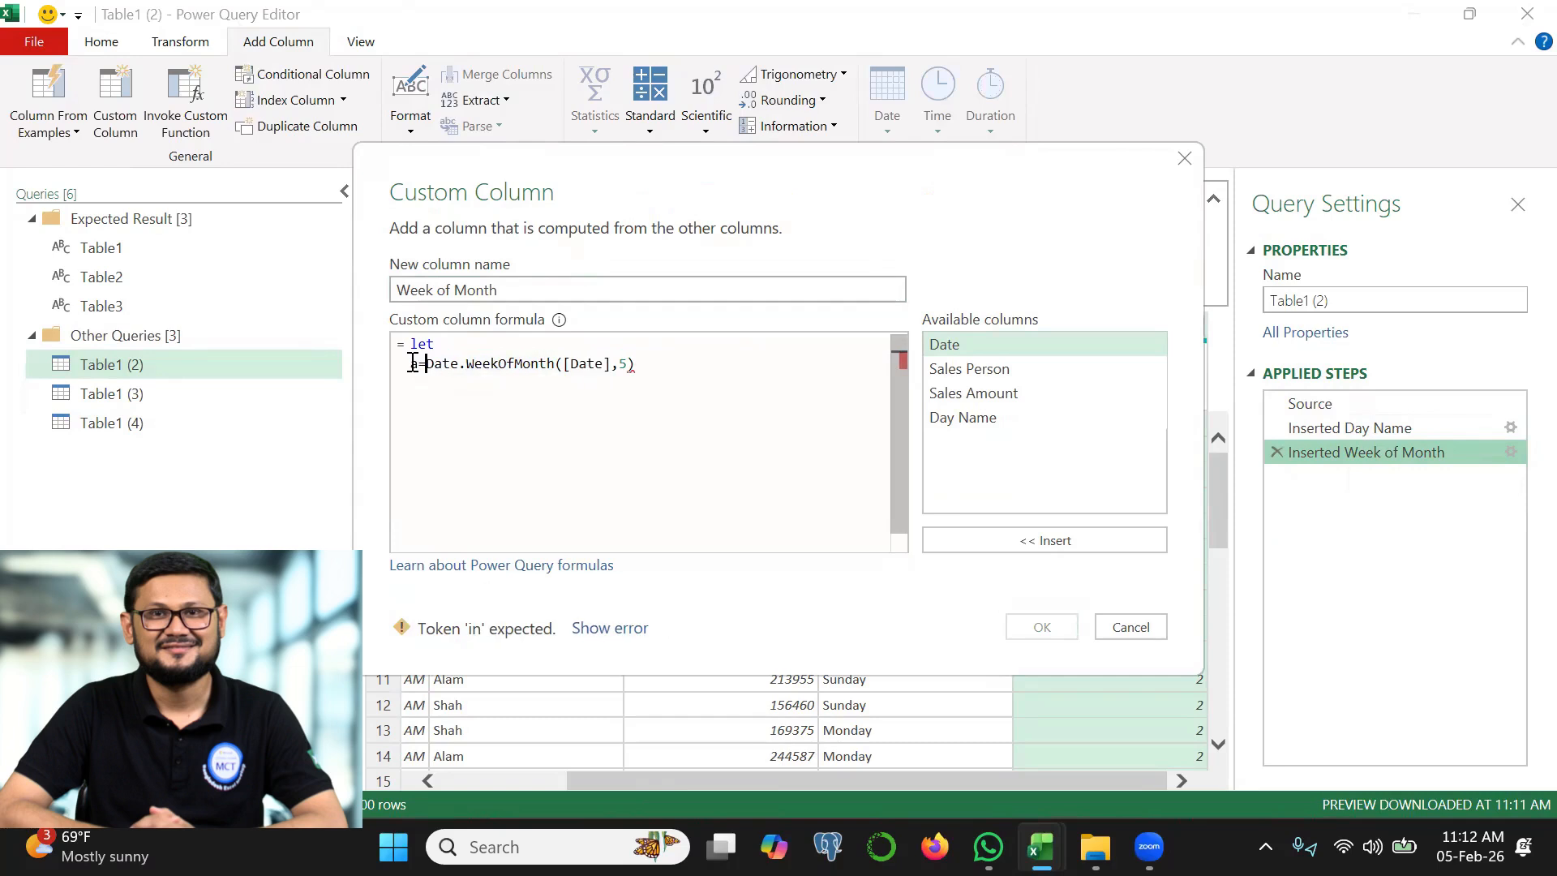
left_click(682, 365)
type(",")
key("Return")
Define variable b as the ordinal suffix: "st" if a=1, "nd" if a=2, "rd" if a=3, otherwise "th"
type("b= ")
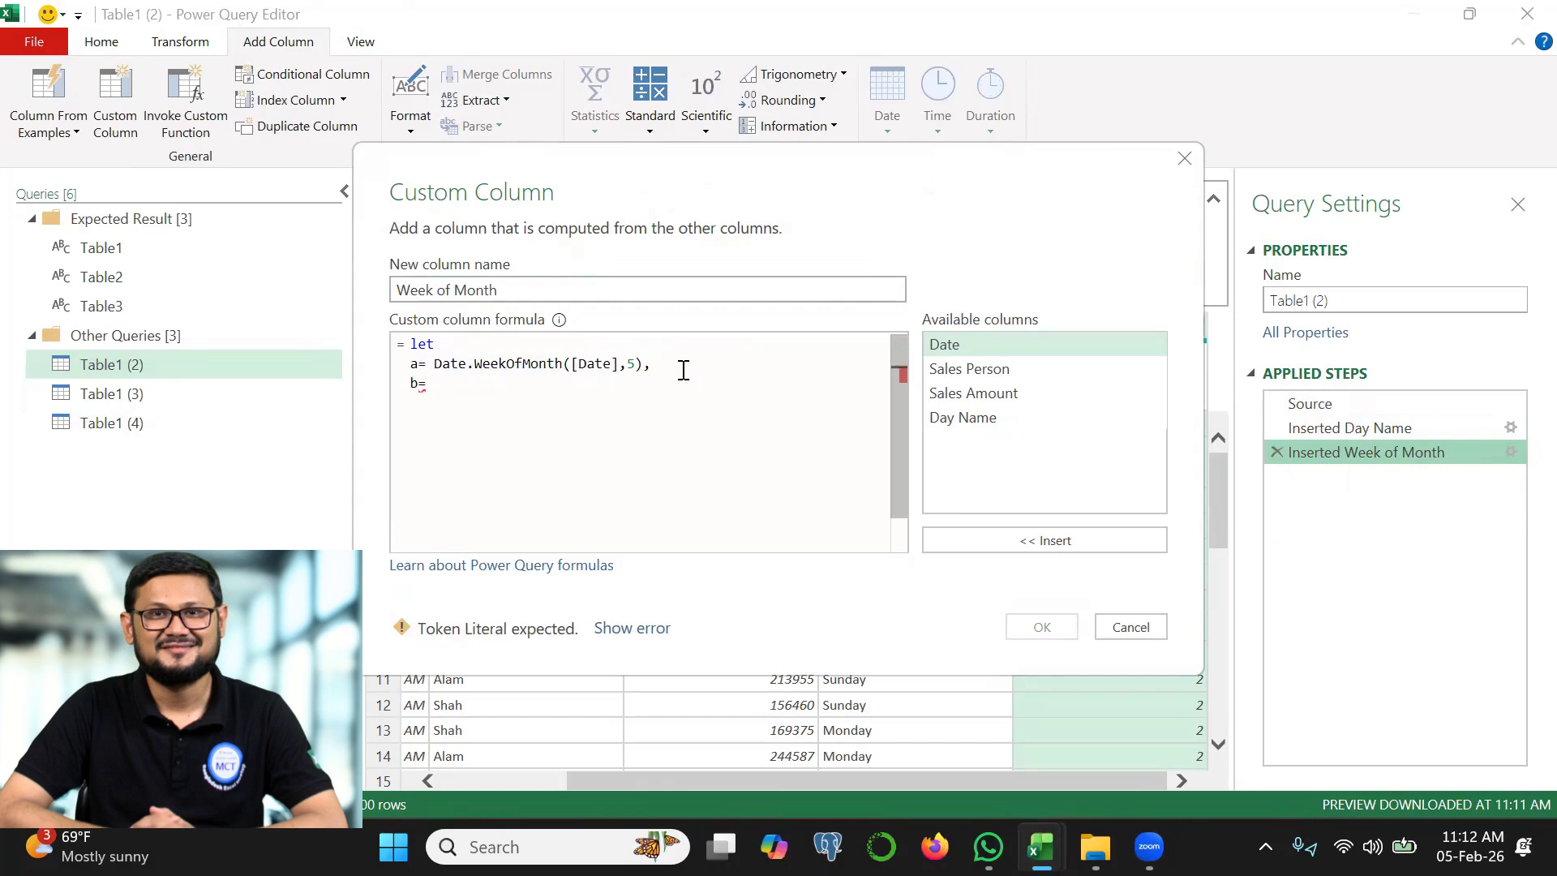
type("if a=1 then \"st")
left_click(595, 382)
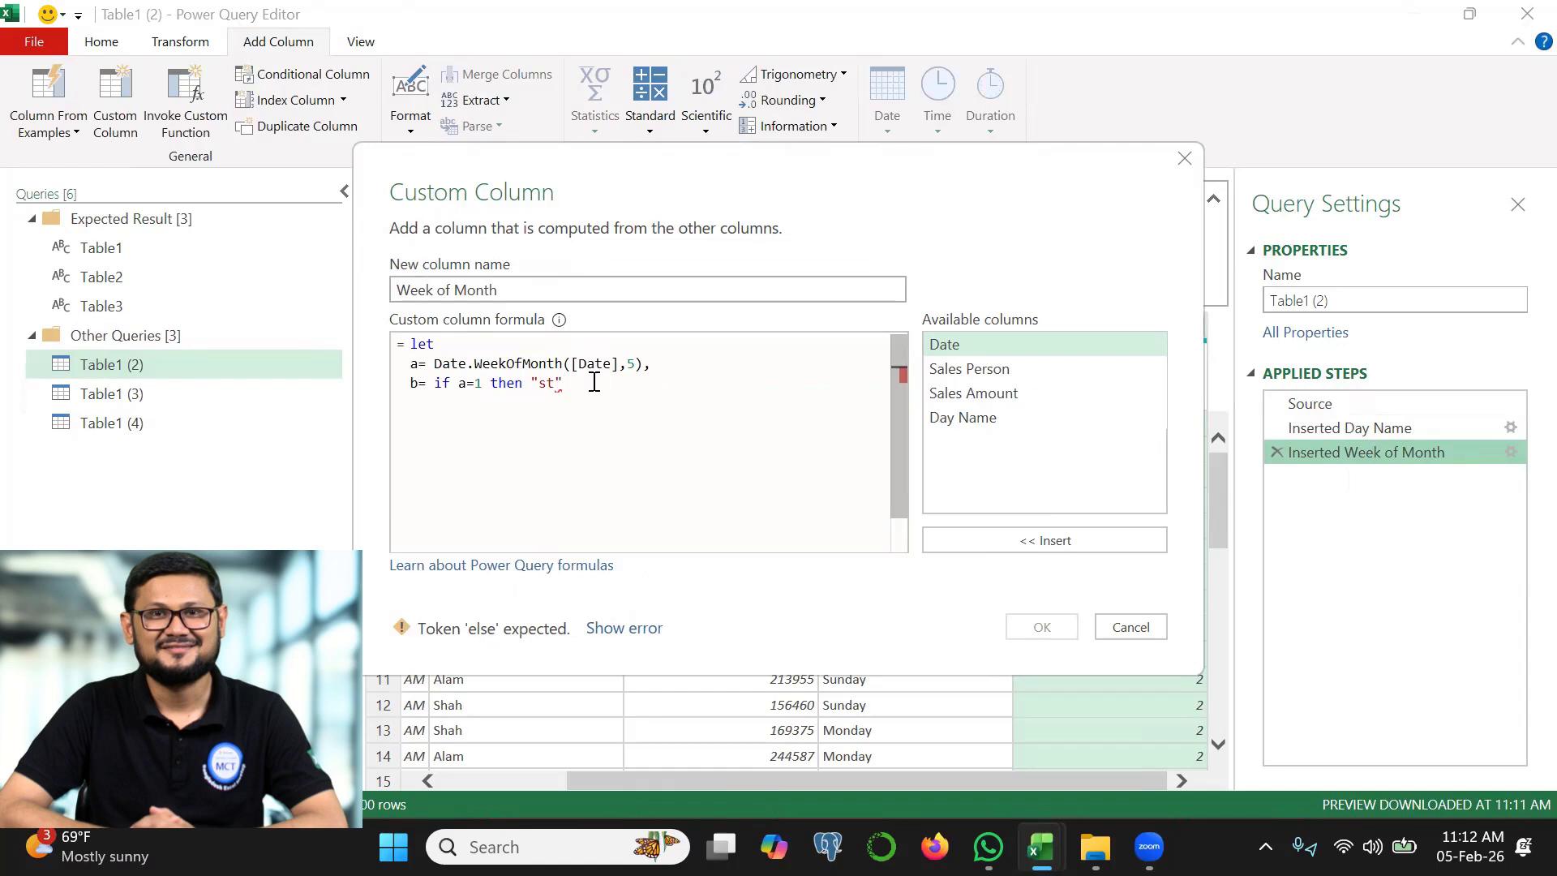
type("else if a= ")
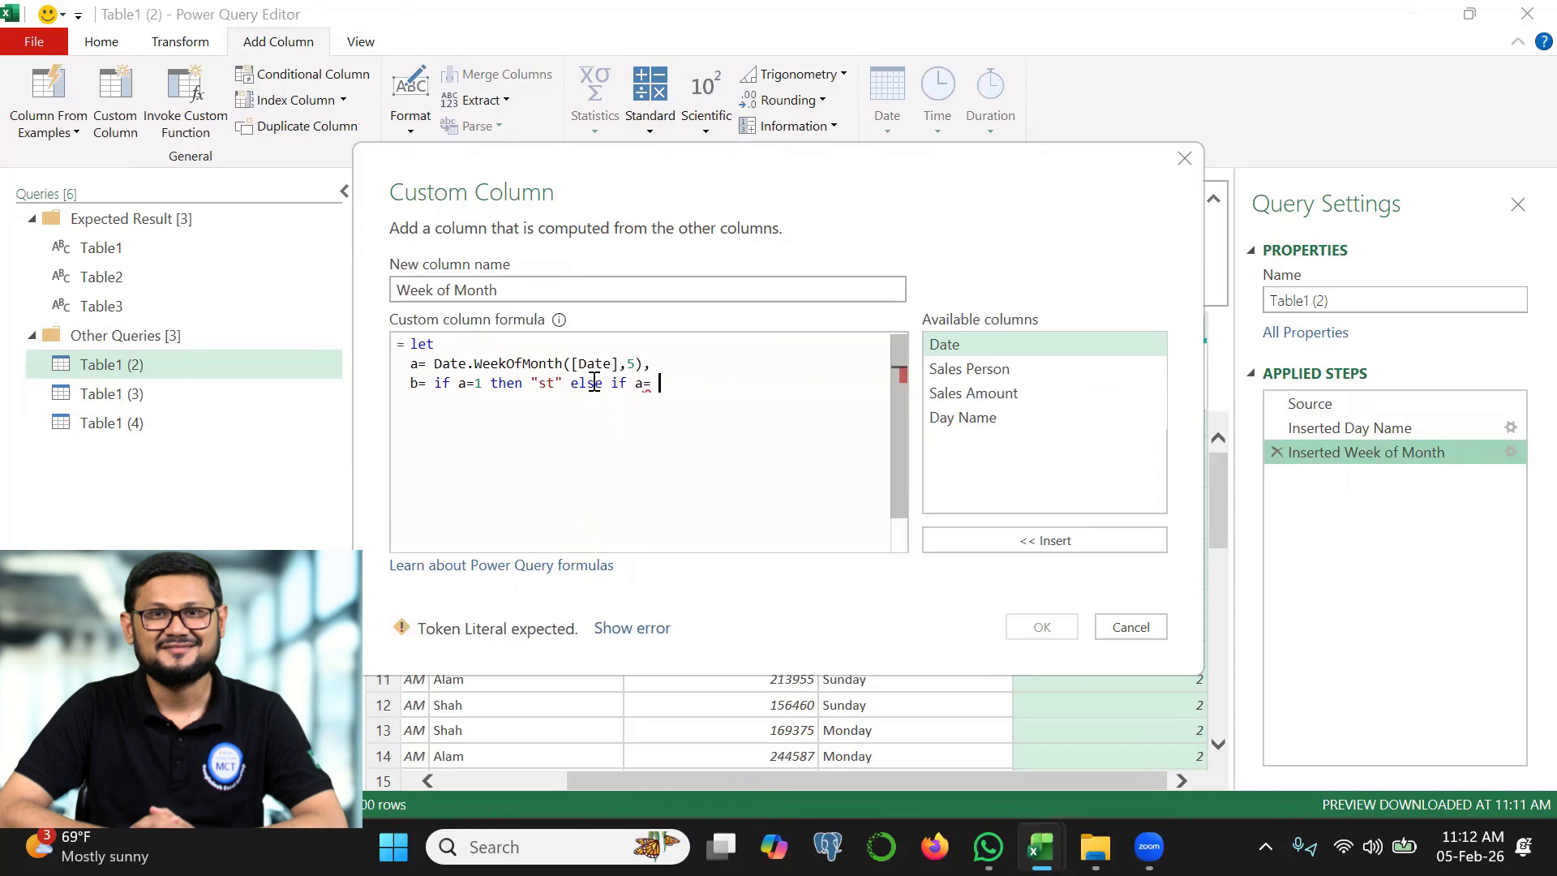
type("2 the n \"nd\" else if a=3 then \"rd\" else ")
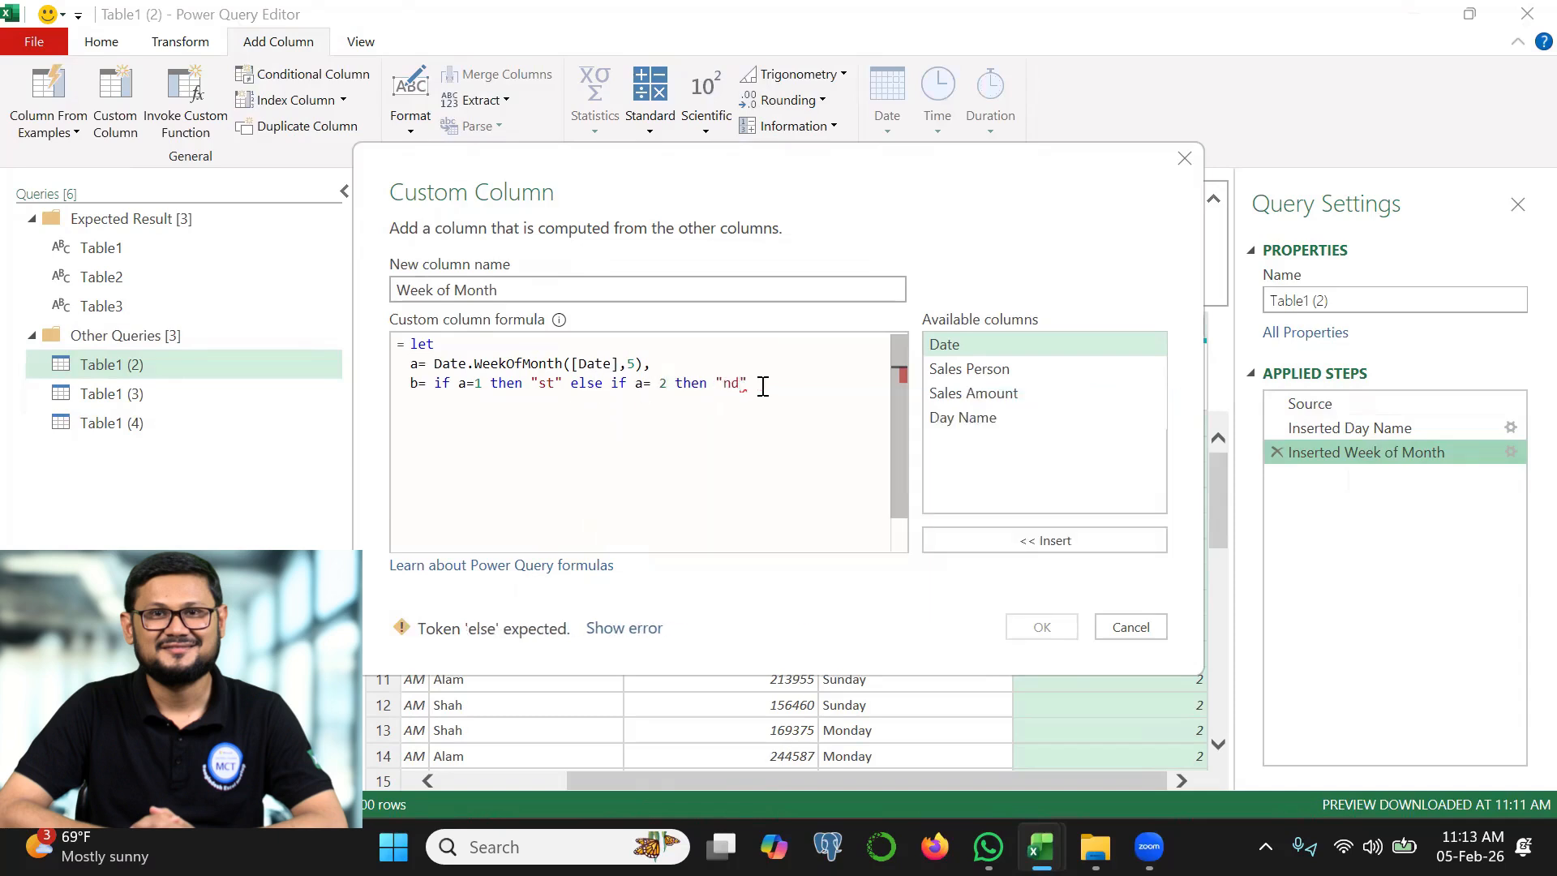
type("\"th\",")
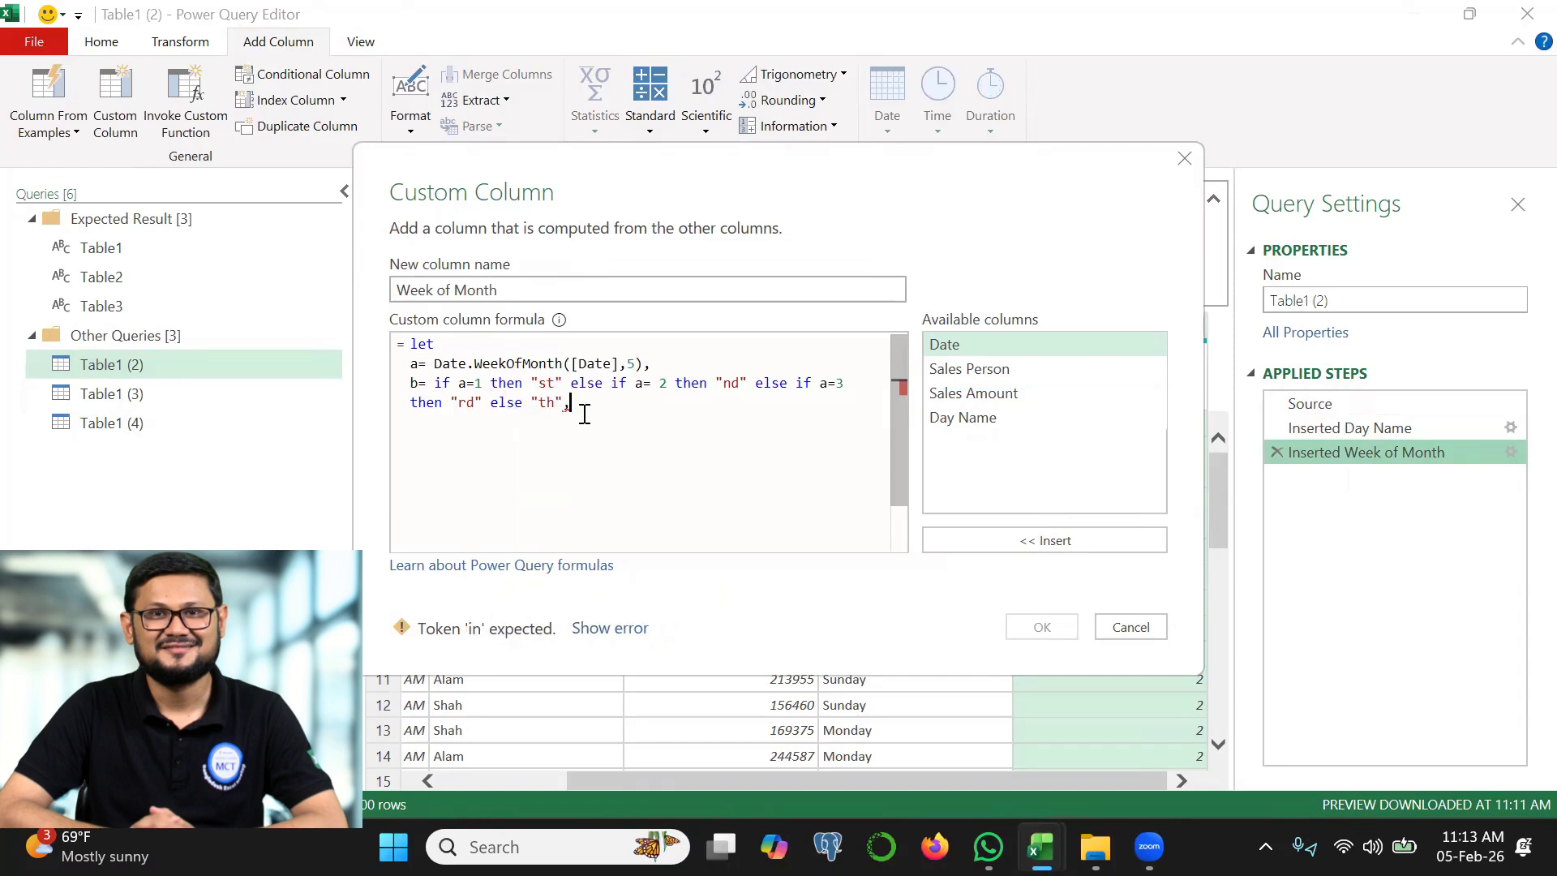
Define variable c as a & b, return c from the let expression, and apply the Week of Month formula
key("Return")
type("c= ")
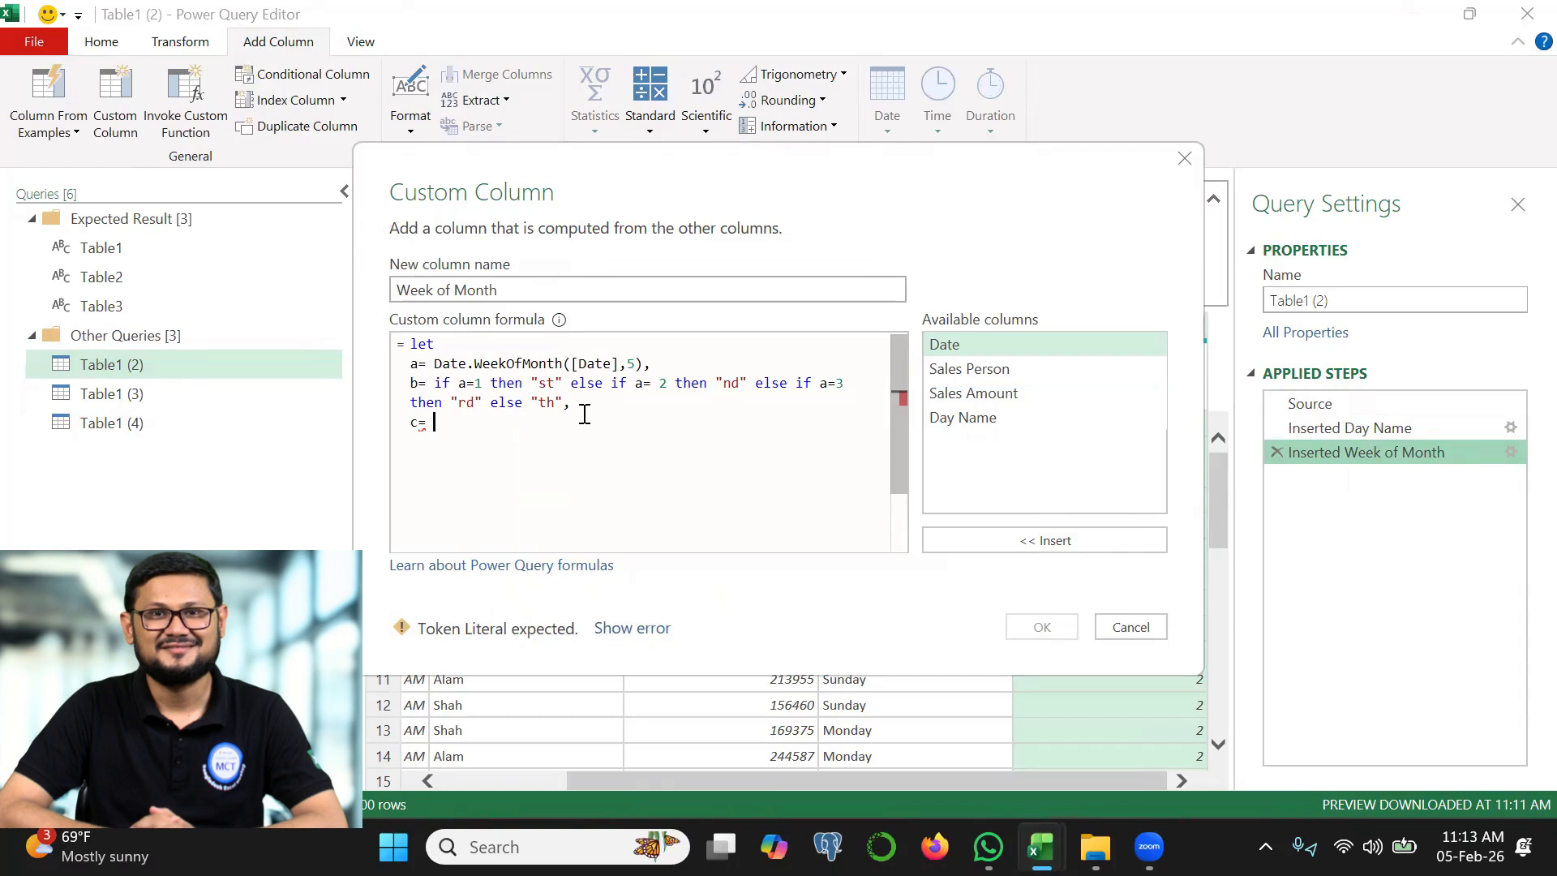
type("a & b")
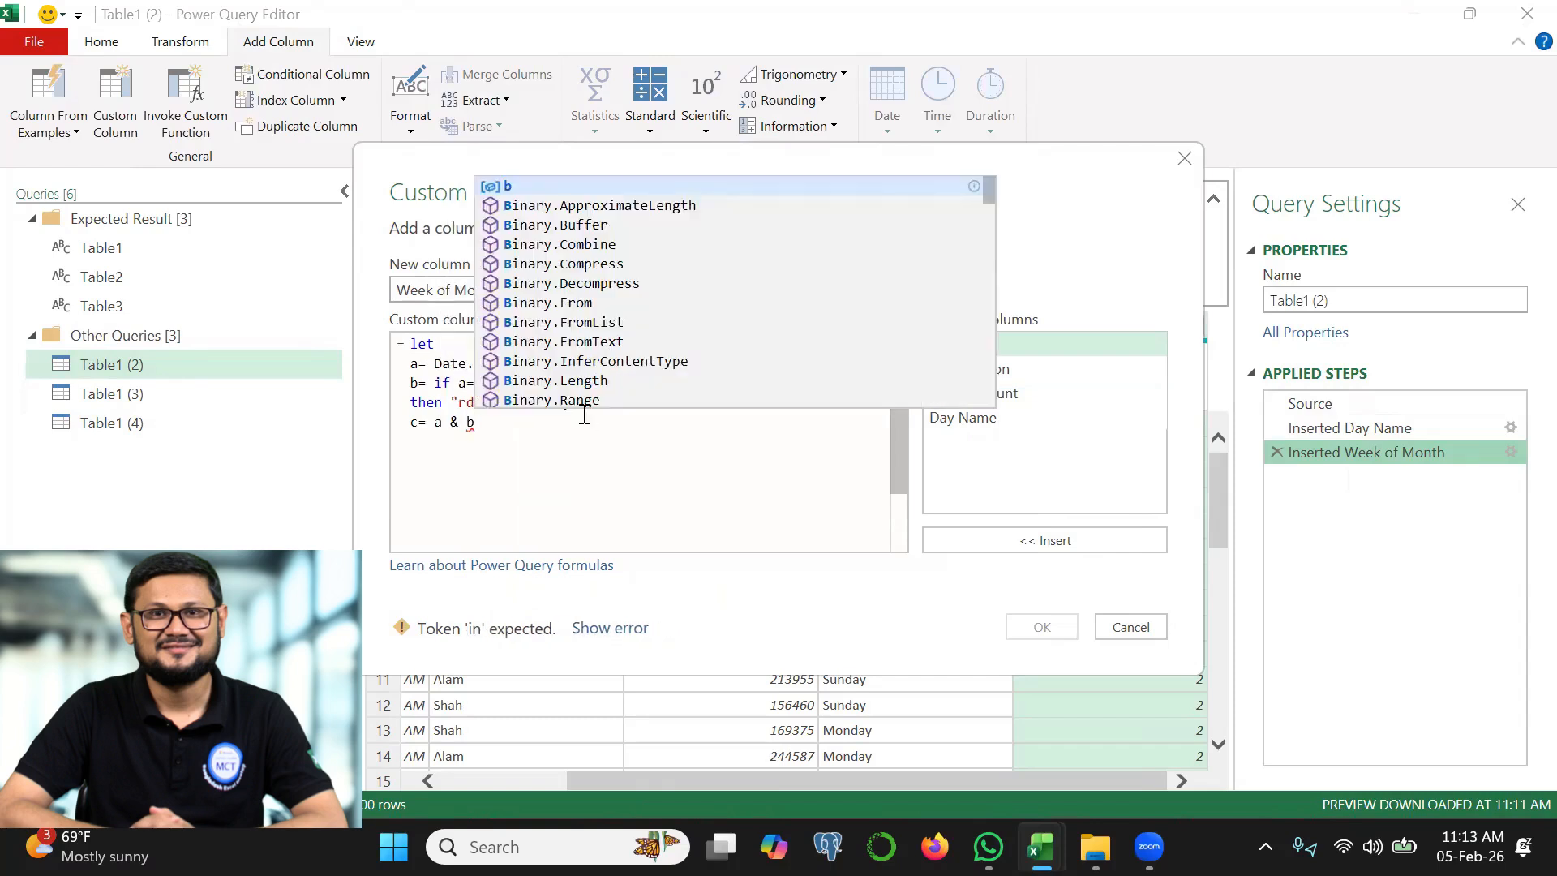
key("Escape")
key("Return")
key("Return")
type("in ")
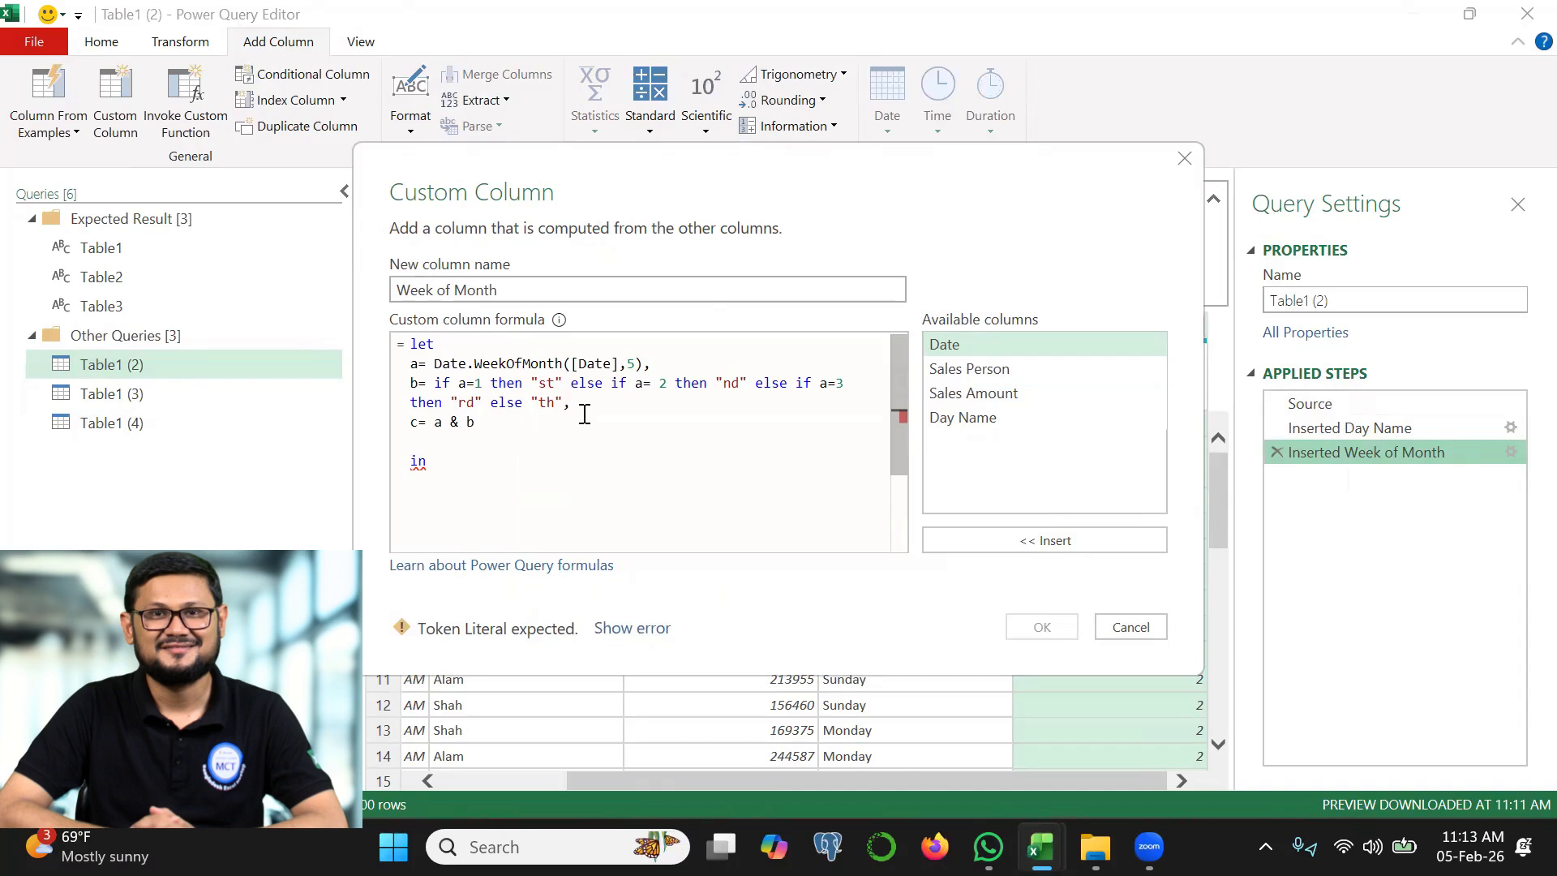
type("c")
left_click(1045, 628)
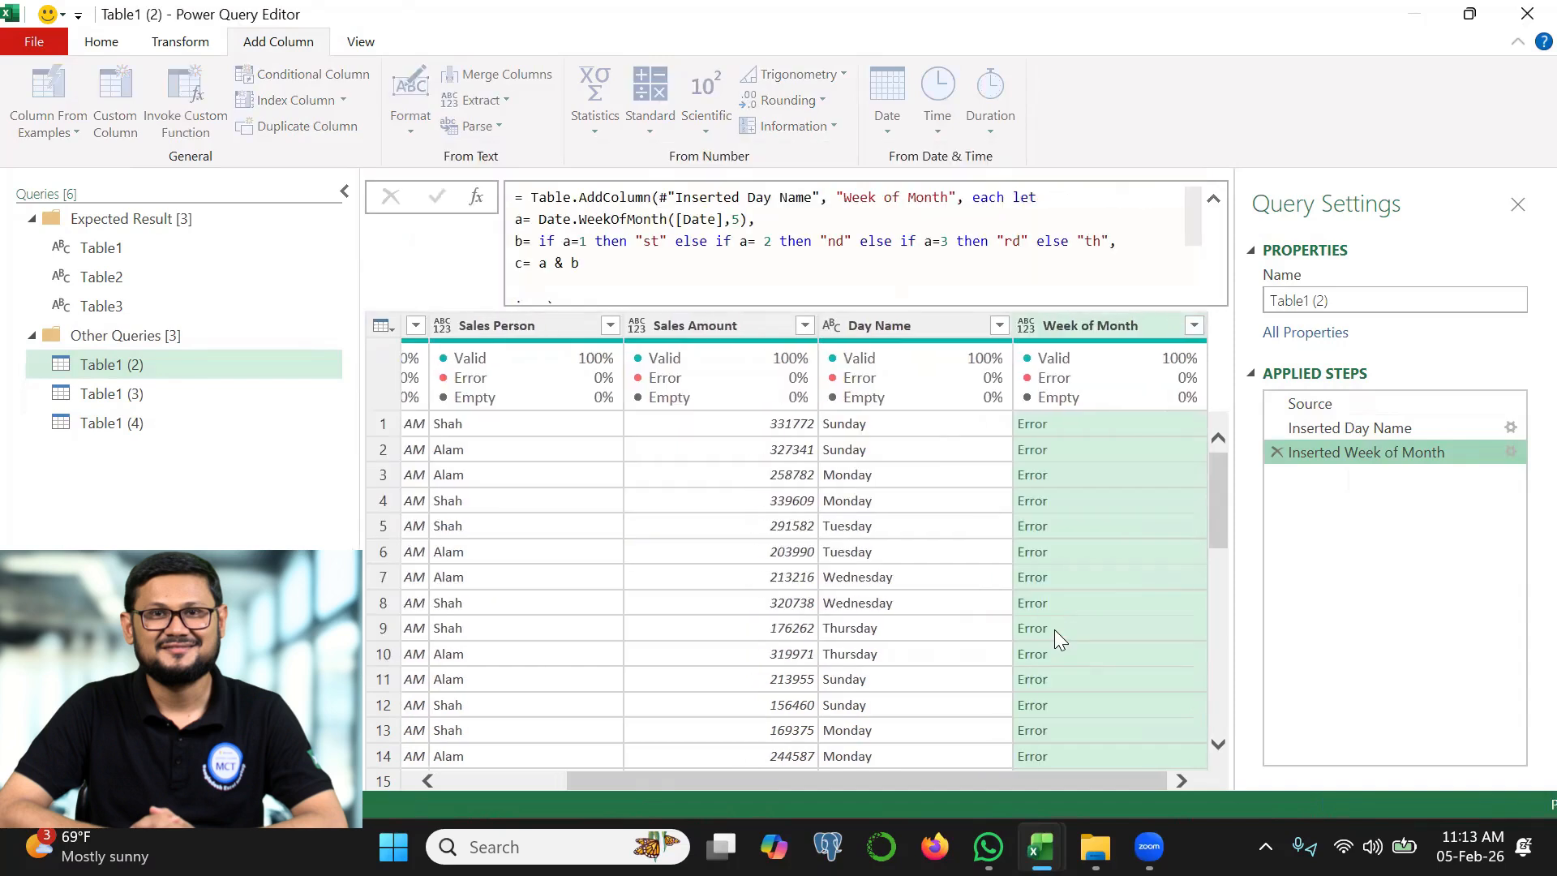
Inspect the error in the first Week of Month cell and change c to Text.From(a) & b in the column formula
left_click(1150, 425)
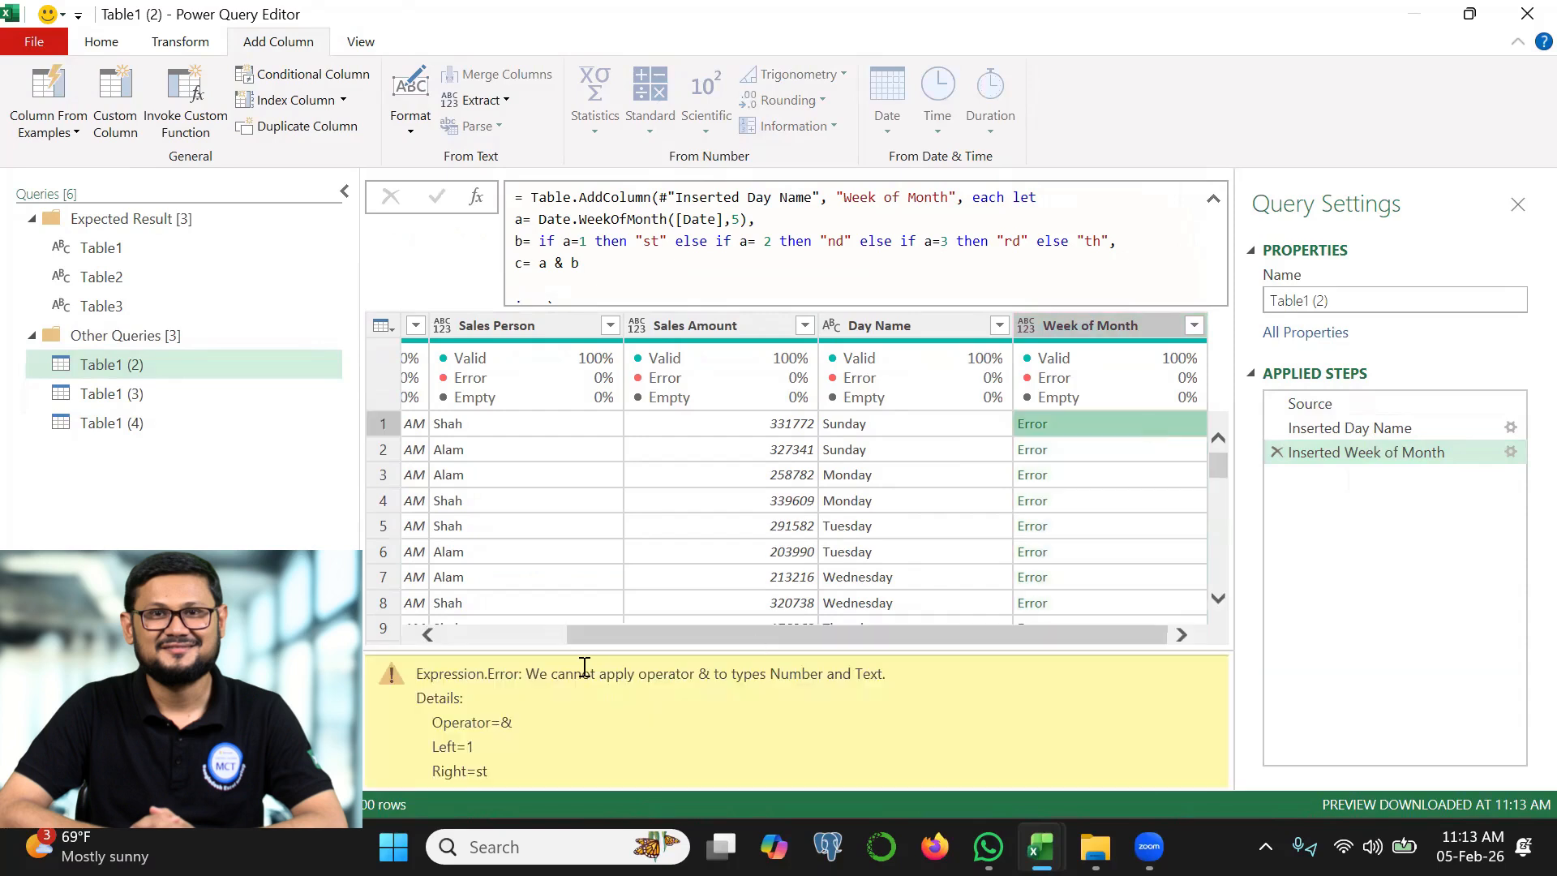
left_click_drag(533, 692, 811, 670)
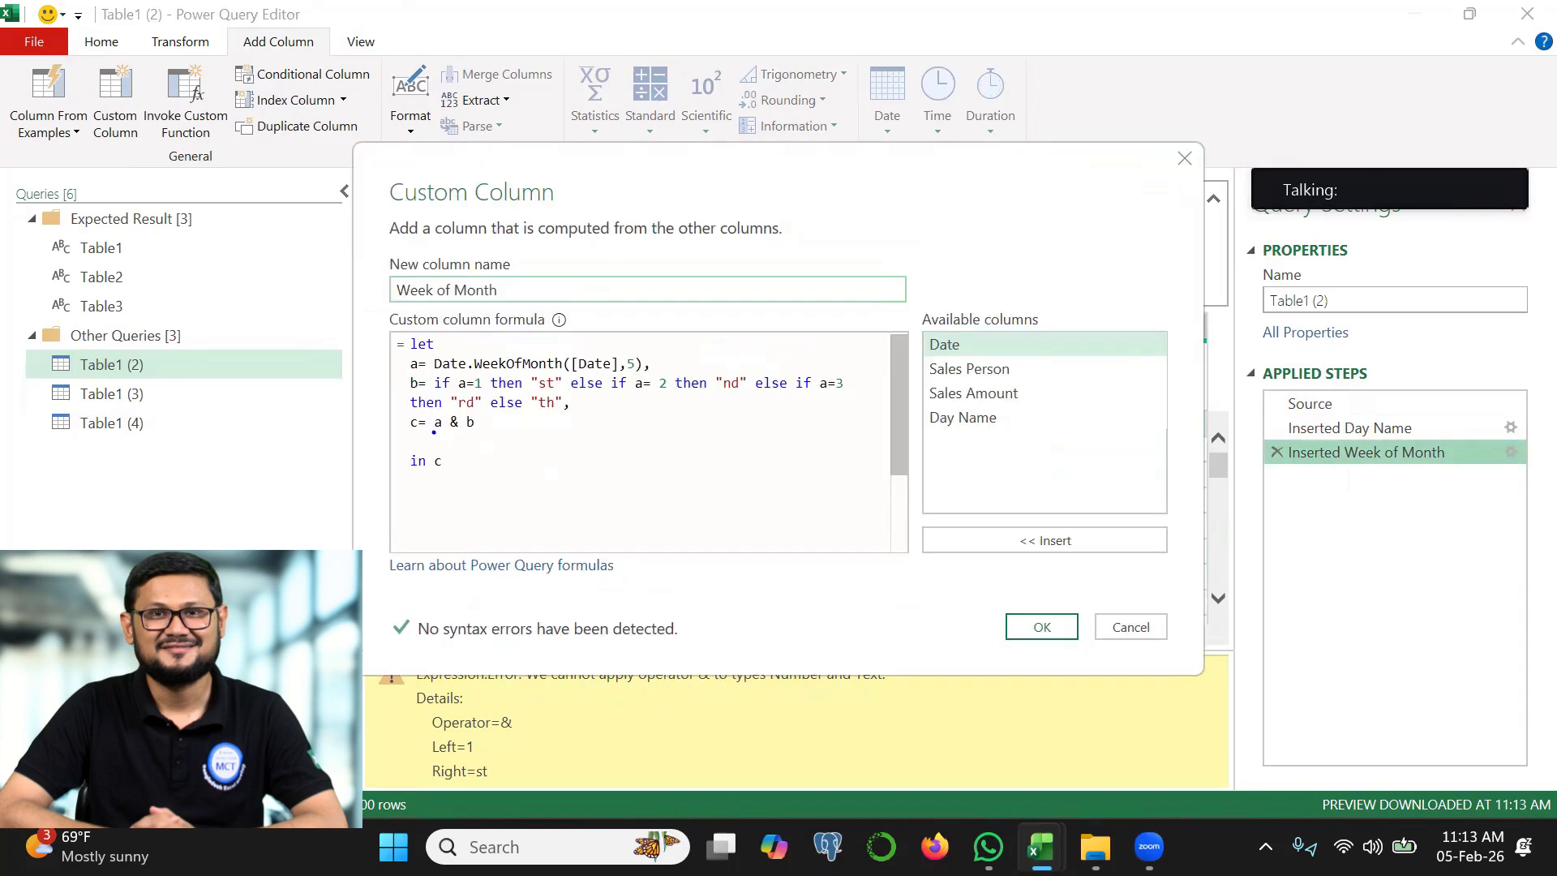
mouse_move(434, 432)
left_mouse_down()
mouse_move(448, 434)
mouse_move(433, 416)
mouse_move(461, 429)
mouse_move(470, 409)
mouse_move(436, 428)
left_mouse_up()
key("Escape")
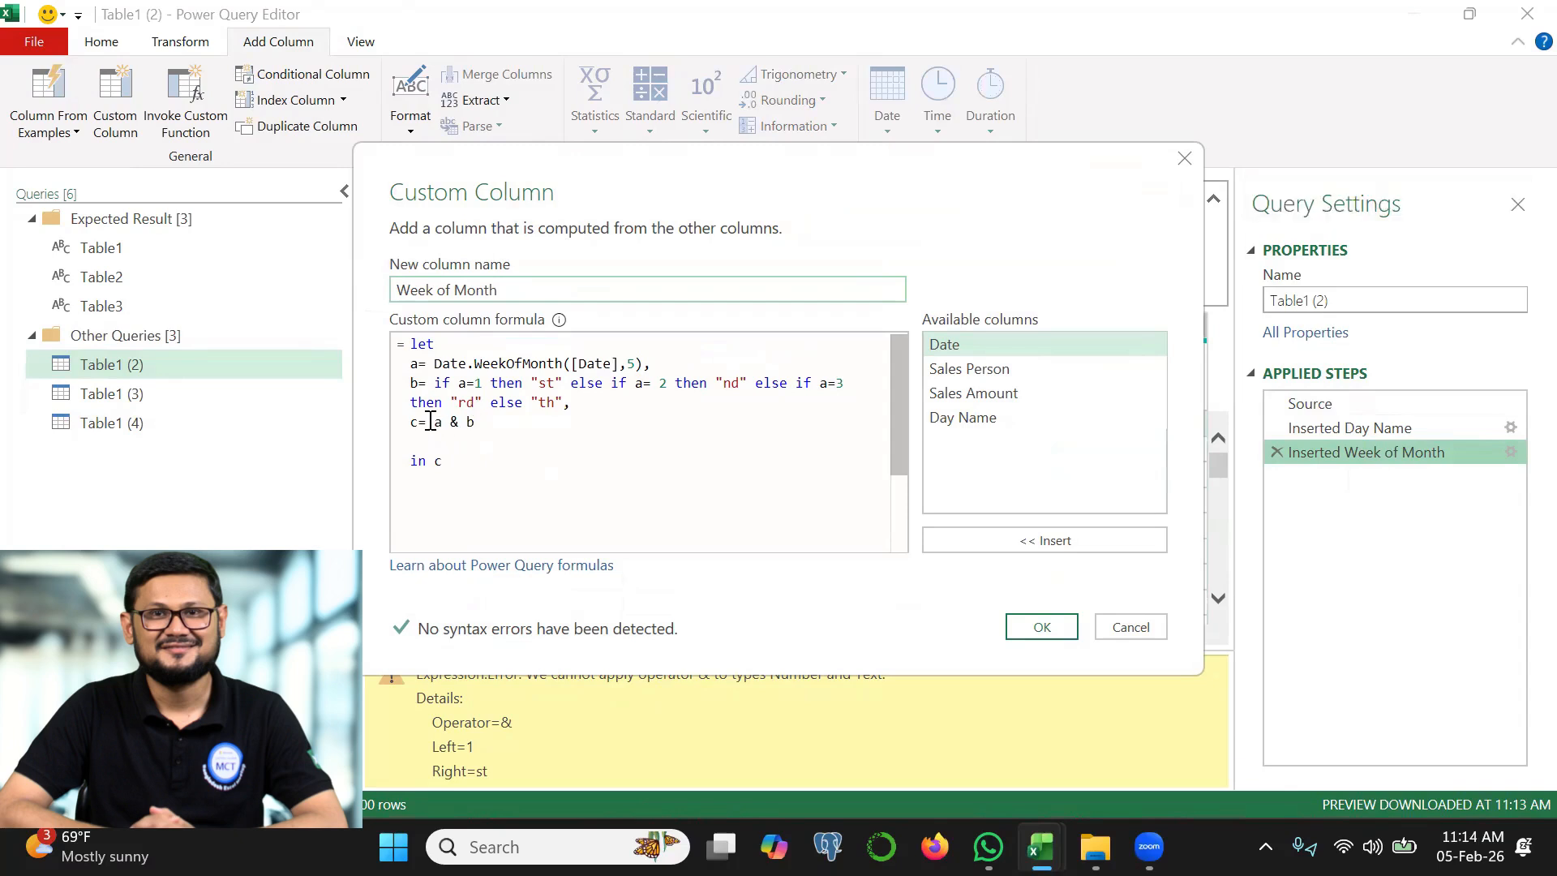
left_click(434, 423)
left_click(434, 422)
type("Text.From(")
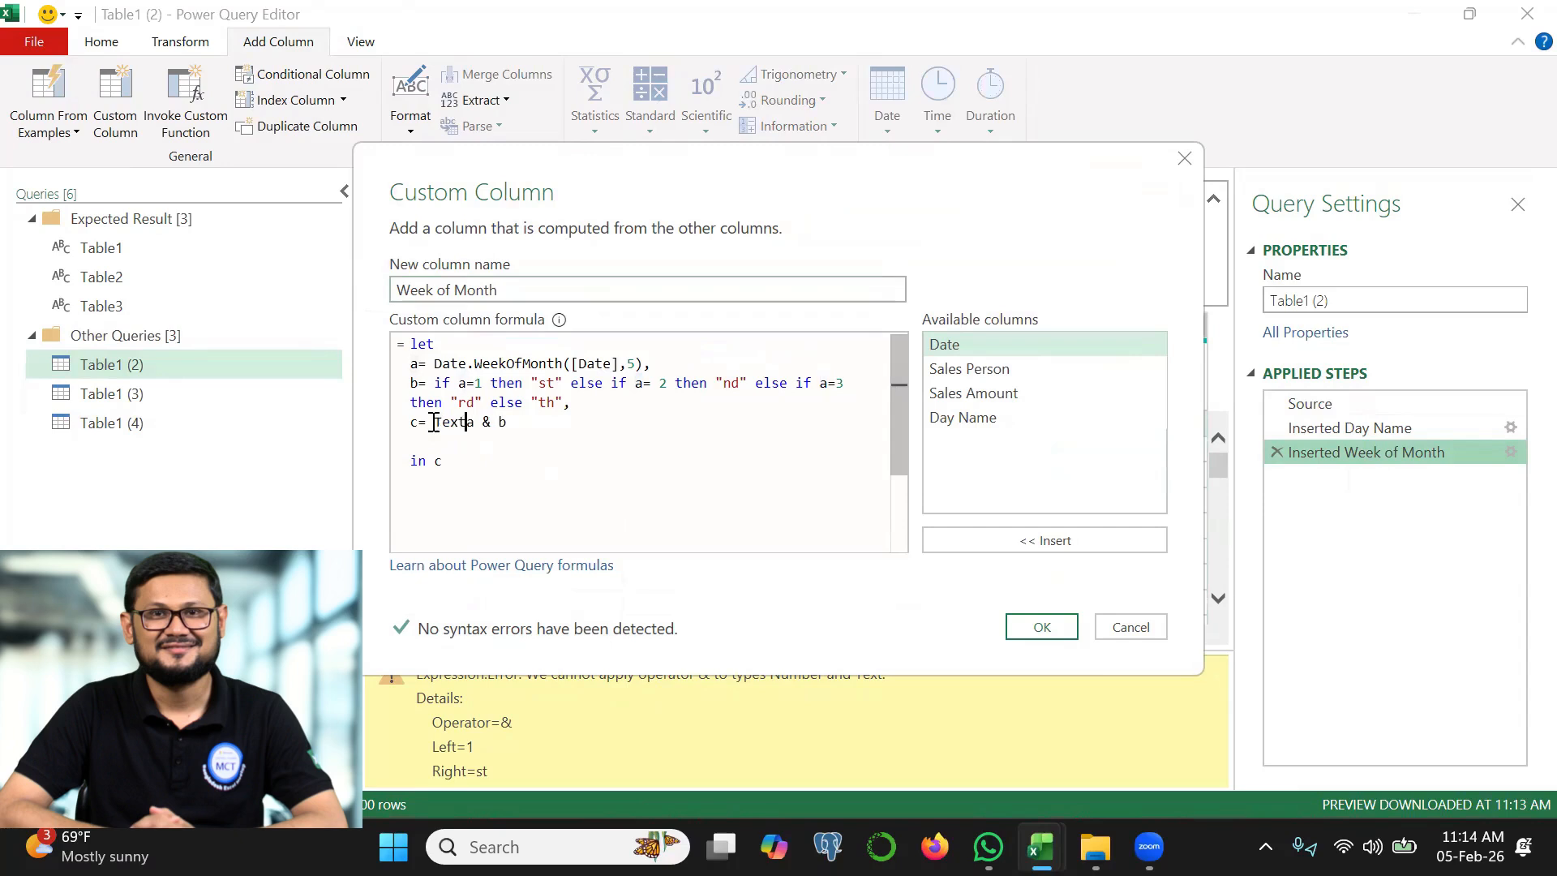
left_click(523, 422)
type(")")
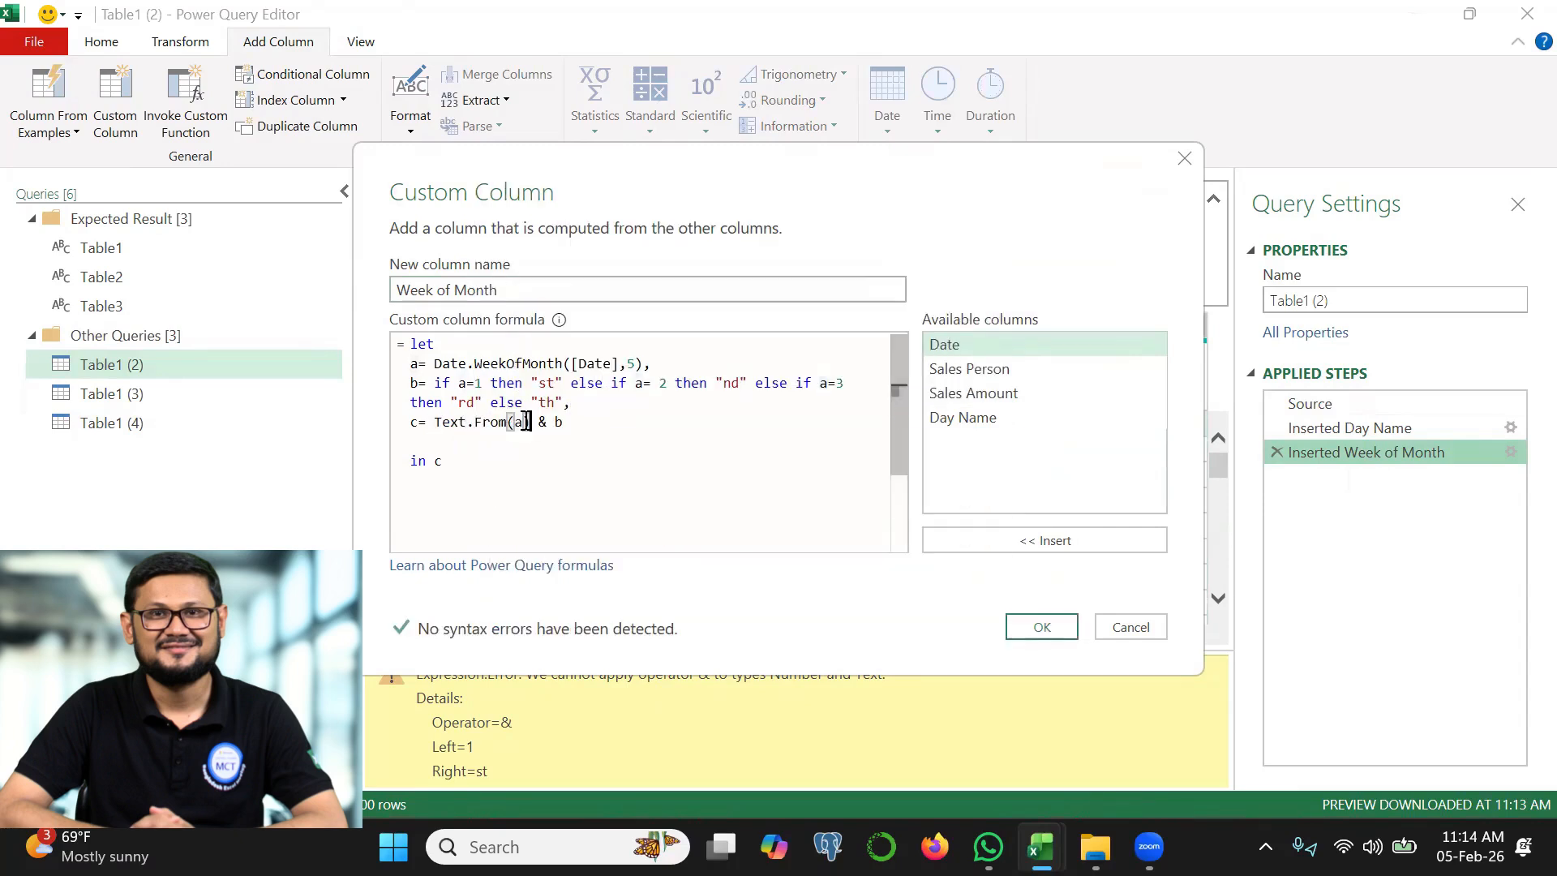
left_click(1042, 627)
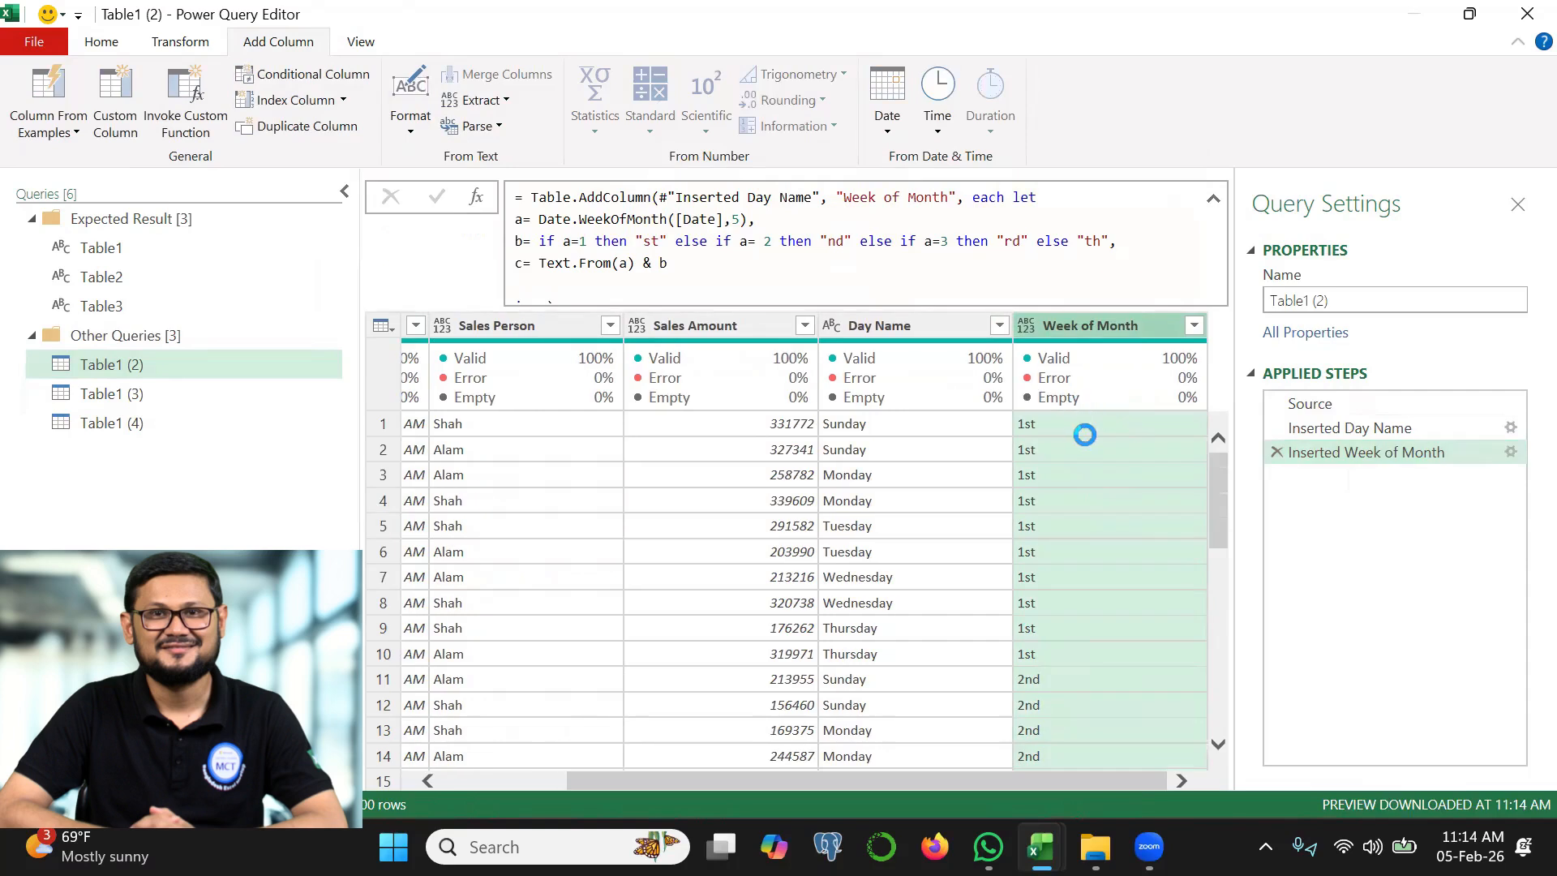
Filter the Sales Person column to the first row's sales person and the Day Name column to Monday
left_click(528, 325)
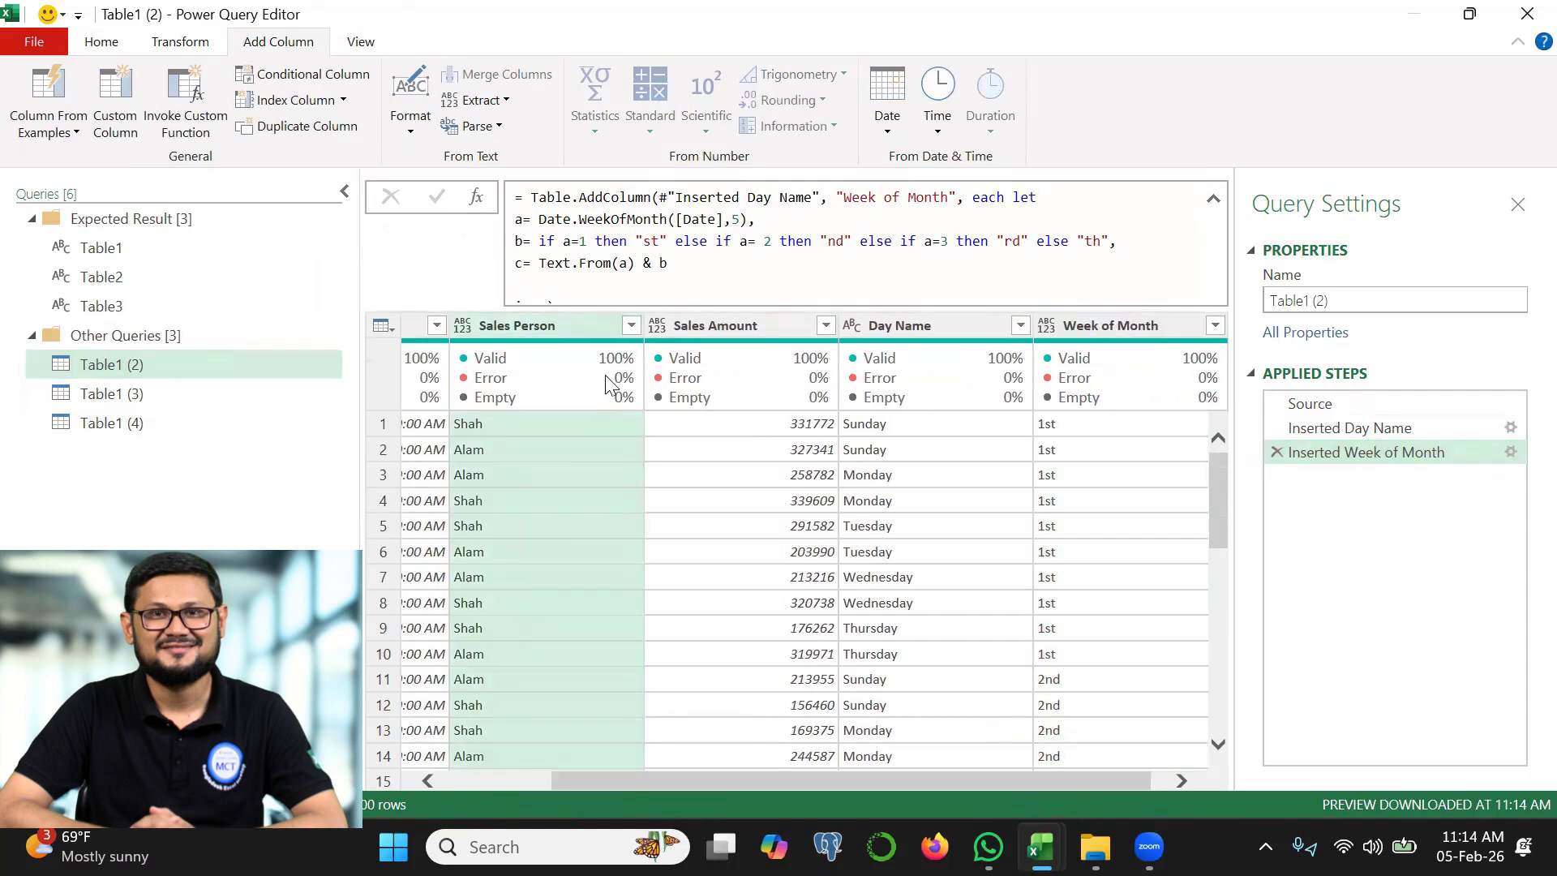
left_click(631, 331)
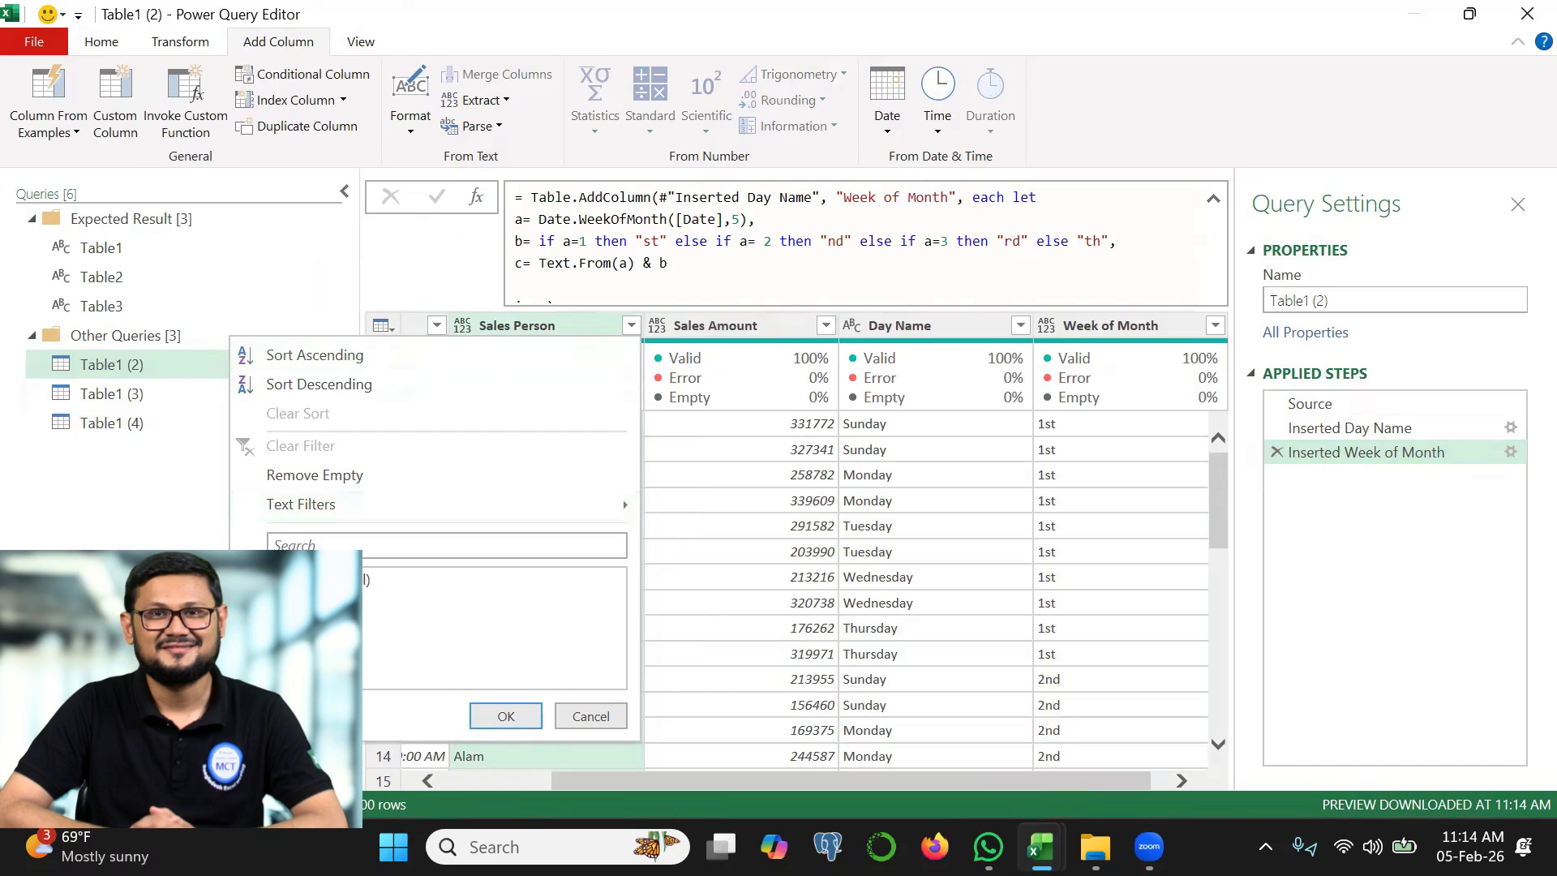
left_click(506, 716)
left_click(1020, 325)
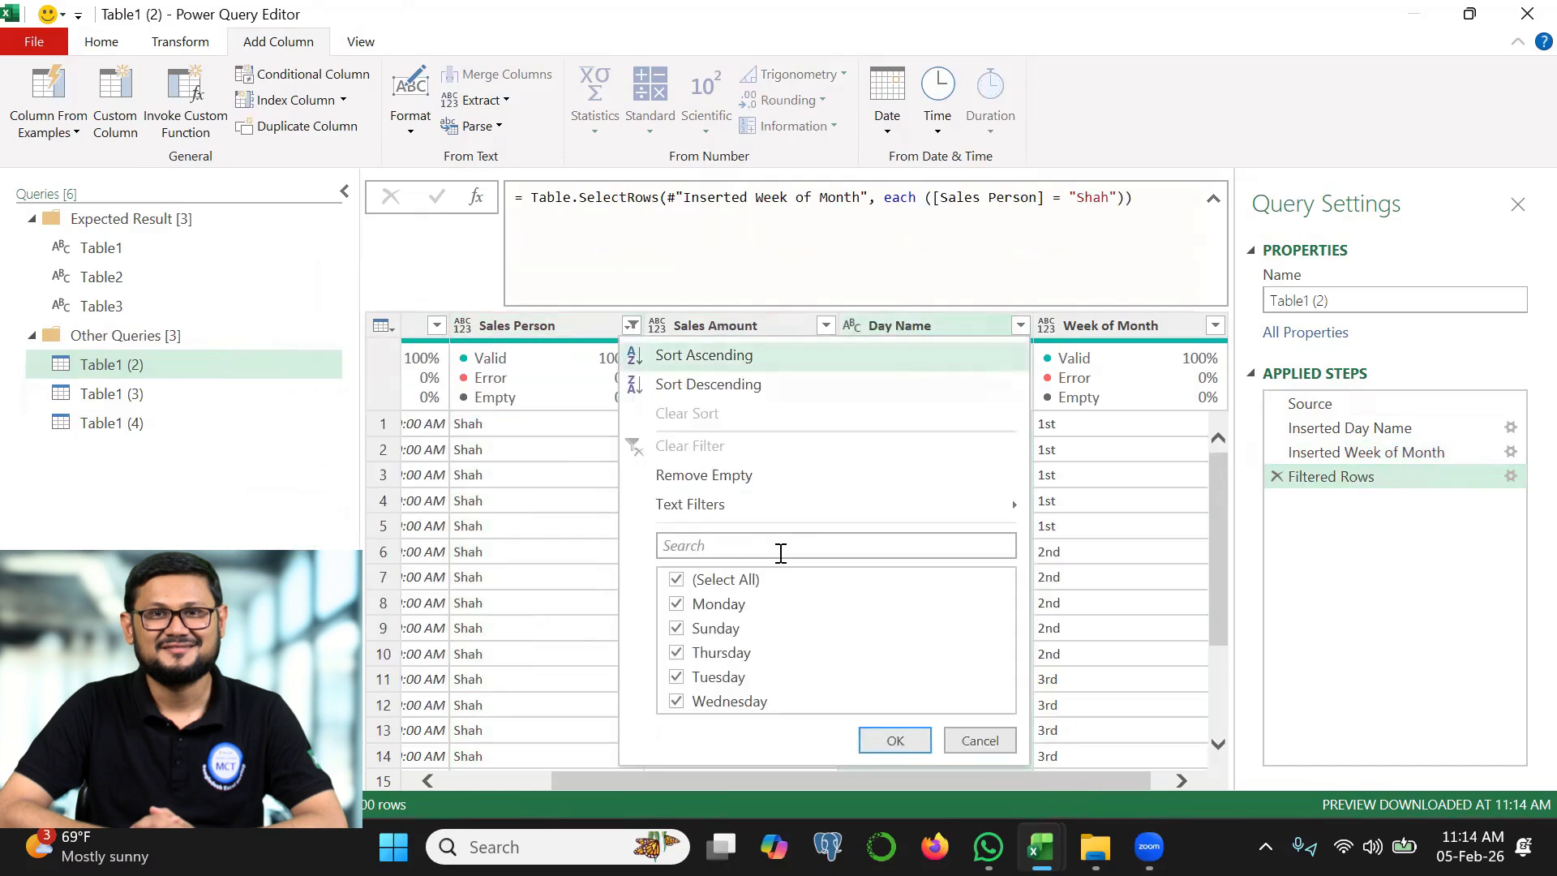
left_click(726, 579)
left_click(705, 604)
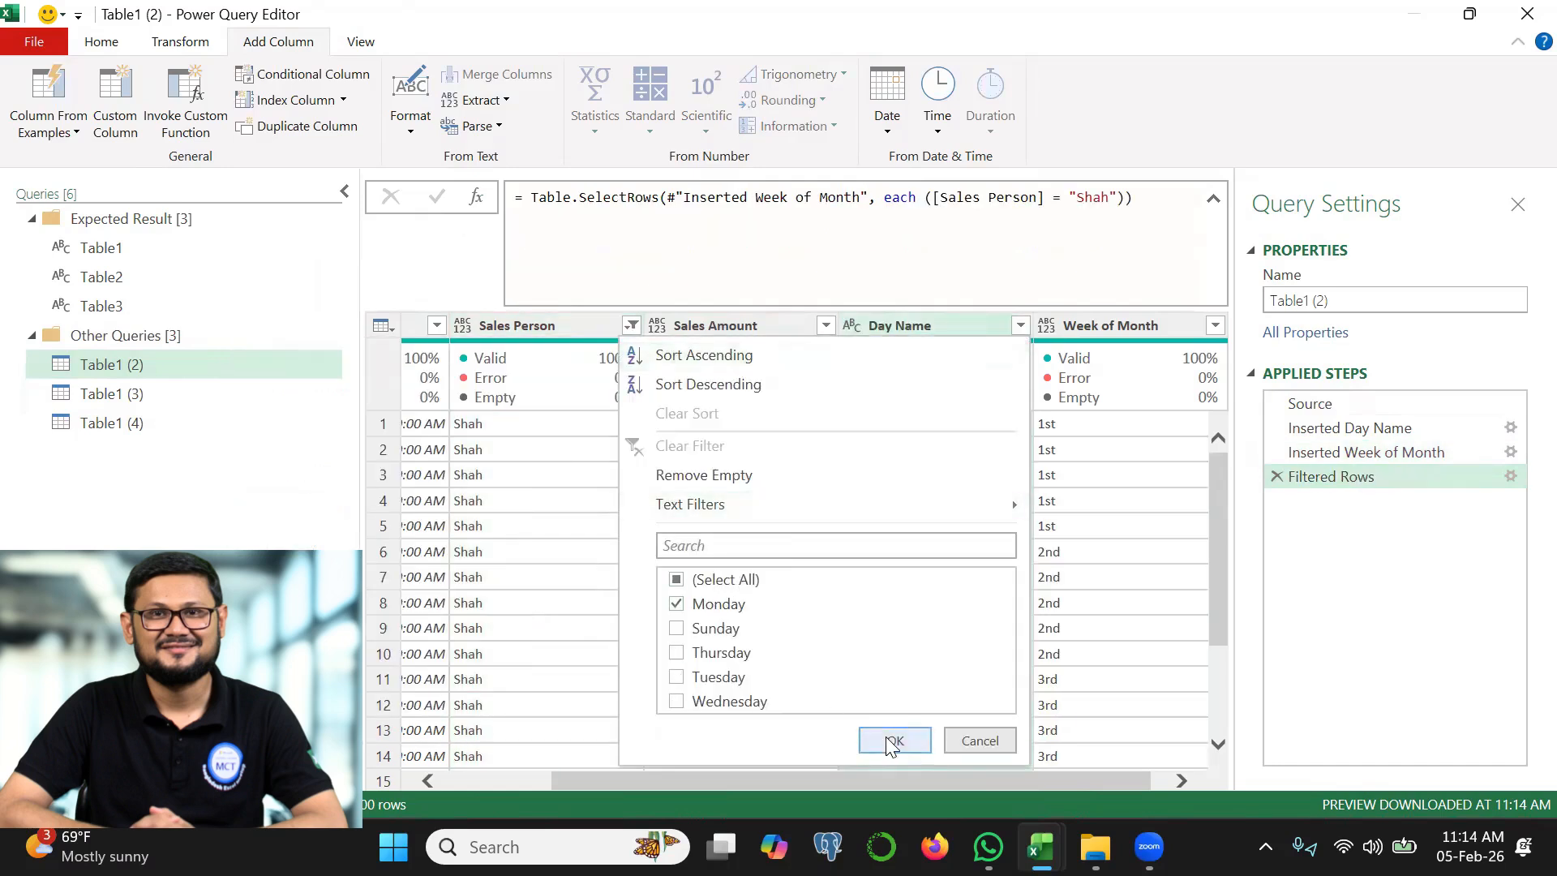
left_click(864, 738)
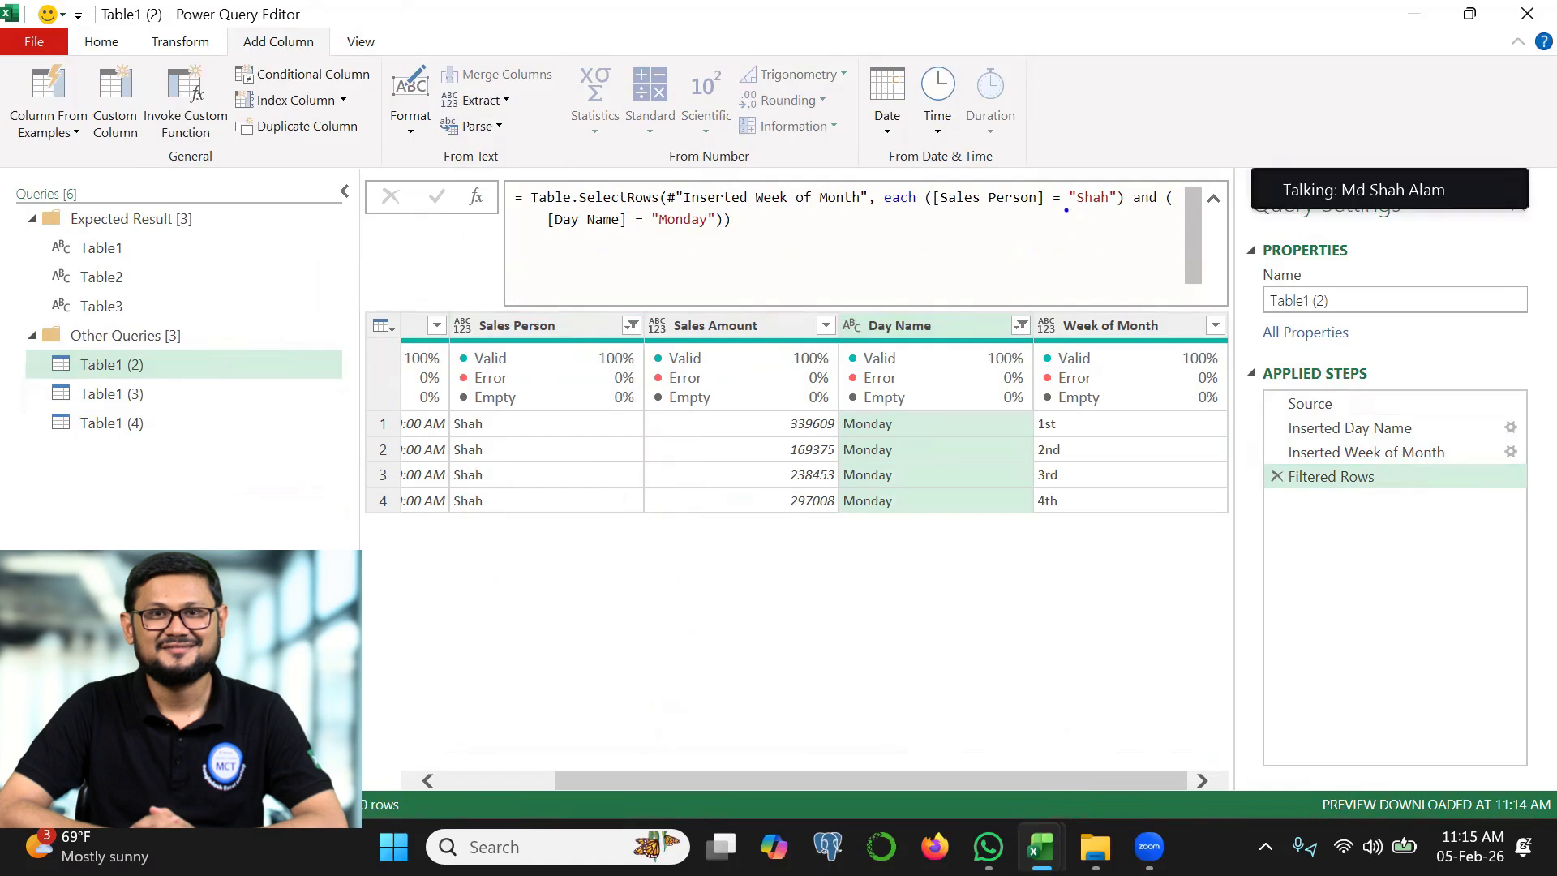
mouse_move(1077, 209)
left_mouse_down()
mouse_move(1108, 209)
mouse_move(1126, 180)
mouse_move(1065, 214)
left_mouse_up()
mouse_move(659, 239)
left_mouse_down()
mouse_move(729, 214)
mouse_move(653, 243)
left_mouse_up()
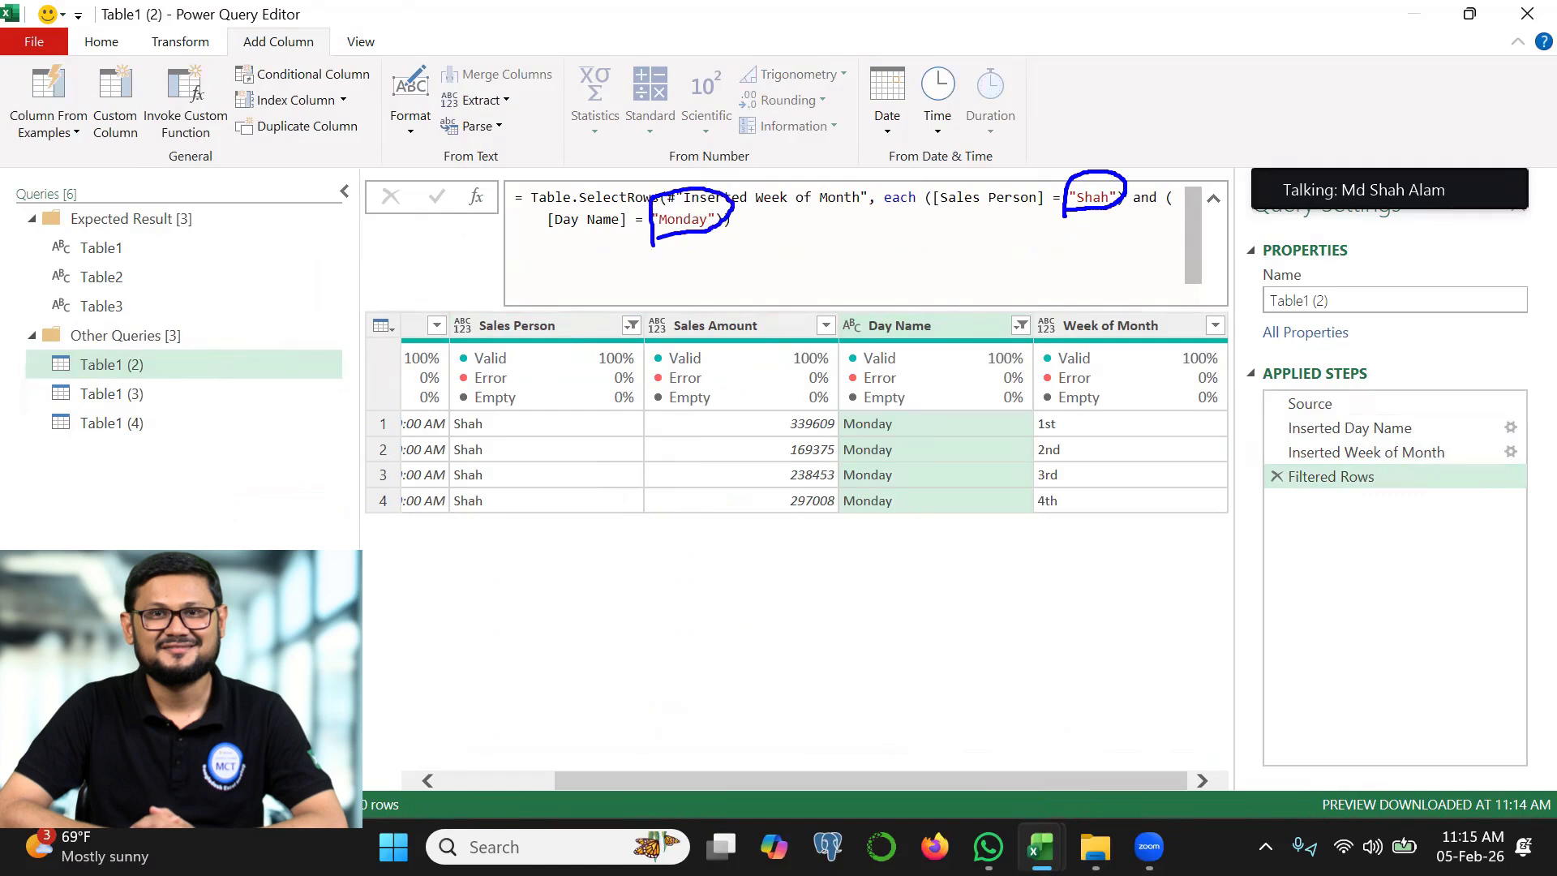
key("Escape")
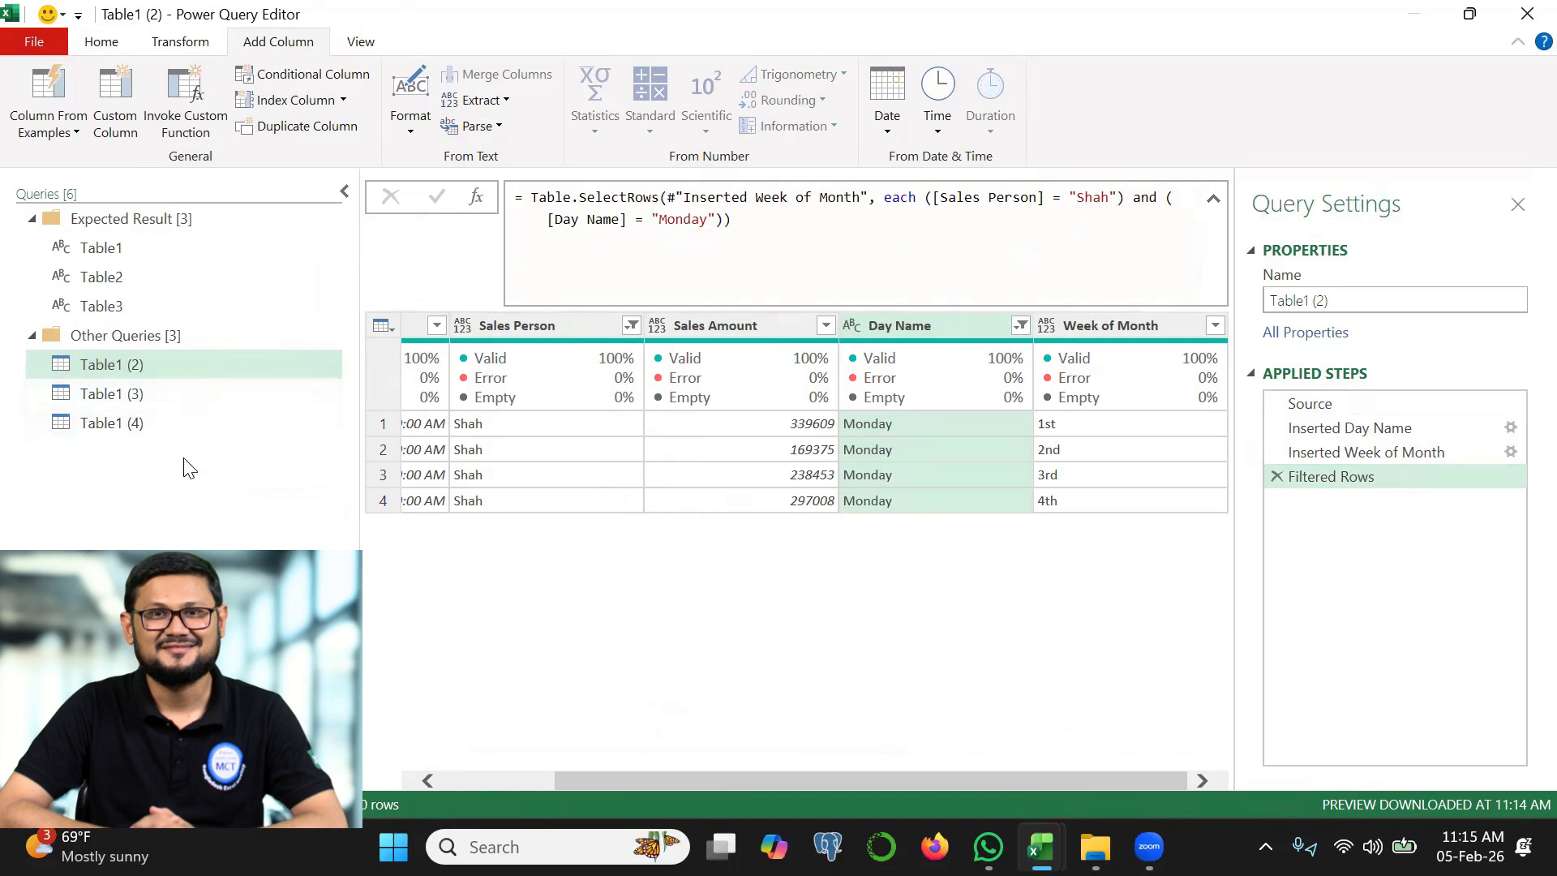
Drill down into the Sales Person cell of the Table1 (3) query so it returns a single value
left_click(142, 396)
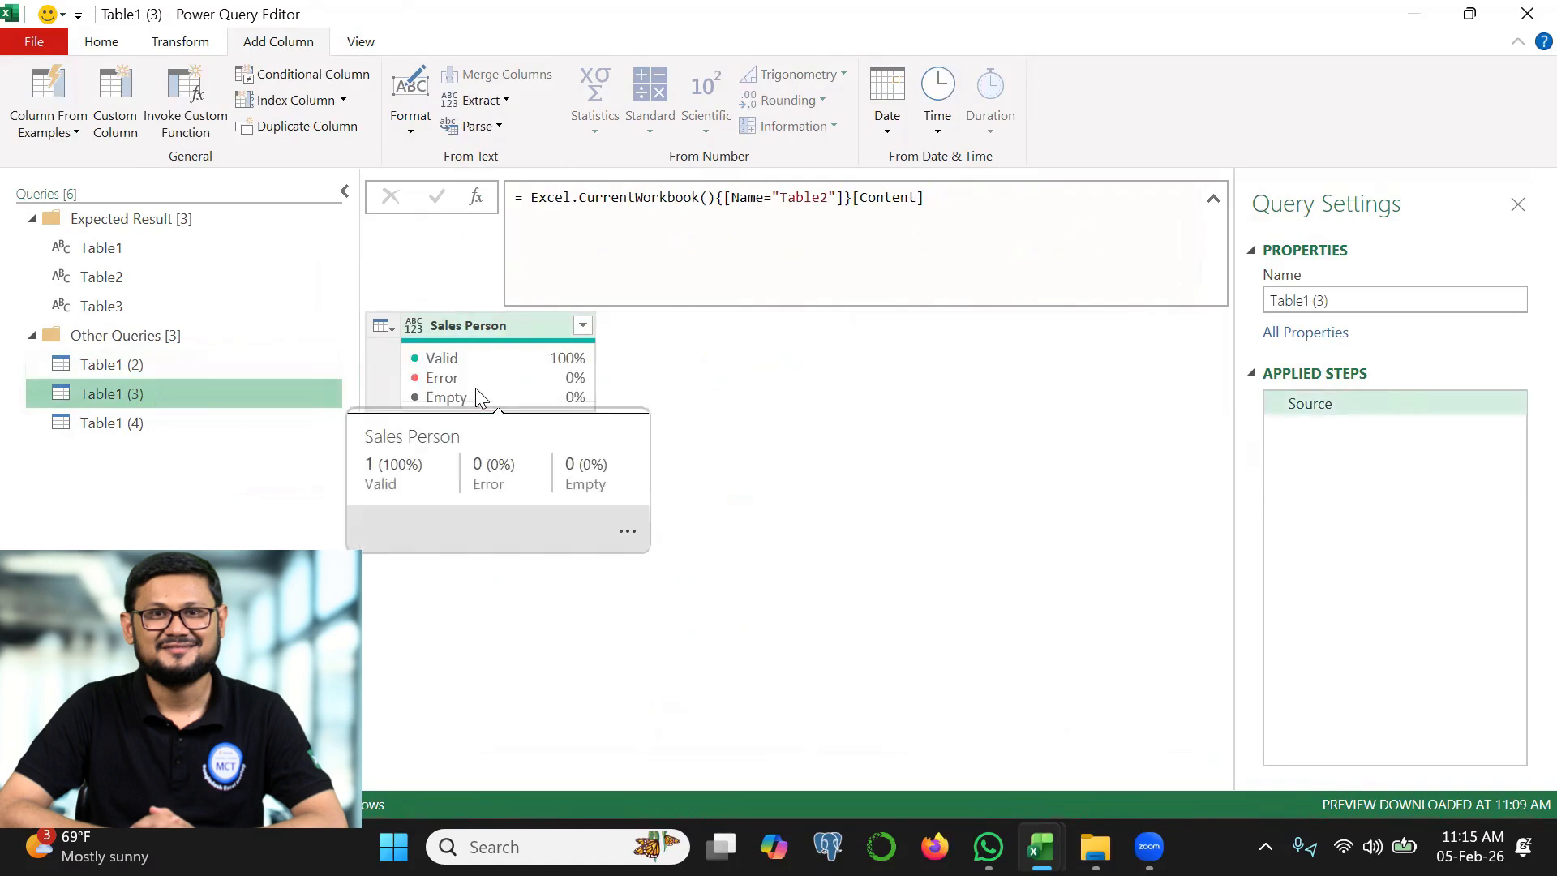
left_click(134, 423)
key("Up")
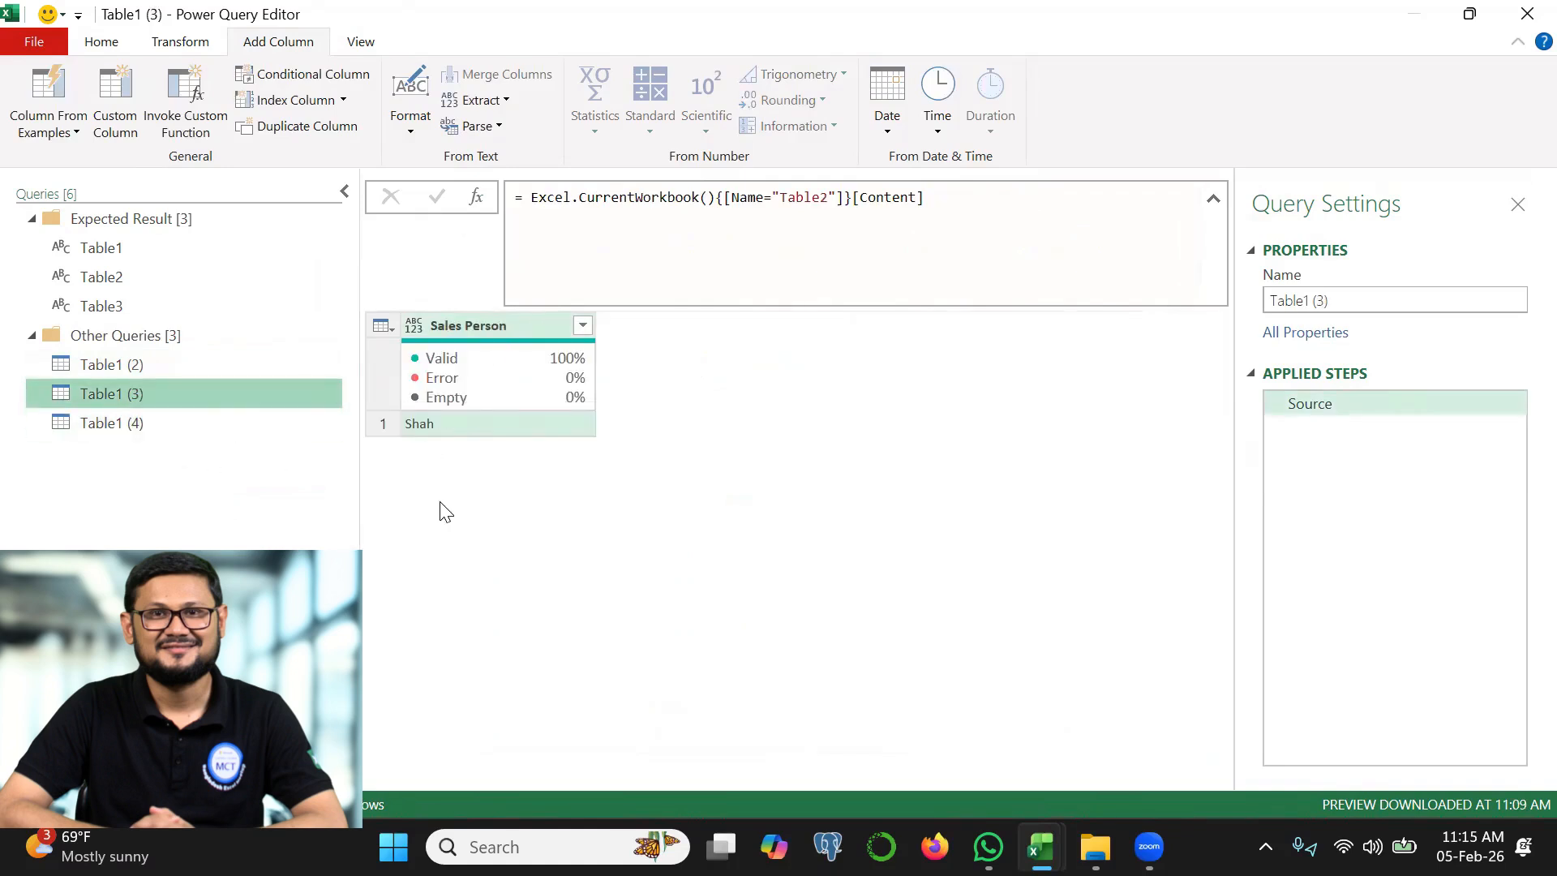
key("ctrl+2")
mouse_move(381, 365)
left_mouse_down()
mouse_move(418, 409)
mouse_move(516, 325)
left_mouse_up()
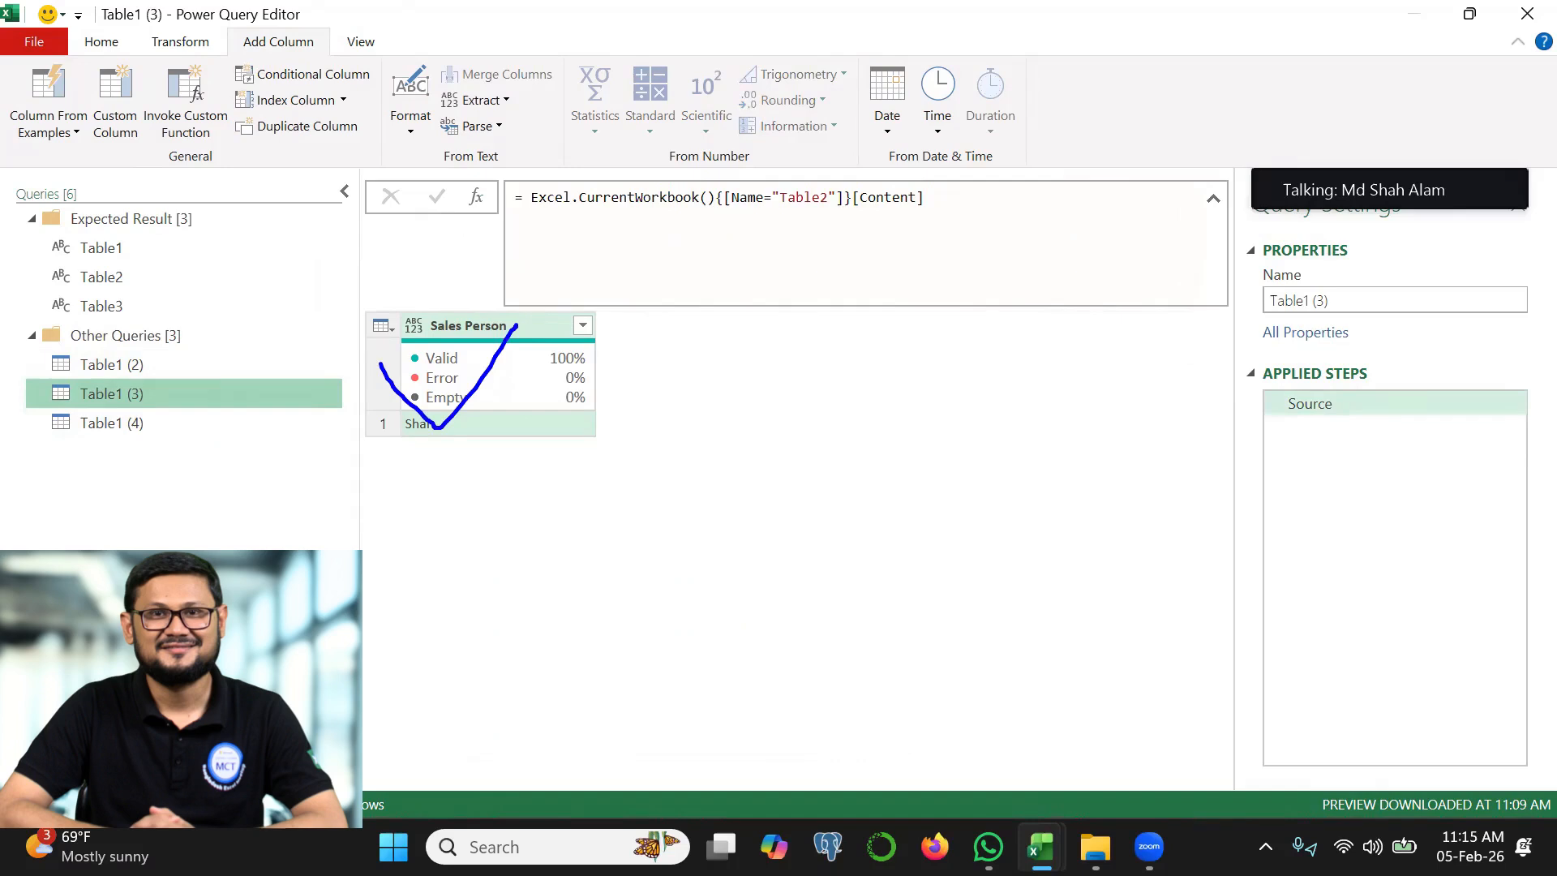
key("Escape")
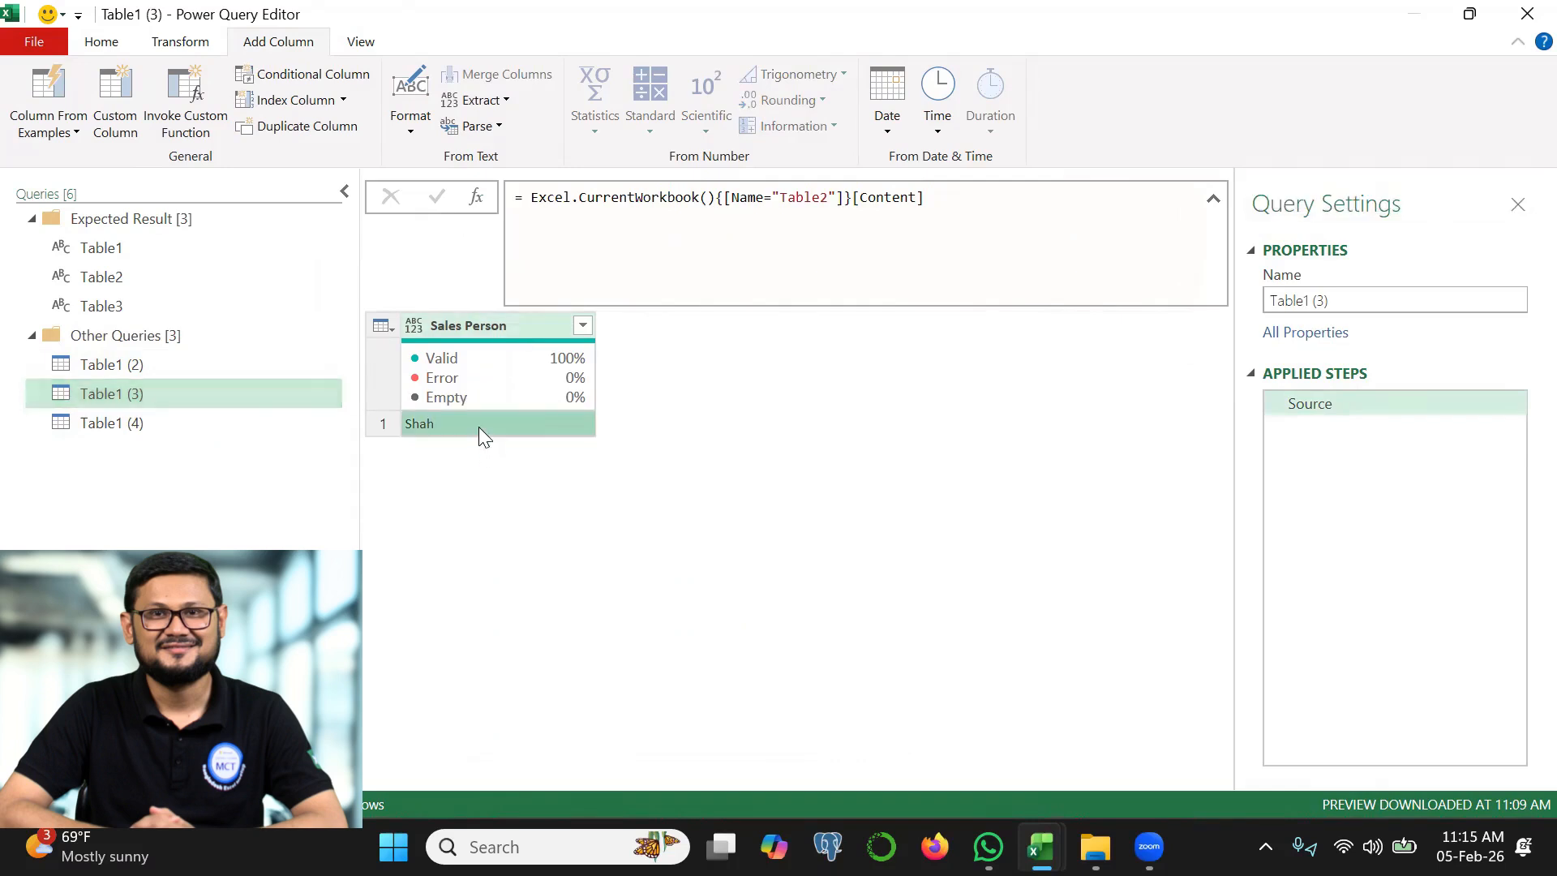
right_click(478, 426)
left_click(538, 521)
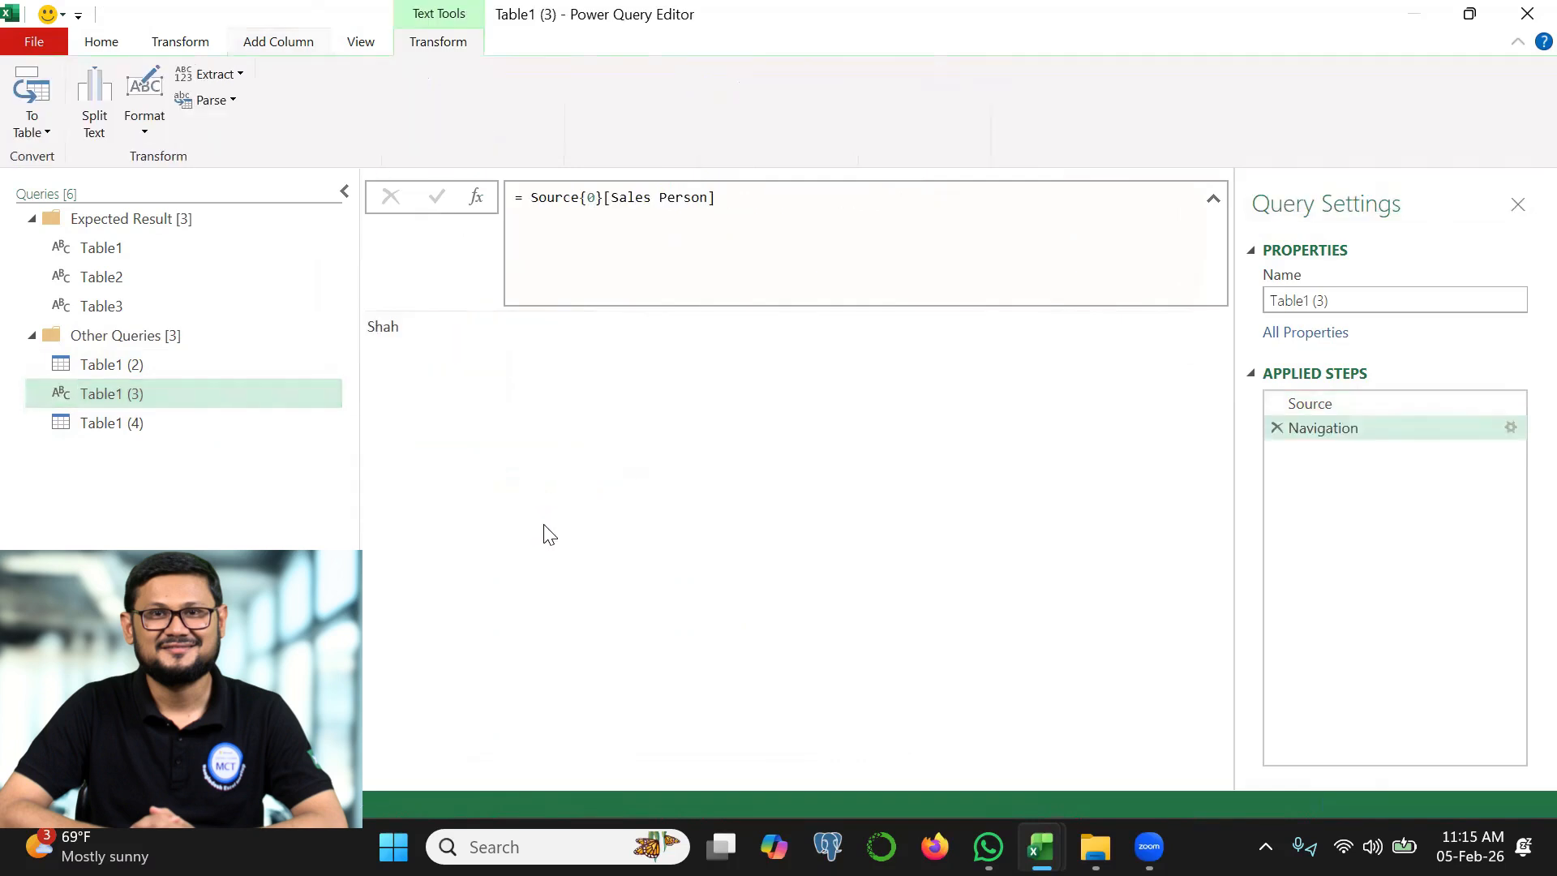
Drill down into the Day cell of the Table1 (4) query so it returns a single value
left_click(118, 421)
left_click(486, 423)
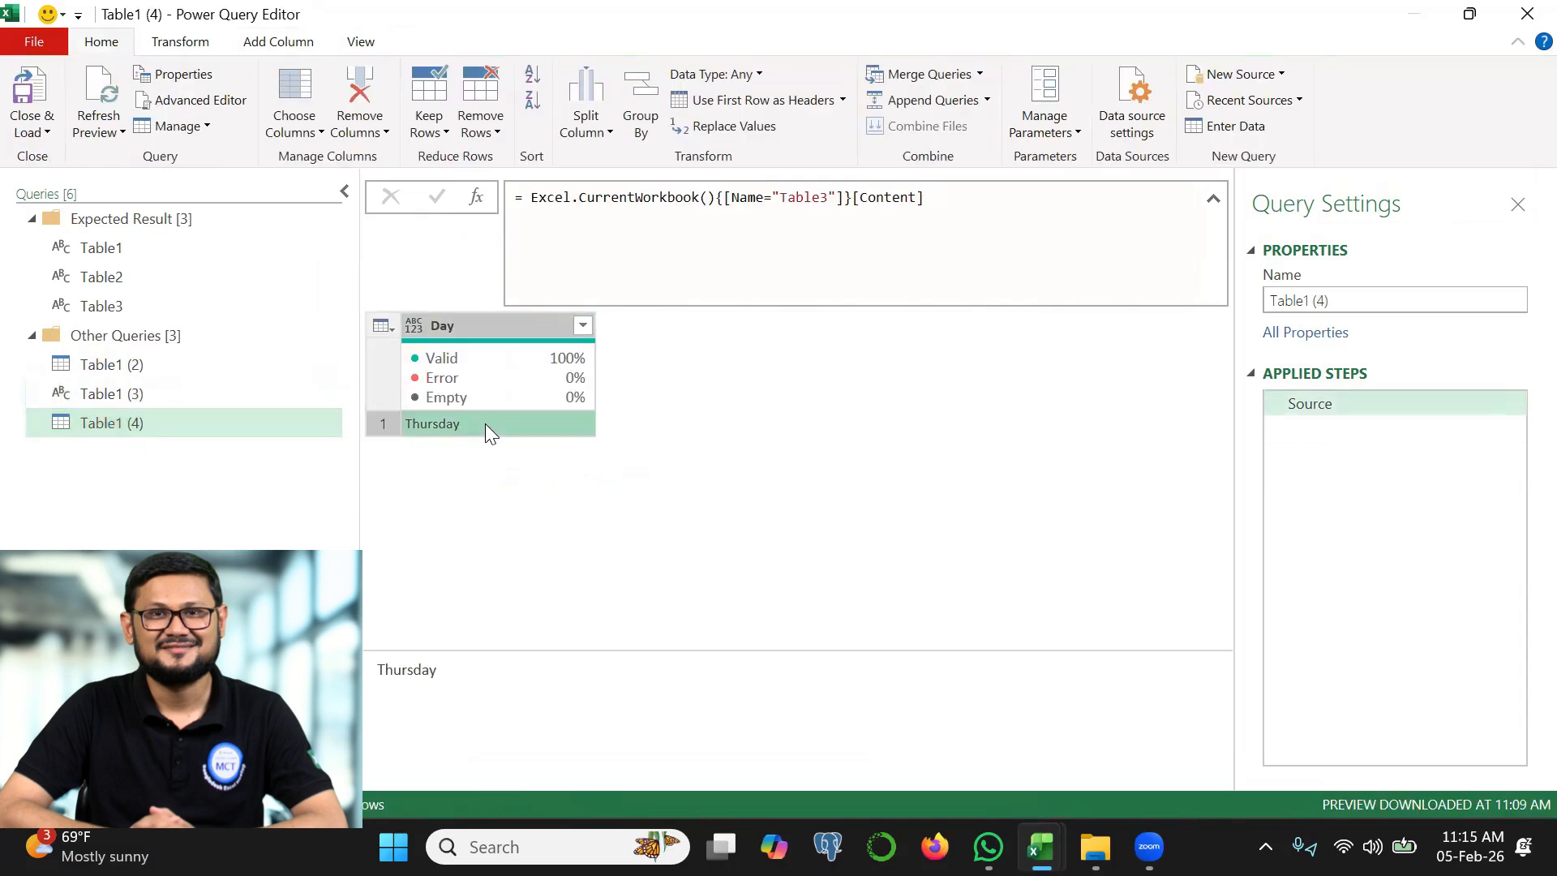
right_click(485, 424)
left_click(564, 522)
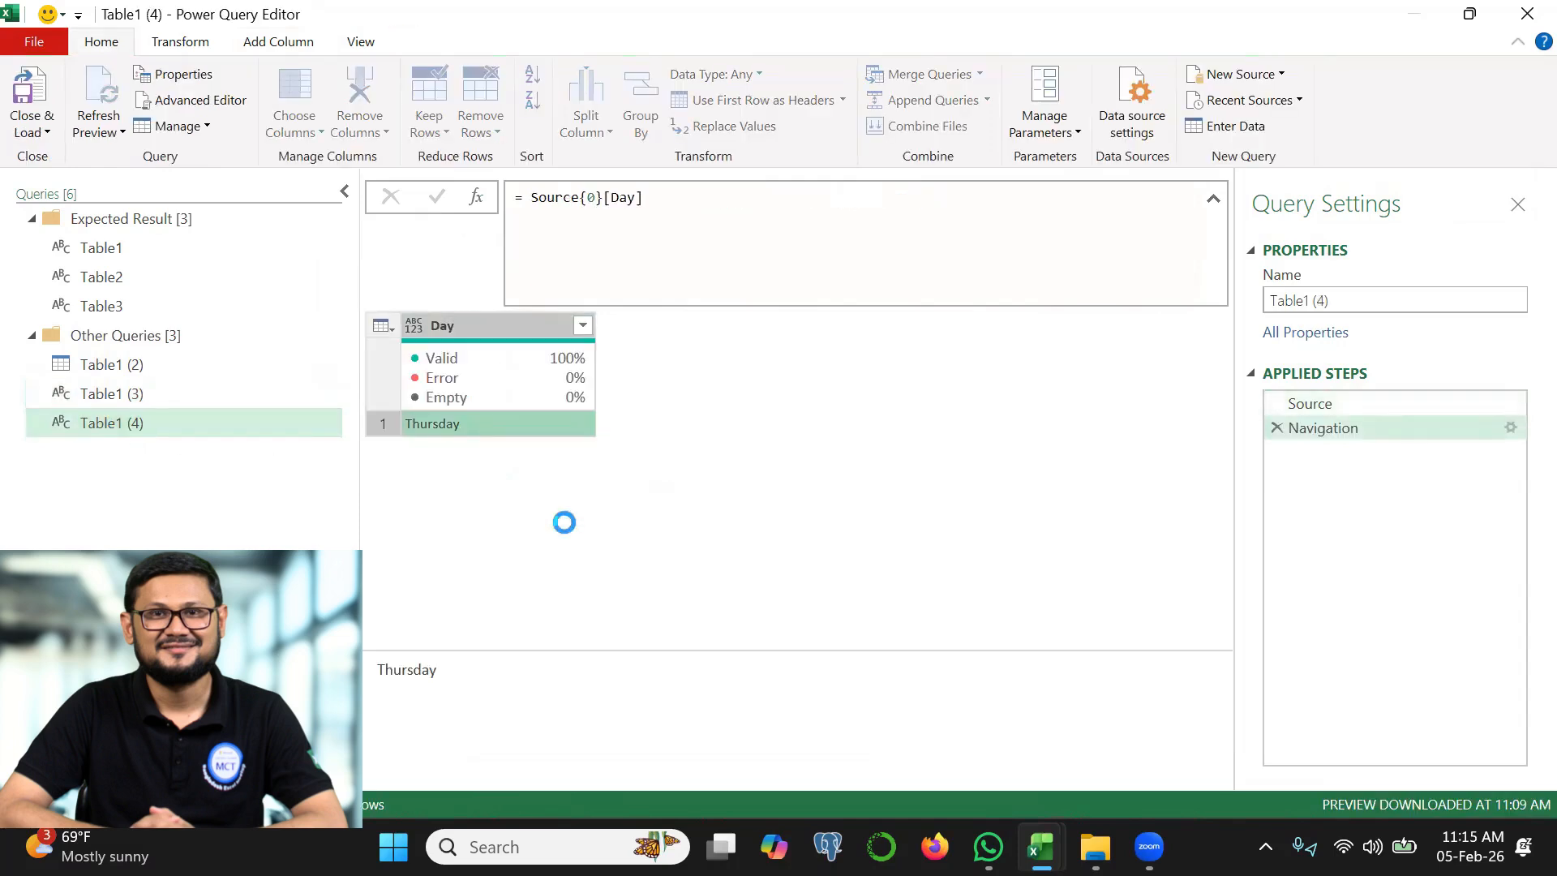
In the Filtered Rows formula of Table1 (2), replace the hard-coded sales person with #"Table1 (3)"
left_click(111, 364)
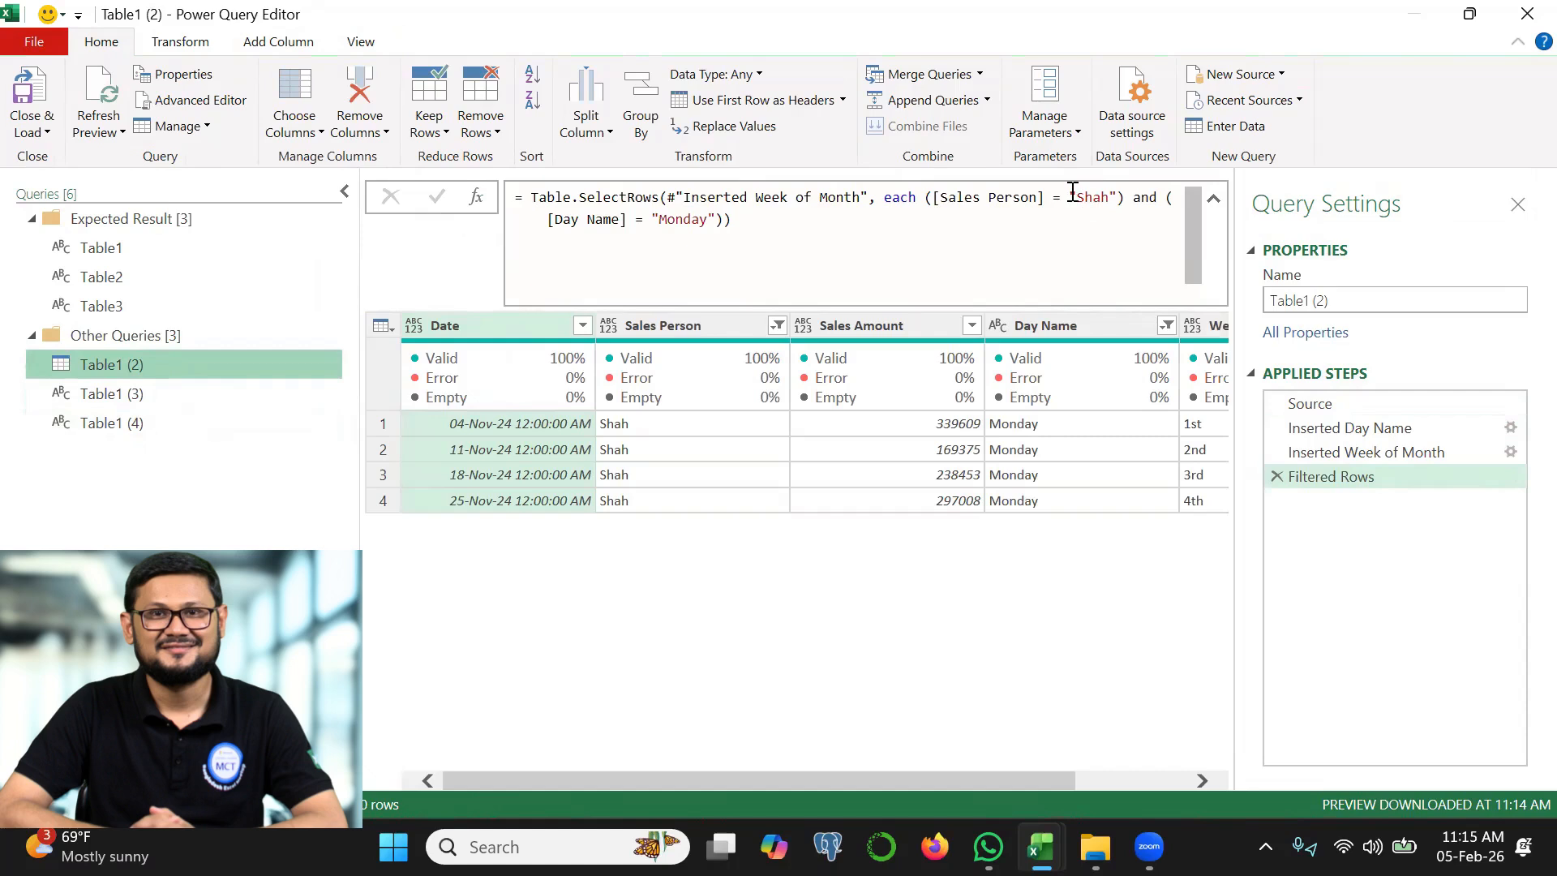
left_click_drag(1071, 197, 1121, 197)
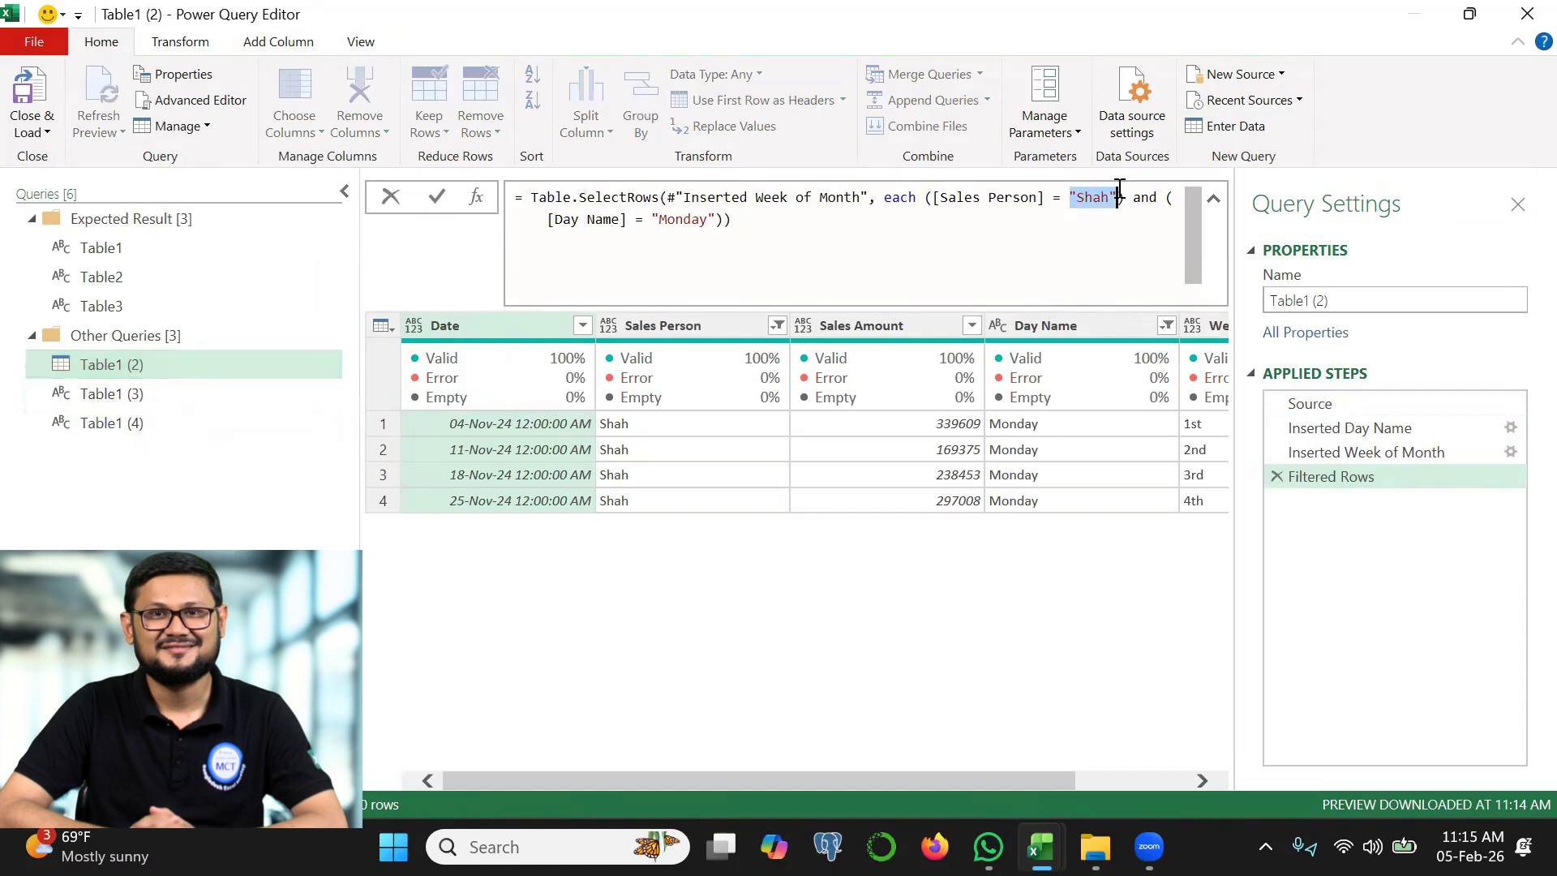
type("Table1")
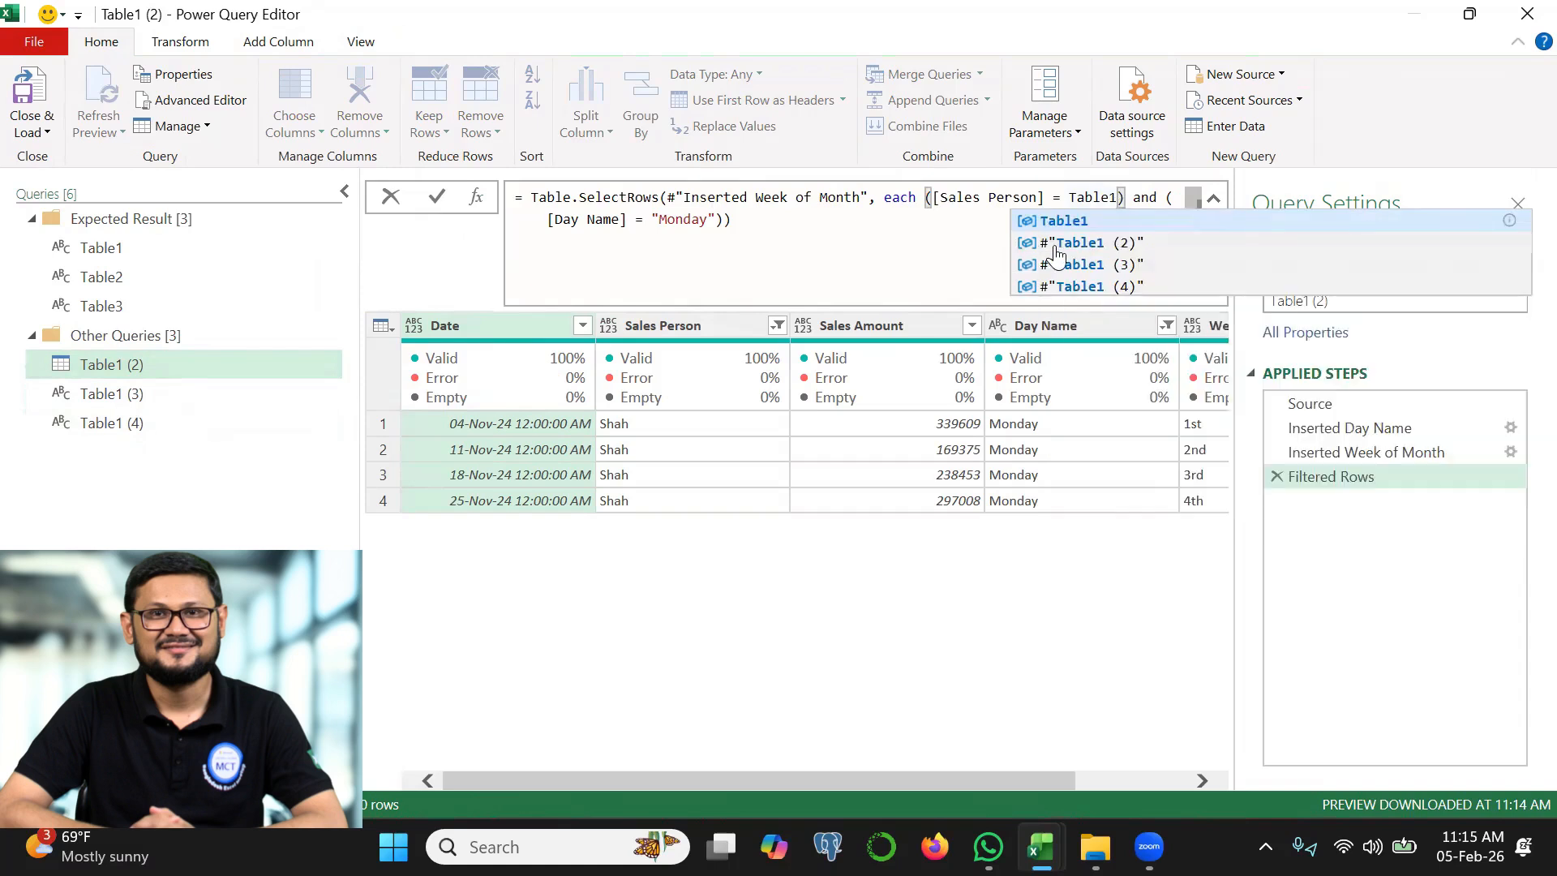
left_click(1091, 266)
Replace "Monday" in the Day Name condition with #"Table1 (4)" and apply the filter formula
left_click(757, 220)
key("BackSpace")
key("BackSpace")
key("BackSpace")
key("BackSpace")
key("BackSpace")
key("BackSpace")
key("BackSpace")
key("BackSpace")
type("Table1")
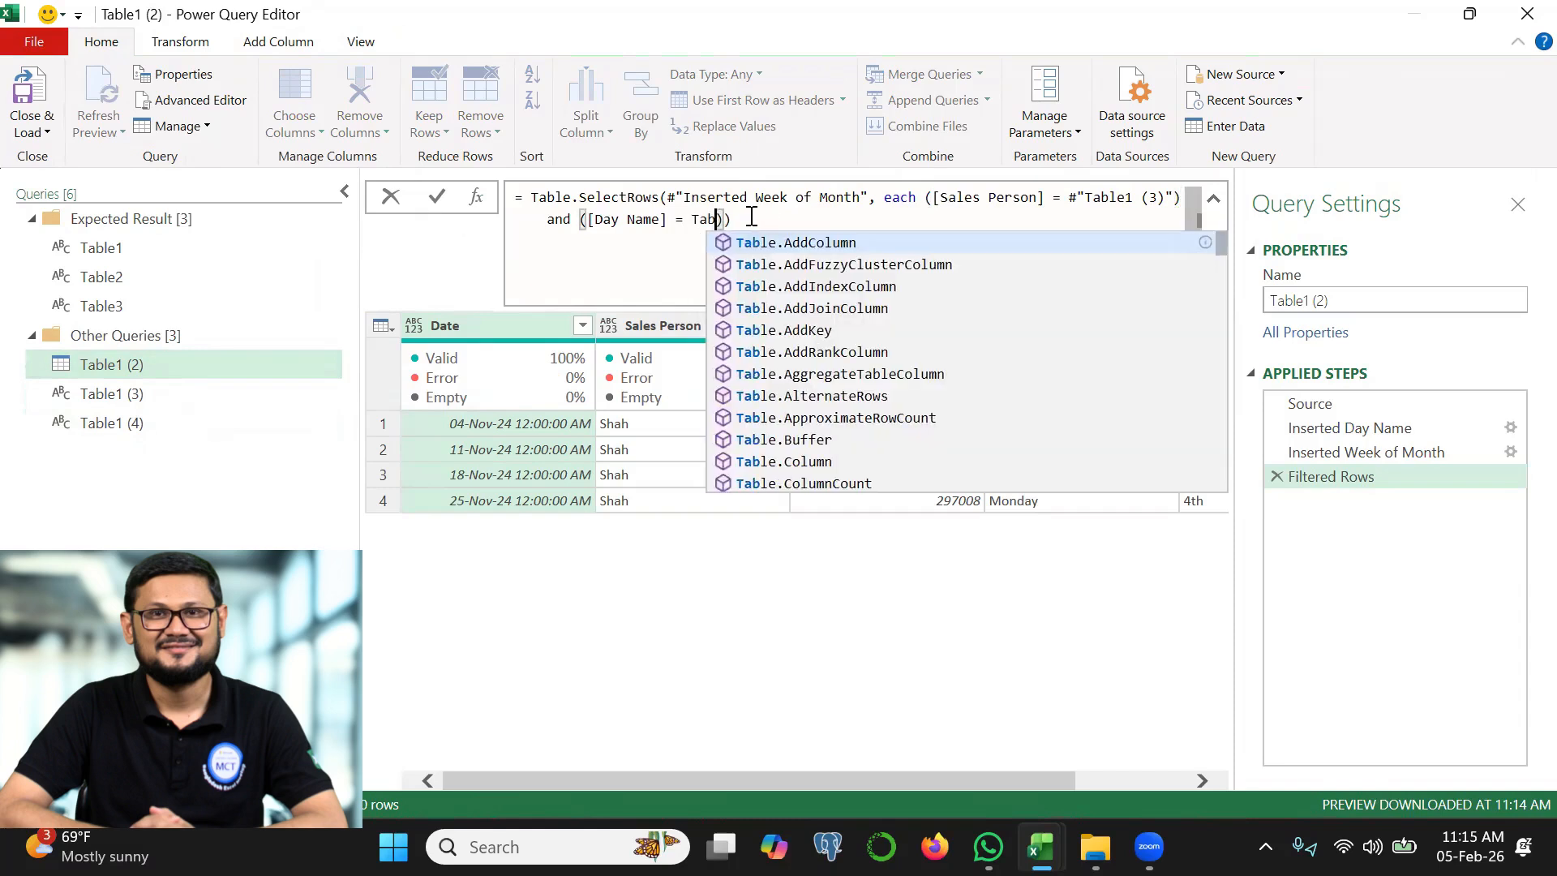
left_click(844, 309)
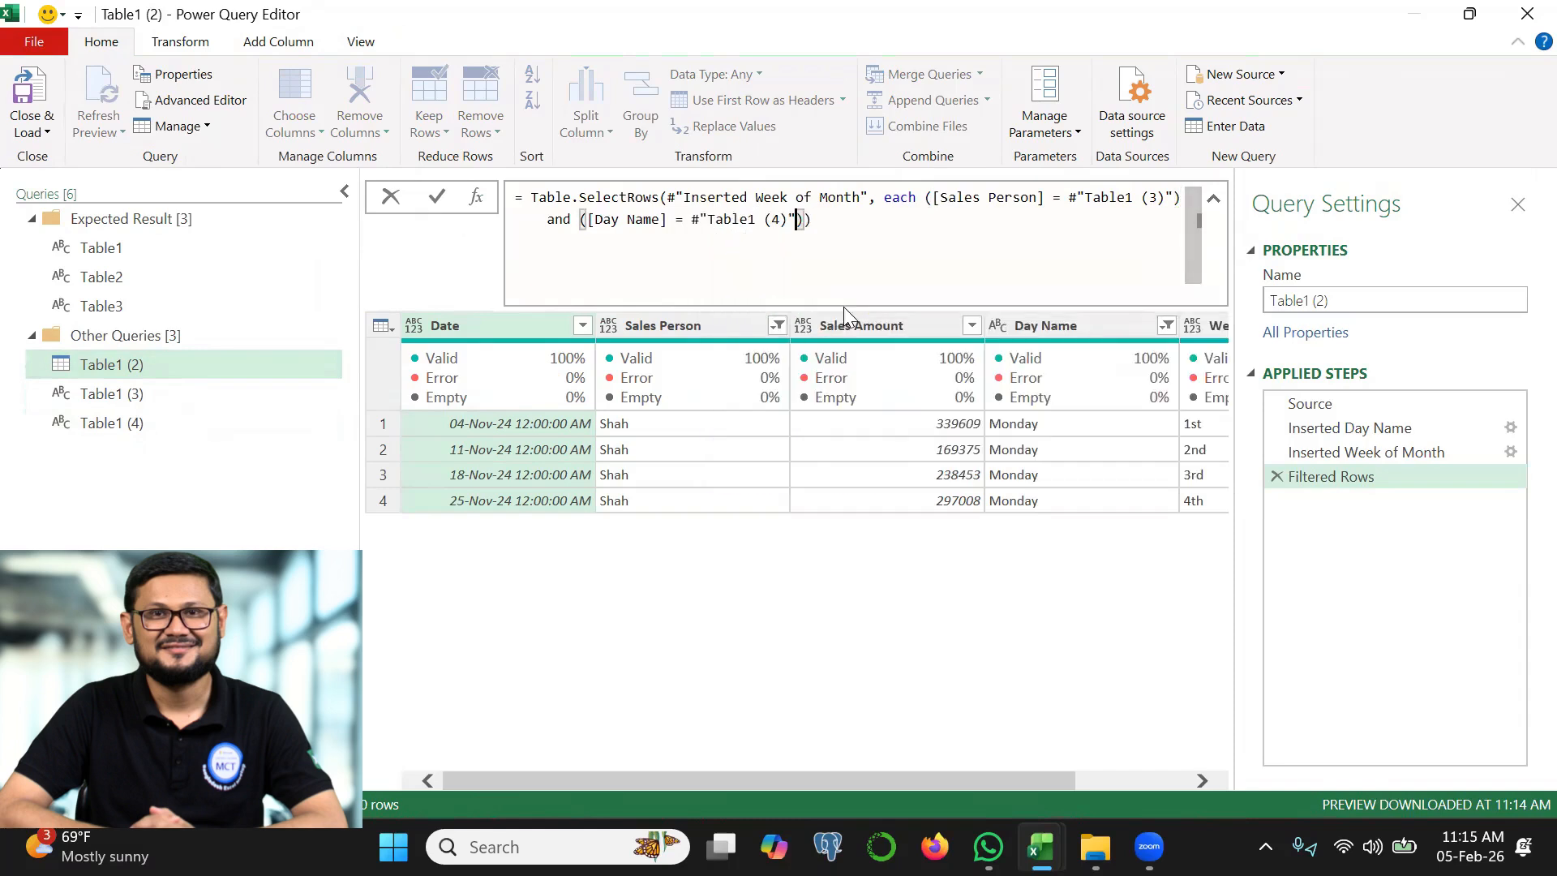
left_click(438, 197)
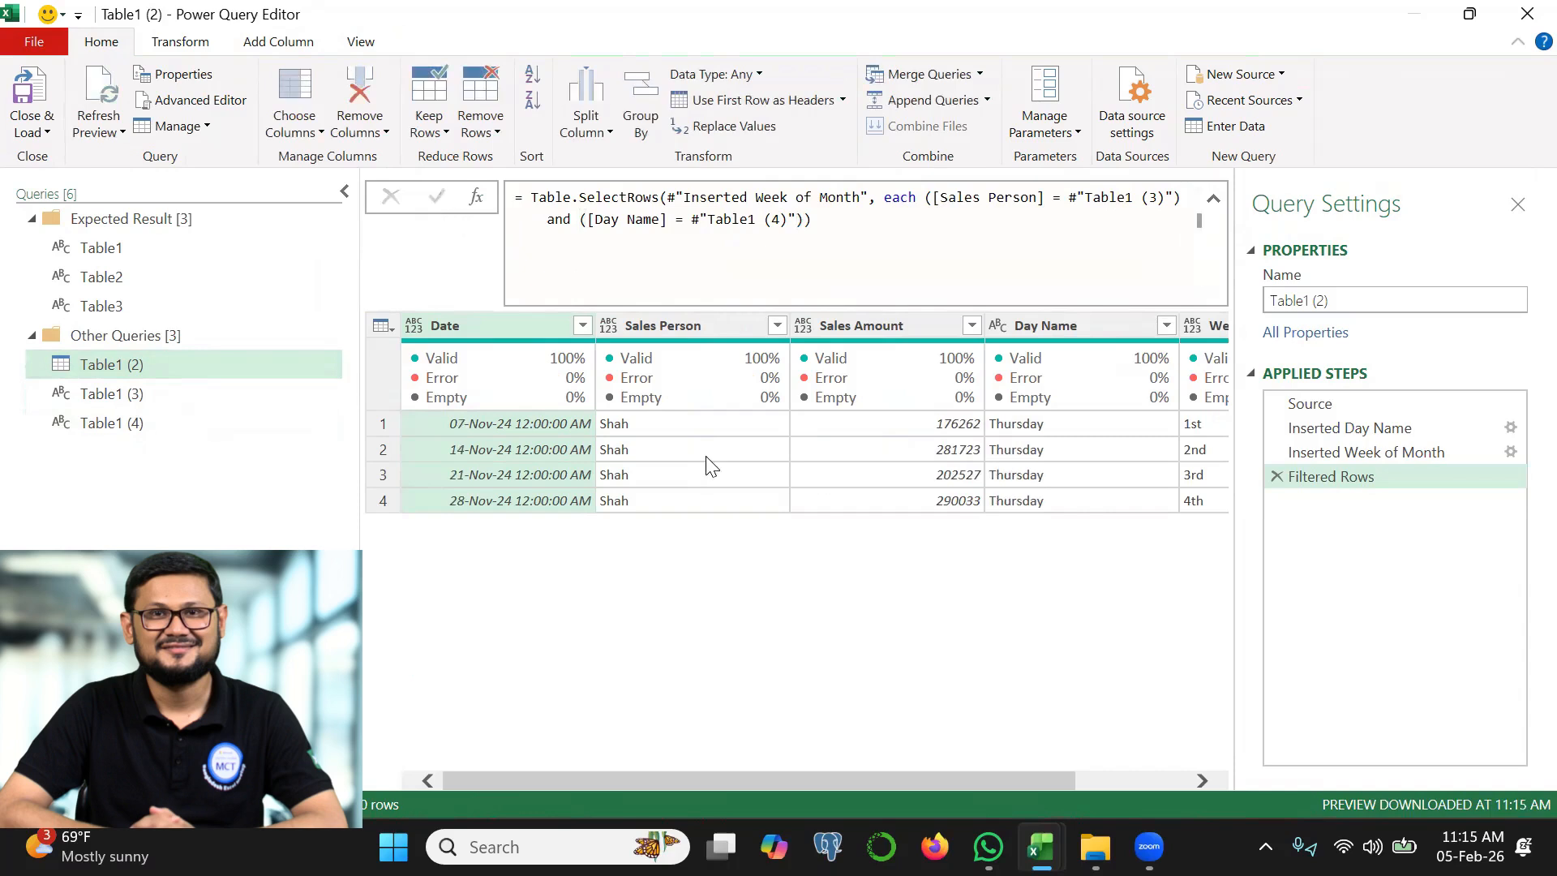
mouse_move(992, 421)
left_mouse_down()
mouse_move(1024, 467)
mouse_move(1114, 401)
left_mouse_up()
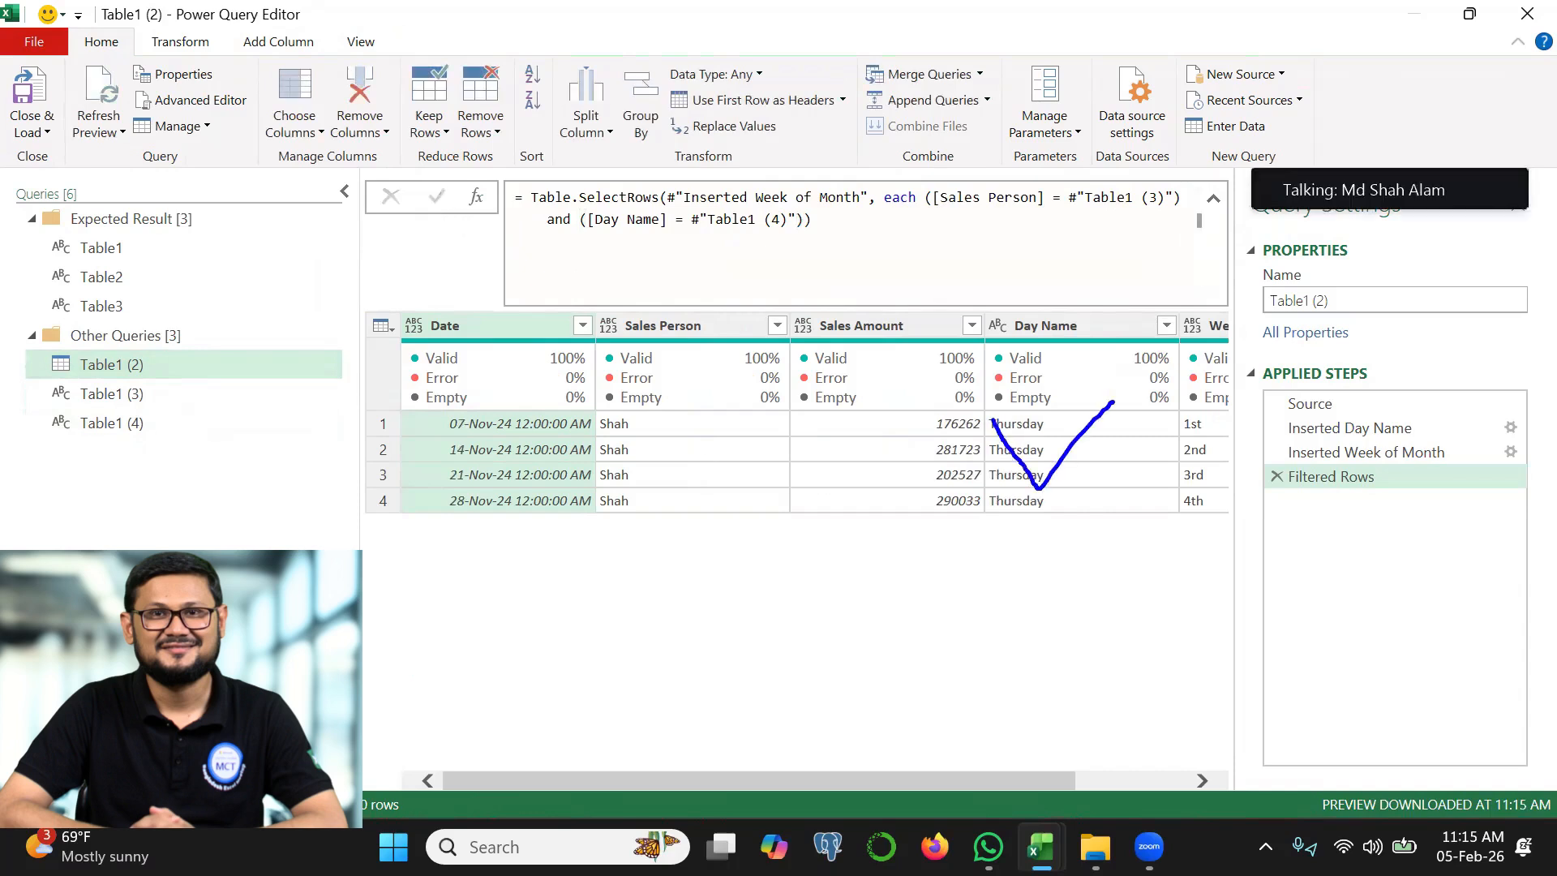
left_click(114, 393)
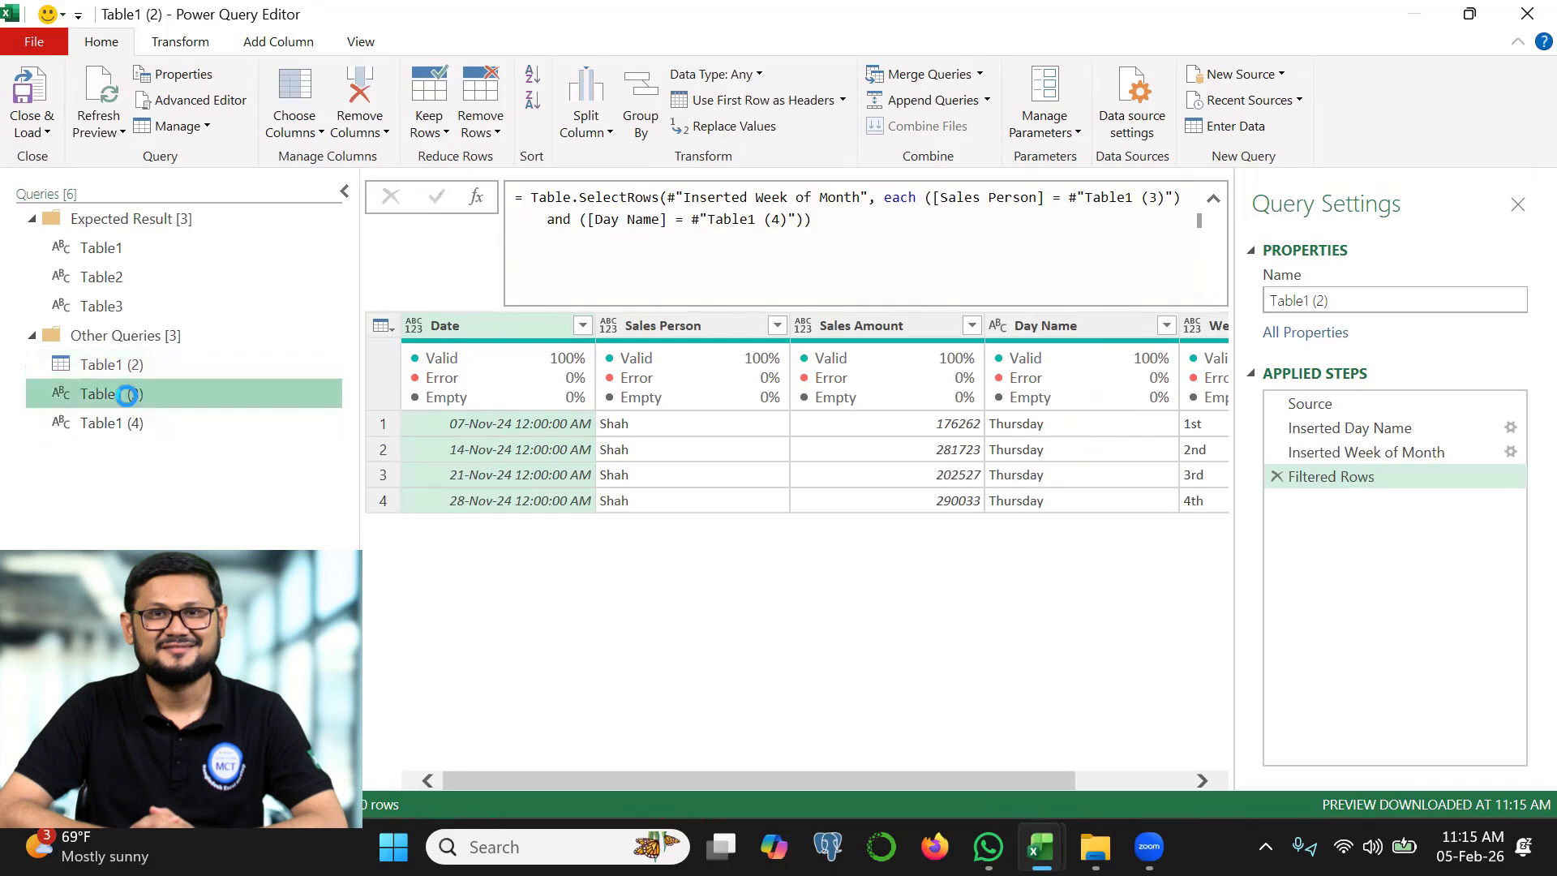
left_click(178, 365)
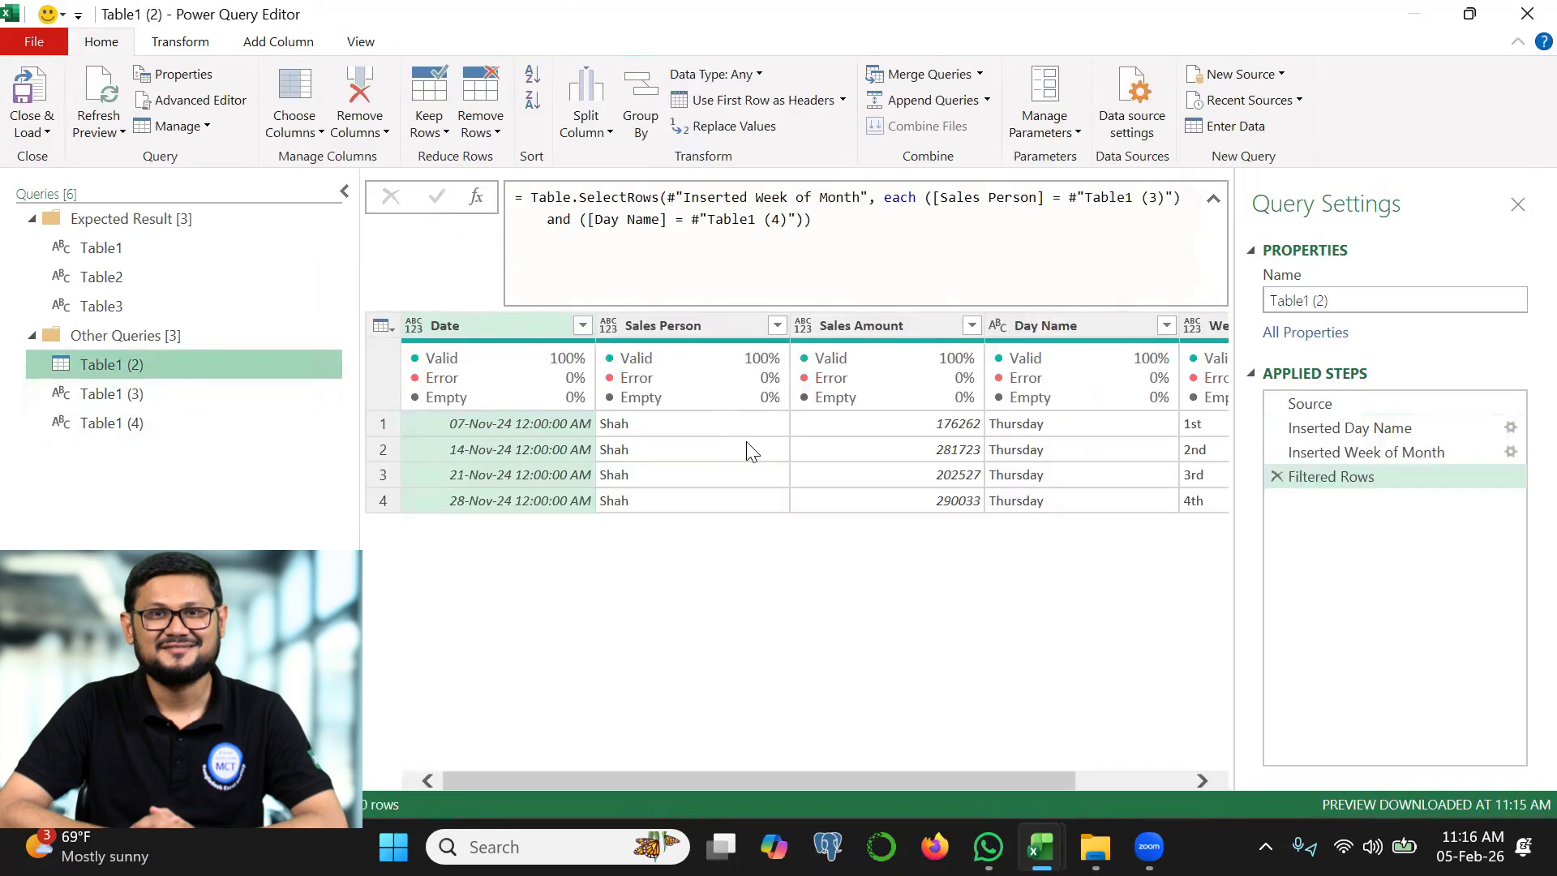
mouse_move(573, 419)
left_mouse_down()
mouse_move(698, 480)
mouse_move(773, 398)
left_mouse_up()
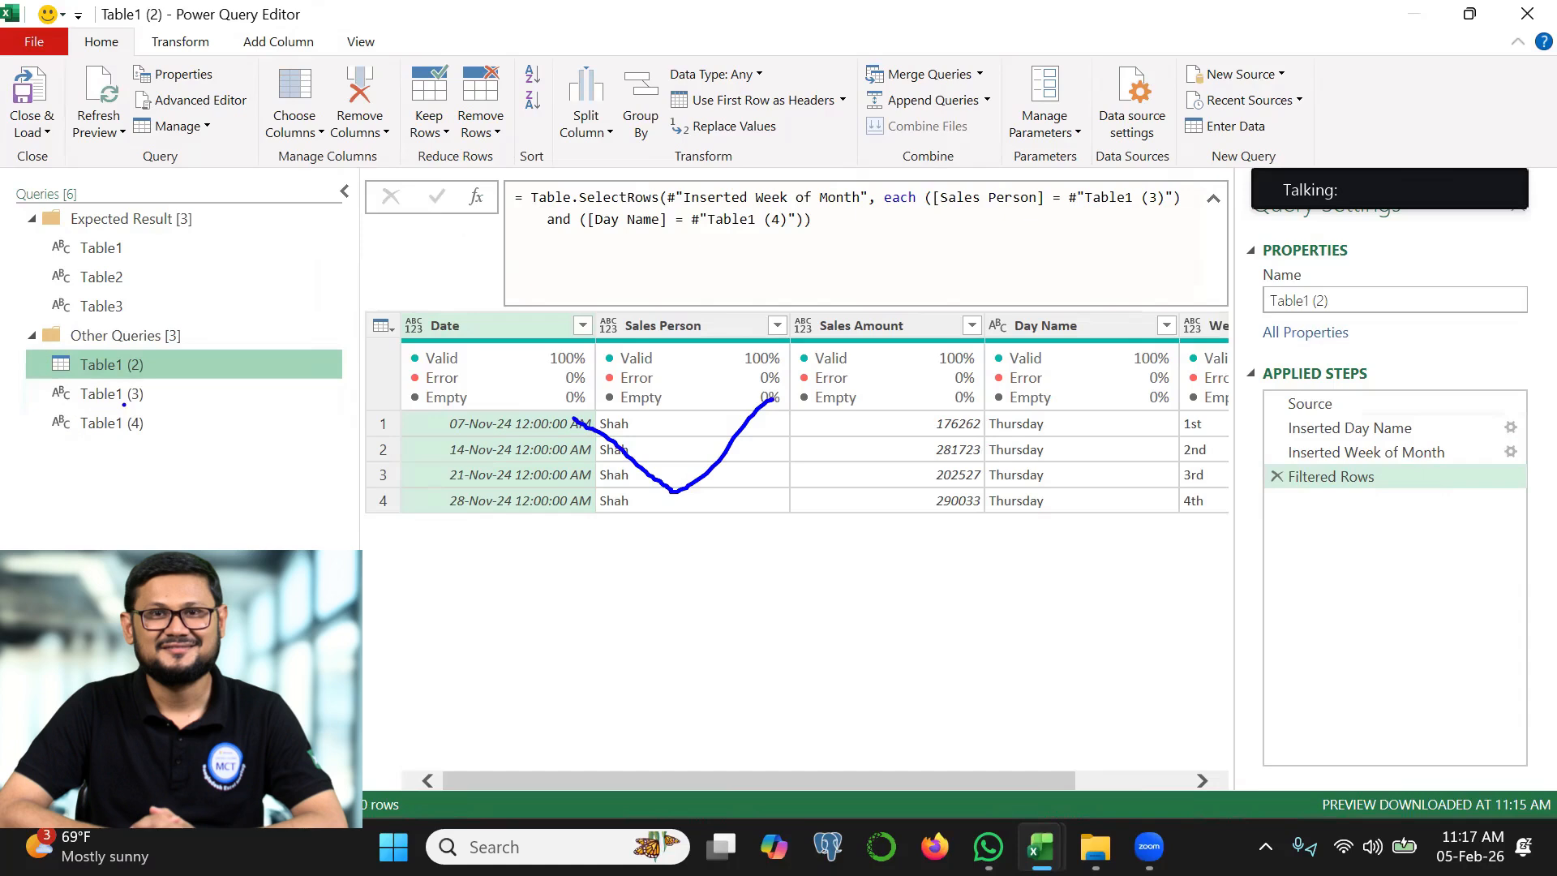
key("Escape")
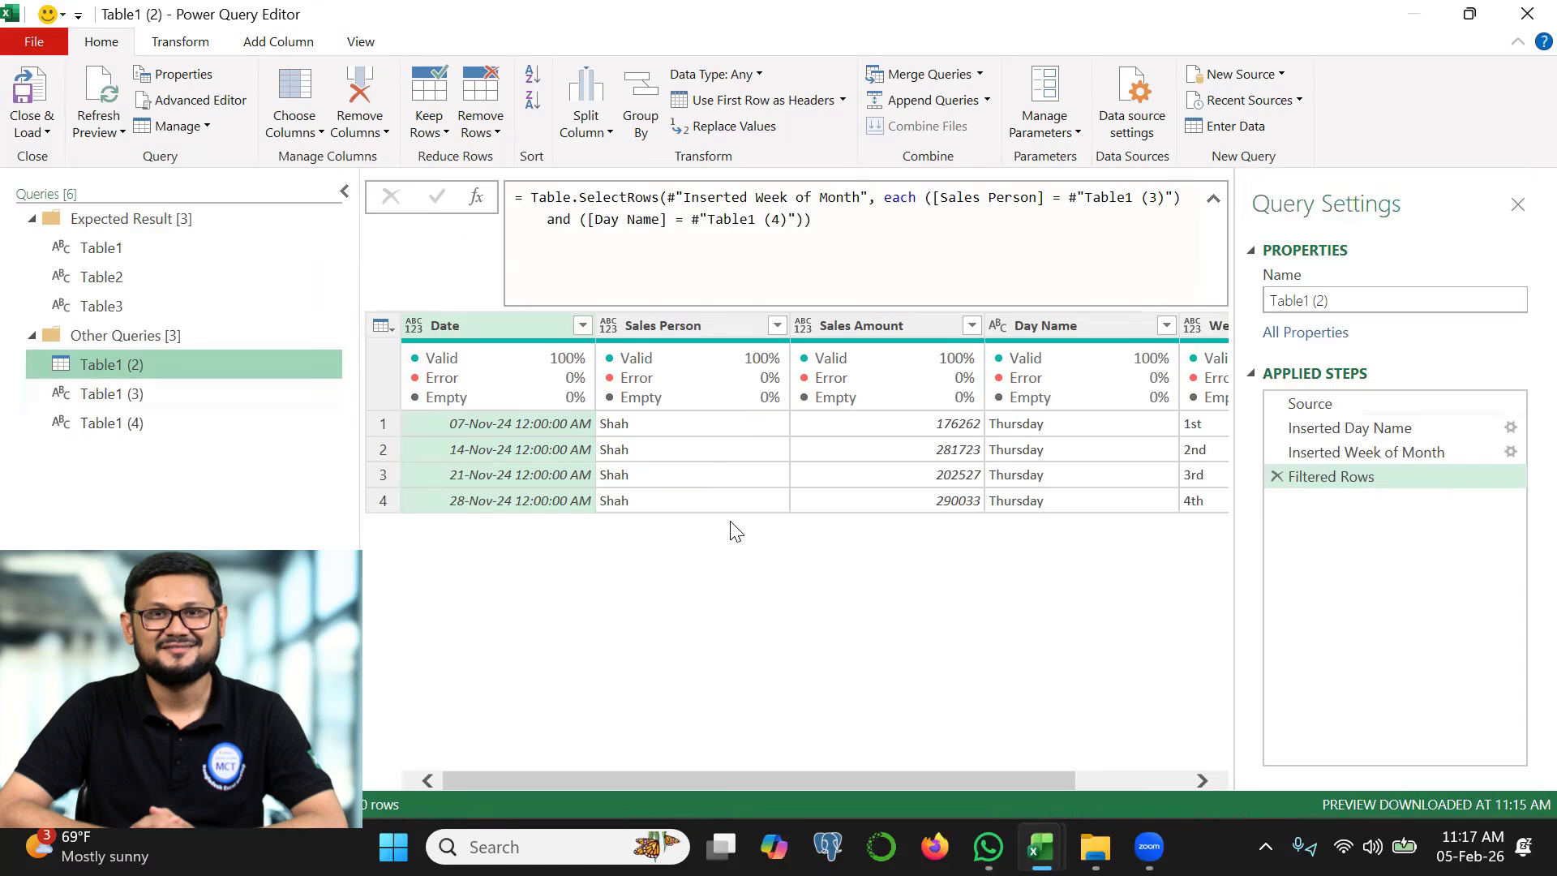
mouse_move(947, 393)
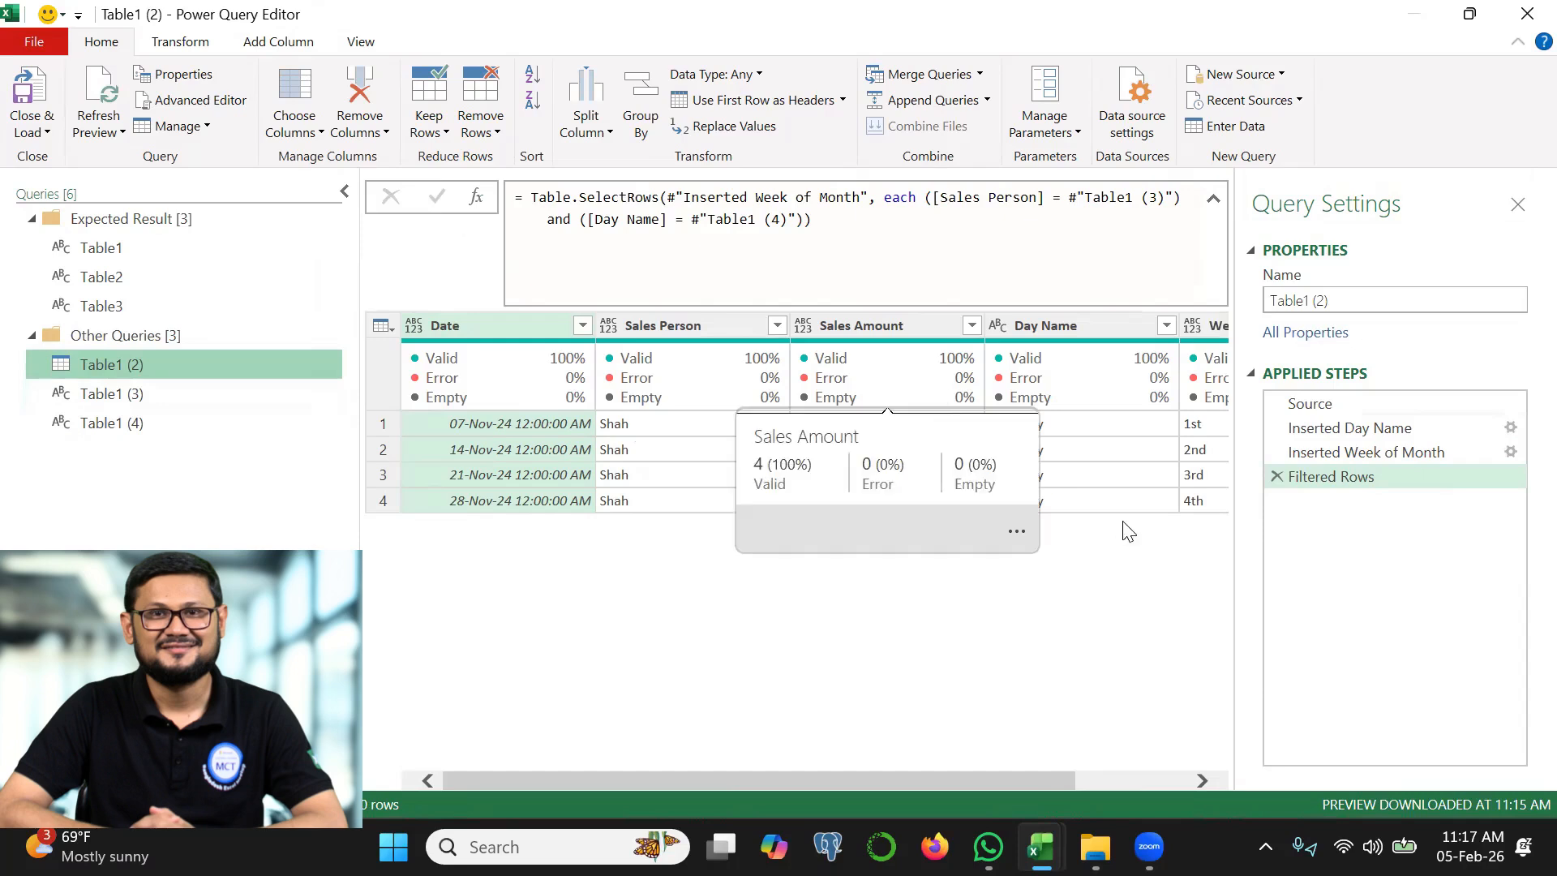
left_click_drag(779, 439, 642, 446)
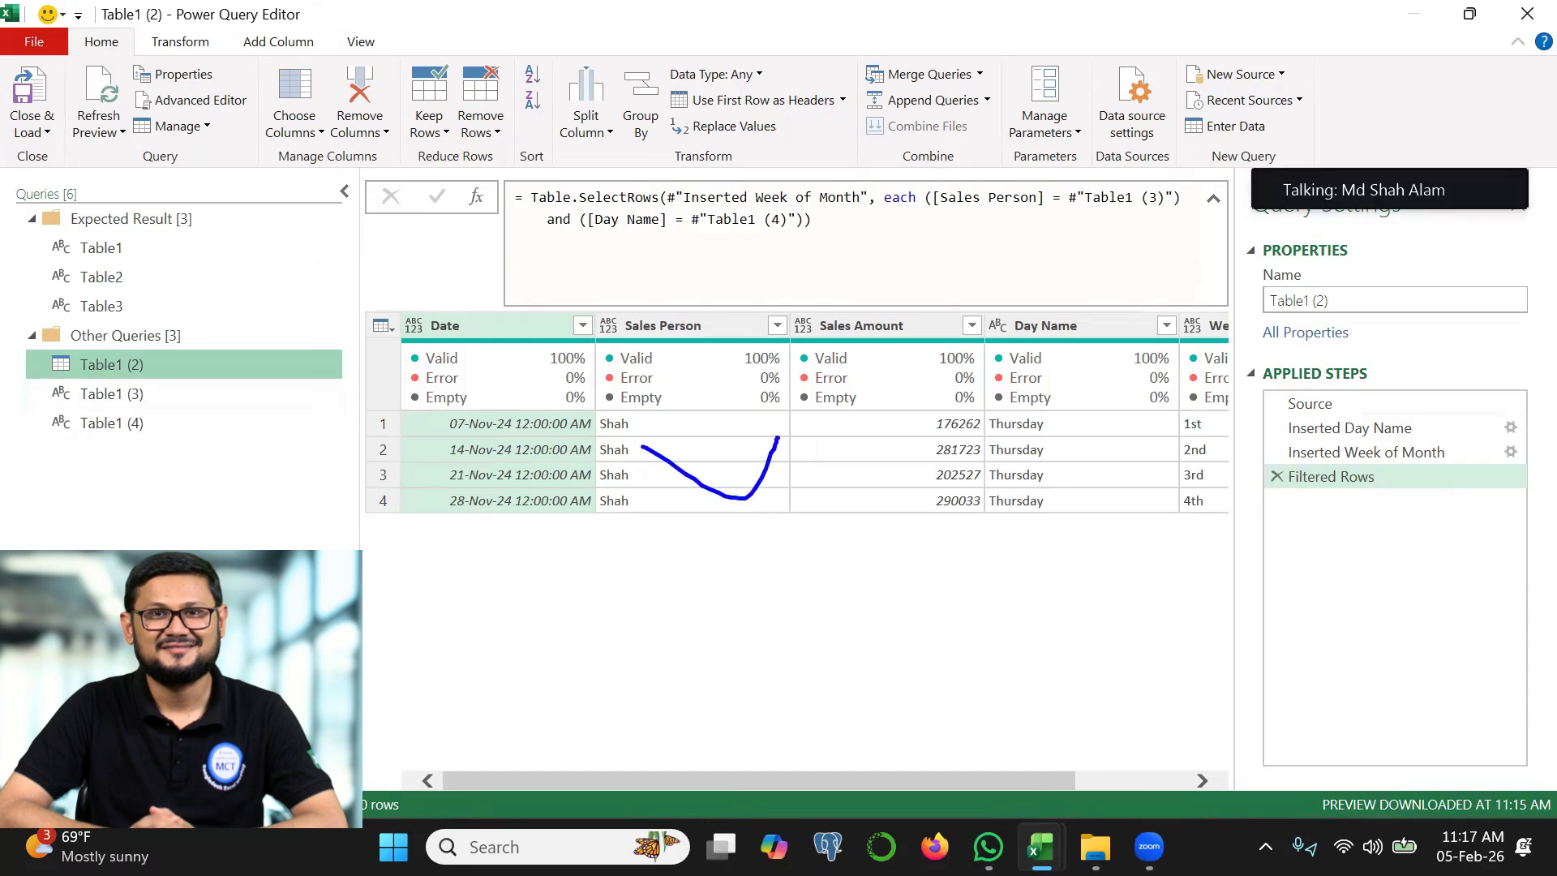
Add a custom step that extracts the Sales Amount column as a list with #"Filtered Rows"[Sales Amount]
left_click(476, 196)
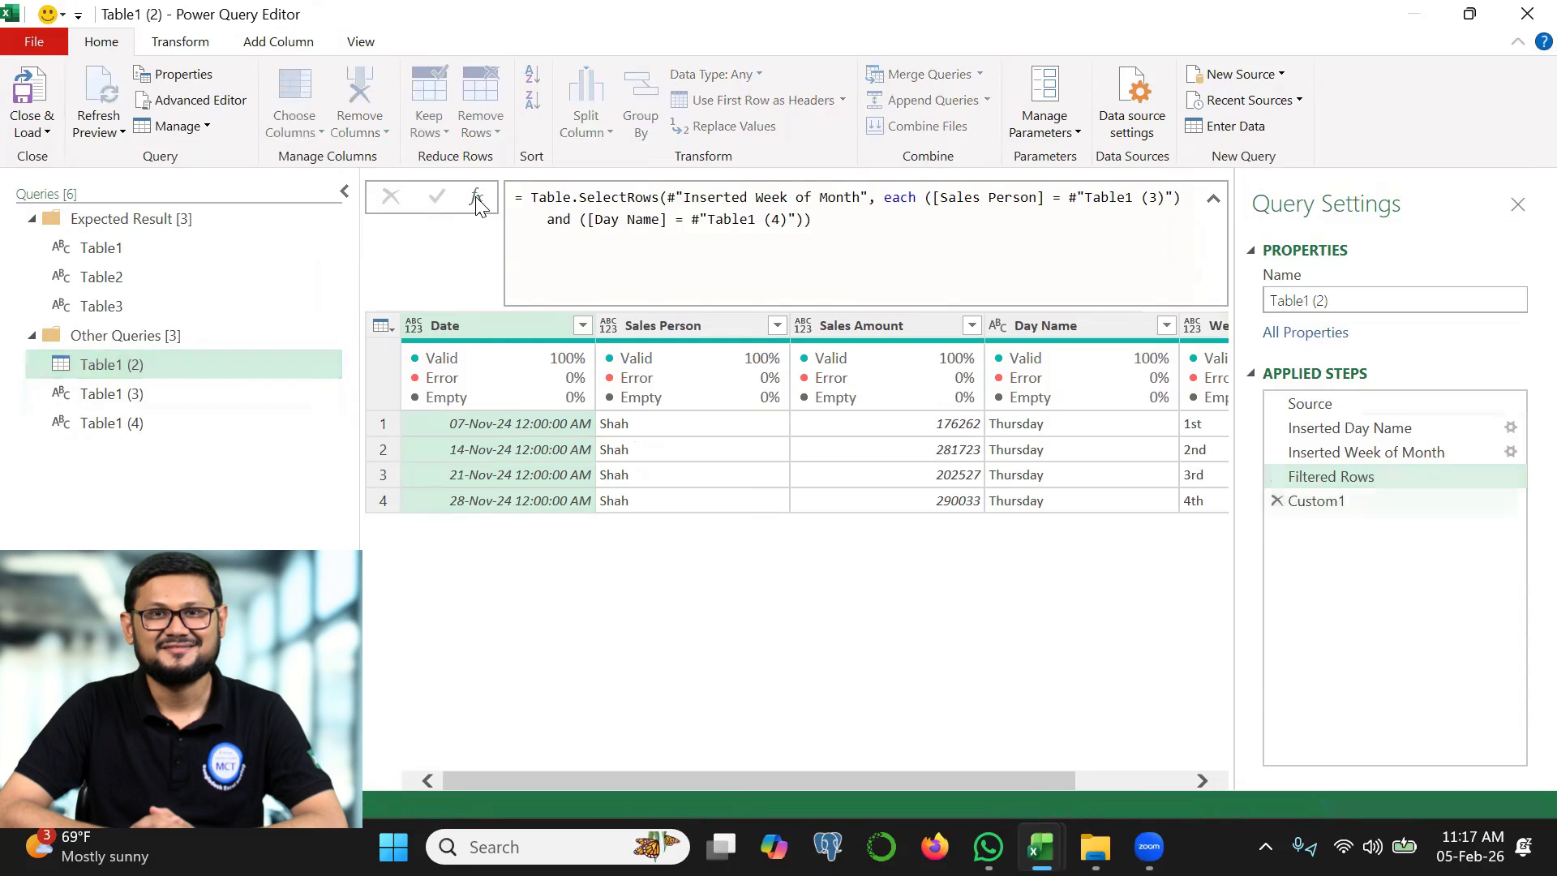
left_click(722, 205)
type("[")
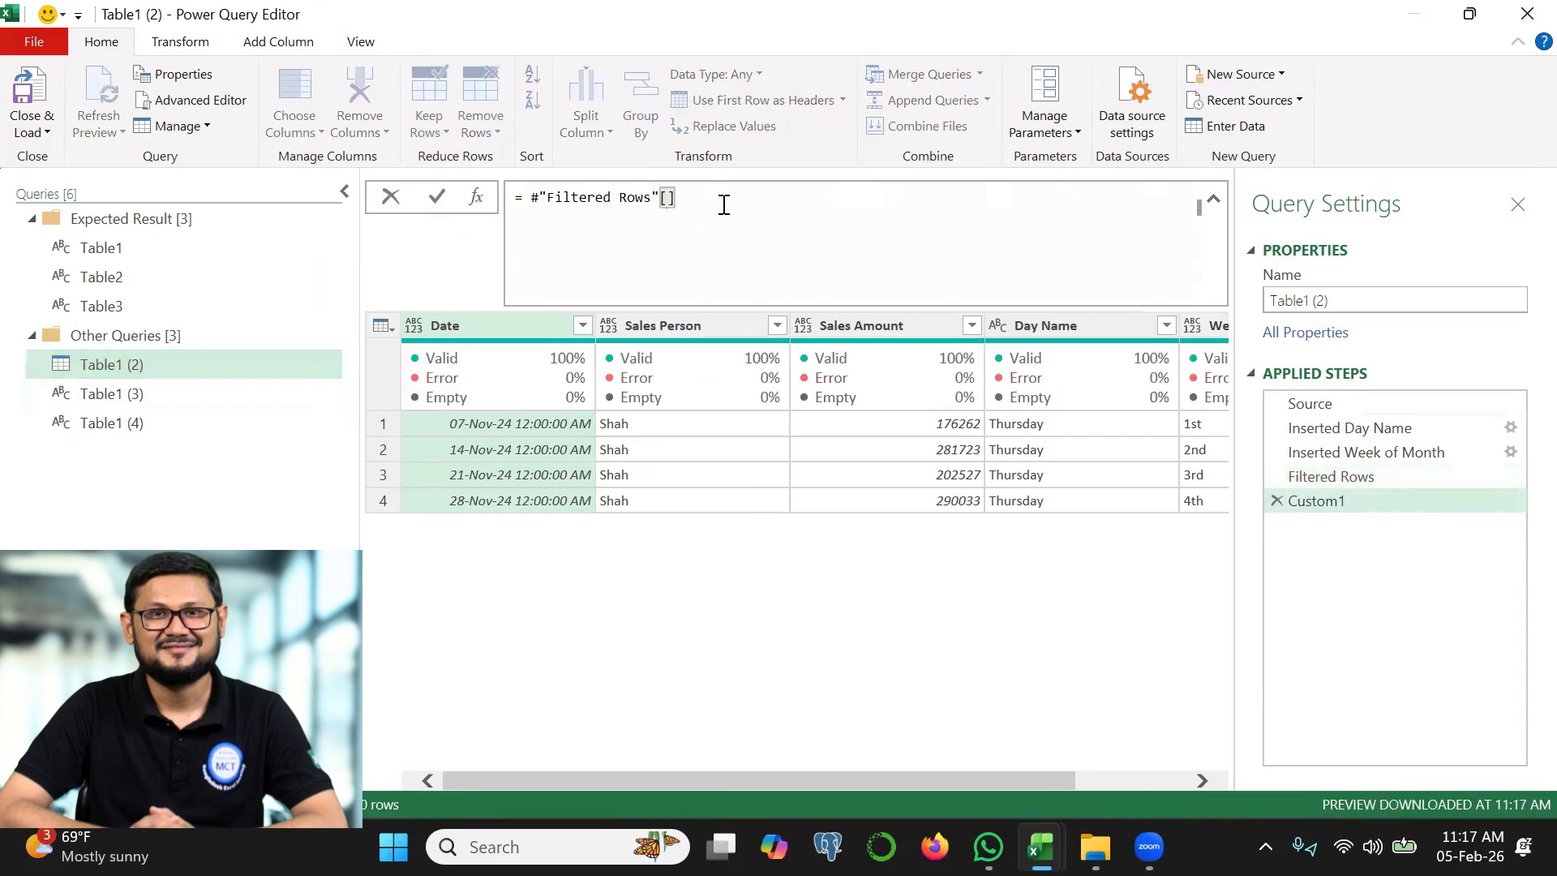
type("Sales Amount")
left_click(437, 197)
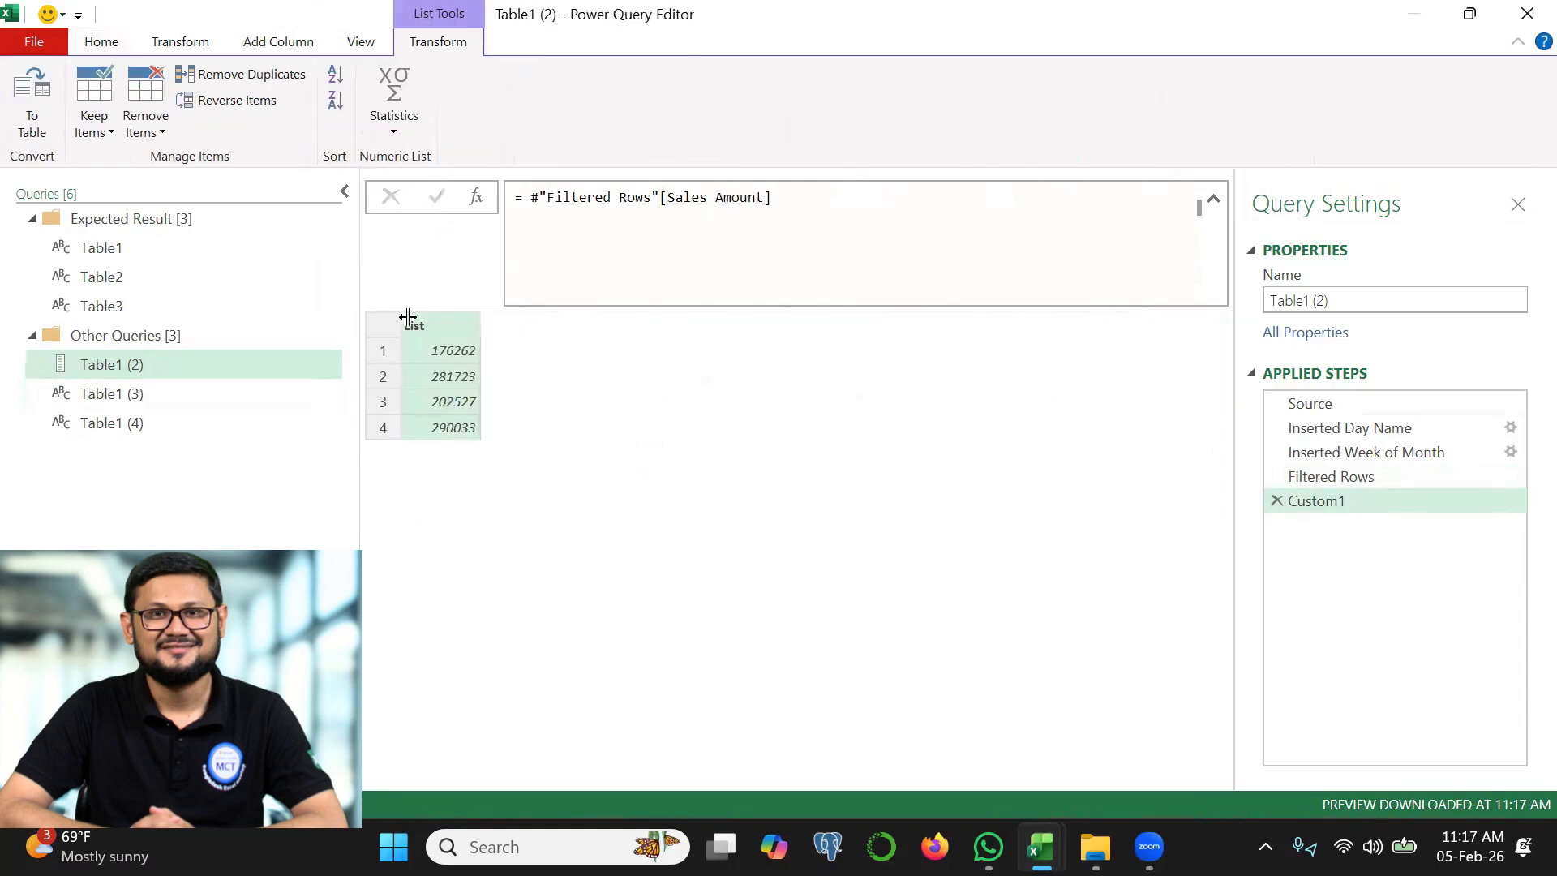
Wrap the Sales Amount list in List.Max so the custom step returns the highest sale
left_click(532, 197)
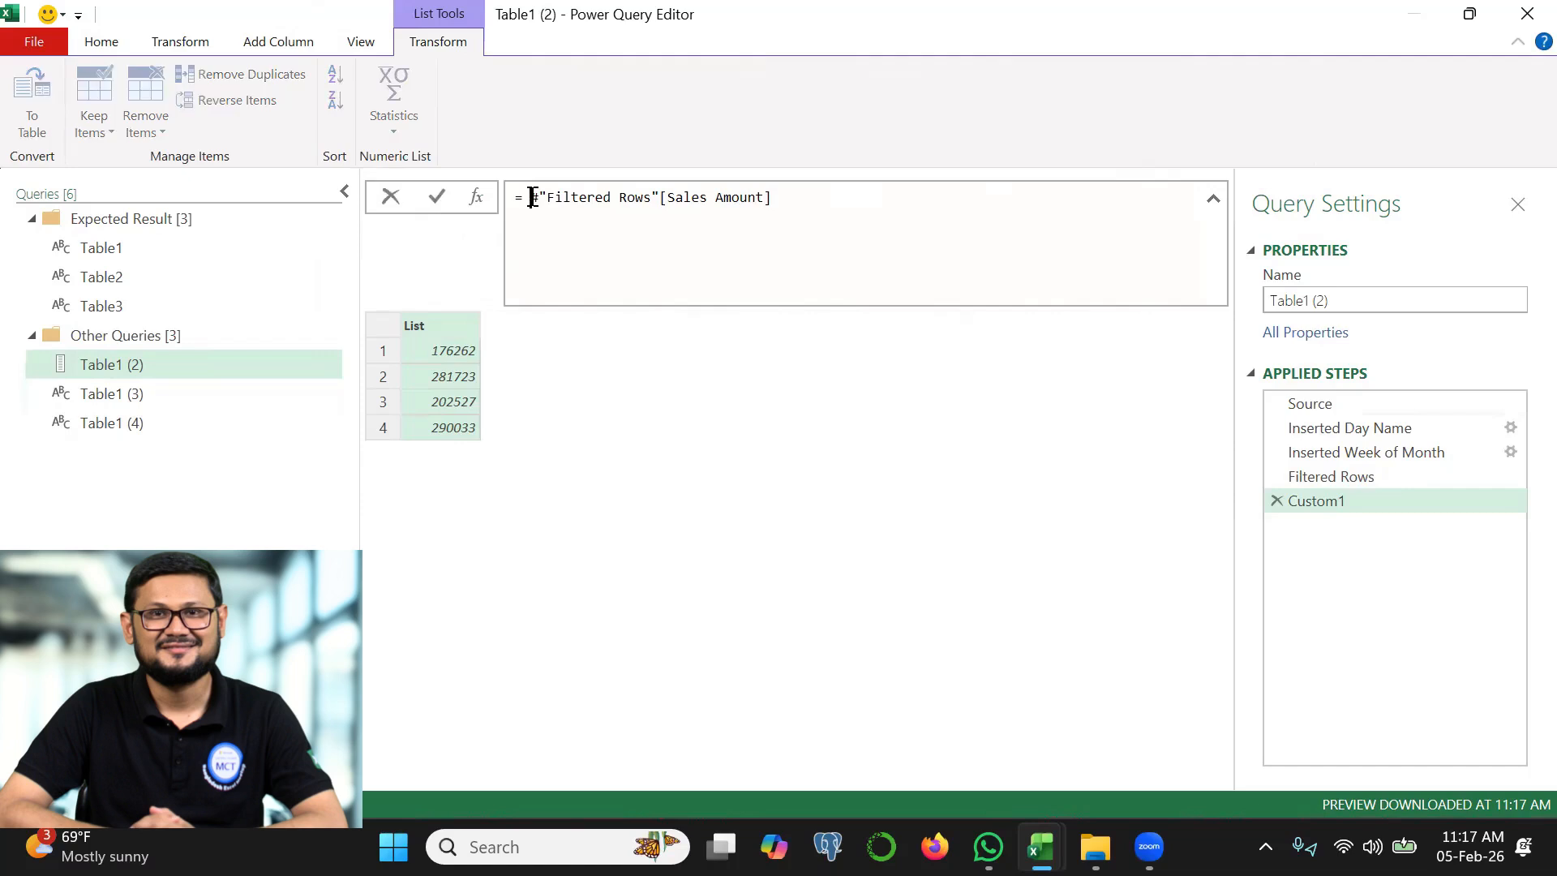
type("List.Max")
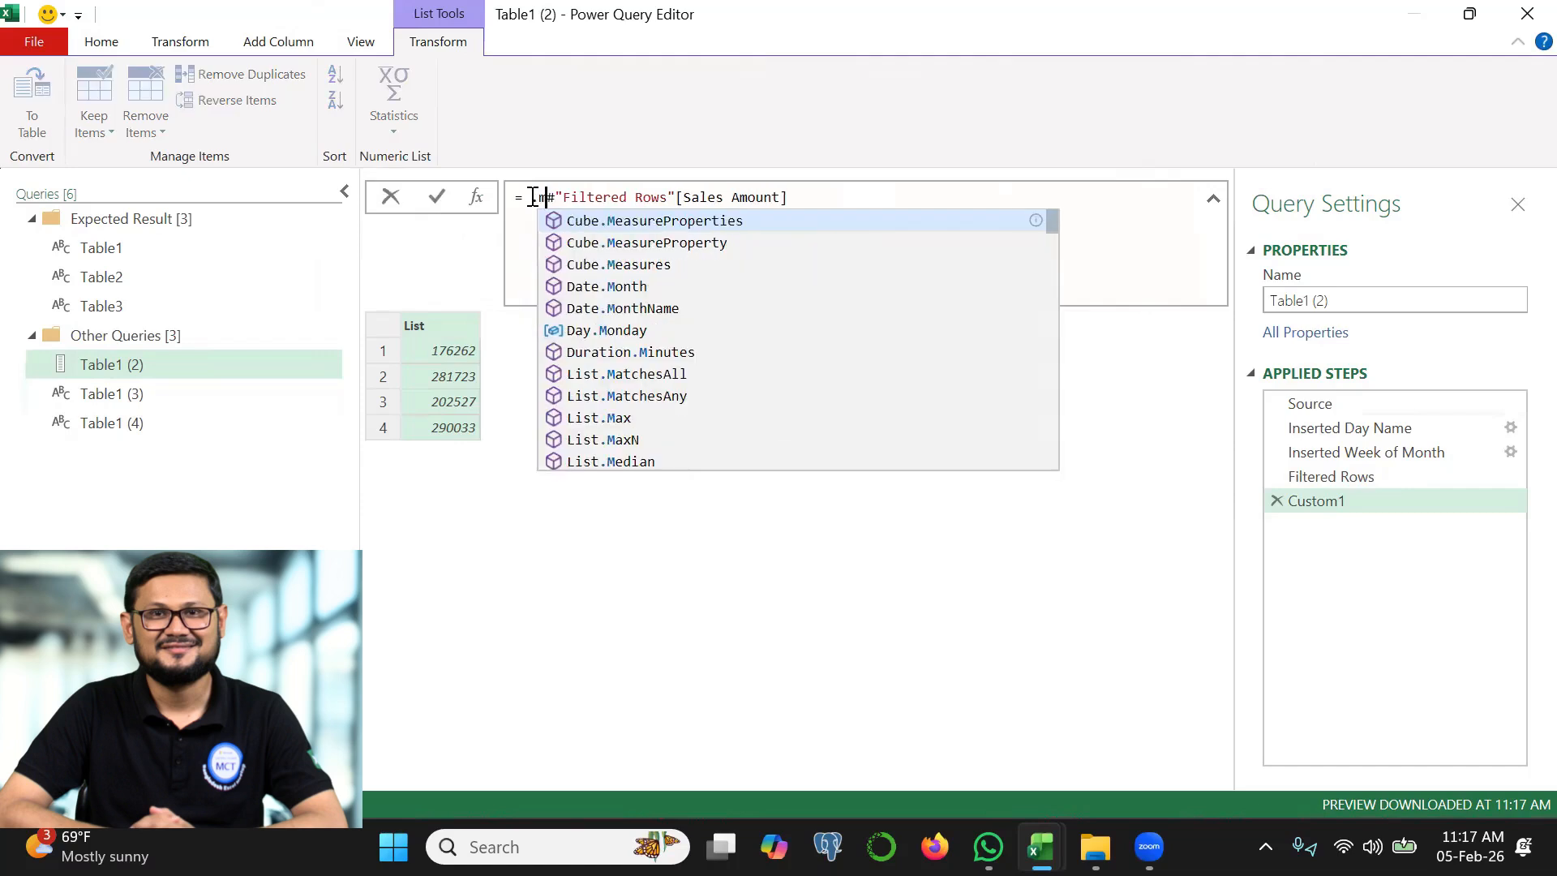
type("(")
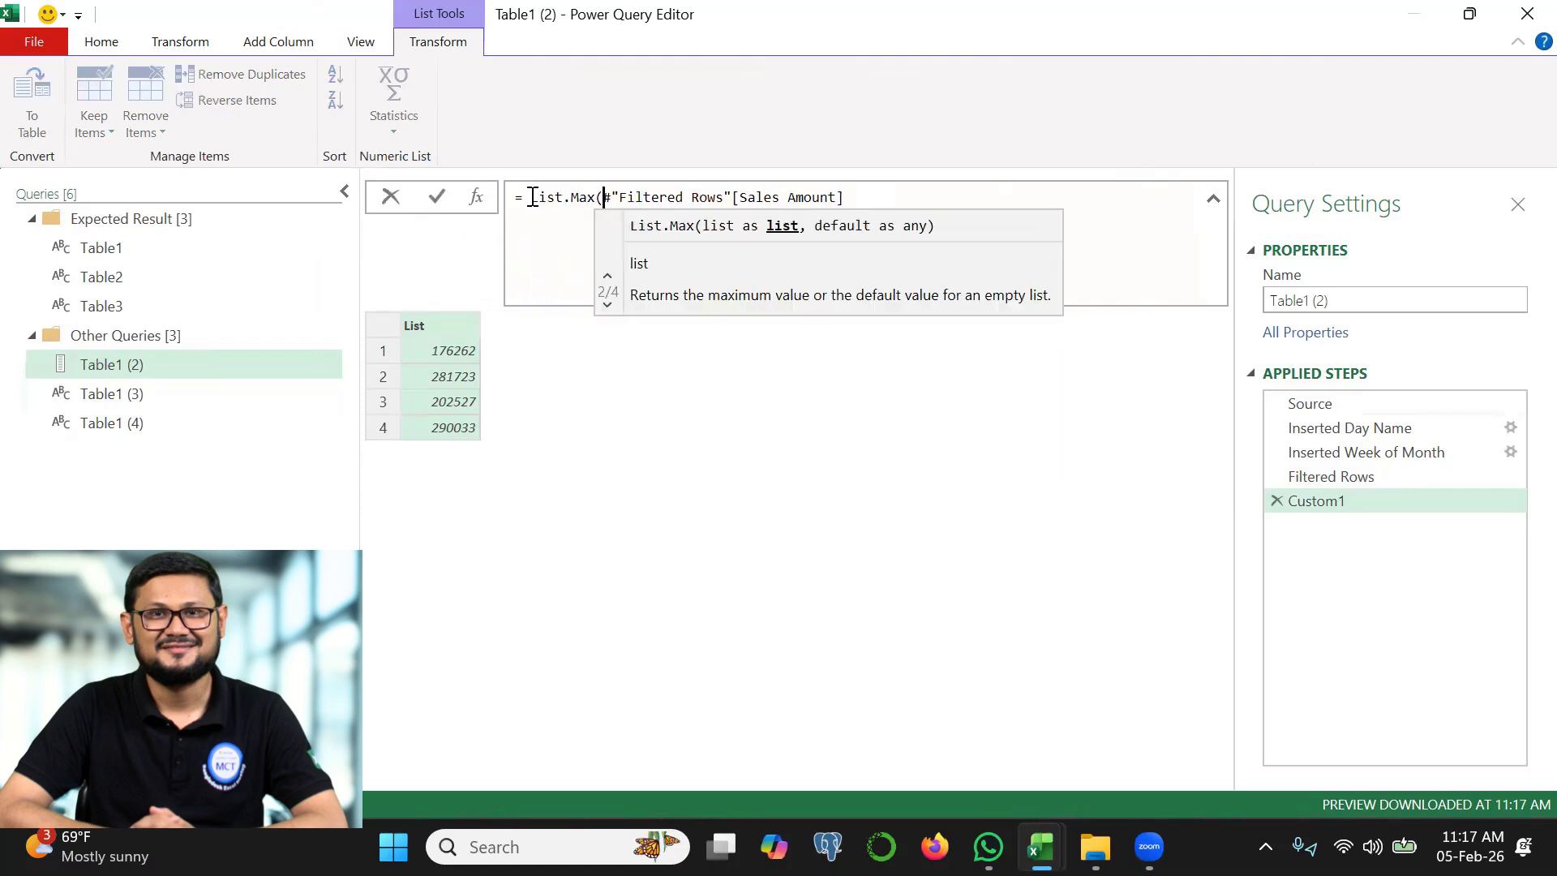
left_click(859, 197)
type(")")
left_click(436, 199)
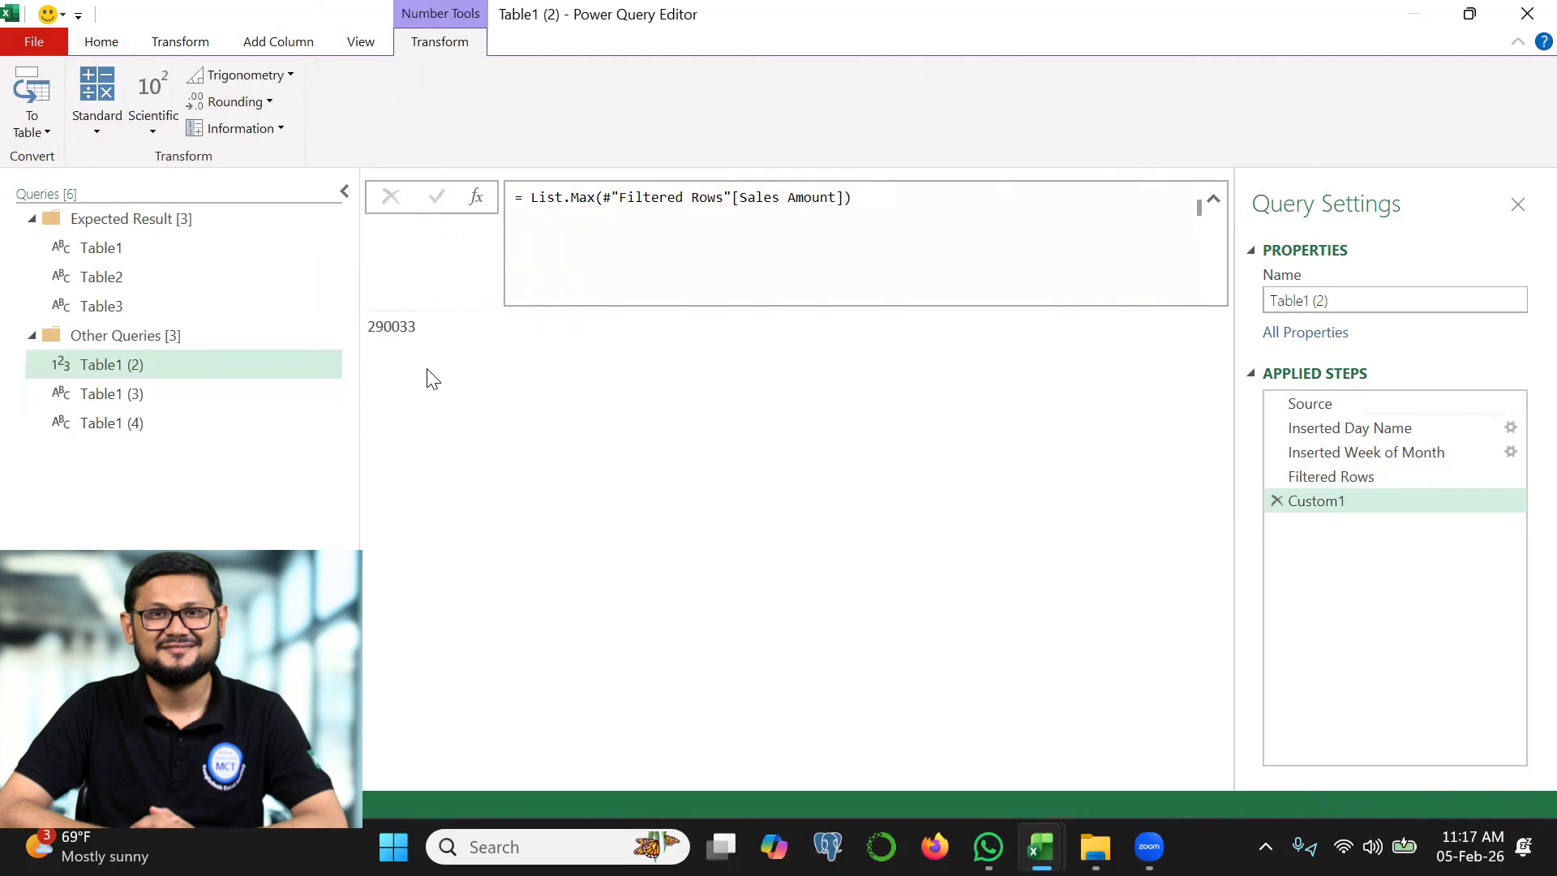
Copy the List.Max formula into a new custom step and change it to List.Min(#"Filtered Rows"[Sales Amount])
left_click(515, 196)
left_click(886, 192, "shift")
key("ctrl+c")
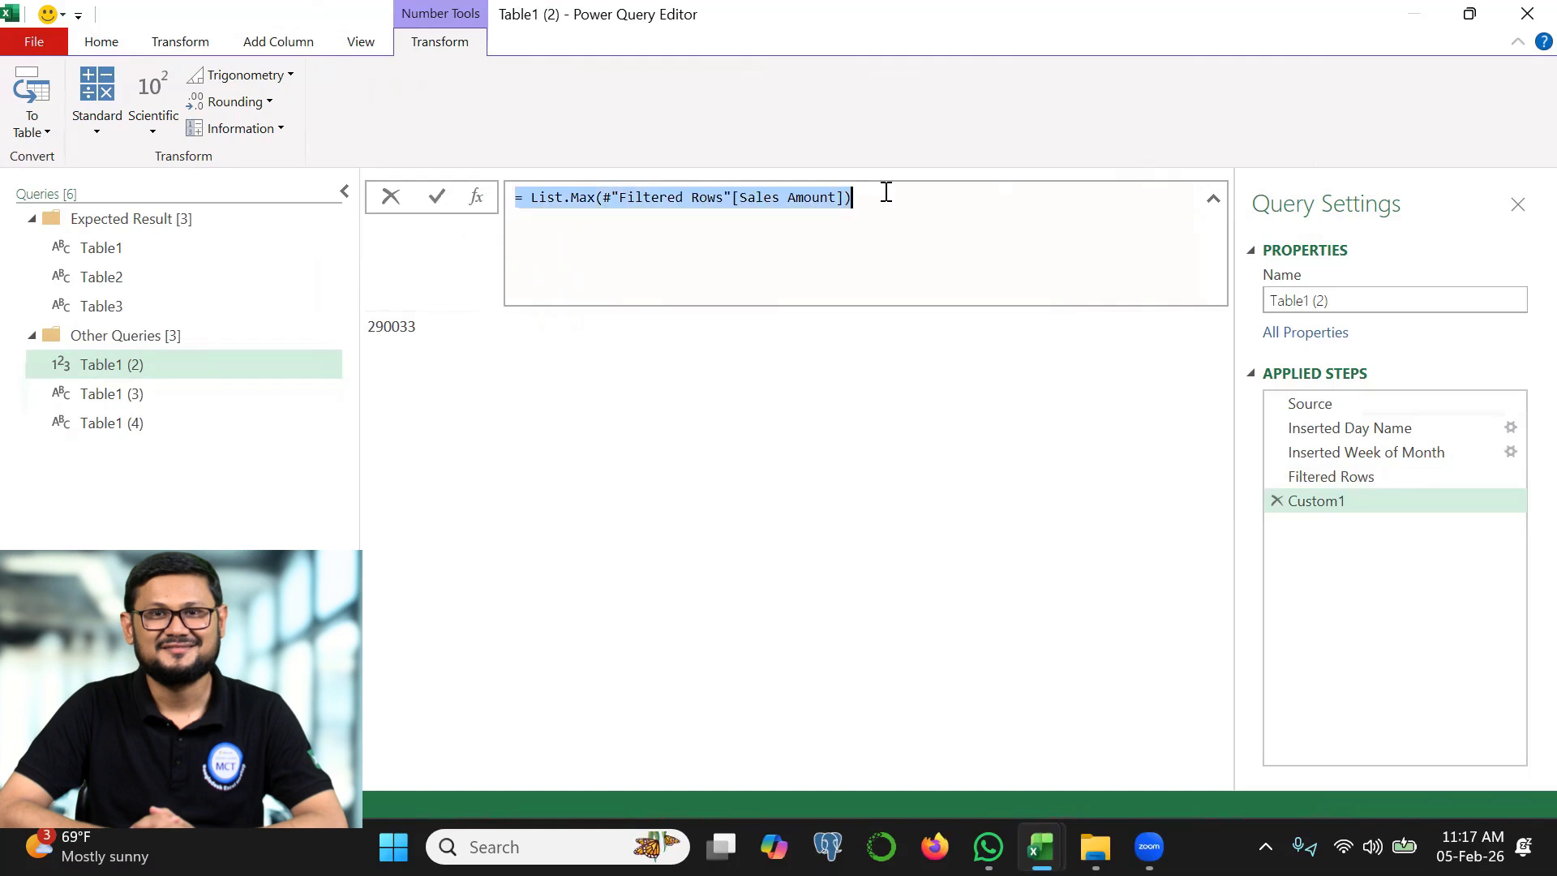
left_click(474, 201)
left_click(516, 200)
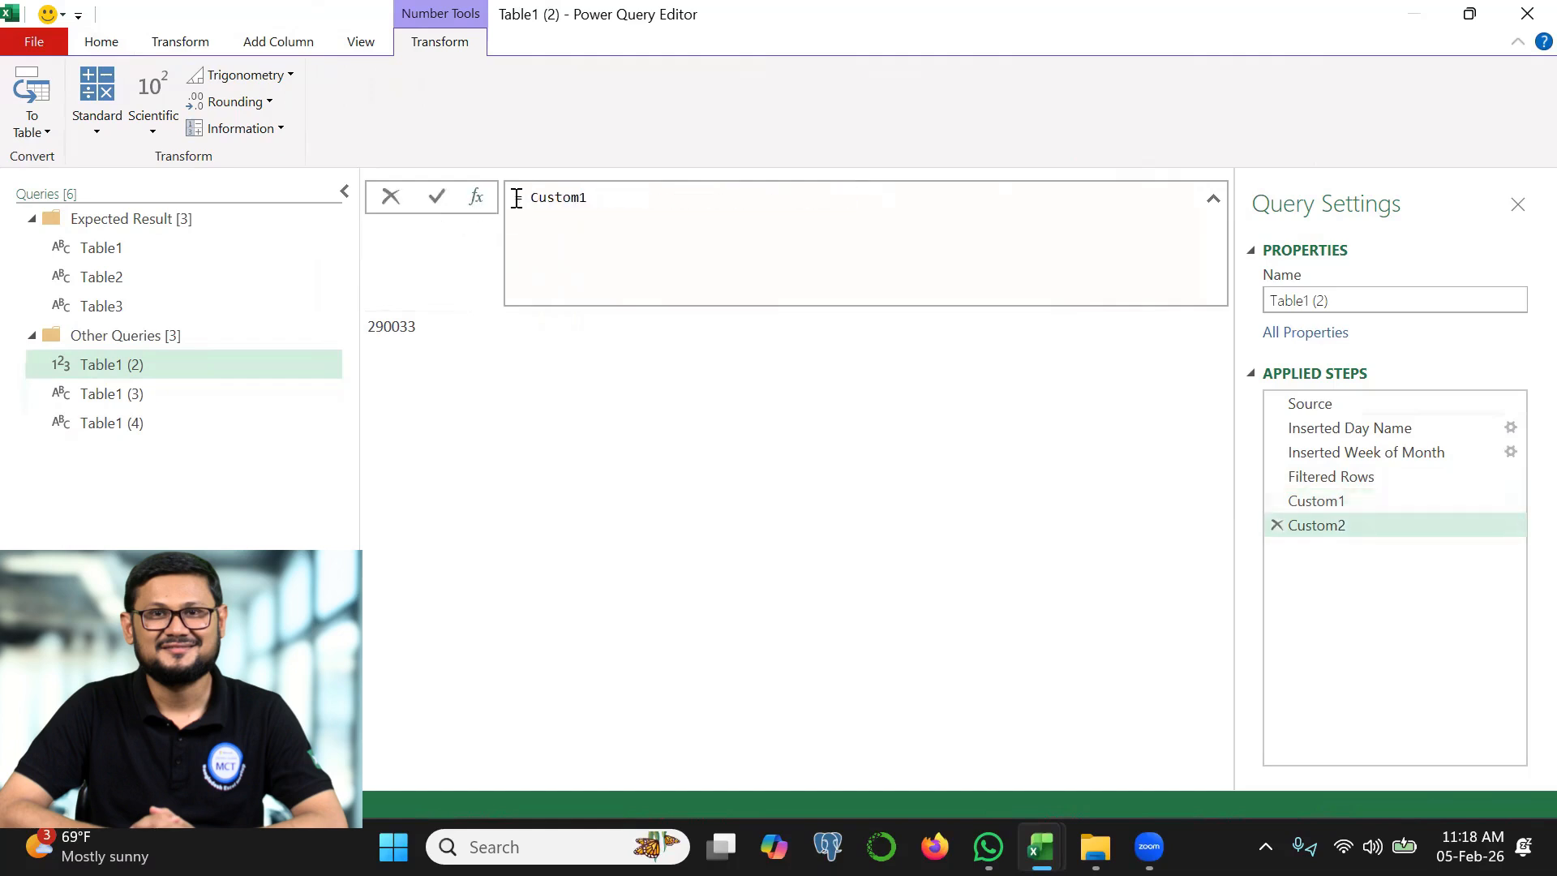
left_click(639, 198, "shift")
key("ctrl+v")
left_click(598, 197)
key("BackSpace")
key("BackSpace")
type("in")
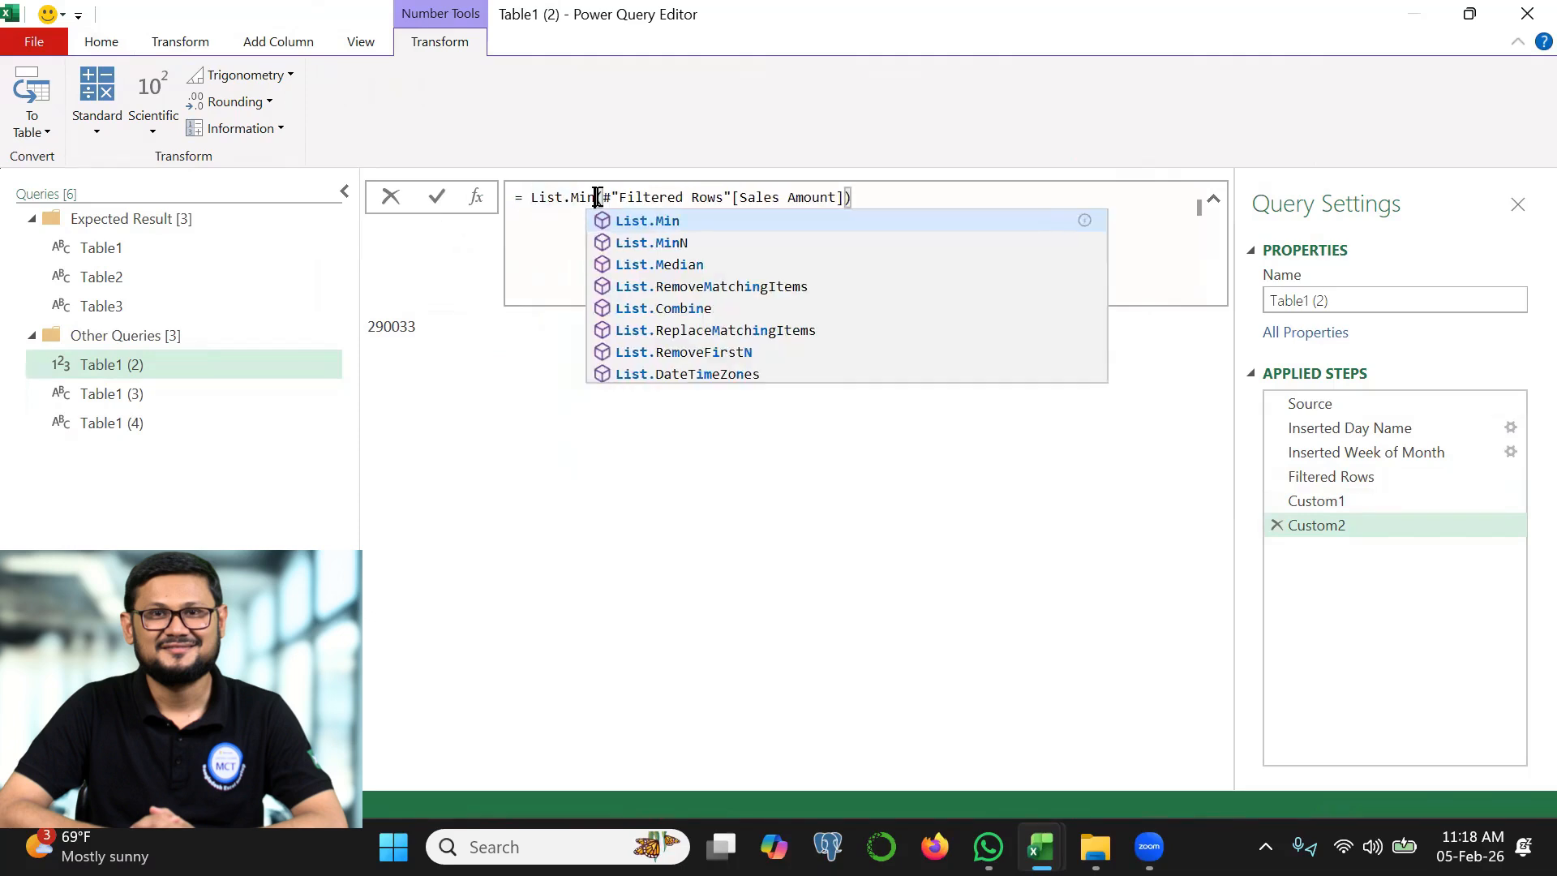
left_click(443, 198)
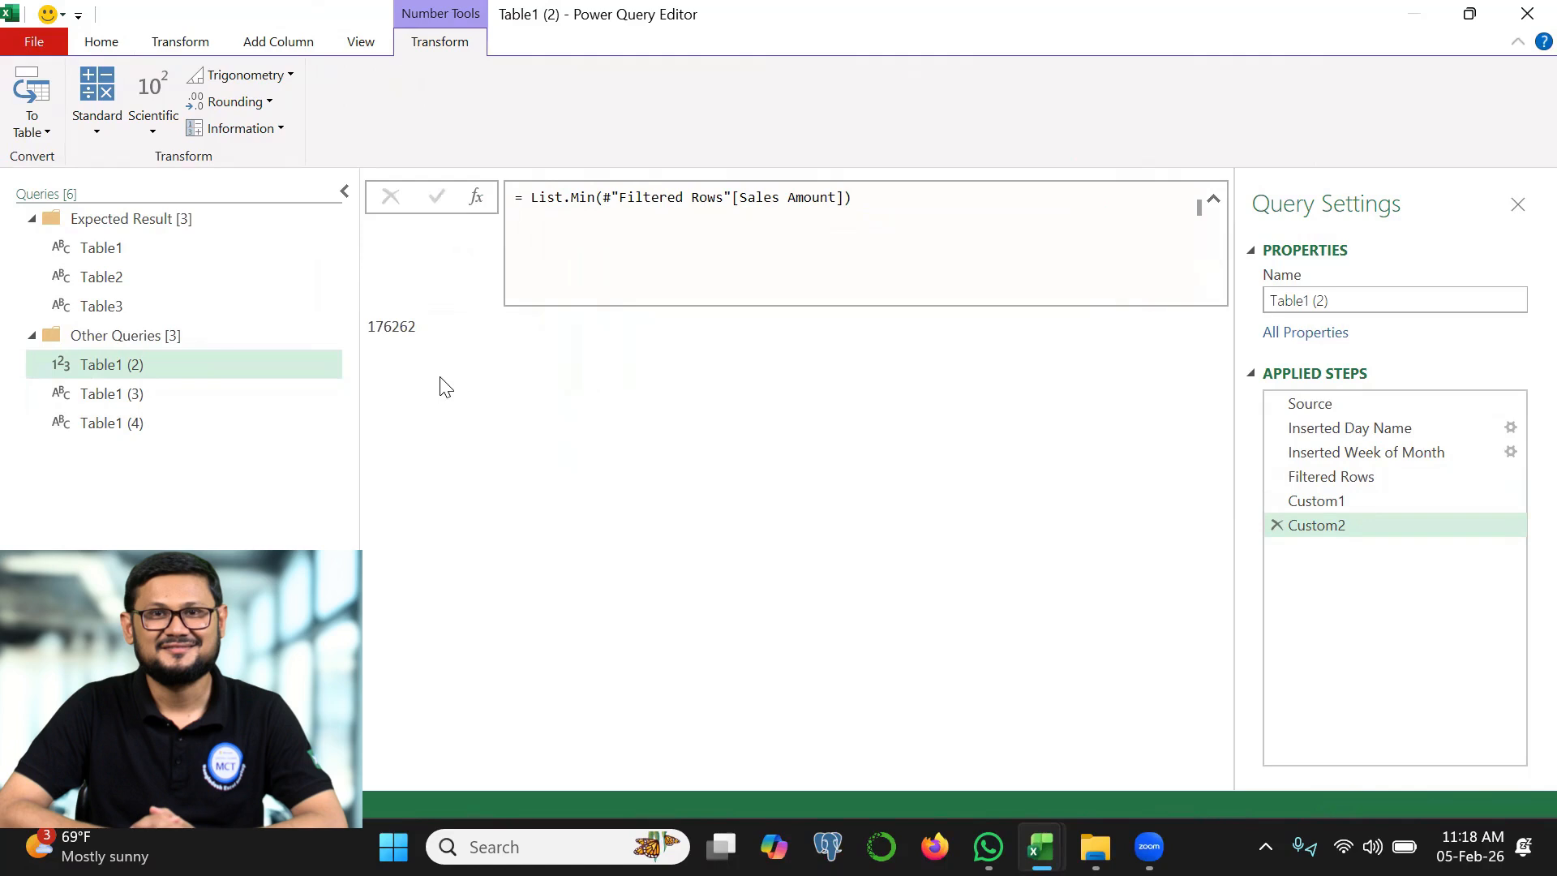
Rename the Custom1 step as Max and the Custom2 step as Min
left_click(1320, 501)
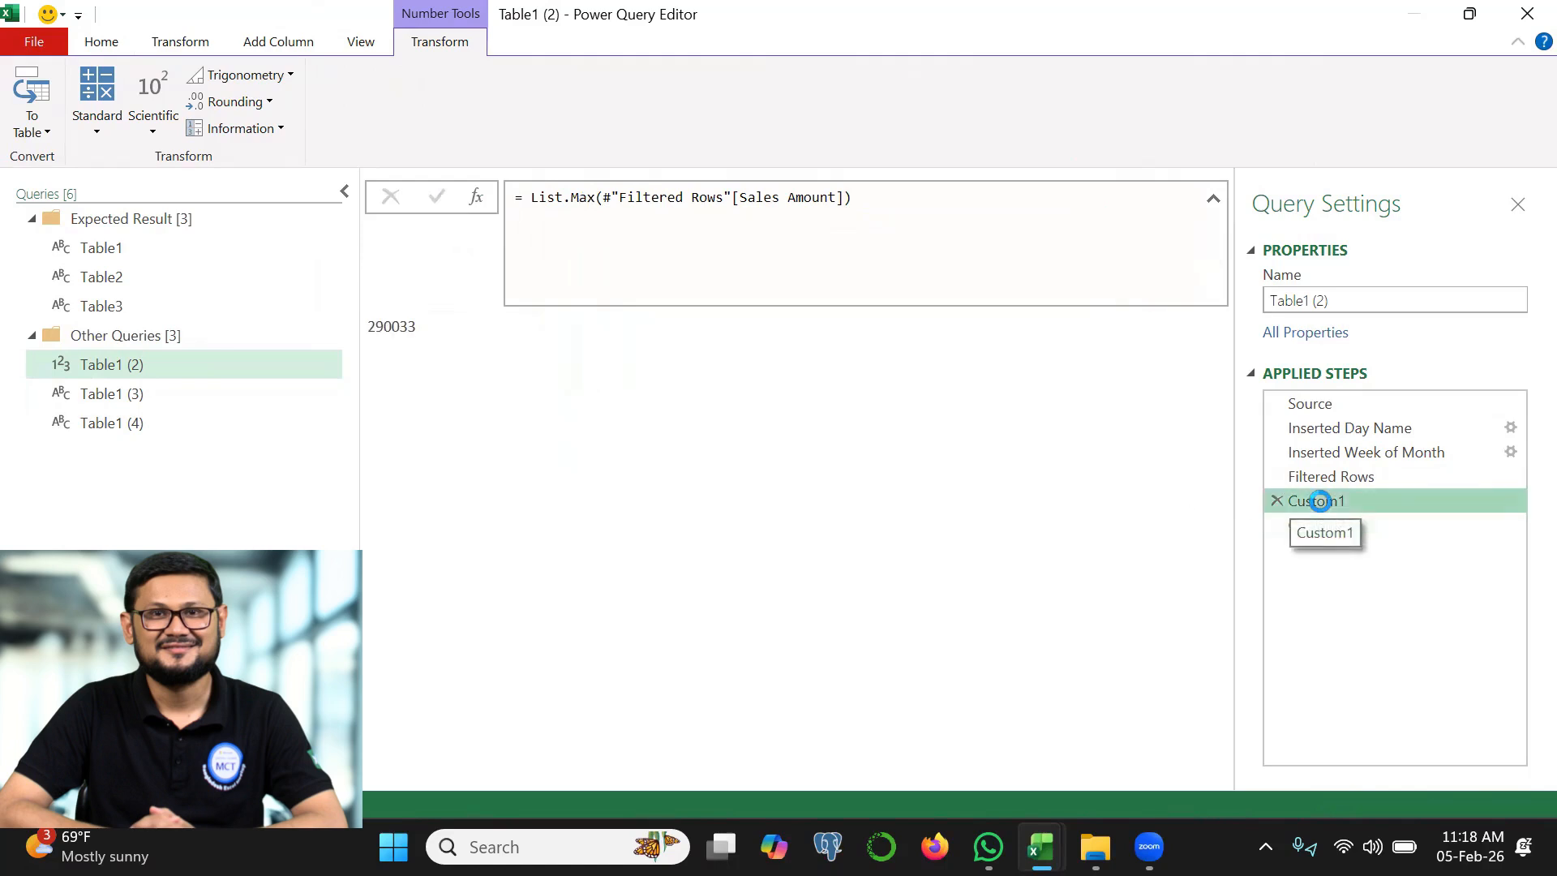
right_click(1320, 501)
left_click(1381, 556)
type("Max")
key("Return")
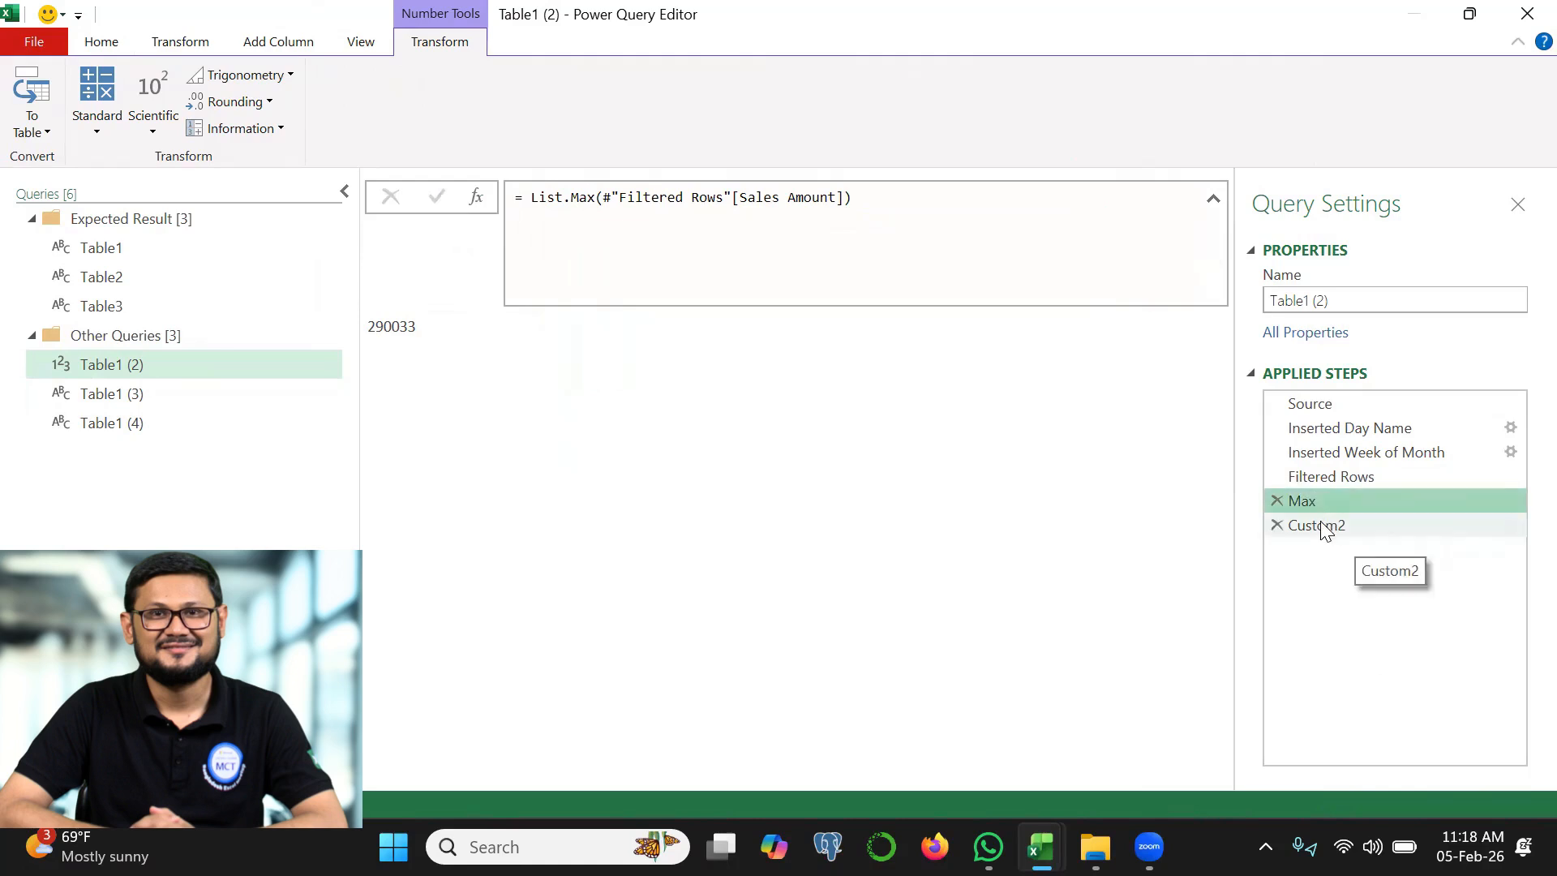
right_click(1324, 529)
left_click(1372, 564)
type("Min")
key("Return")
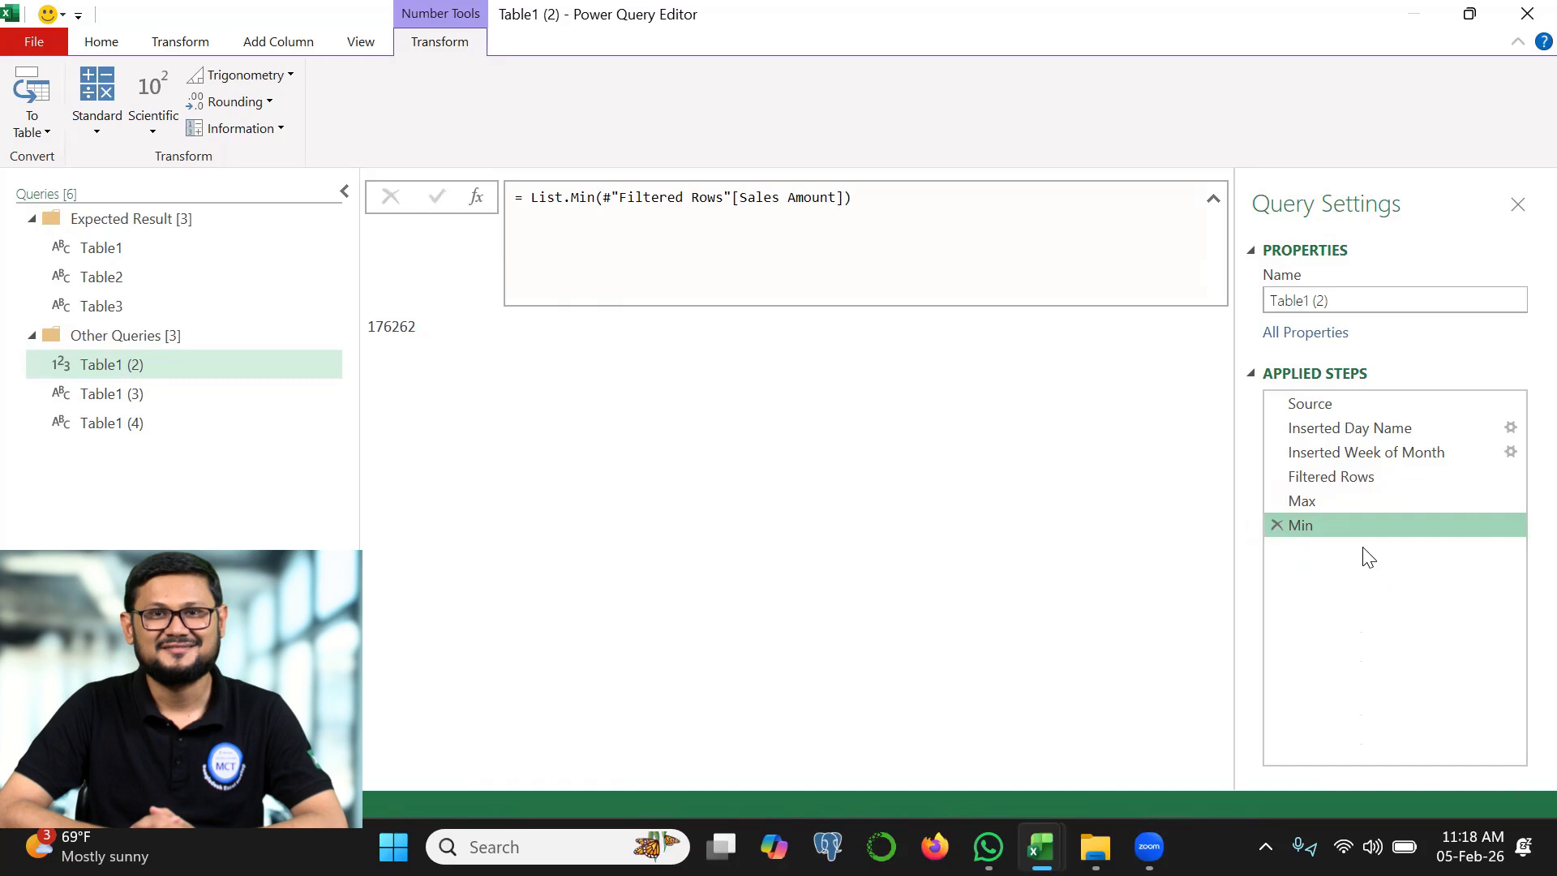
key("ctrl+2")
left_click_drag(1312, 507, 1367, 425)
left_click_drag(1313, 549, 1339, 504)
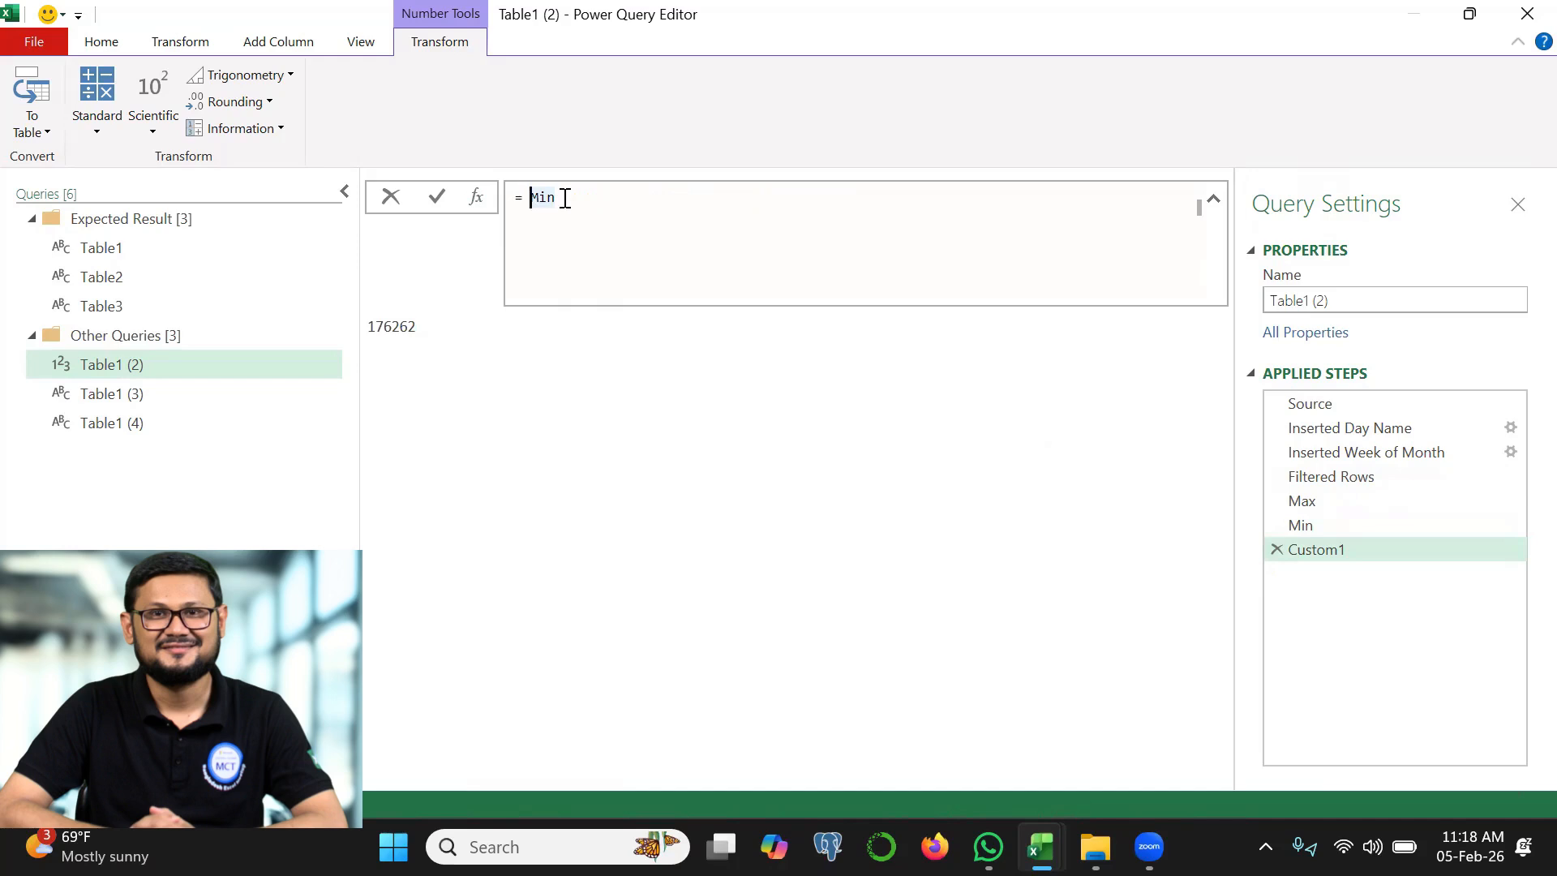
Add a custom step that references the #"Filtered Rows" table in place of Min
double_click(565, 199)
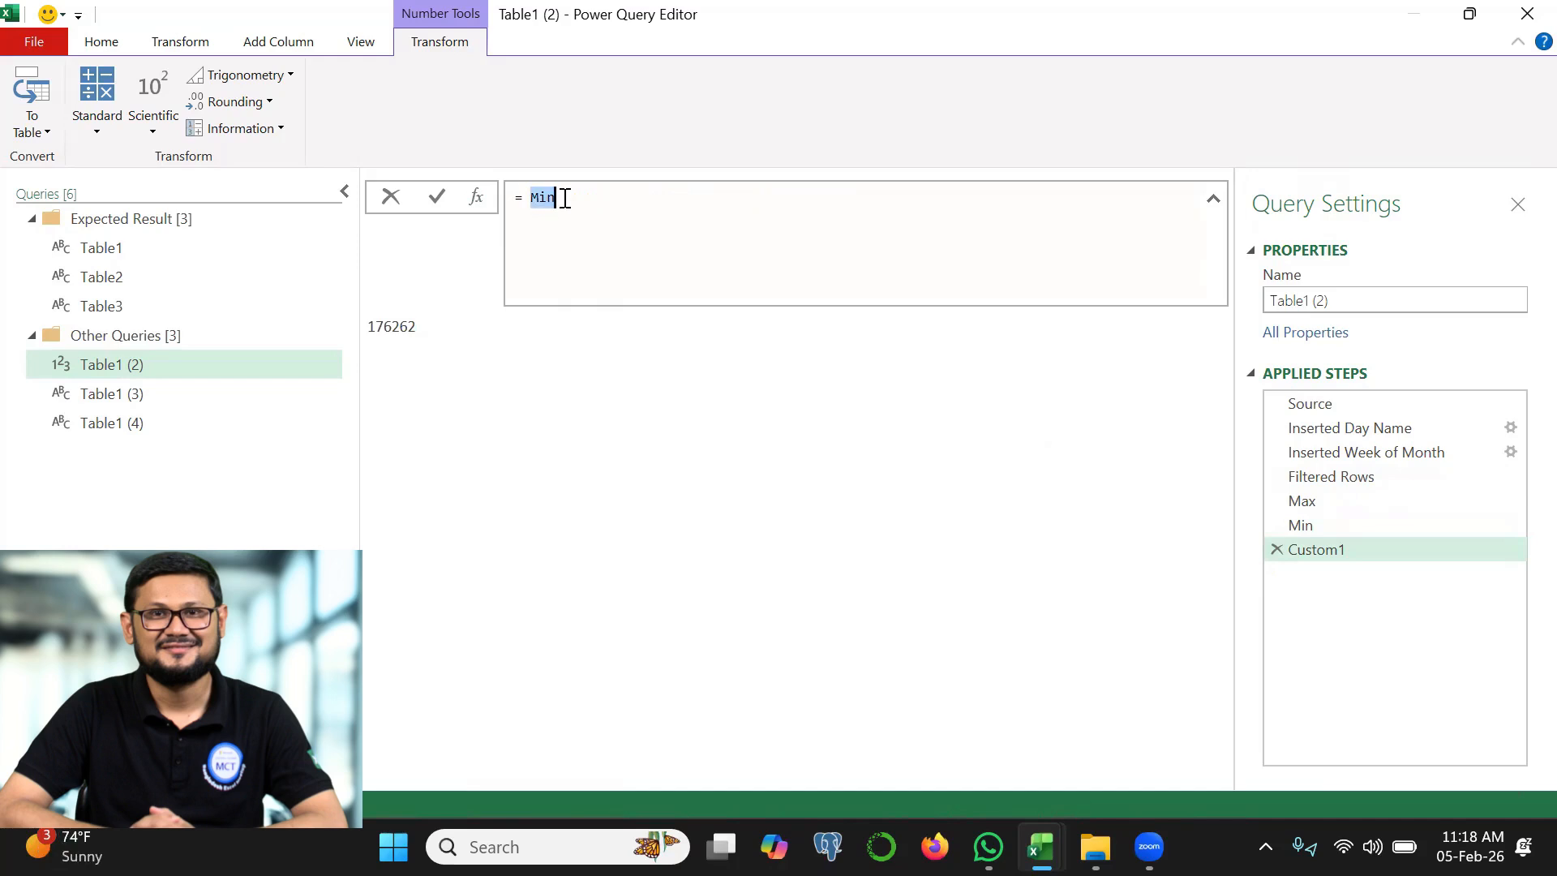
type("#\"Filtered Rows\"")
key("Return")
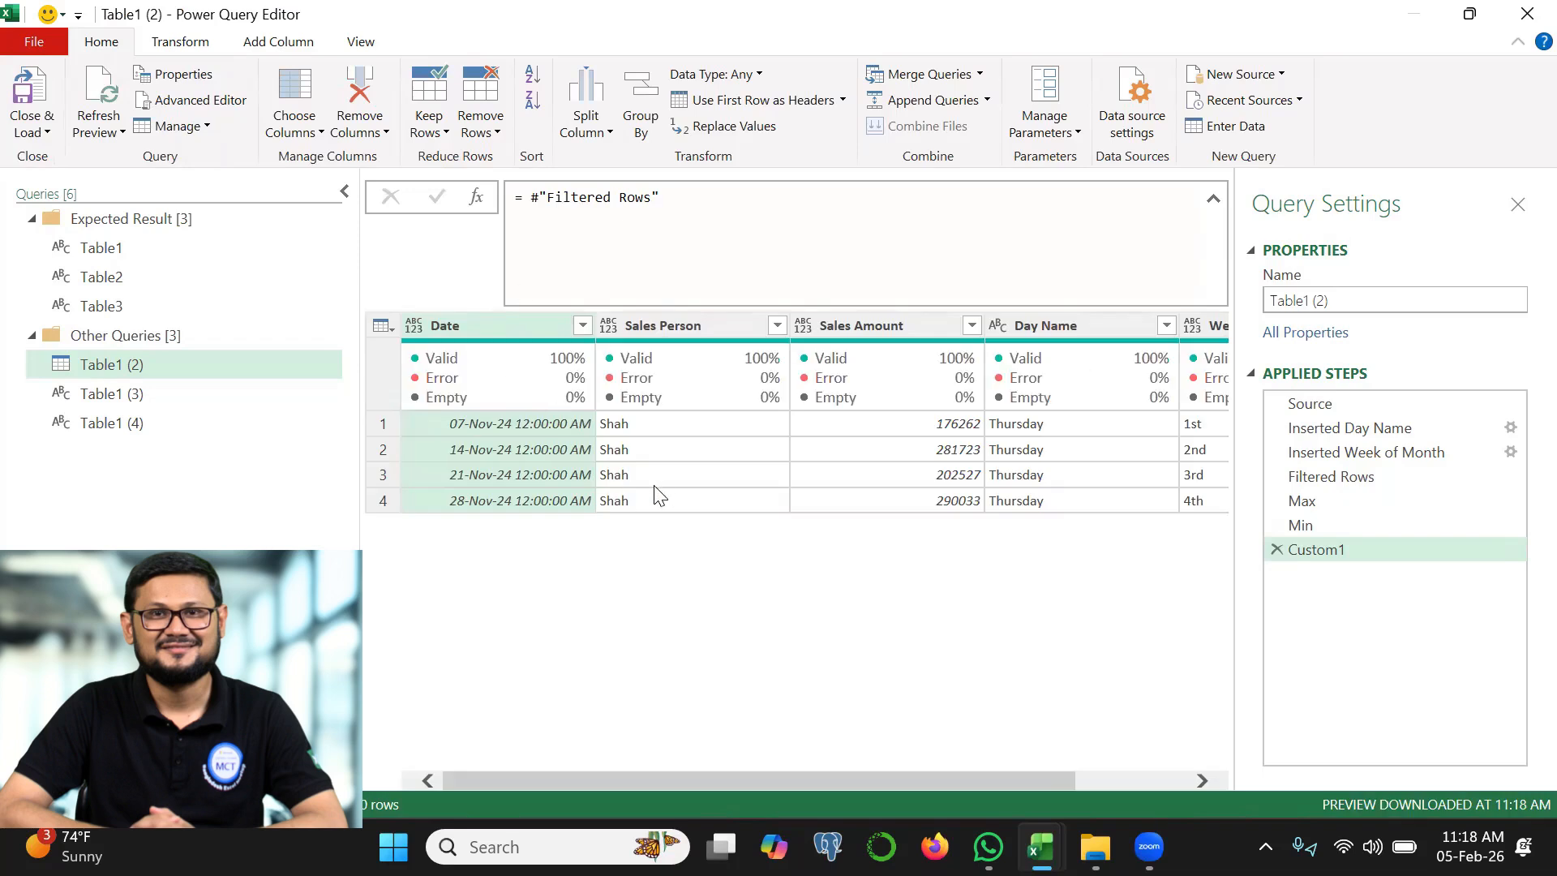
left_click_drag(1018, 784, 1130, 787)
mouse_move(1161, 375)
left_click_drag(1133, 328, 1100, 404)
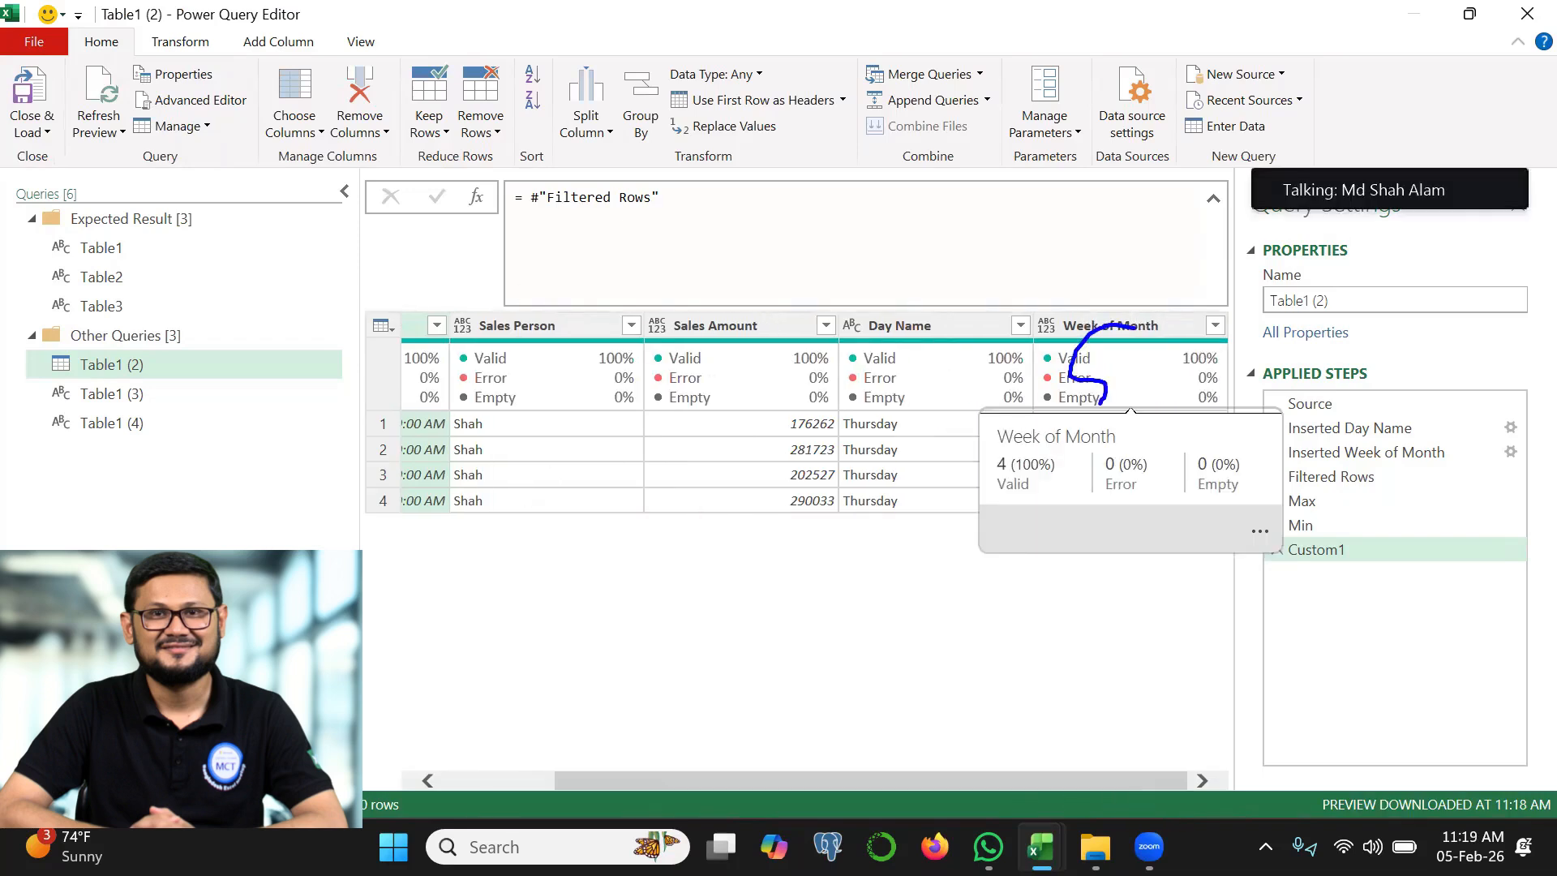
Append [Week of Month] to the #"Filtered Rows" reference to extract that column as a list
left_click(664, 197)
type("[")
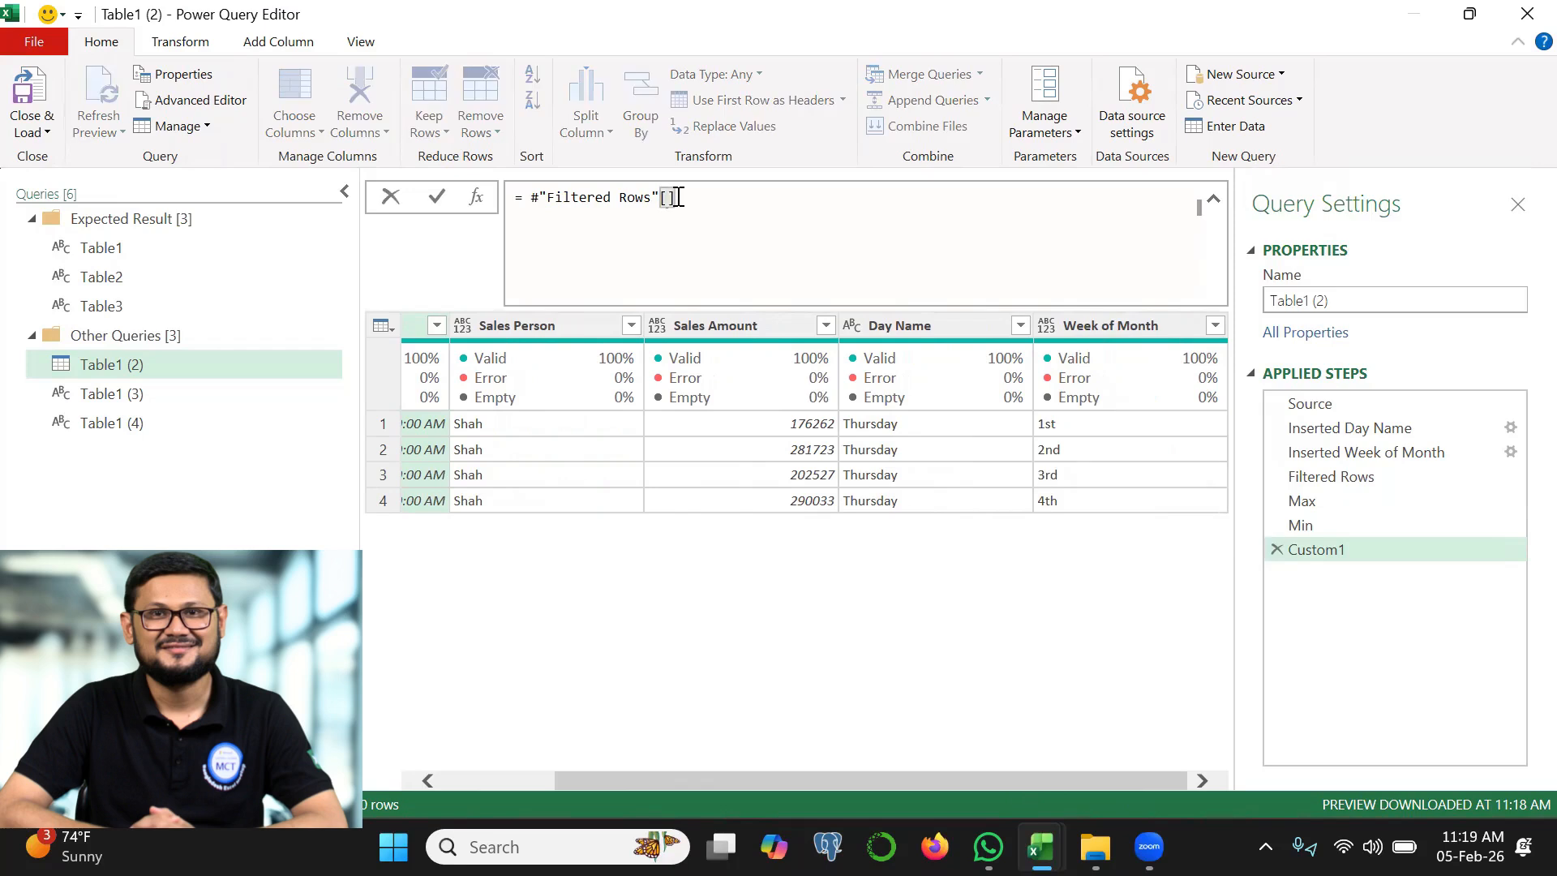
type("Week of Month")
left_click(436, 197)
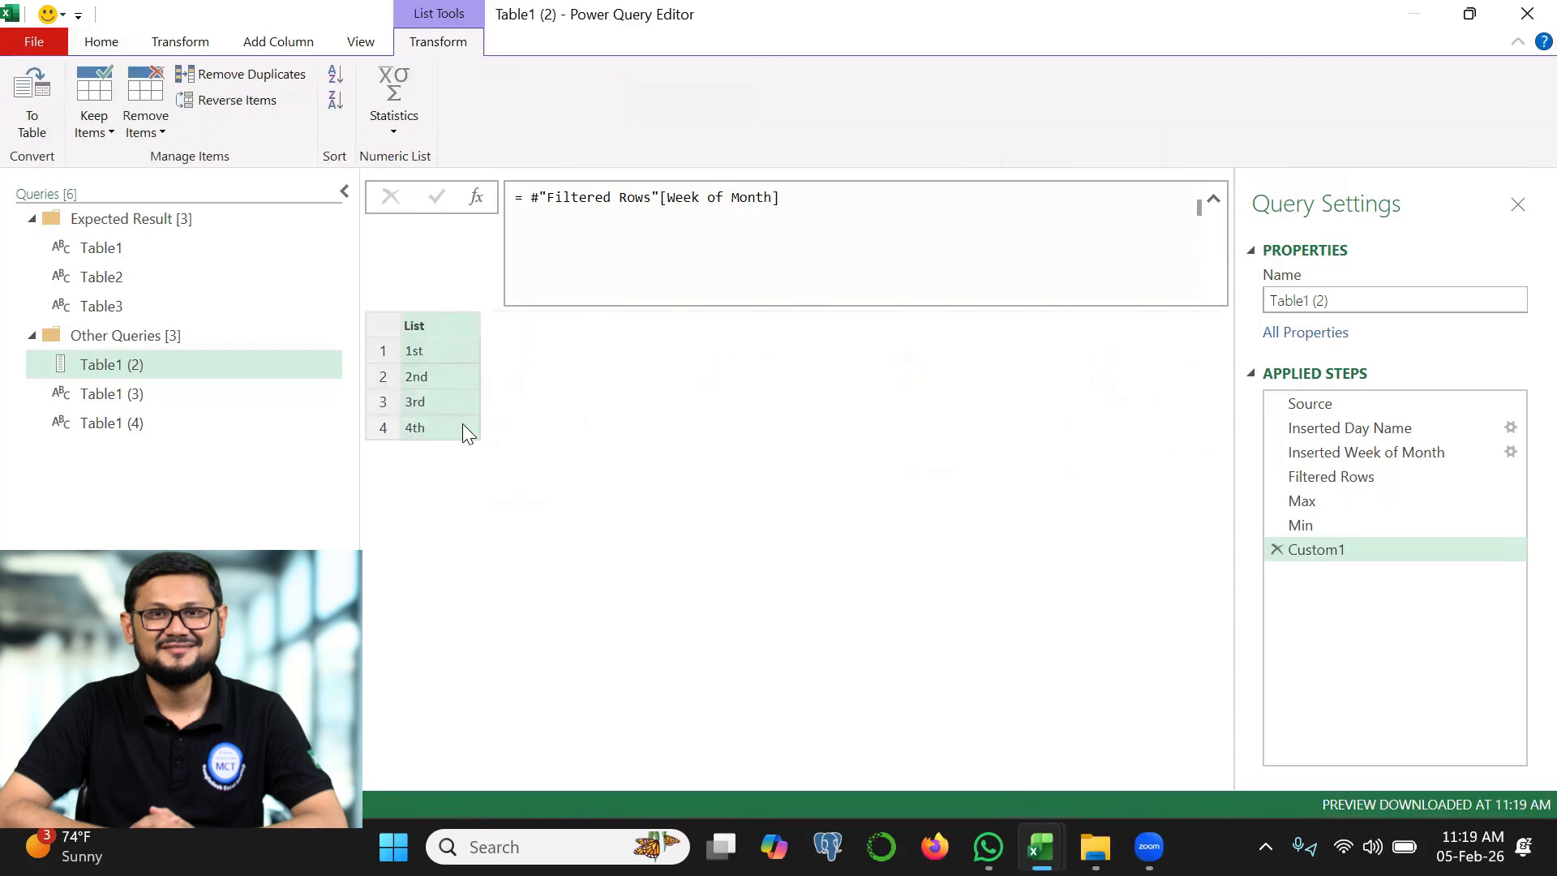
Add the index {0} after [Week of Month] so the formula returns the first item of the list
left_click(818, 195)
type("{")
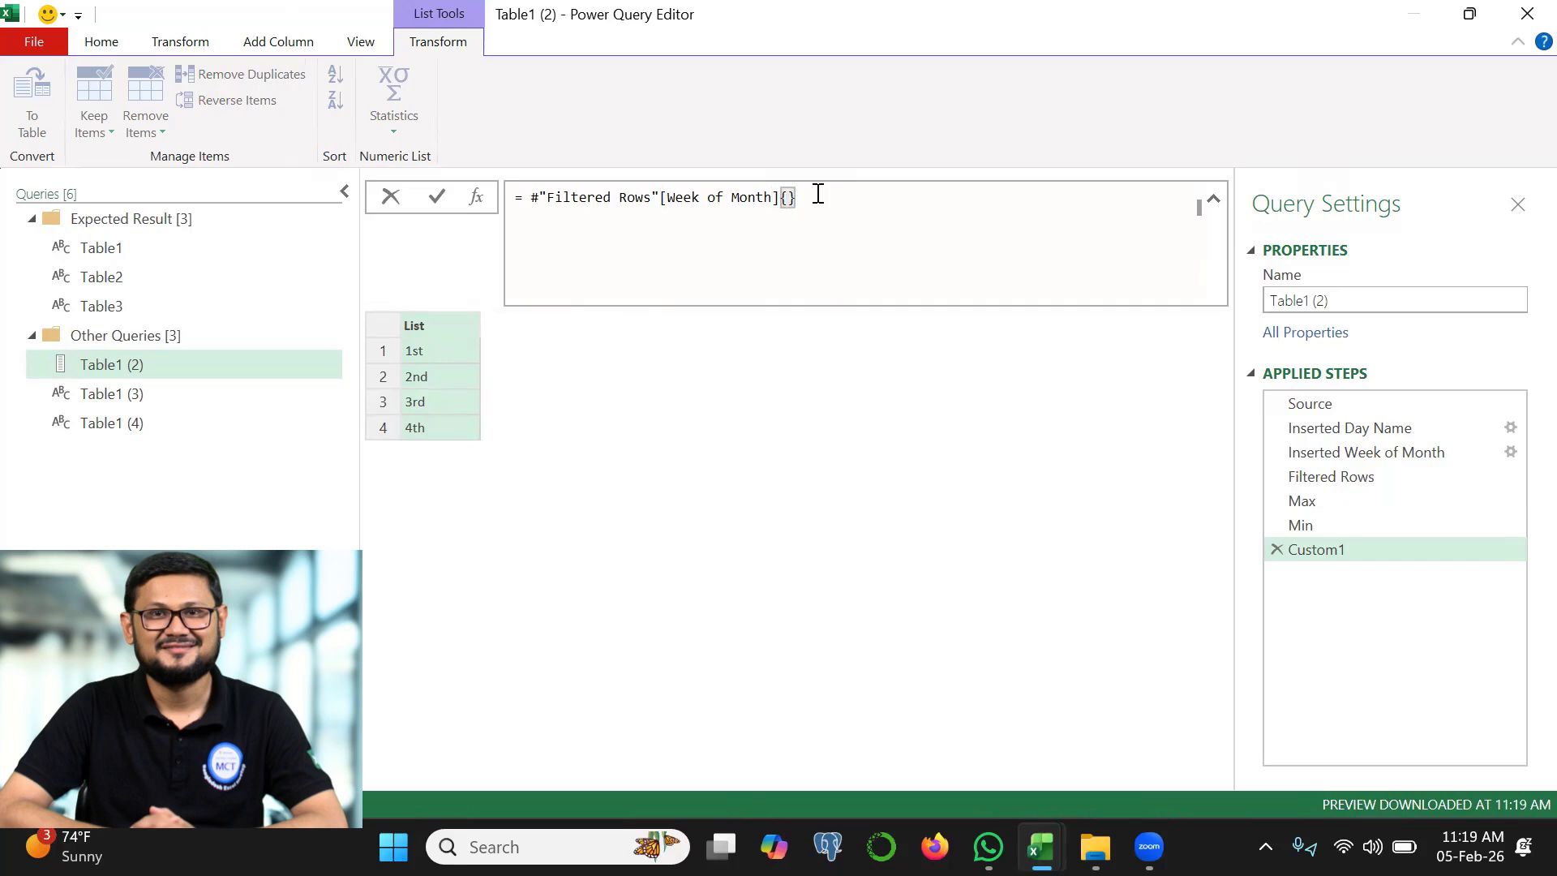
type("0")
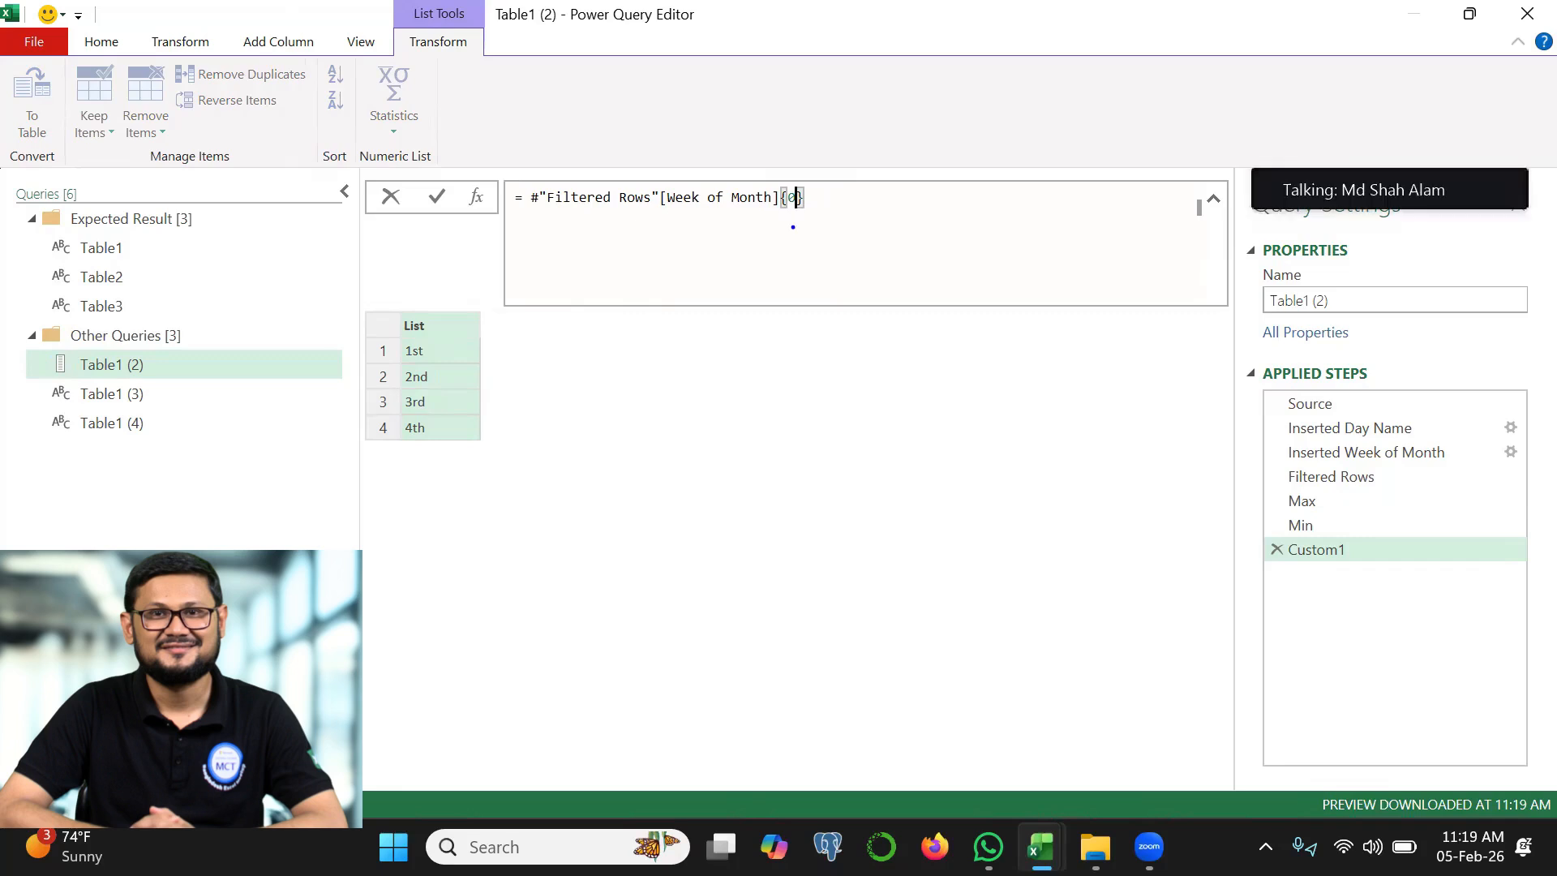
left_click_drag(438, 336, 447, 430)
left_click_drag(765, 216, 796, 217)
key("Return")
mouse_move(373, 348)
left_mouse_down()
mouse_move(380, 311)
mouse_move(376, 344)
left_mouse_up()
key("Escape")
left_click(731, 244)
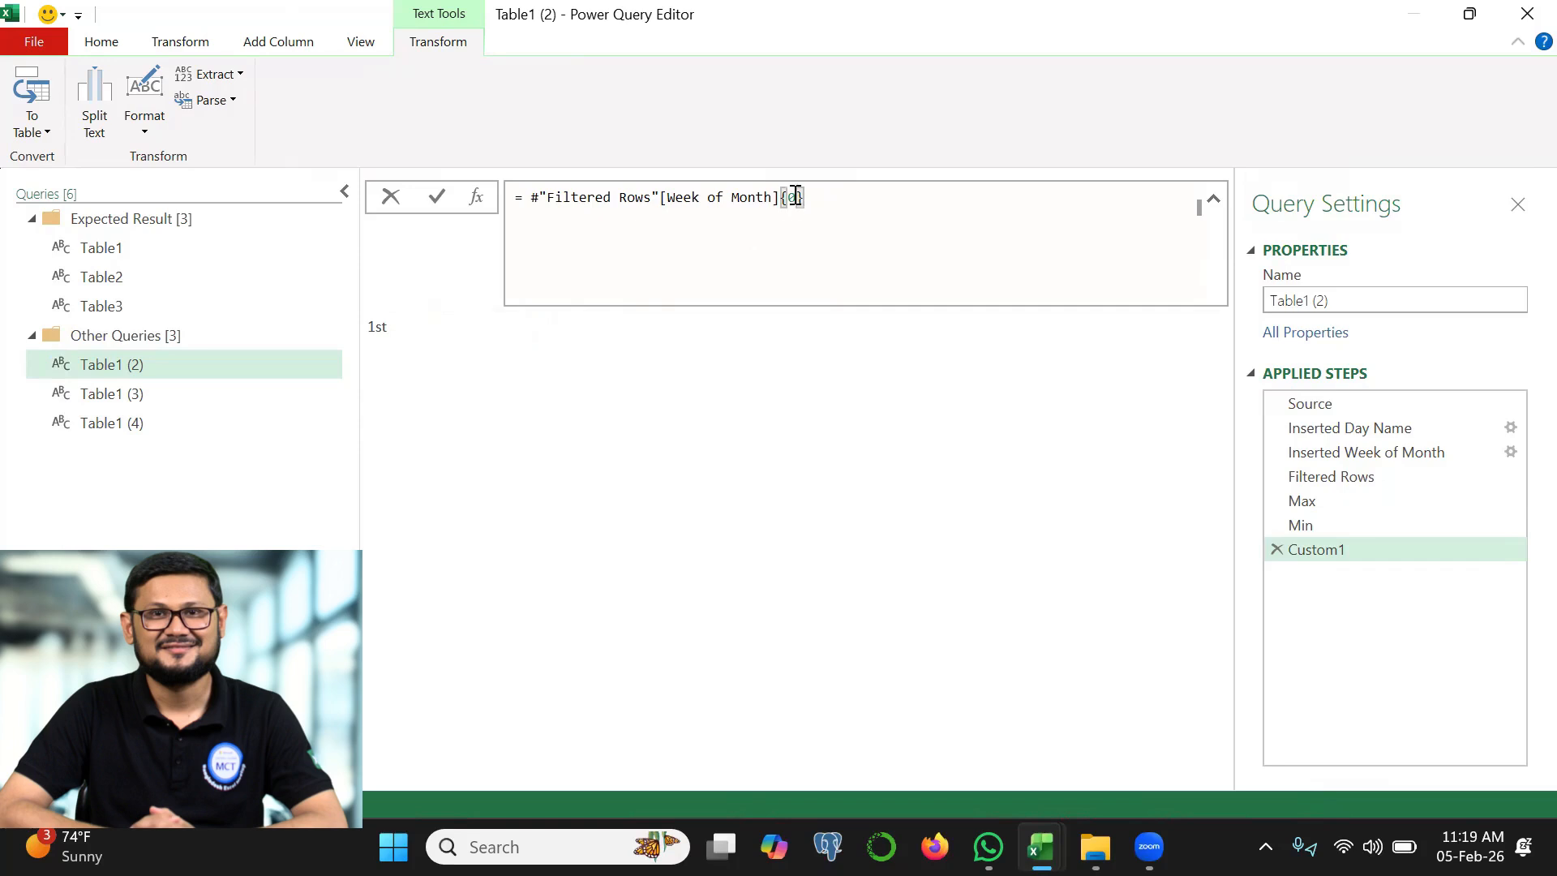
Change the index in the Week of Month formula to 3
double_click(792, 197)
type("3")
left_click(437, 196)
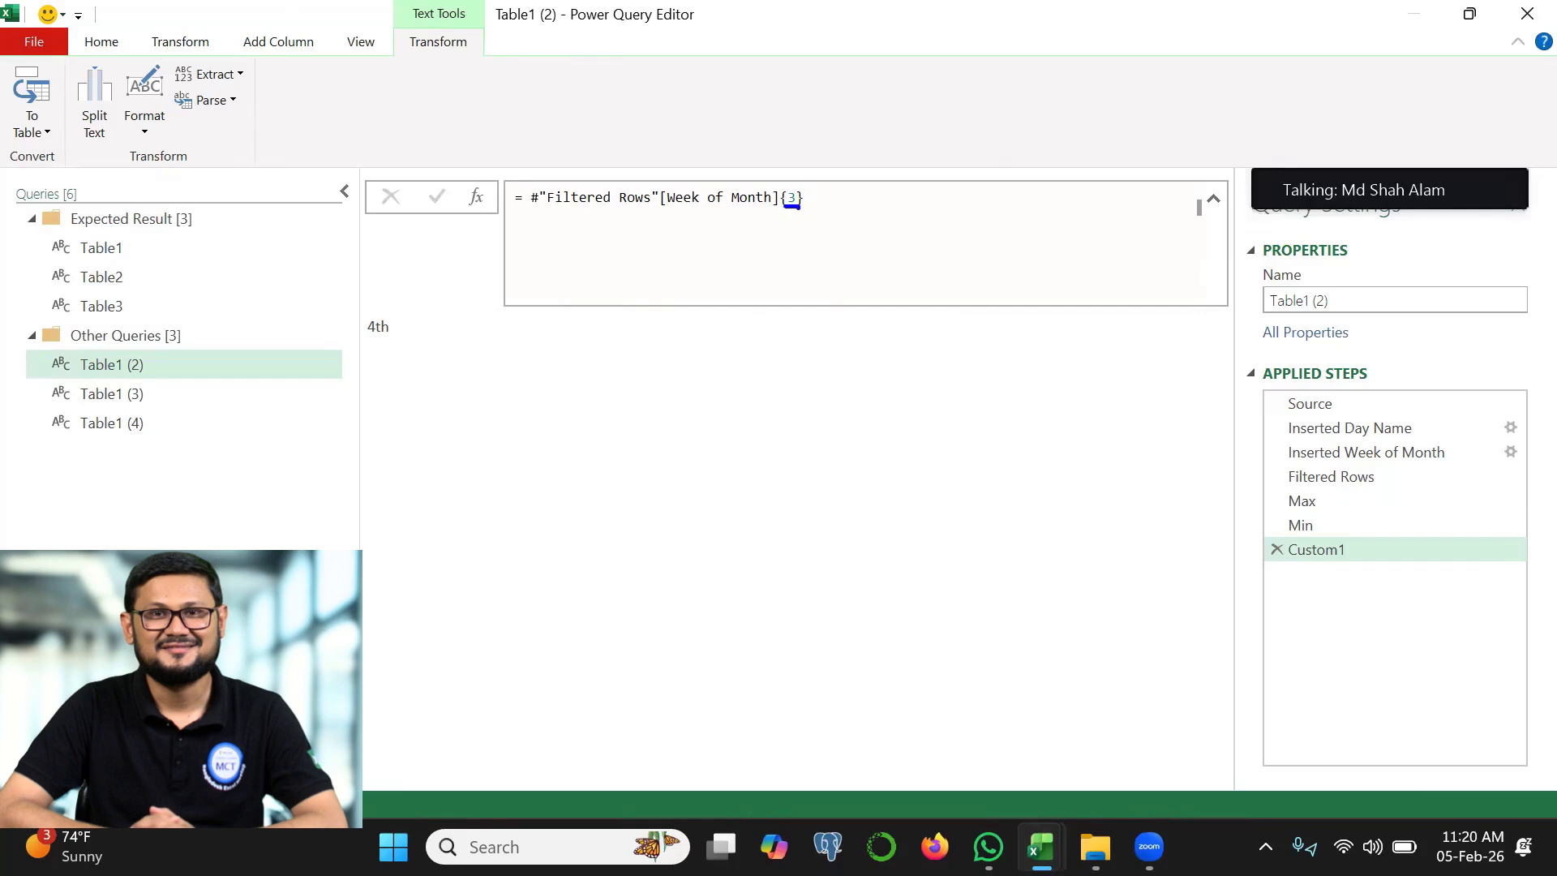
Replace the fixed index inside the braces with List.PositionOf(#"Filtered Rows"[Sales Amount], Max)
double_click(791, 198)
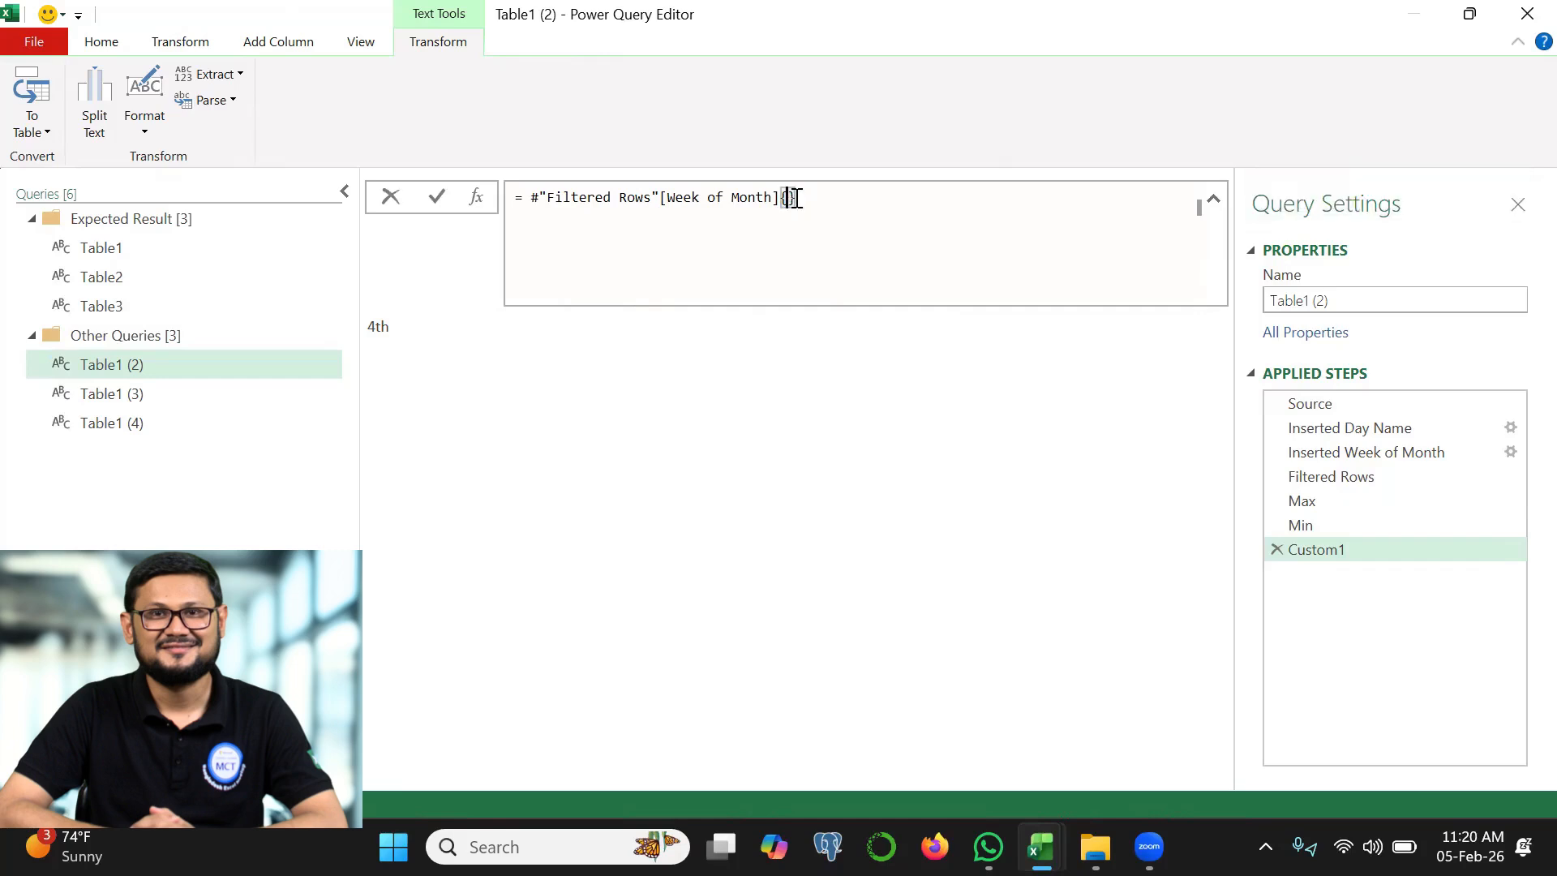
type(".position")
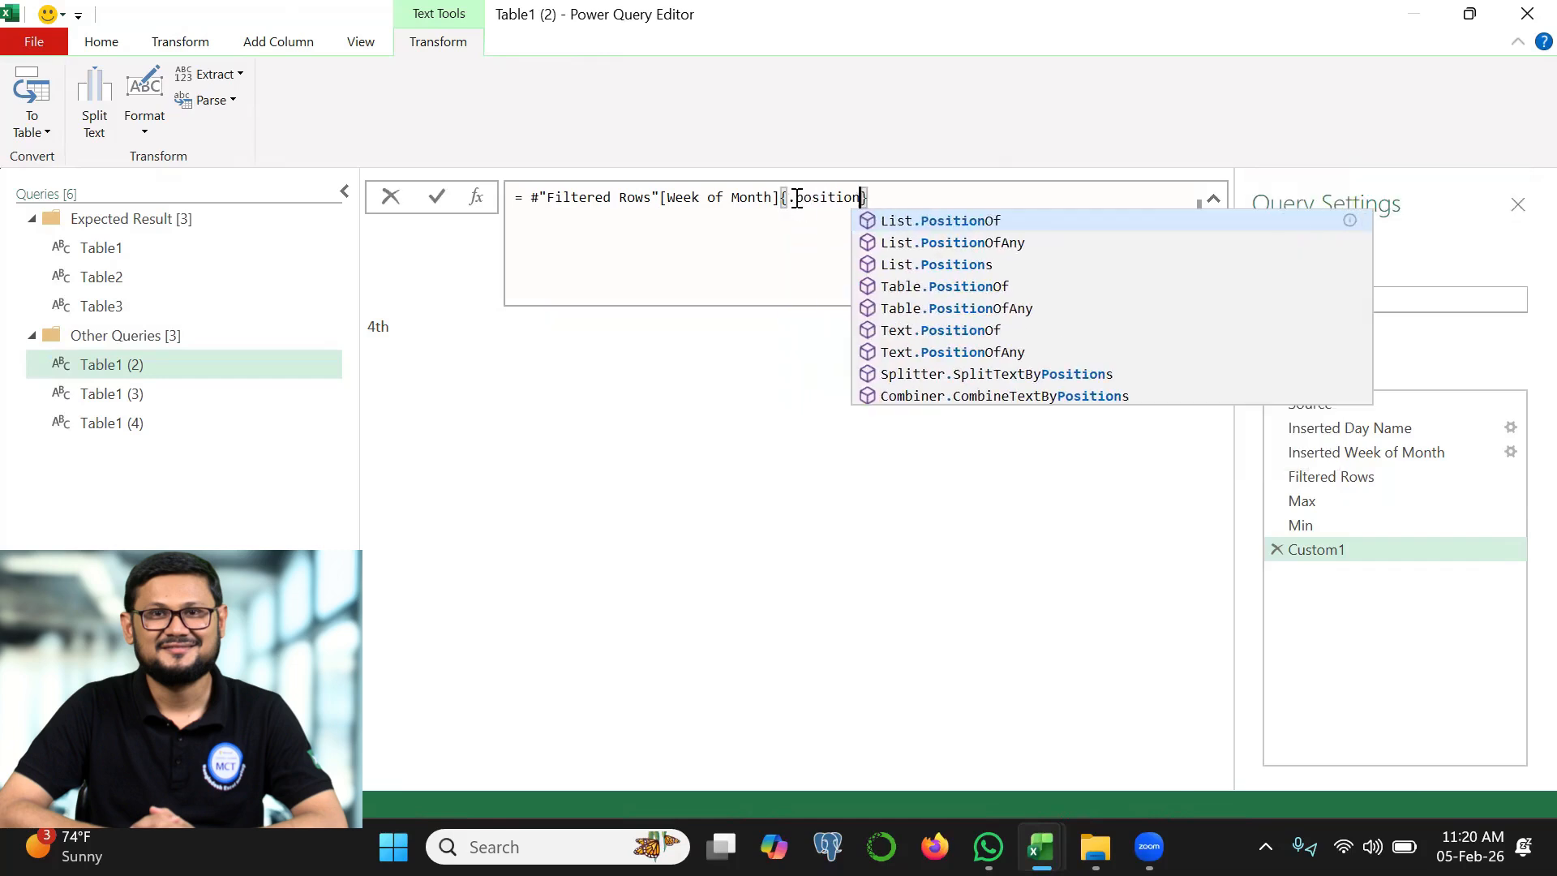
left_click(945, 222)
type("(")
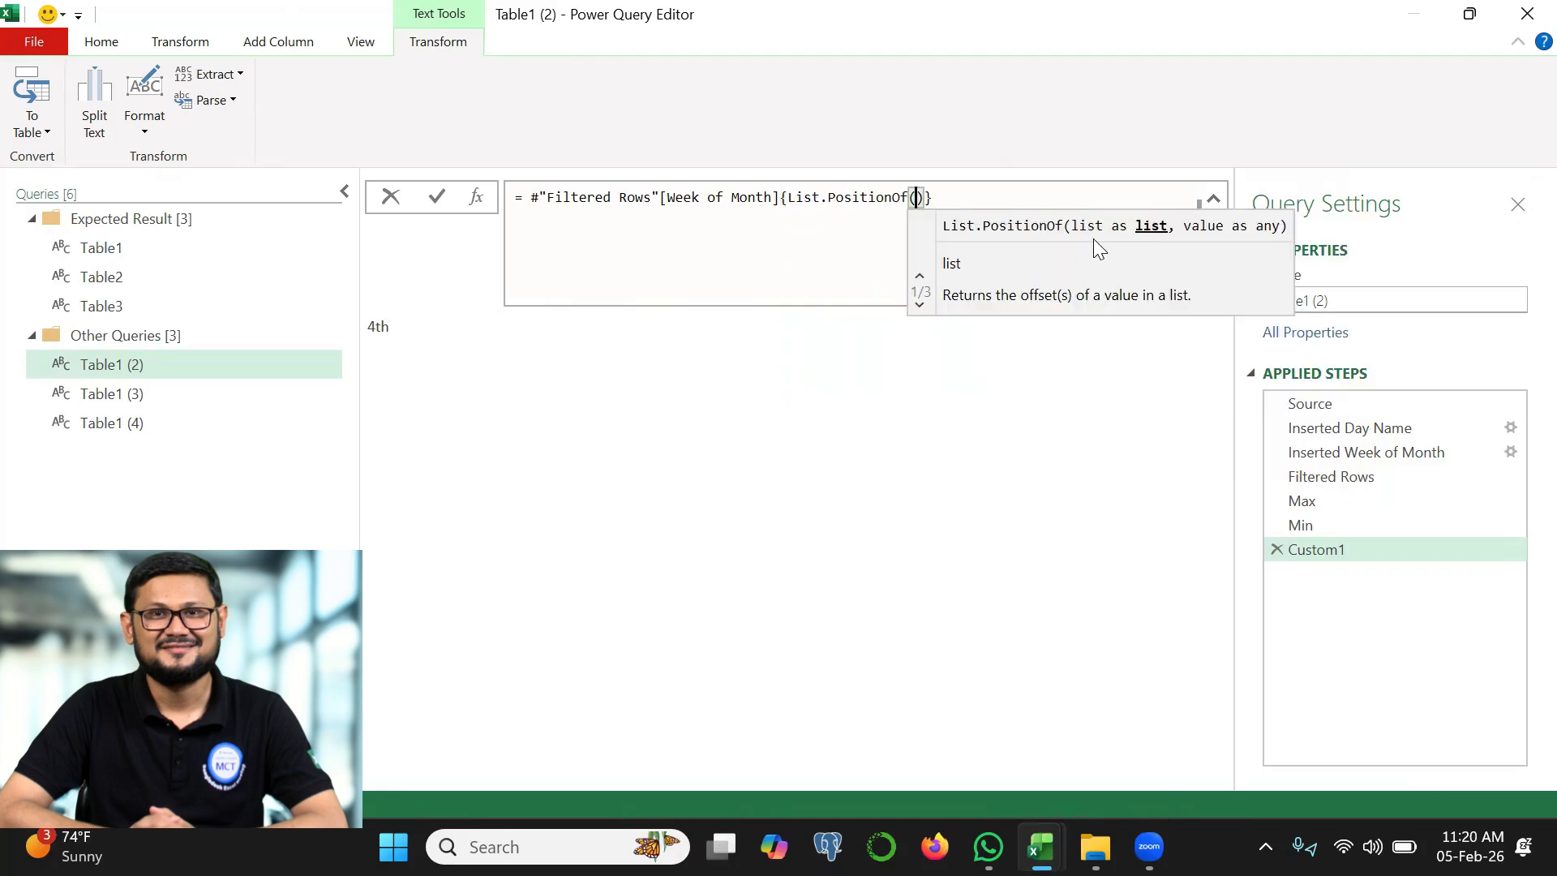
type("fil")
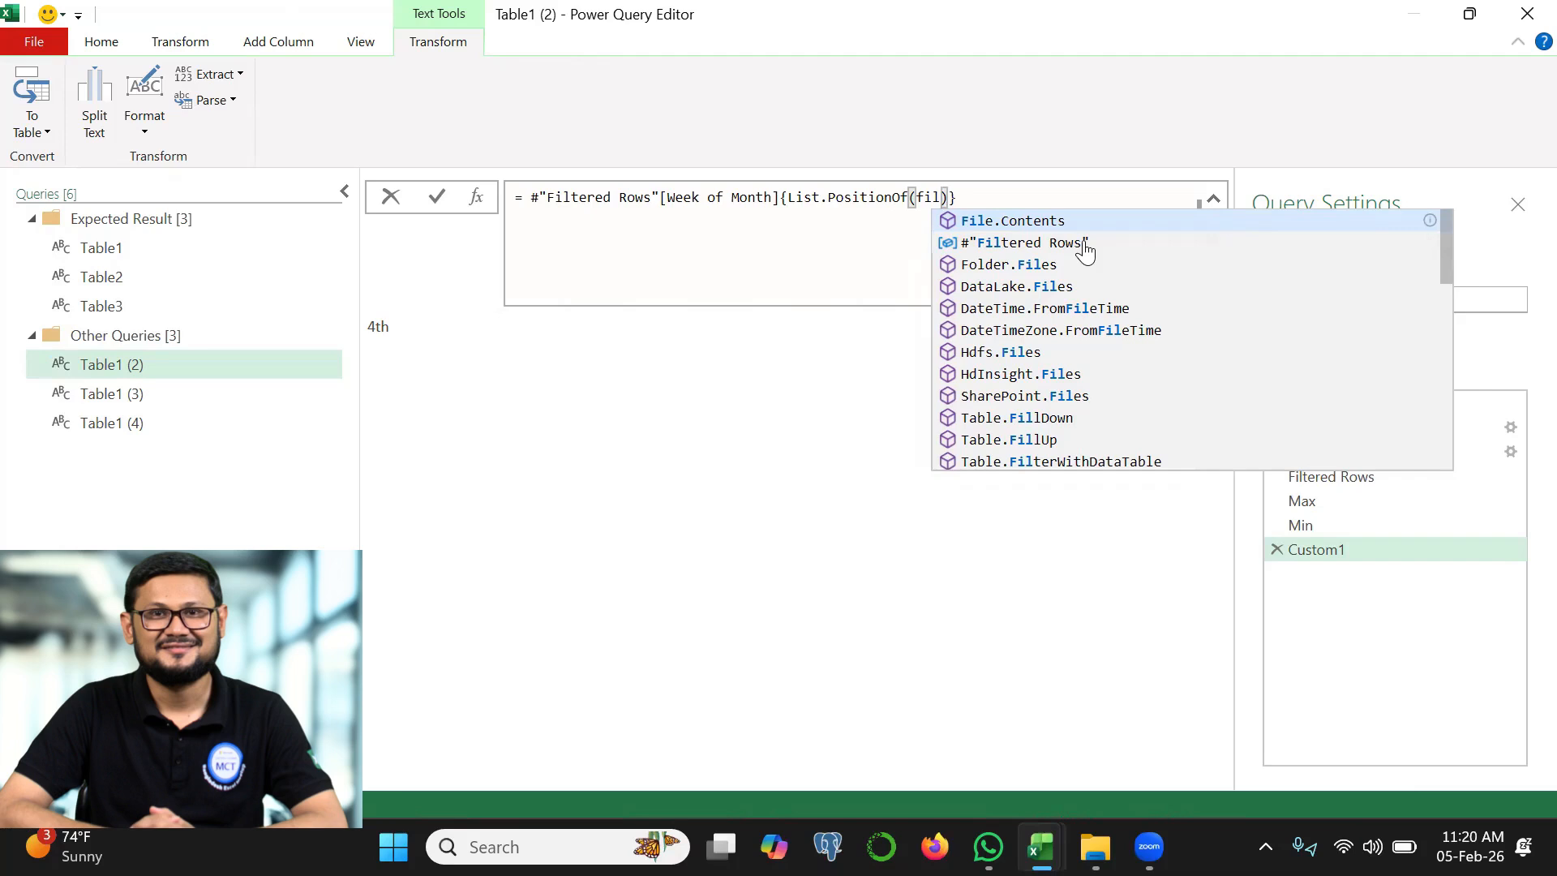
left_click(1084, 244)
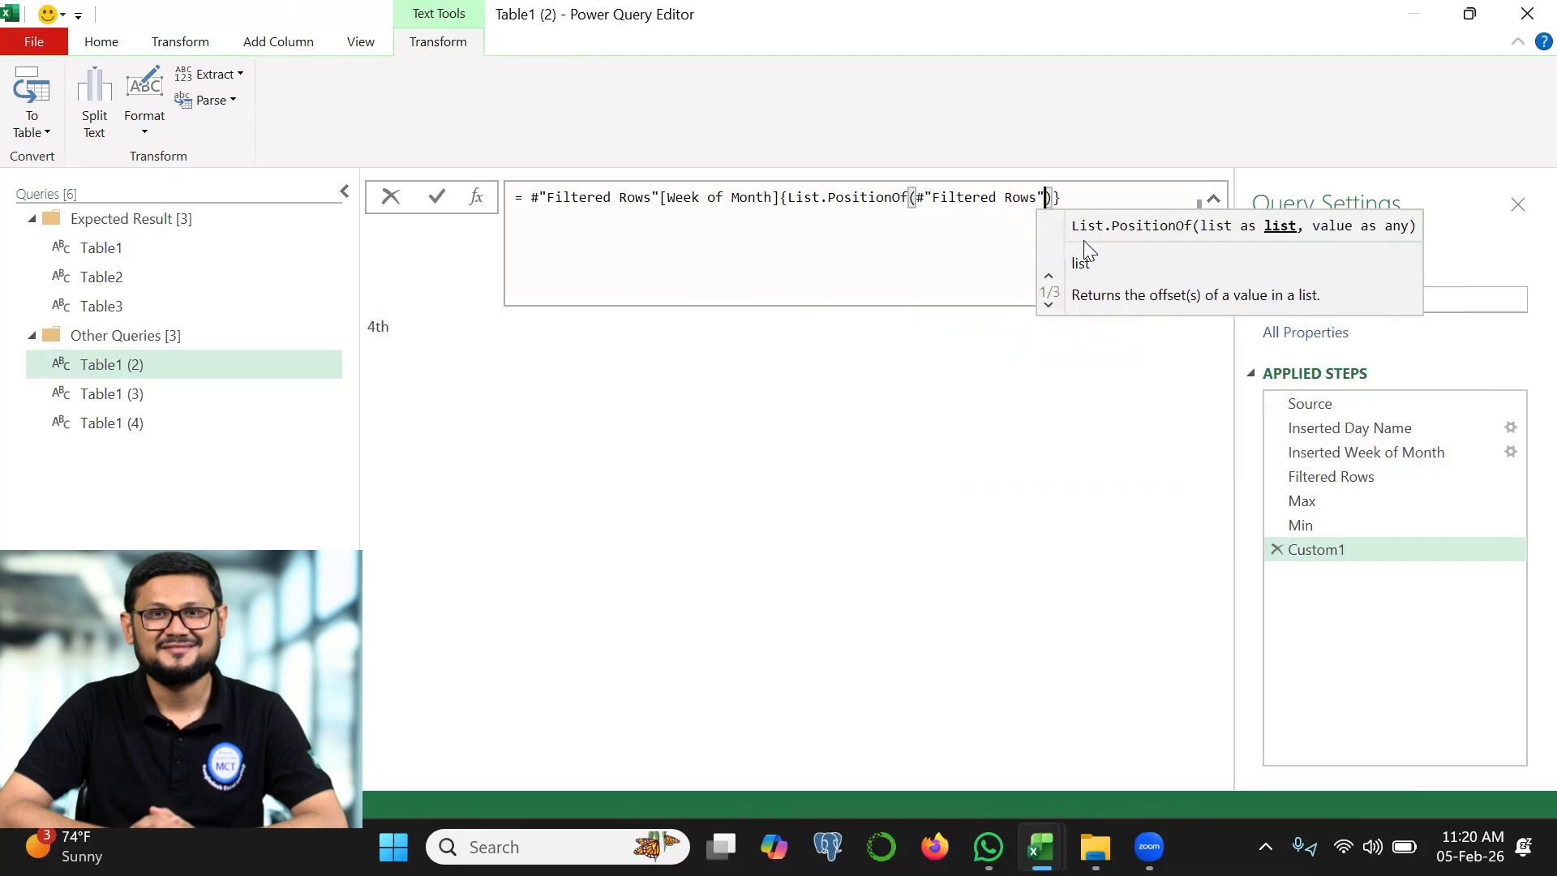
type("[Sales Amount]")
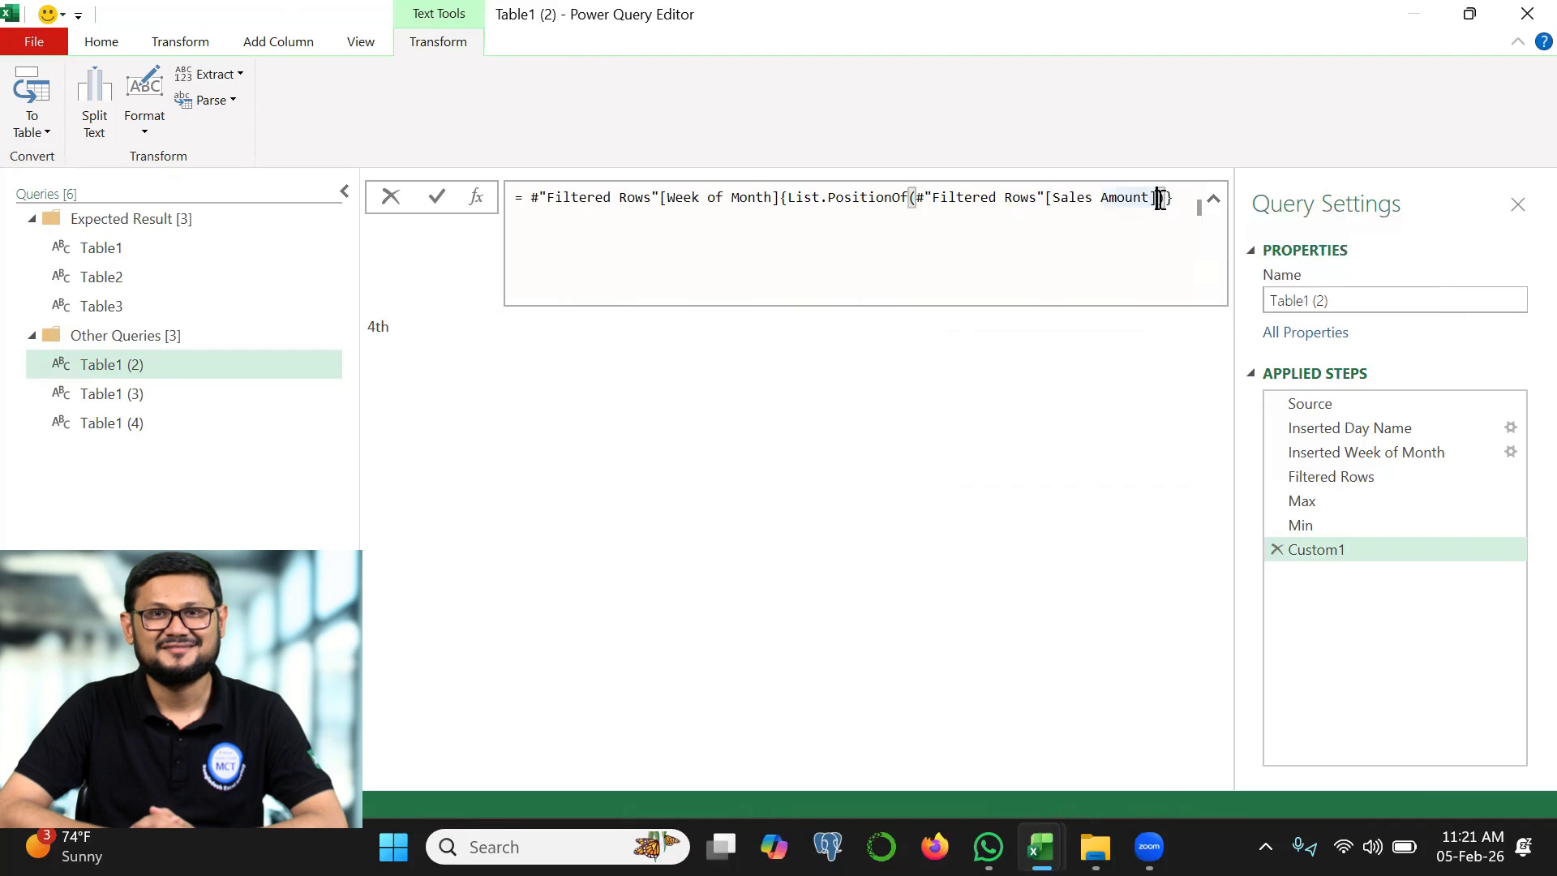
type(",")
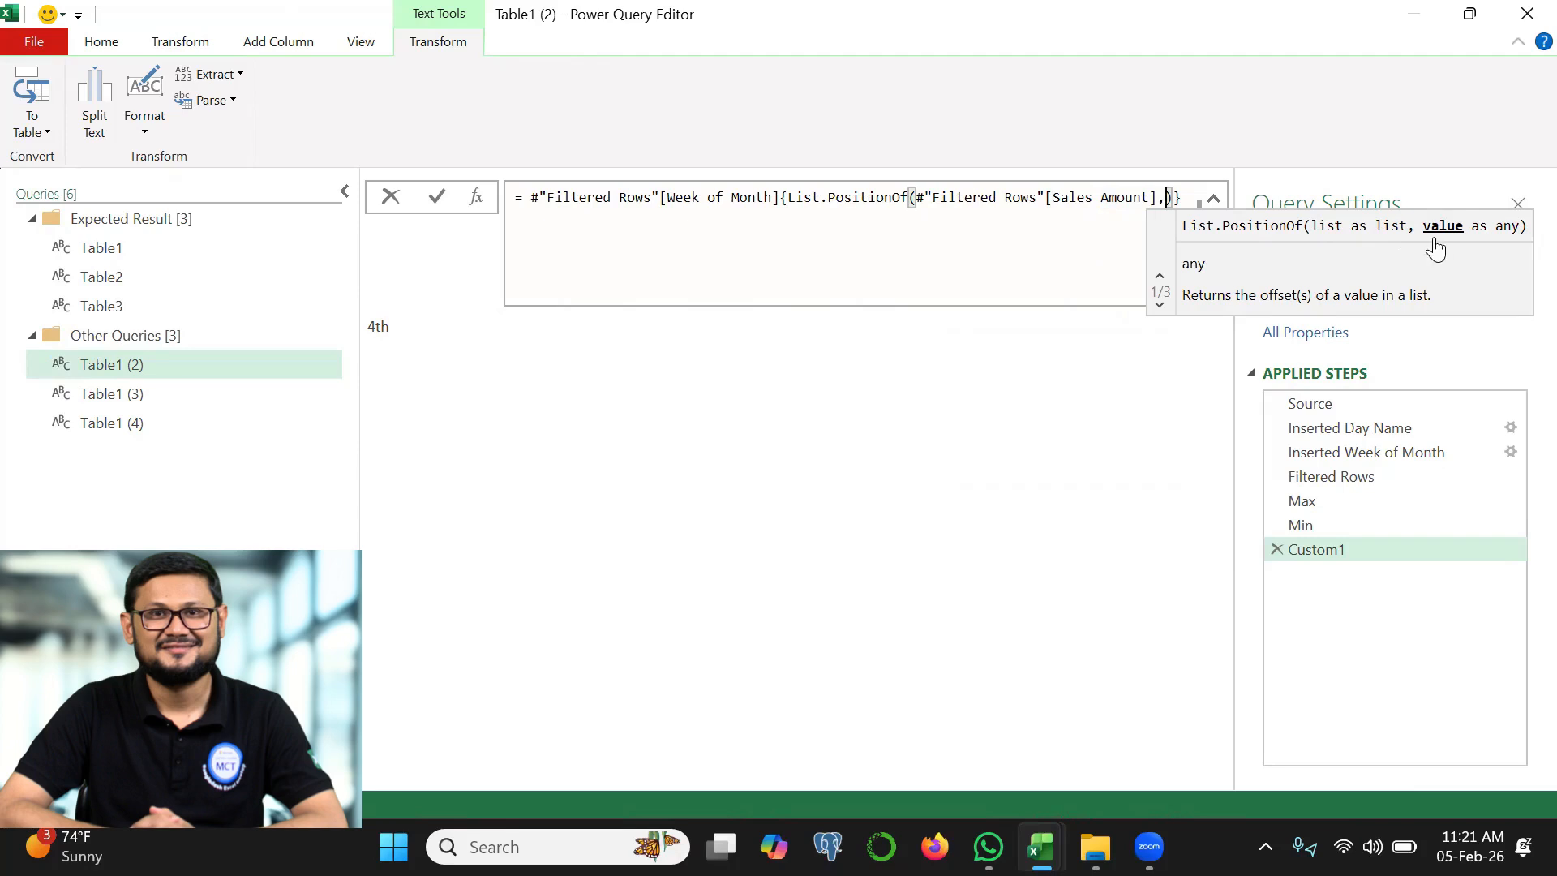
type(" Max")
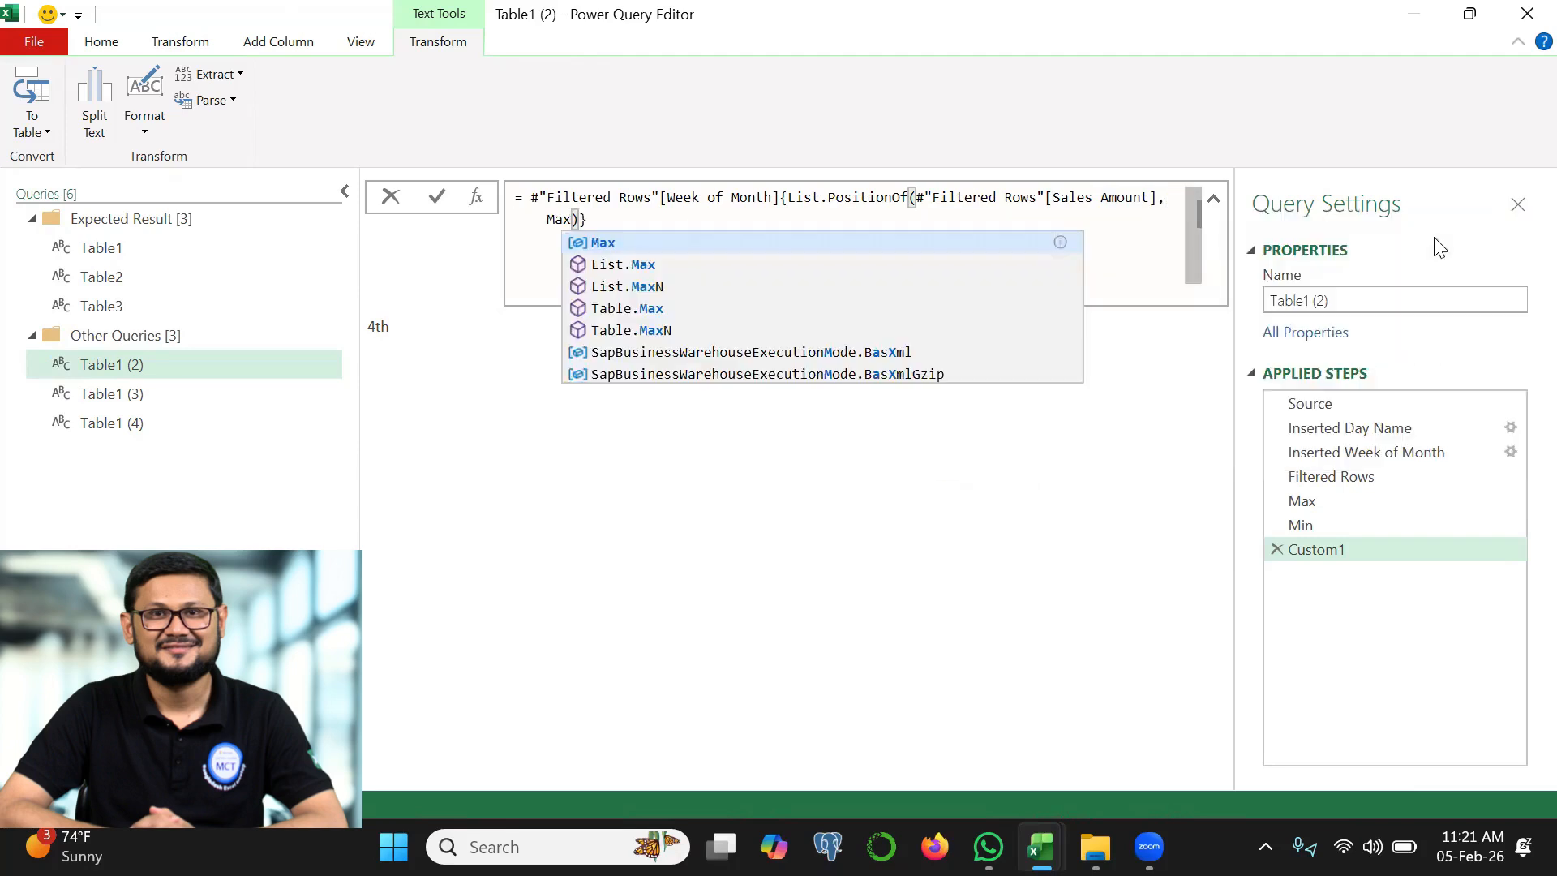
left_click(440, 204)
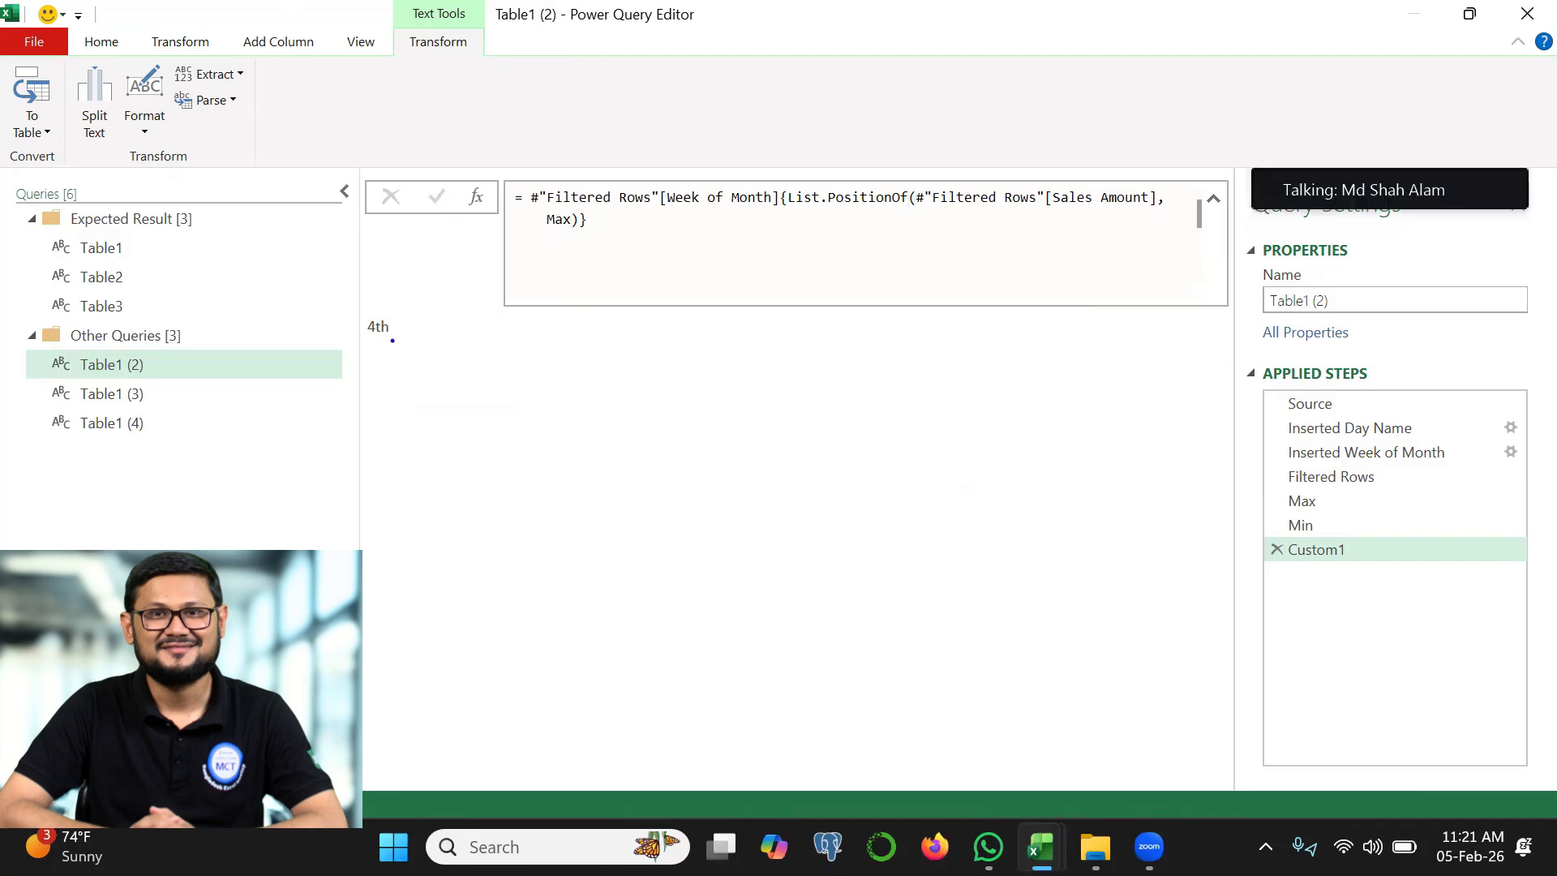
left_click_drag(408, 314, 412, 285)
left_click_drag(543, 226, 608, 225)
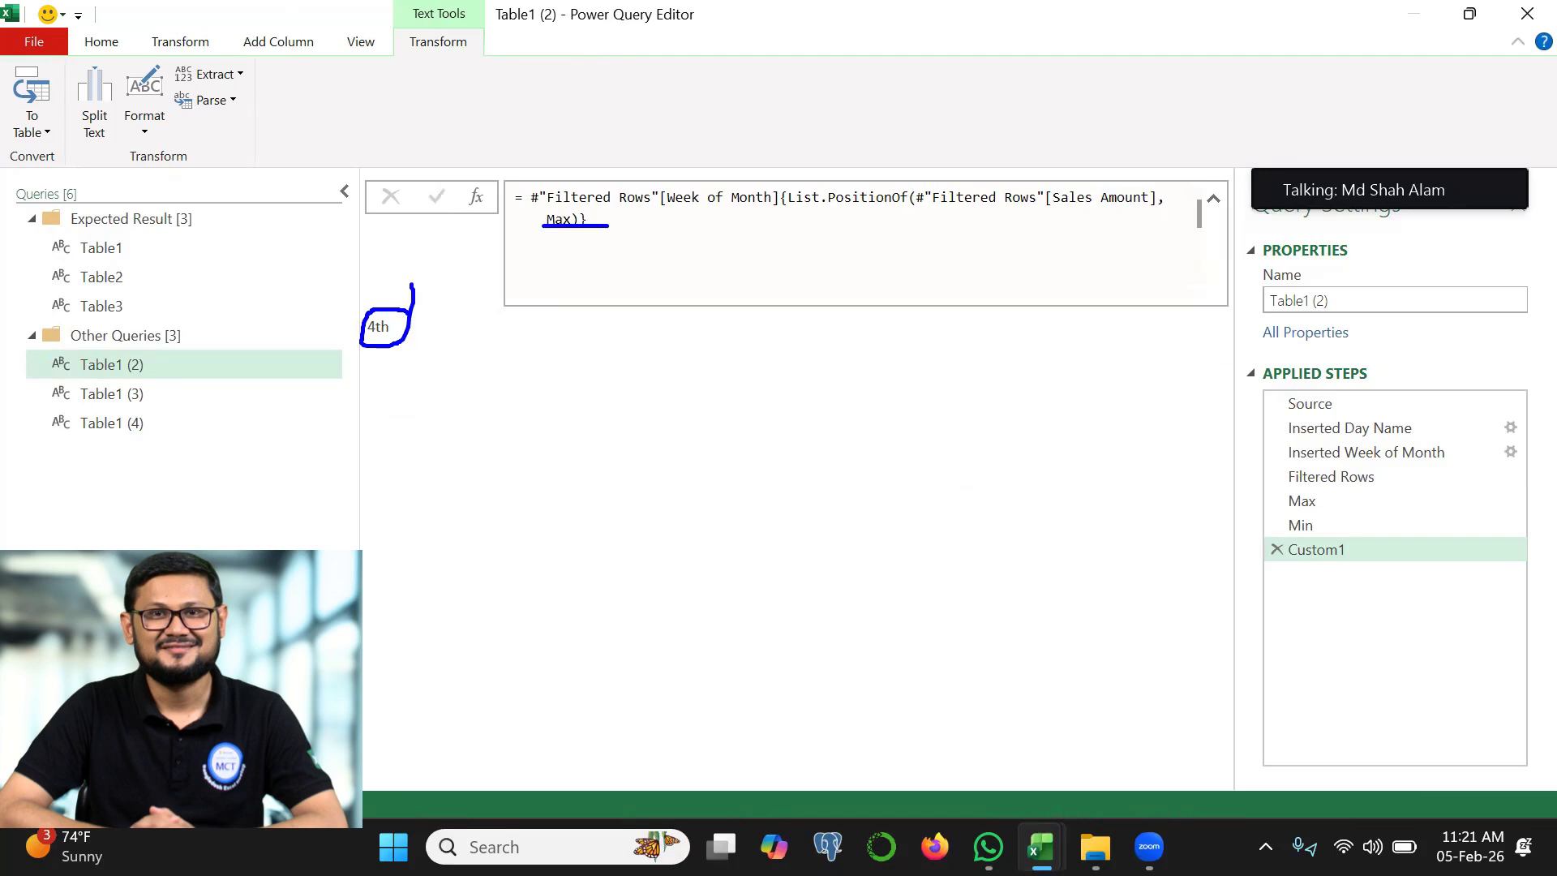
Copy the Week of Month formula into a new custom step and change its lookup value from Max to Min
left_click(515, 199)
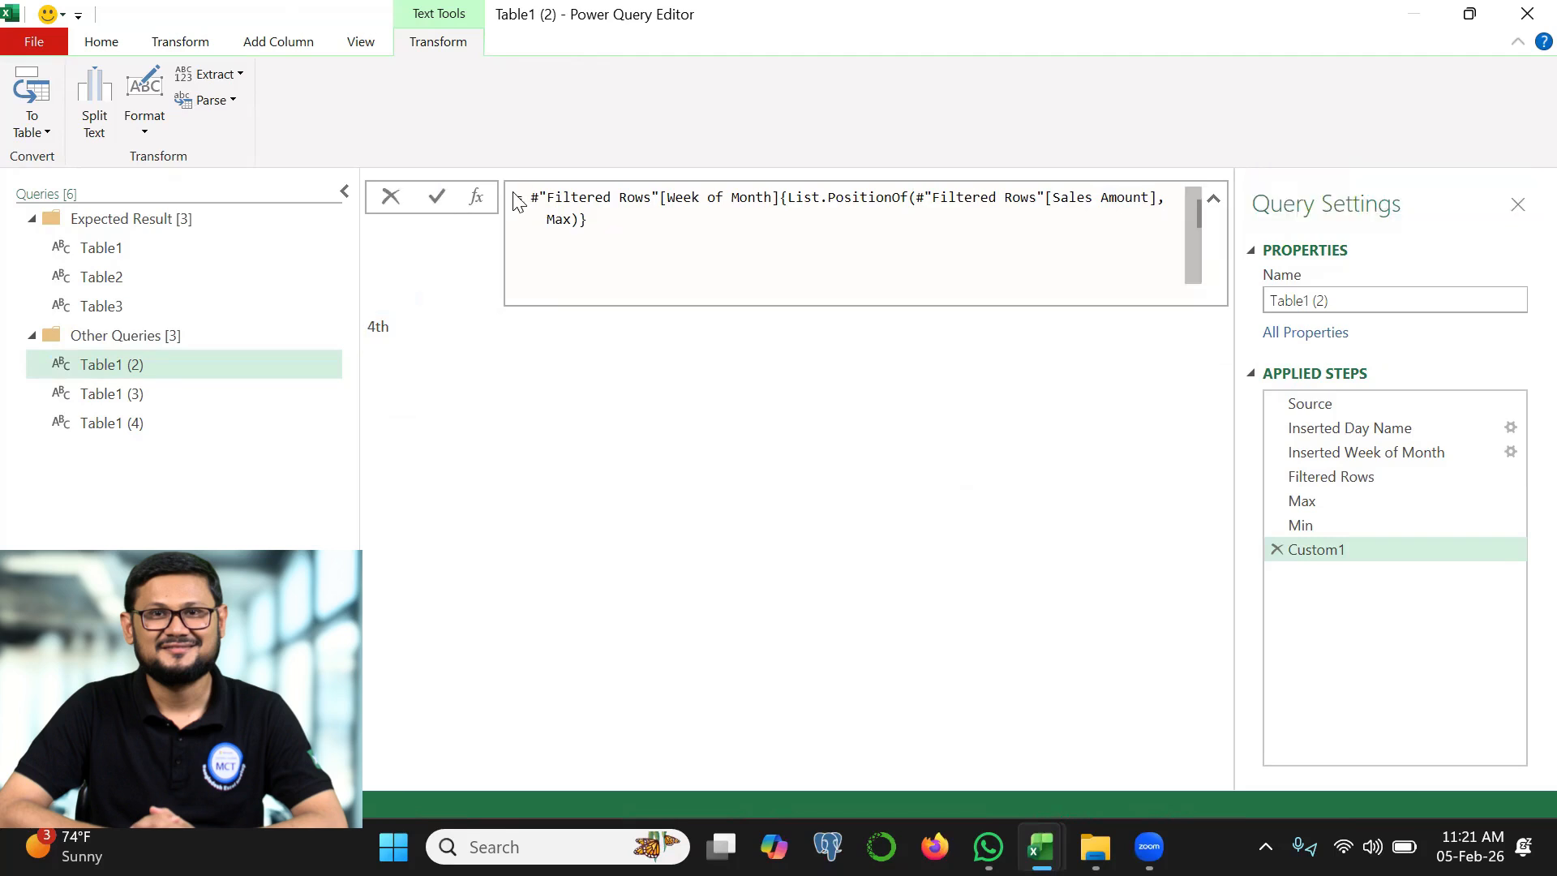
key("ctrl+a")
key("ctrl+c")
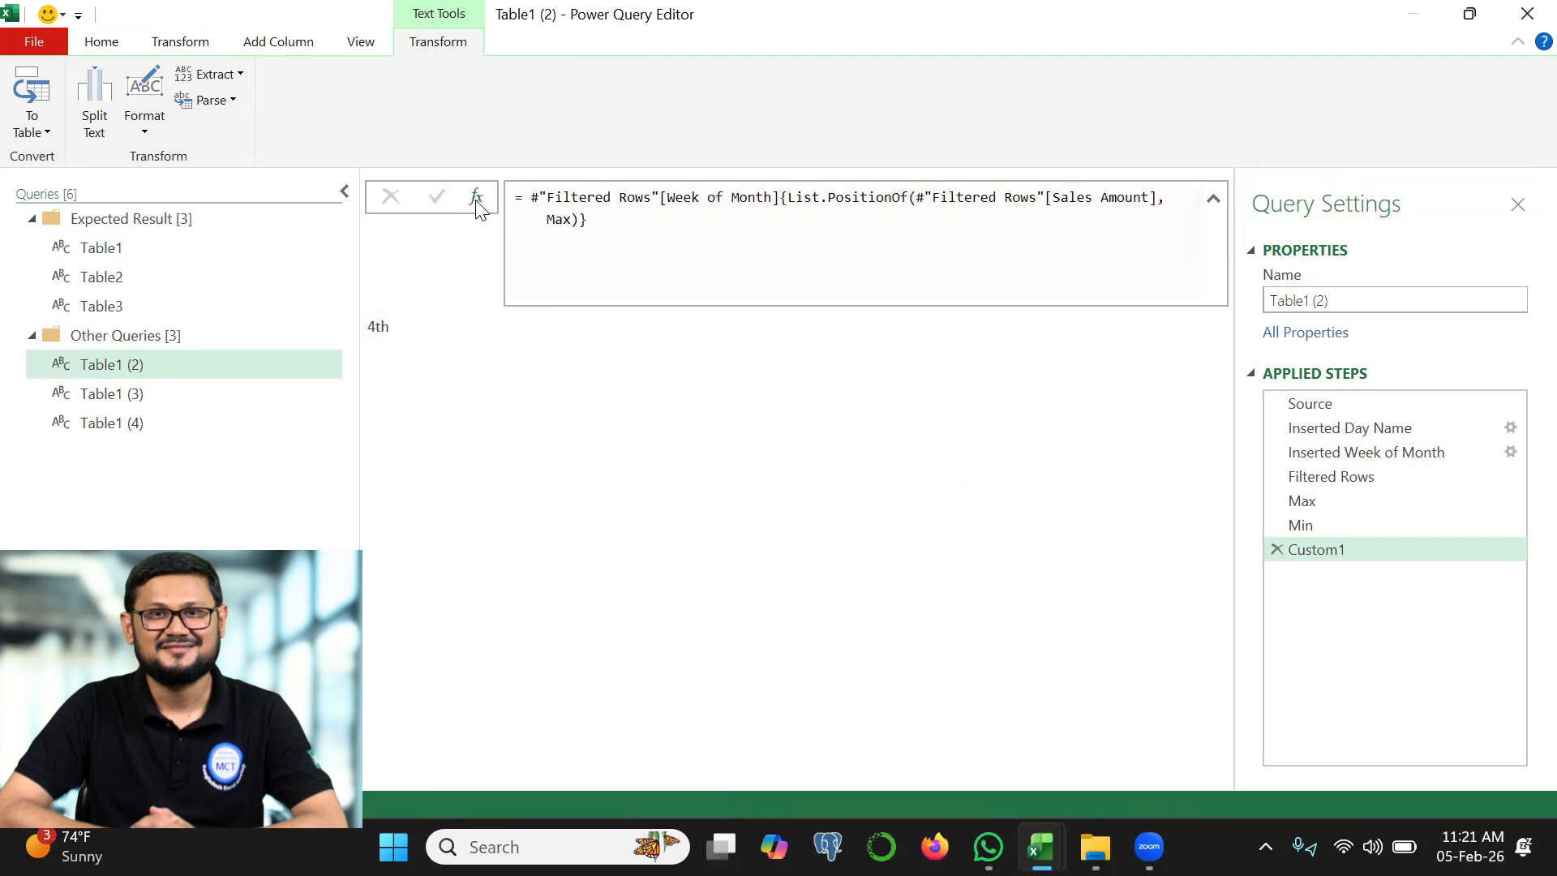
left_click(476, 198)
key("ctrl+a")
key("ctrl+v")
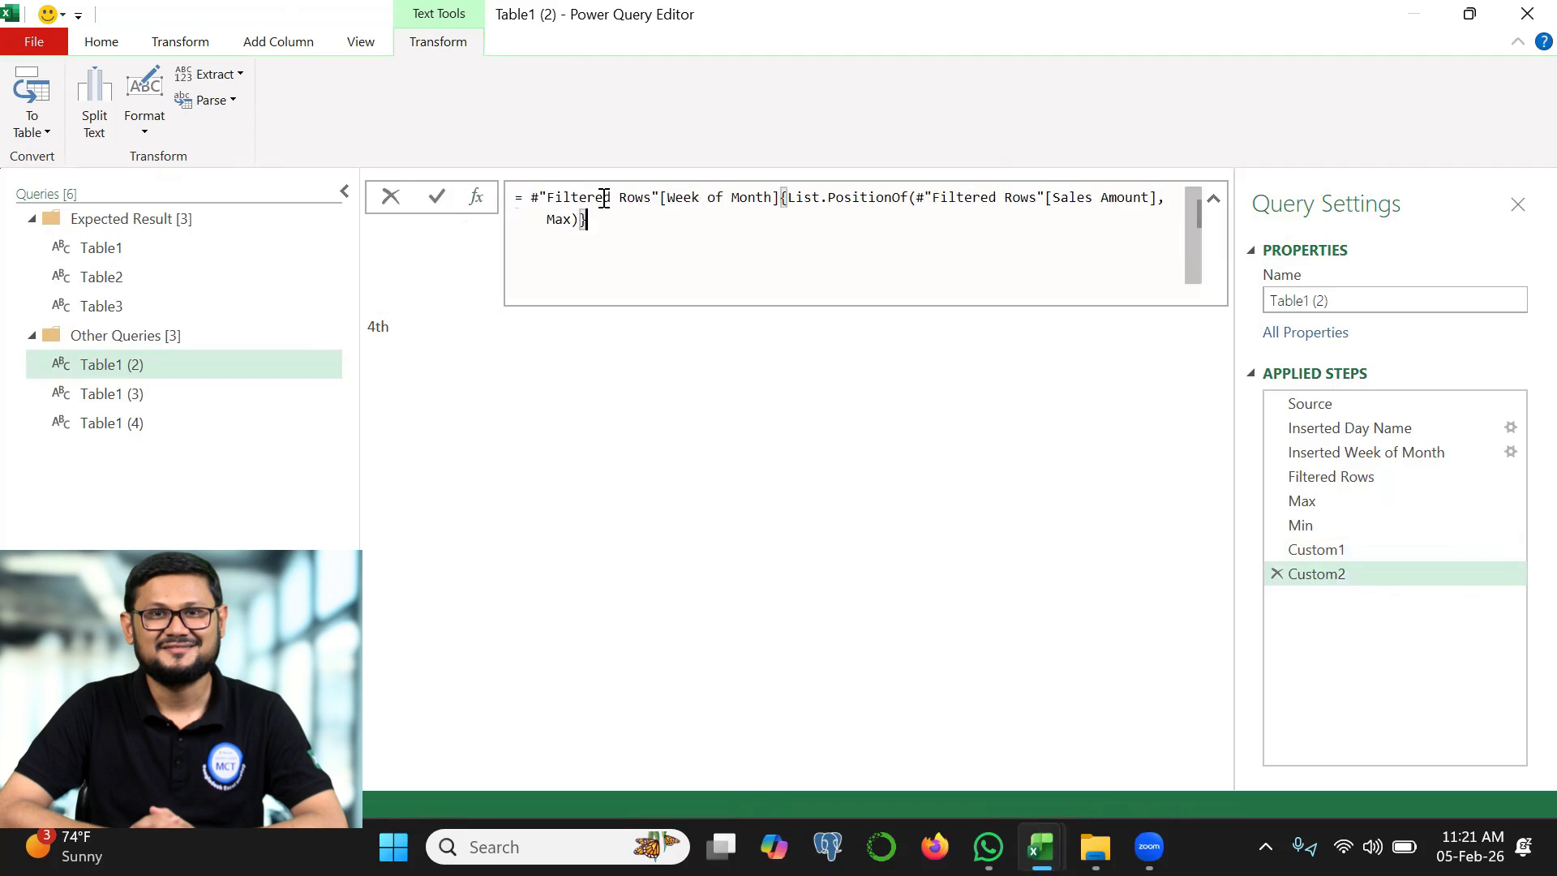
double_click(560, 219)
type("Min")
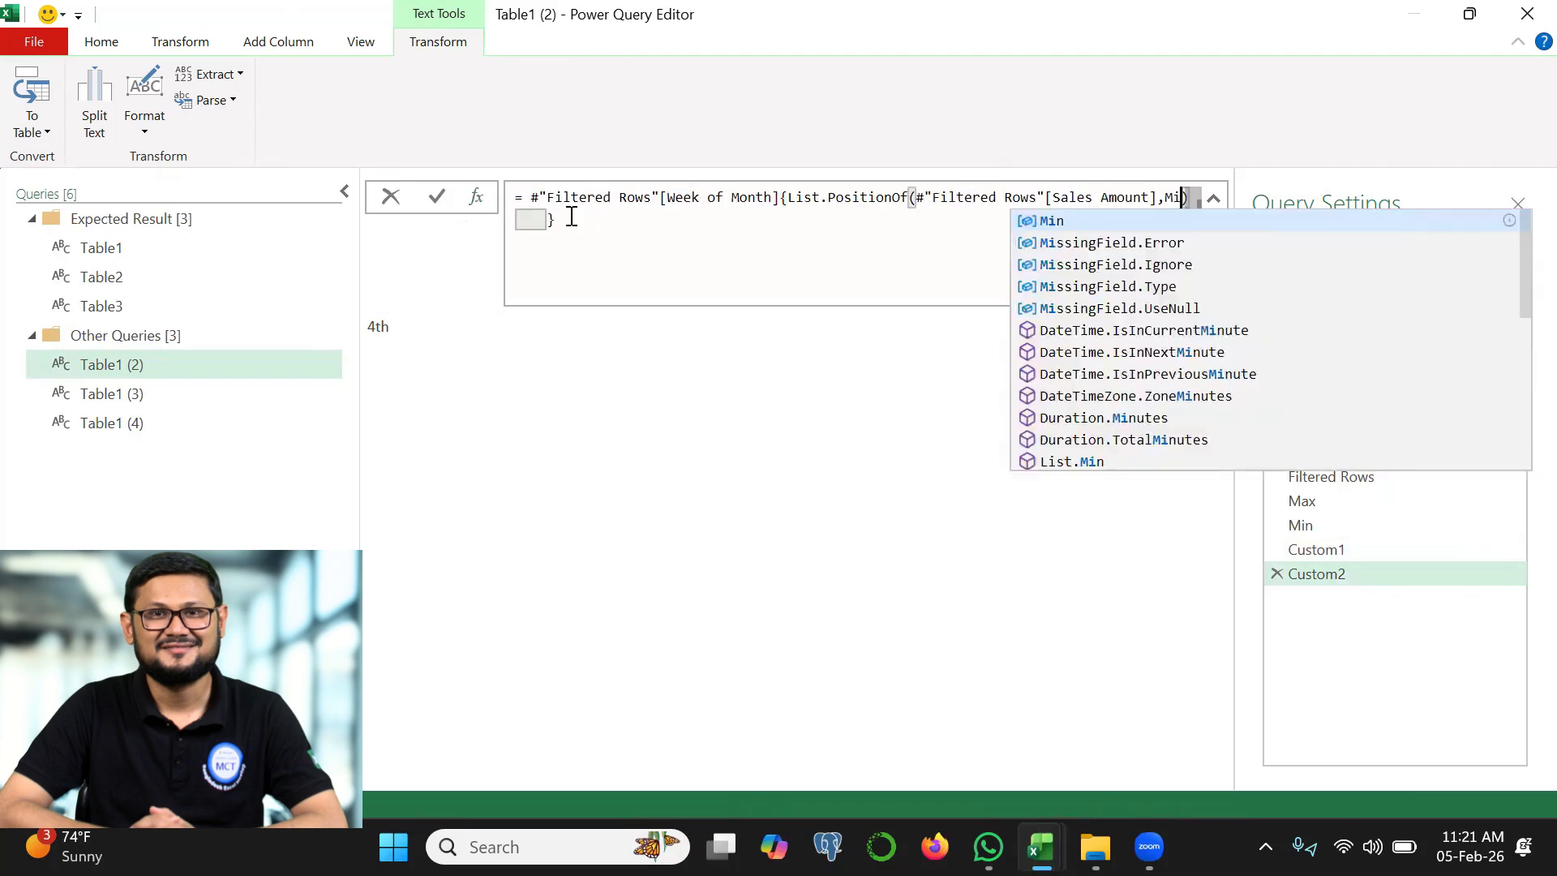
left_click(438, 197)
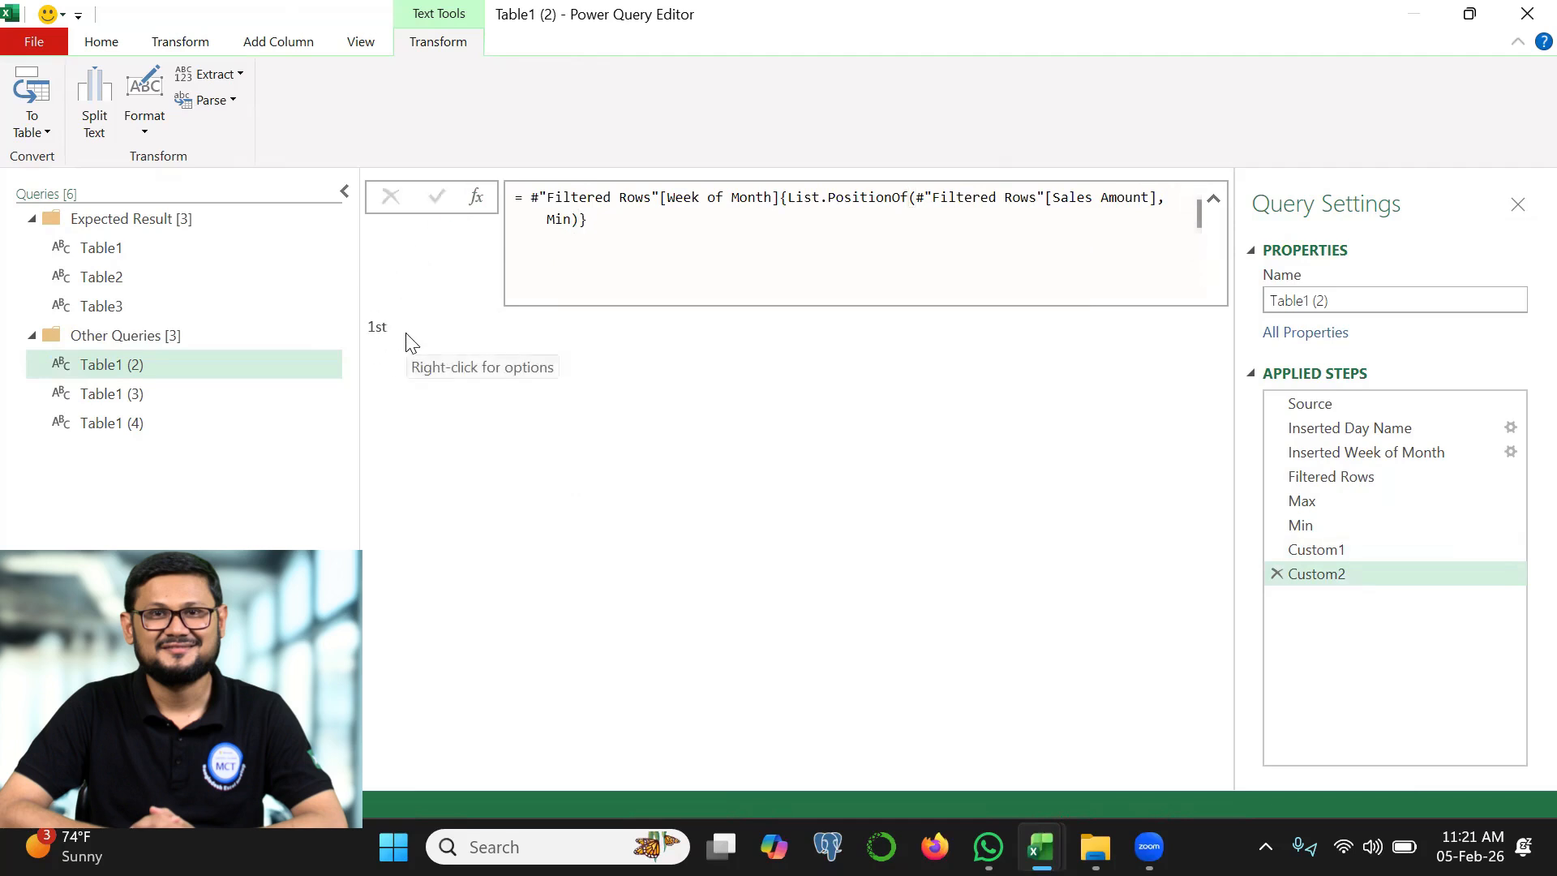
Rename the Custom1 step as MaxWeek and the Custom2 step as MinWeek
left_click(1352, 554)
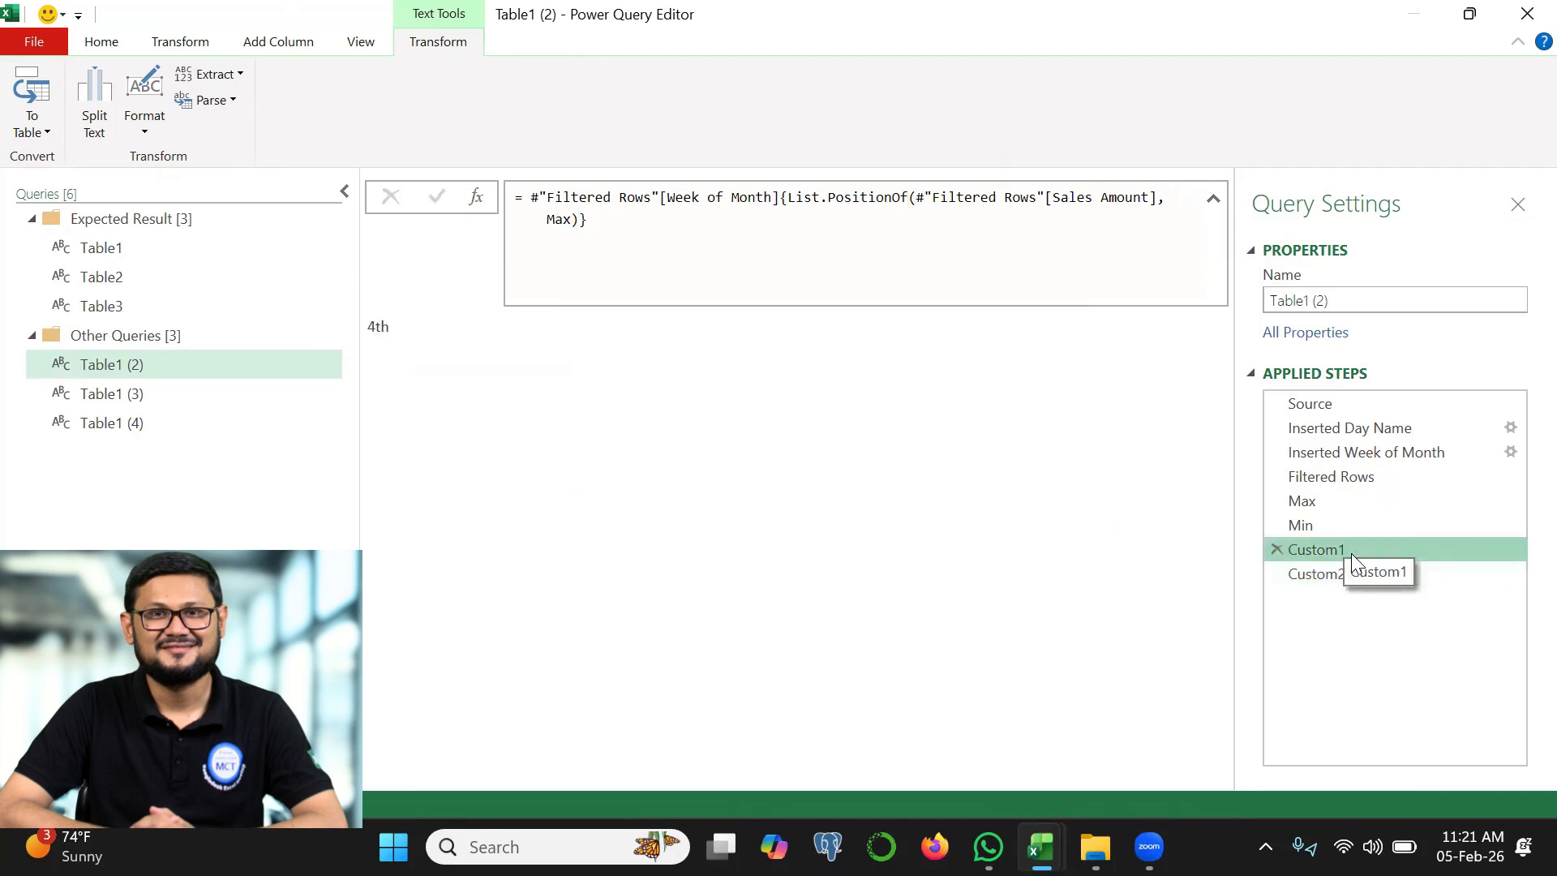
right_click(1351, 553)
left_click(1397, 589)
type("Max")
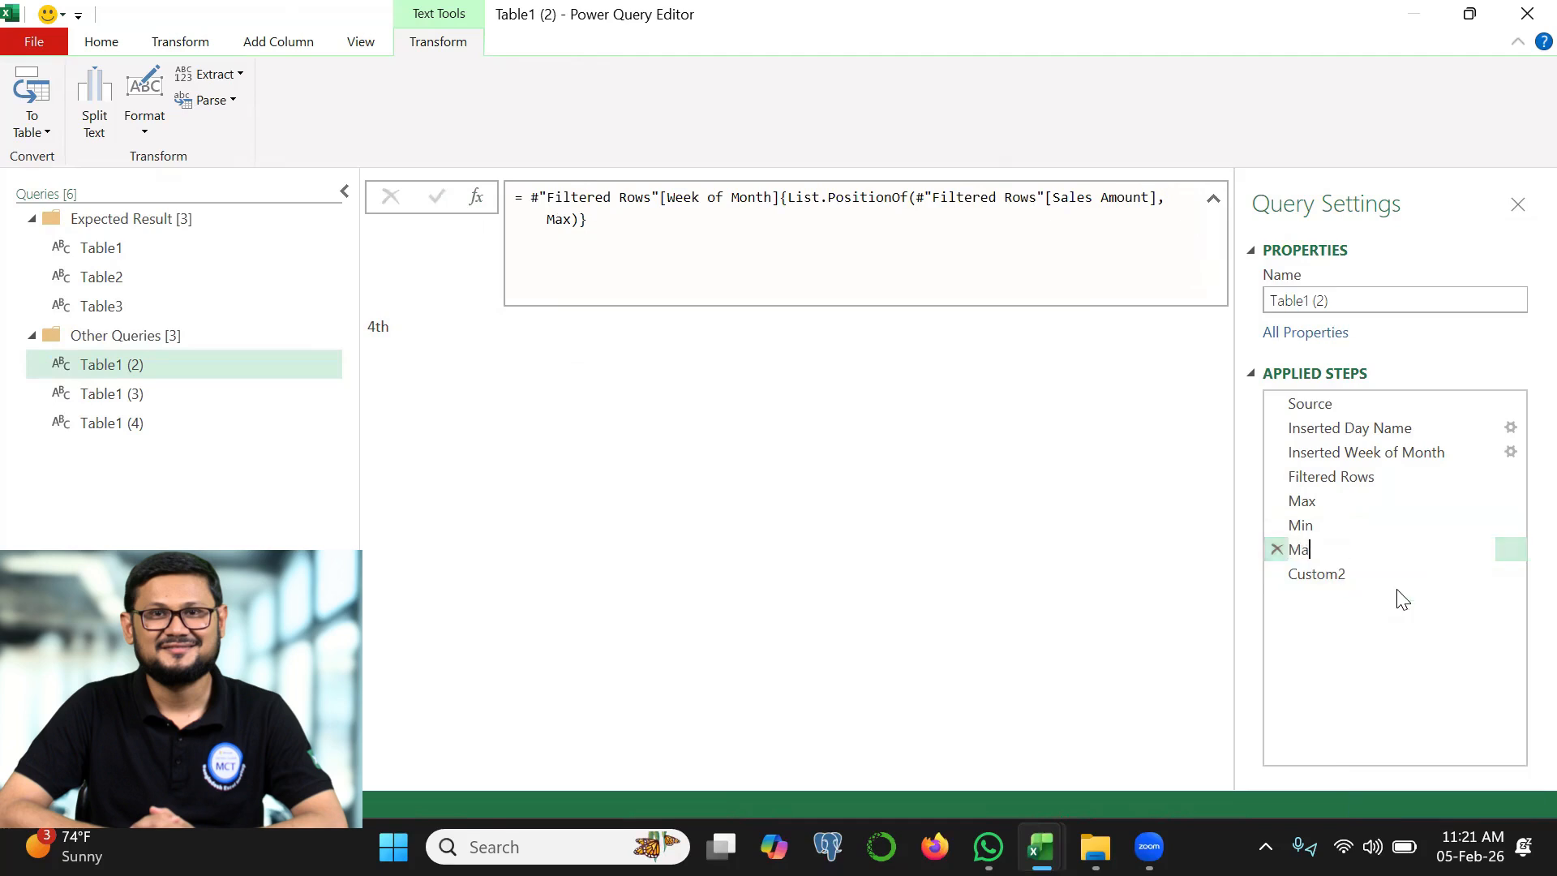
type("Week")
key("Return")
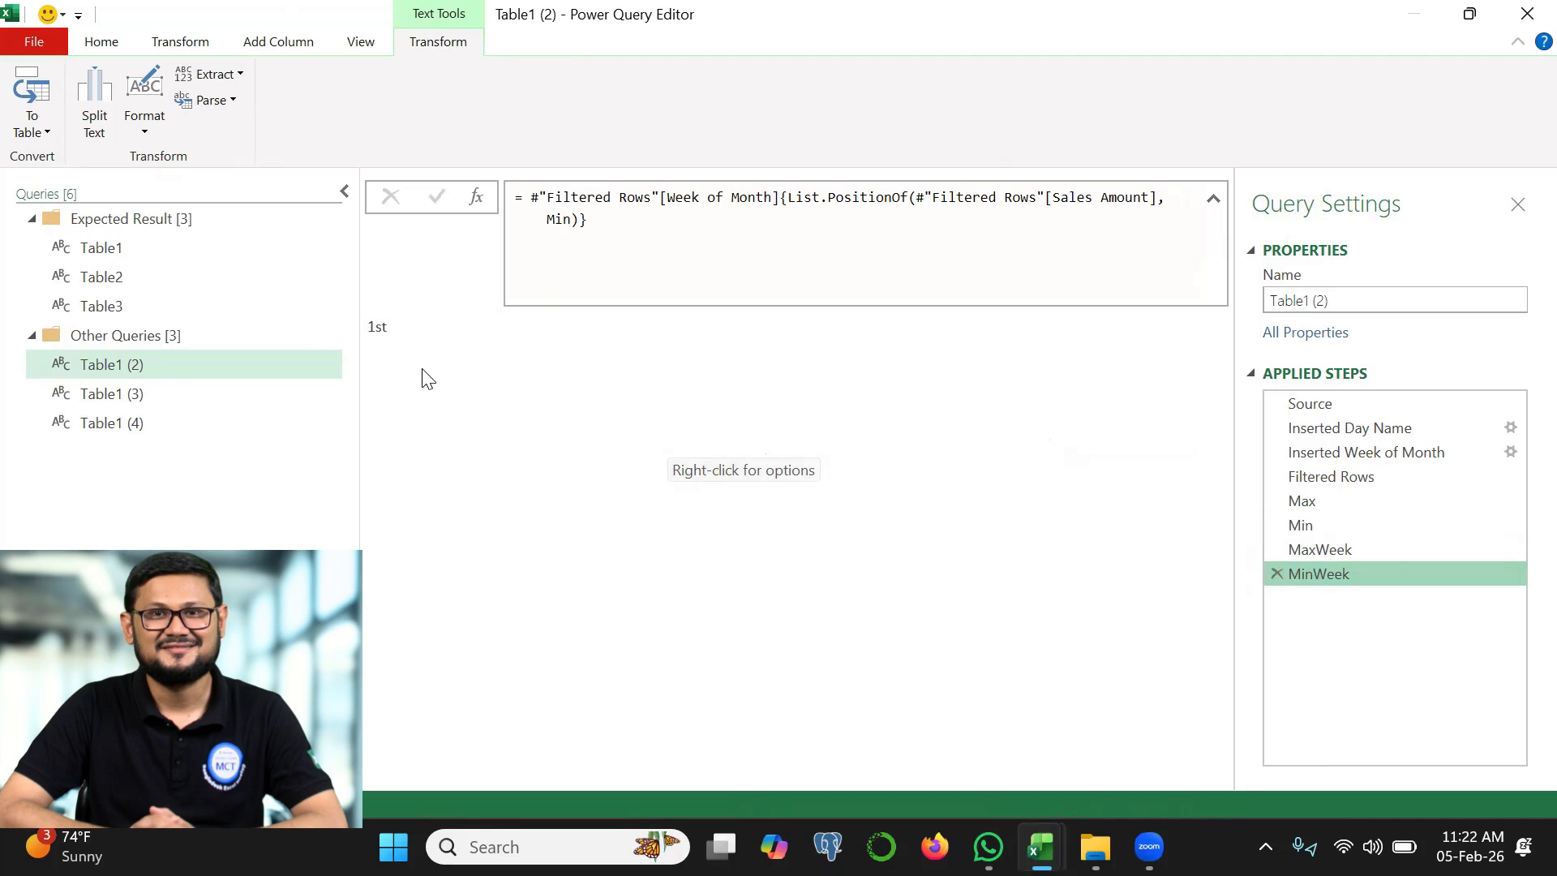
Add a custom step with the formula "Highest Sales-" & Max
left_click(477, 199)
left_click_drag(531, 198, 616, 199)
type("\"H")
type("ighest Sales-\" ")
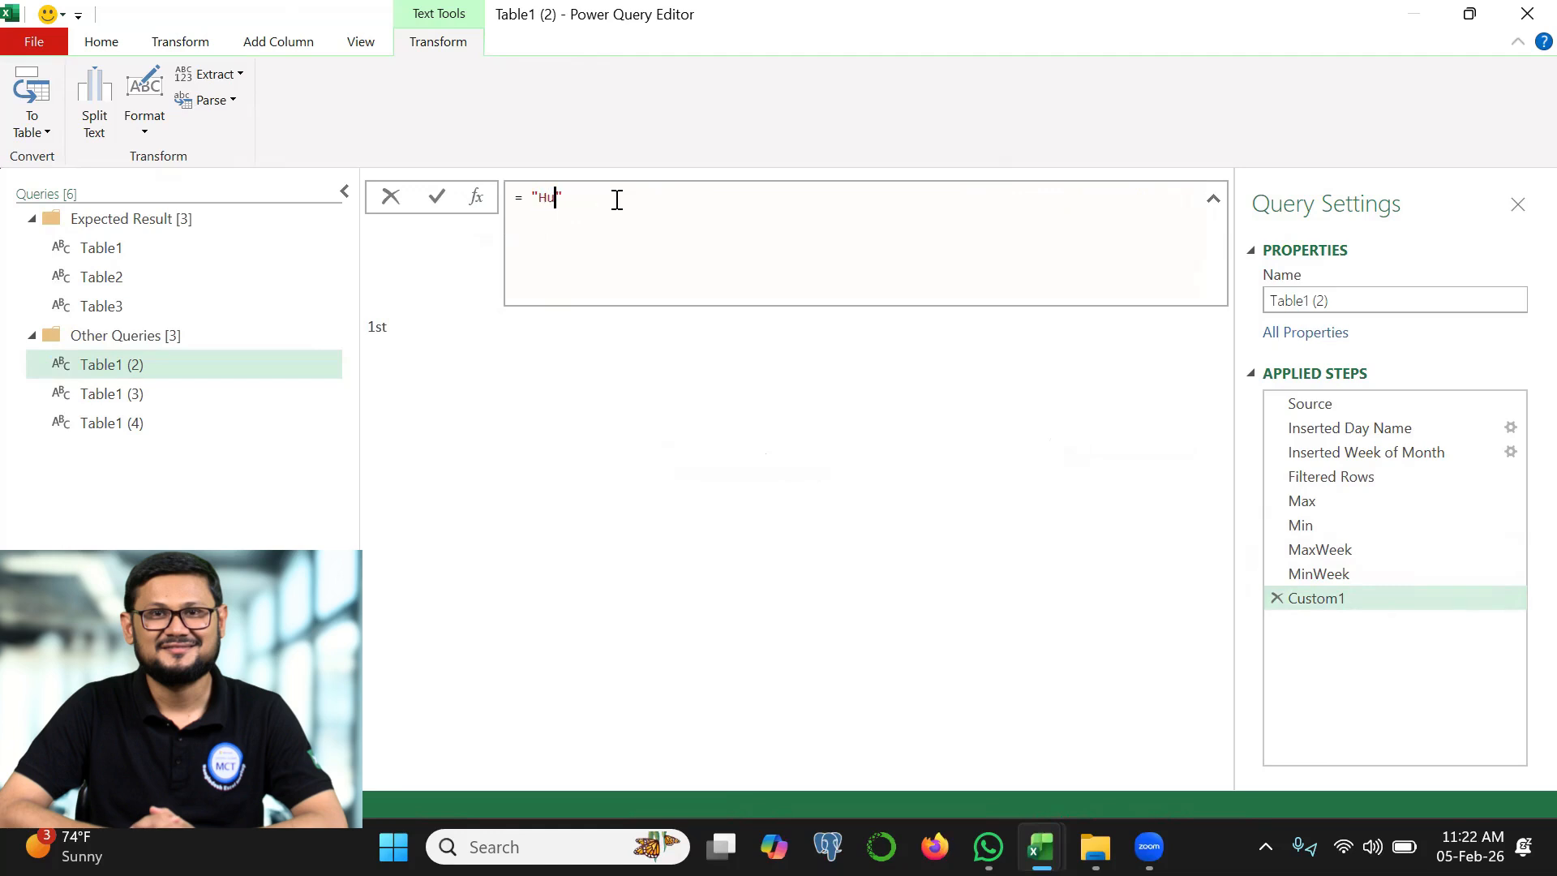
type("& Max")
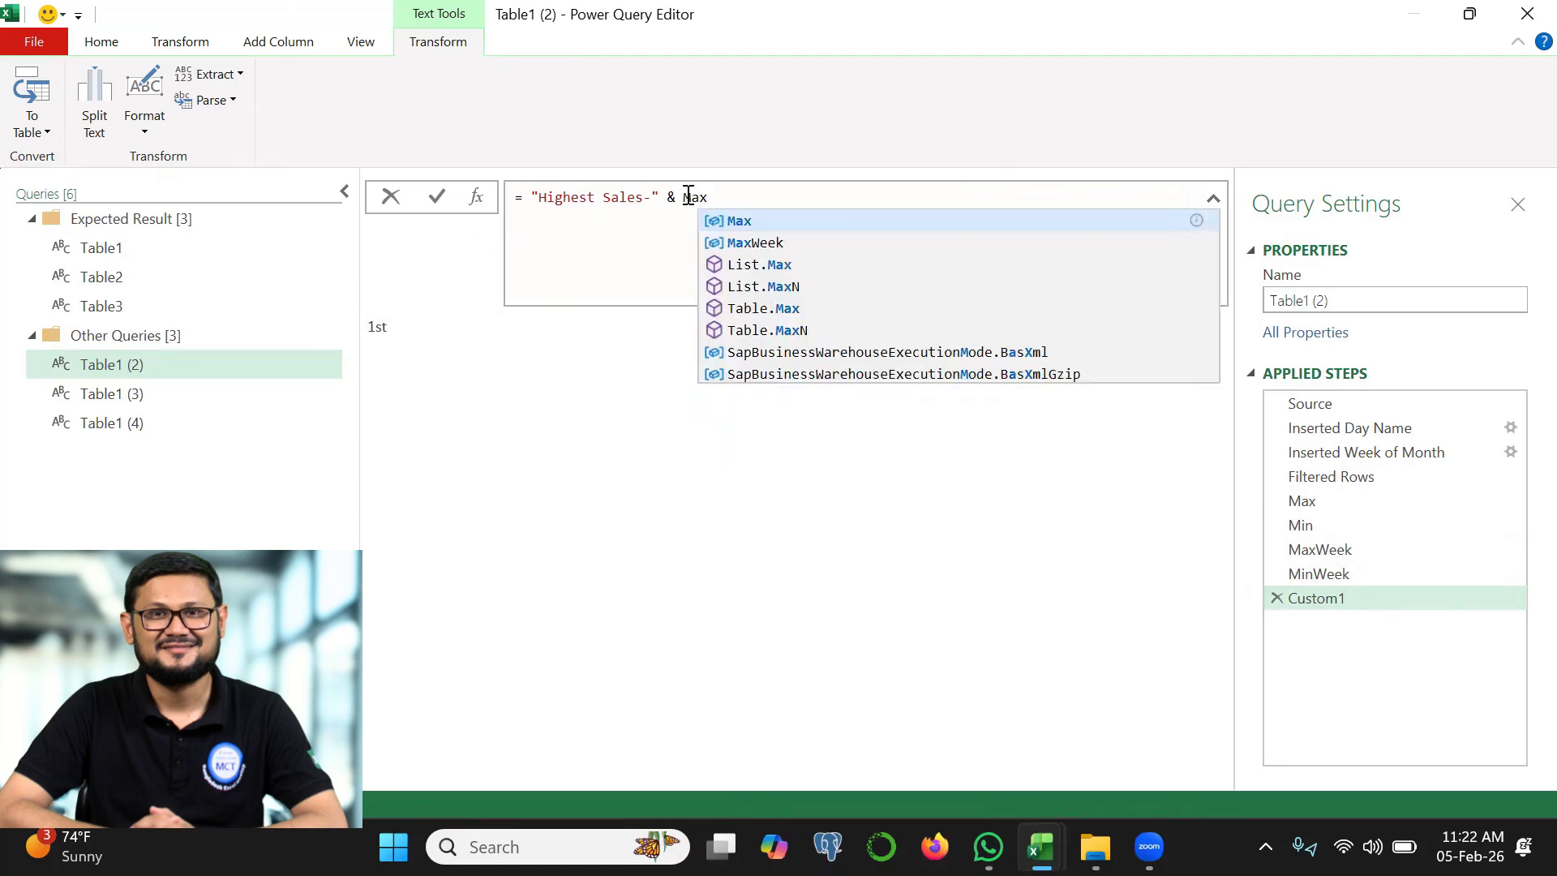
left_click(436, 197)
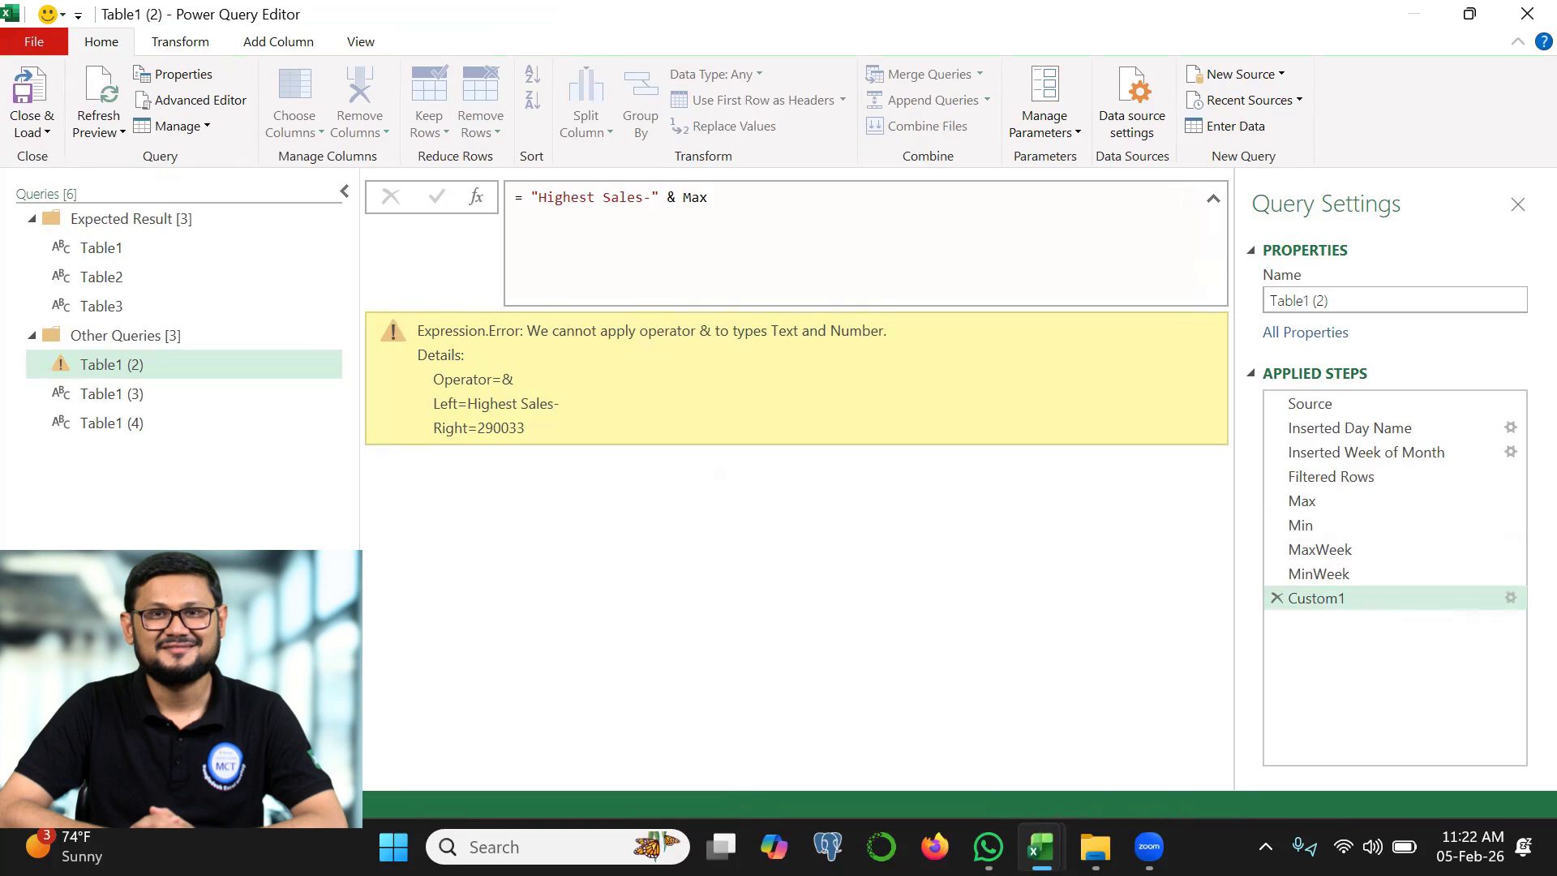
left_click_drag(549, 223, 636, 215)
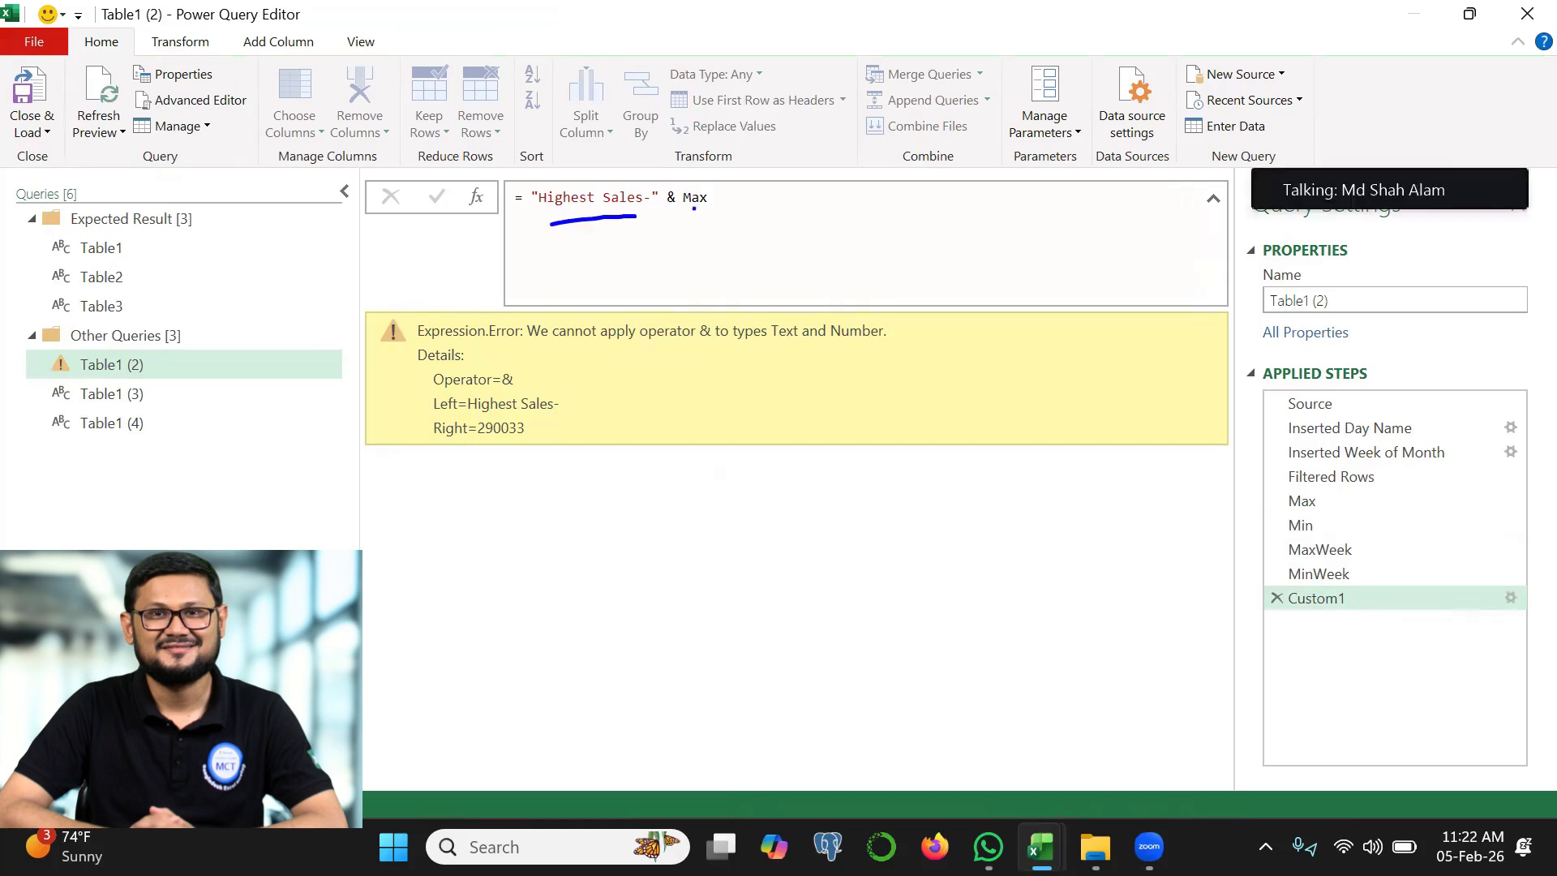
Wrap Max in Text.From so the number can be joined to the "Highest Sales-" text
left_click(687, 195)
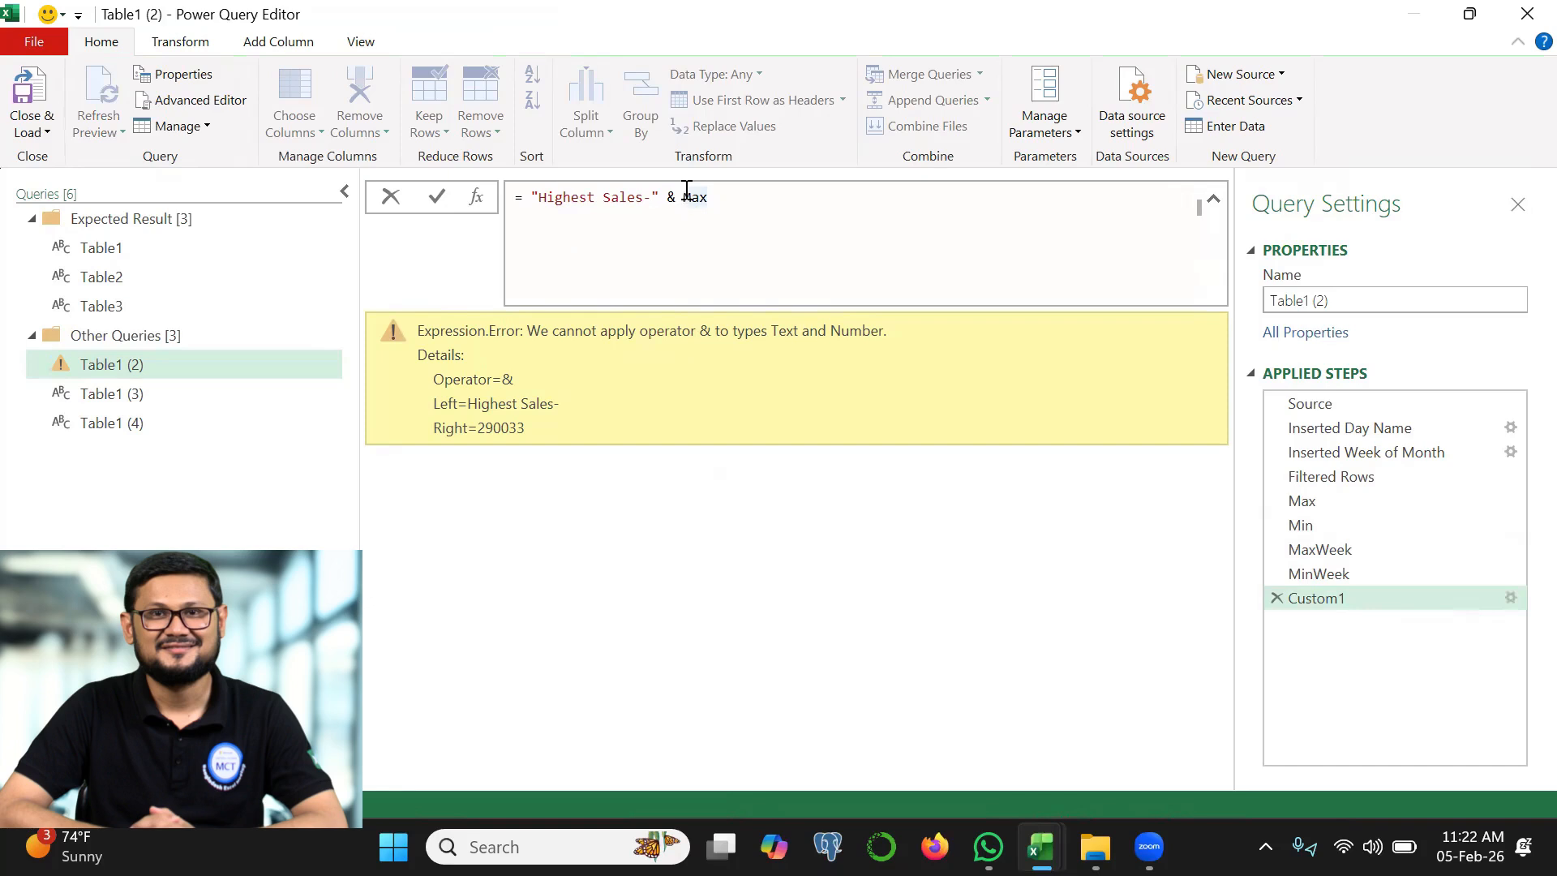
type("text./fro")
key("BackSpace")
key("BackSpace")
key("BackSpace")
key("BackSpace")
type("From(")
left_click(824, 188)
type(")")
left_click(436, 196)
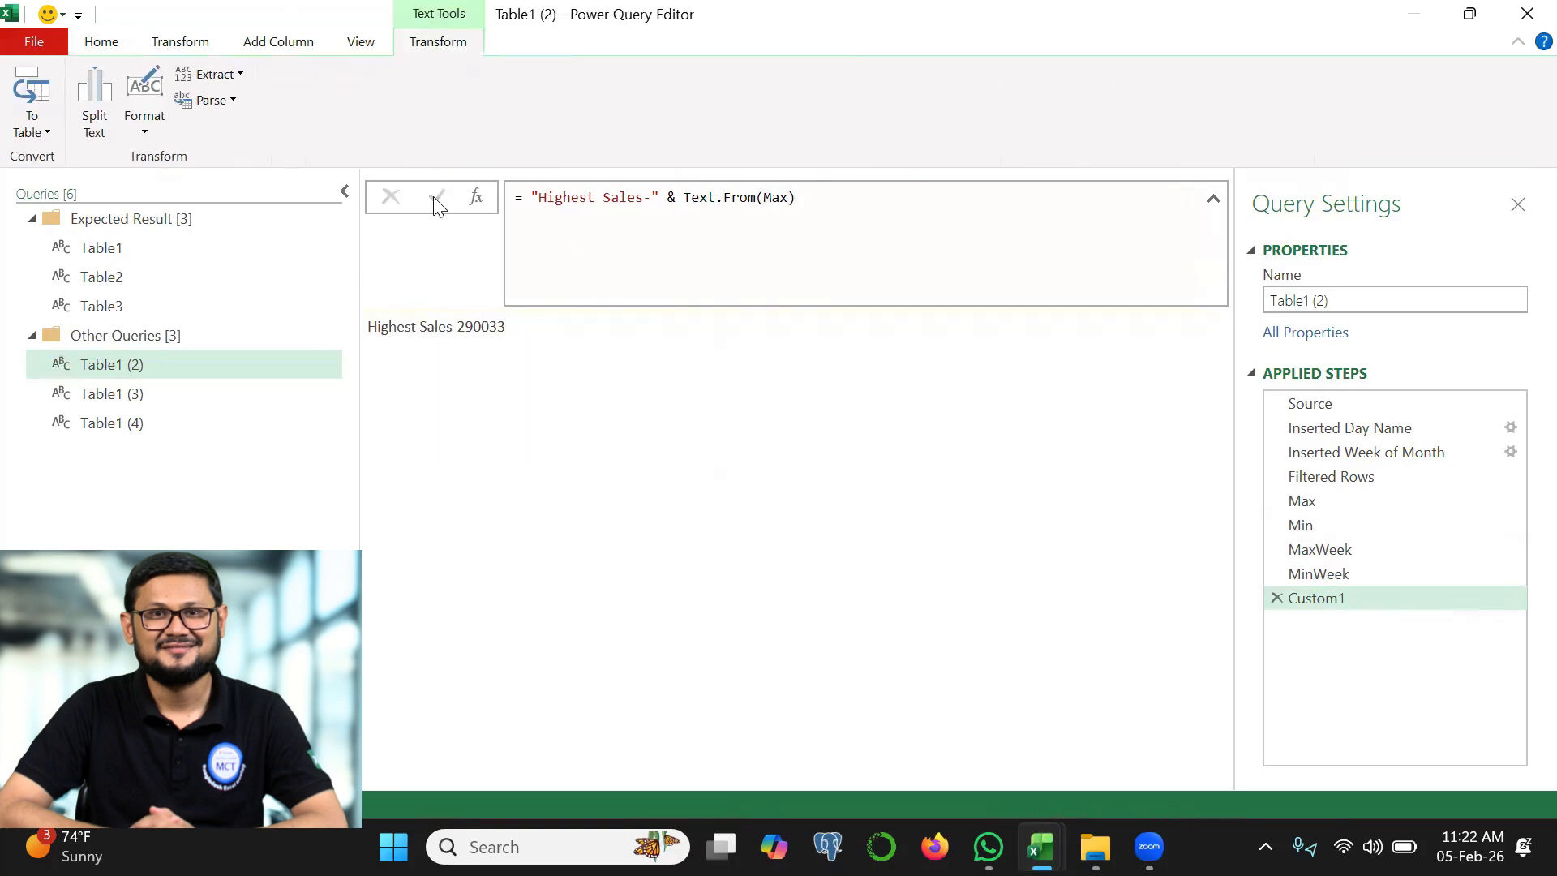
mouse_move(378, 344)
left_mouse_down()
mouse_move(527, 325)
mouse_move(453, 302)
mouse_move(455, 357)
left_mouse_up()
Extend the Highest Sales formula with & " (" & MaxWeek to append an opening parenthesis and the week occurrence
left_click(842, 193)
type("& \"")
left_click(828, 197)
left_click(866, 194)
type("& MaxWeek & Tabe1")
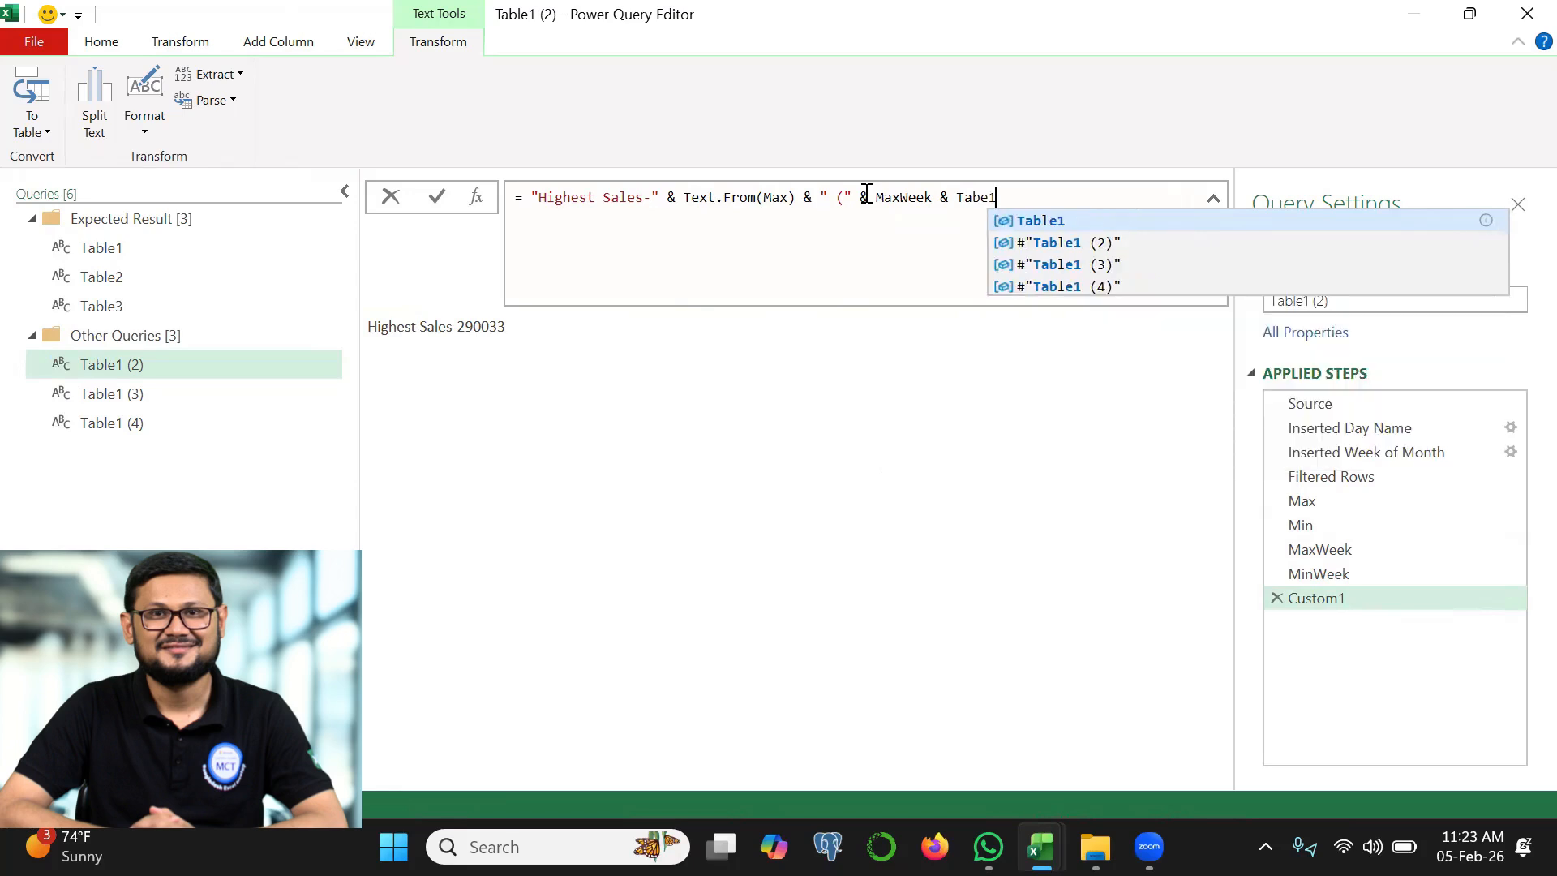
Append the weekday query #"Table1 (4)", a space and a closing ")" to the Highest Sales formula
left_click(1104, 286)
type("&")
type(" \" \"")
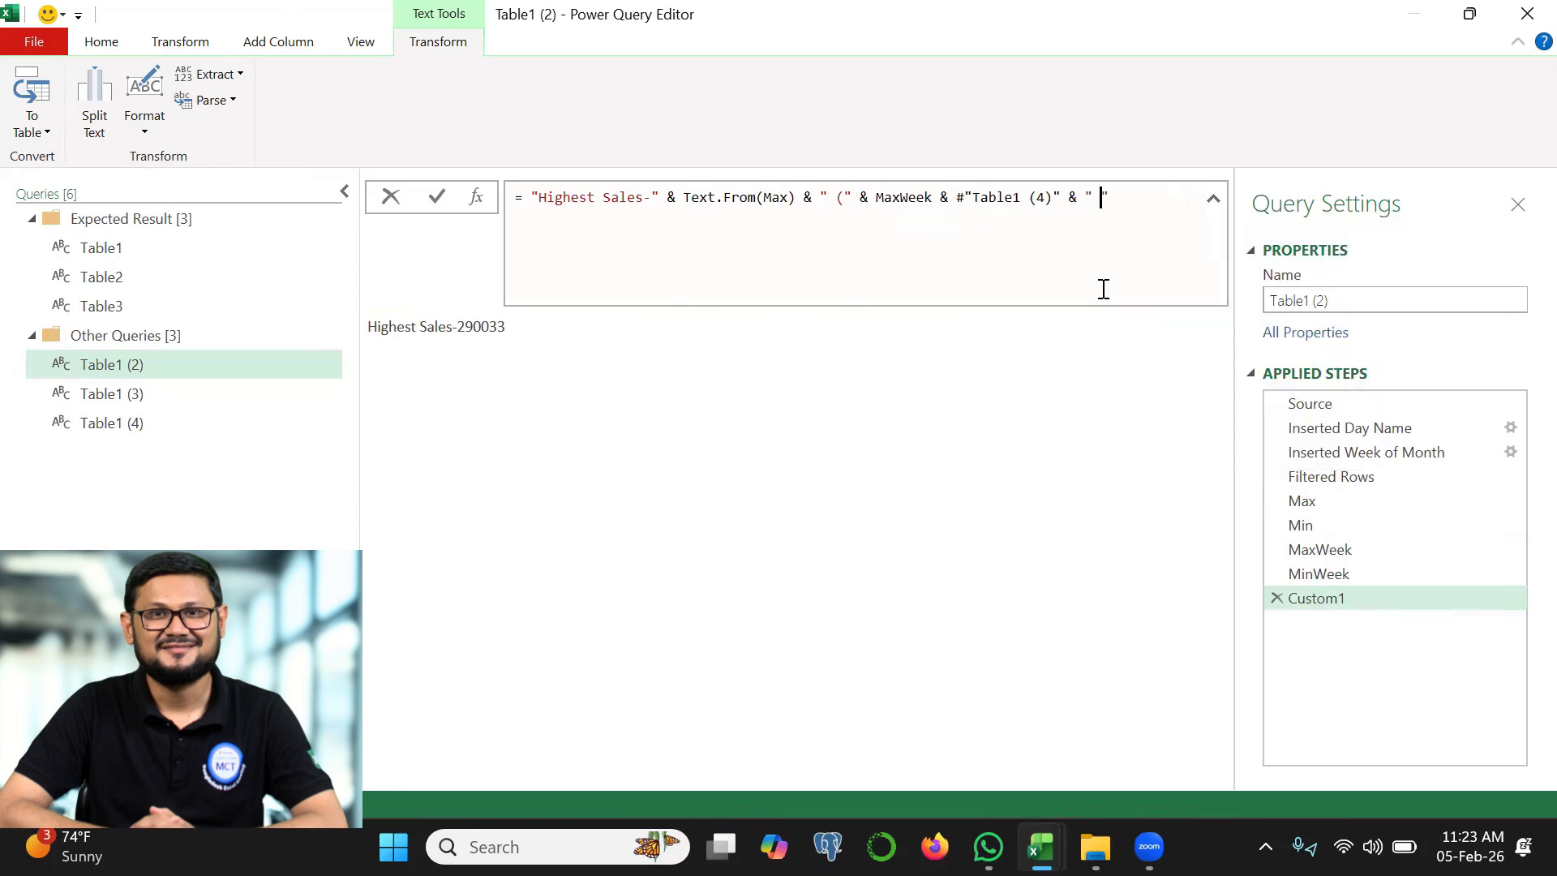
type(" &\")\"")
key("Return")
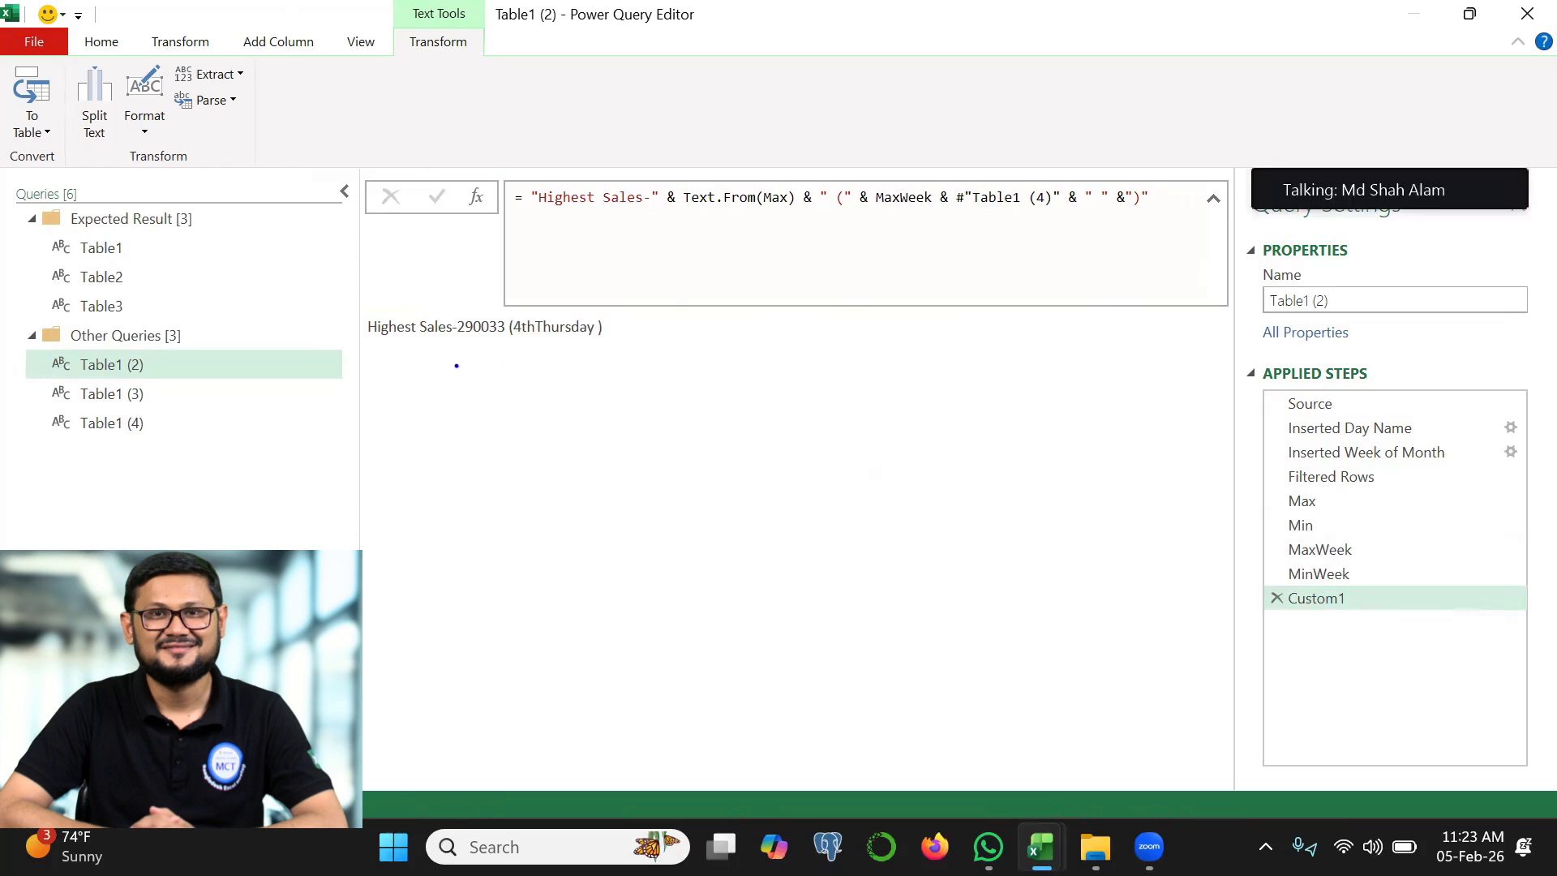
left_click_drag(424, 355, 531, 353)
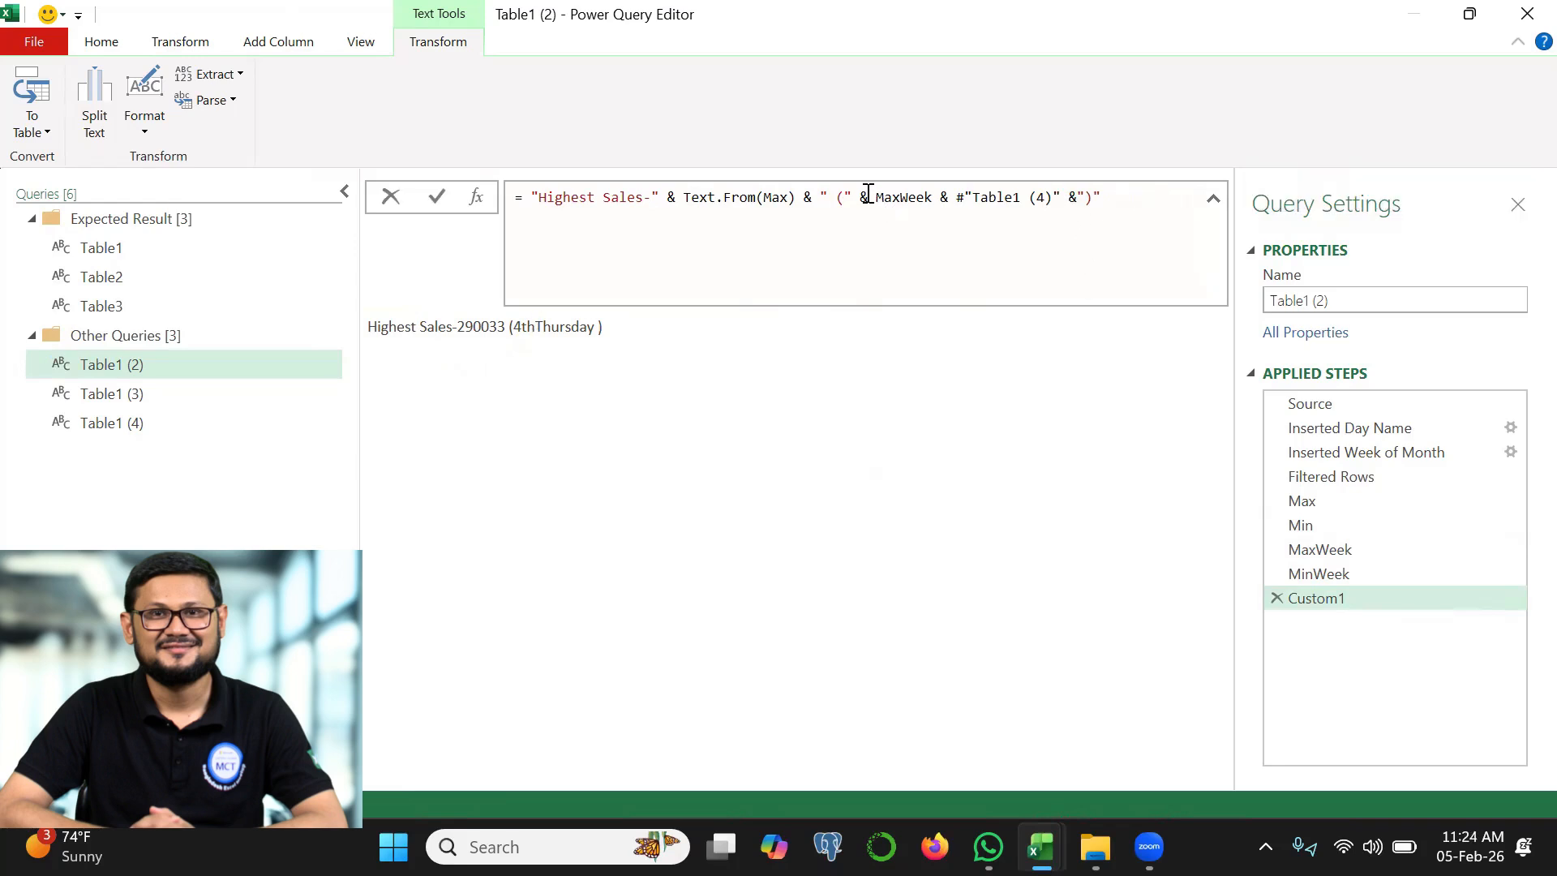
Move the " " separator so it sits between MaxWeek and #"Table1 (4)" in the formula
left_click(957, 197)
type("\" \" &")
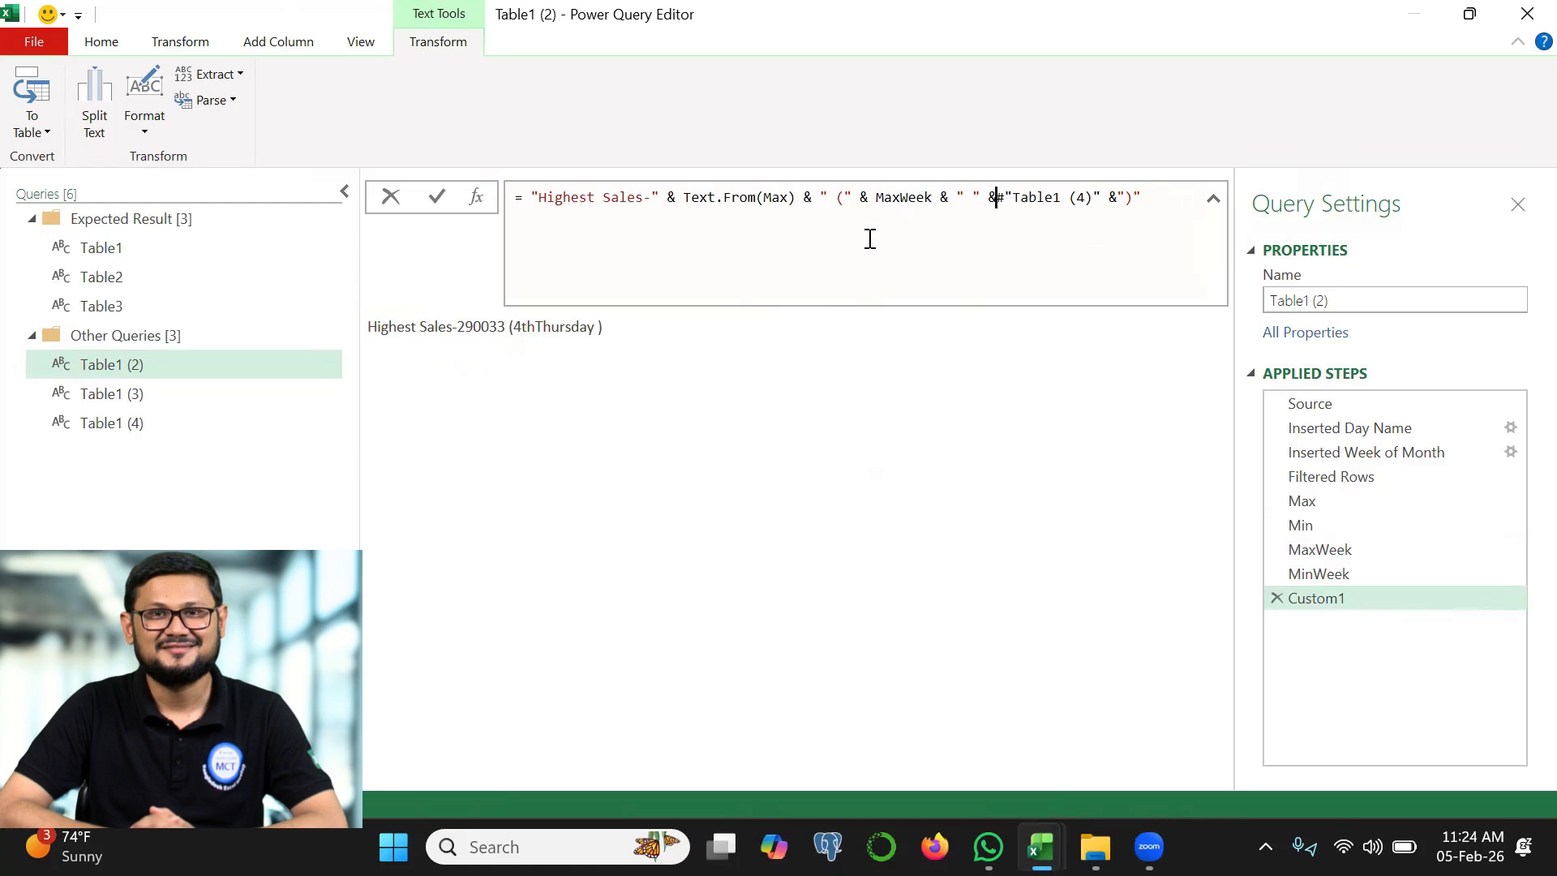
left_click(442, 195)
Copy the whole Highest Sales expression and paste it below the original within the same formula
left_click(529, 198)
left_click(1162, 194, "shift")
key("ctrl+c")
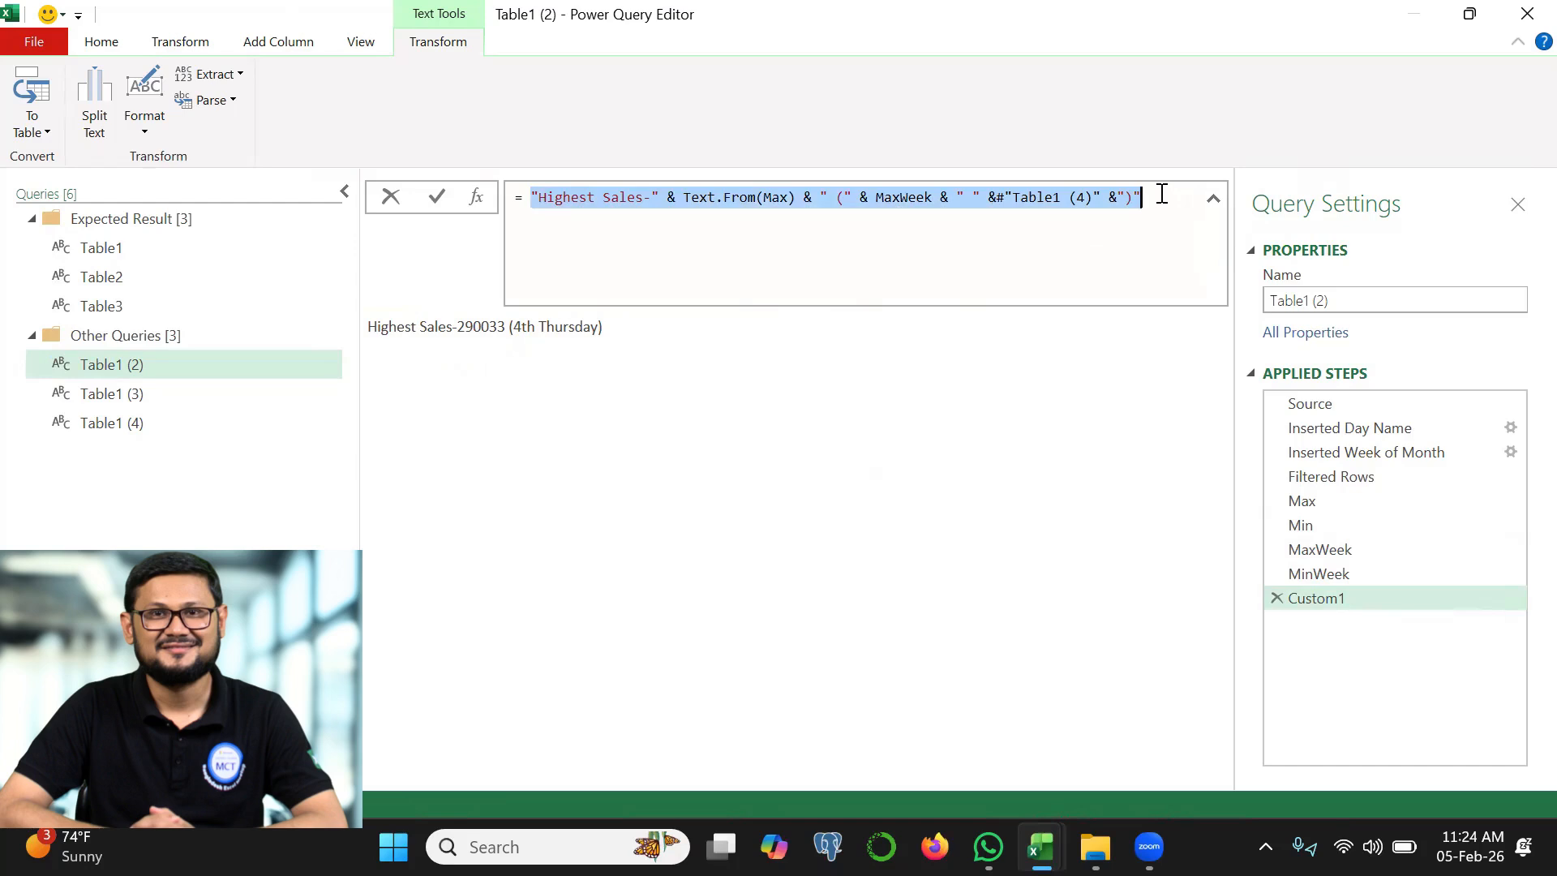
left_click(1160, 196)
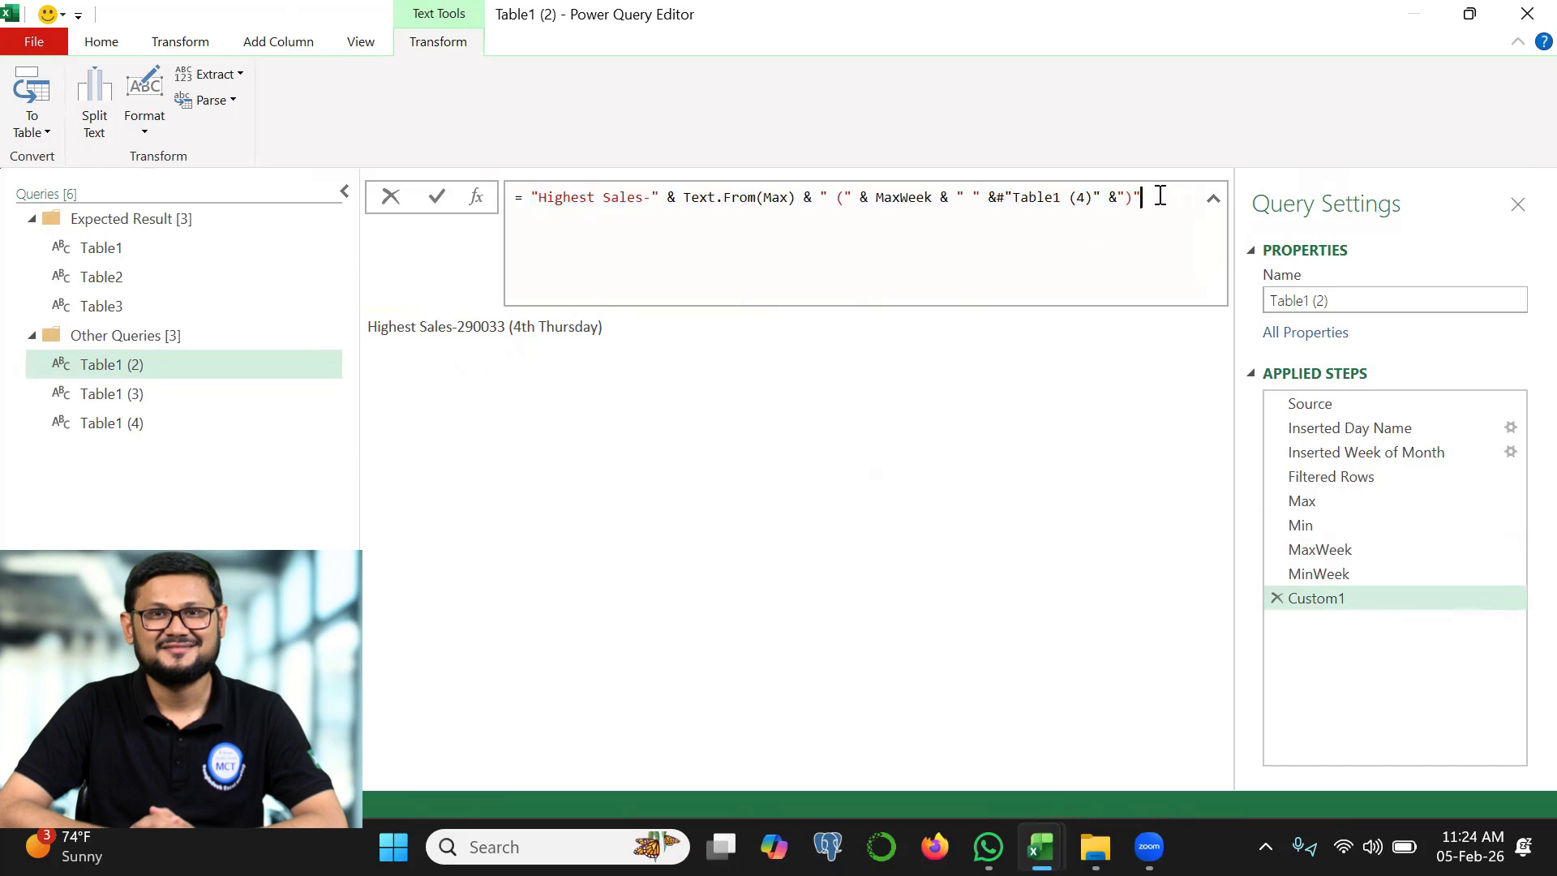
key("shift+Return")
key("ctrl+v")
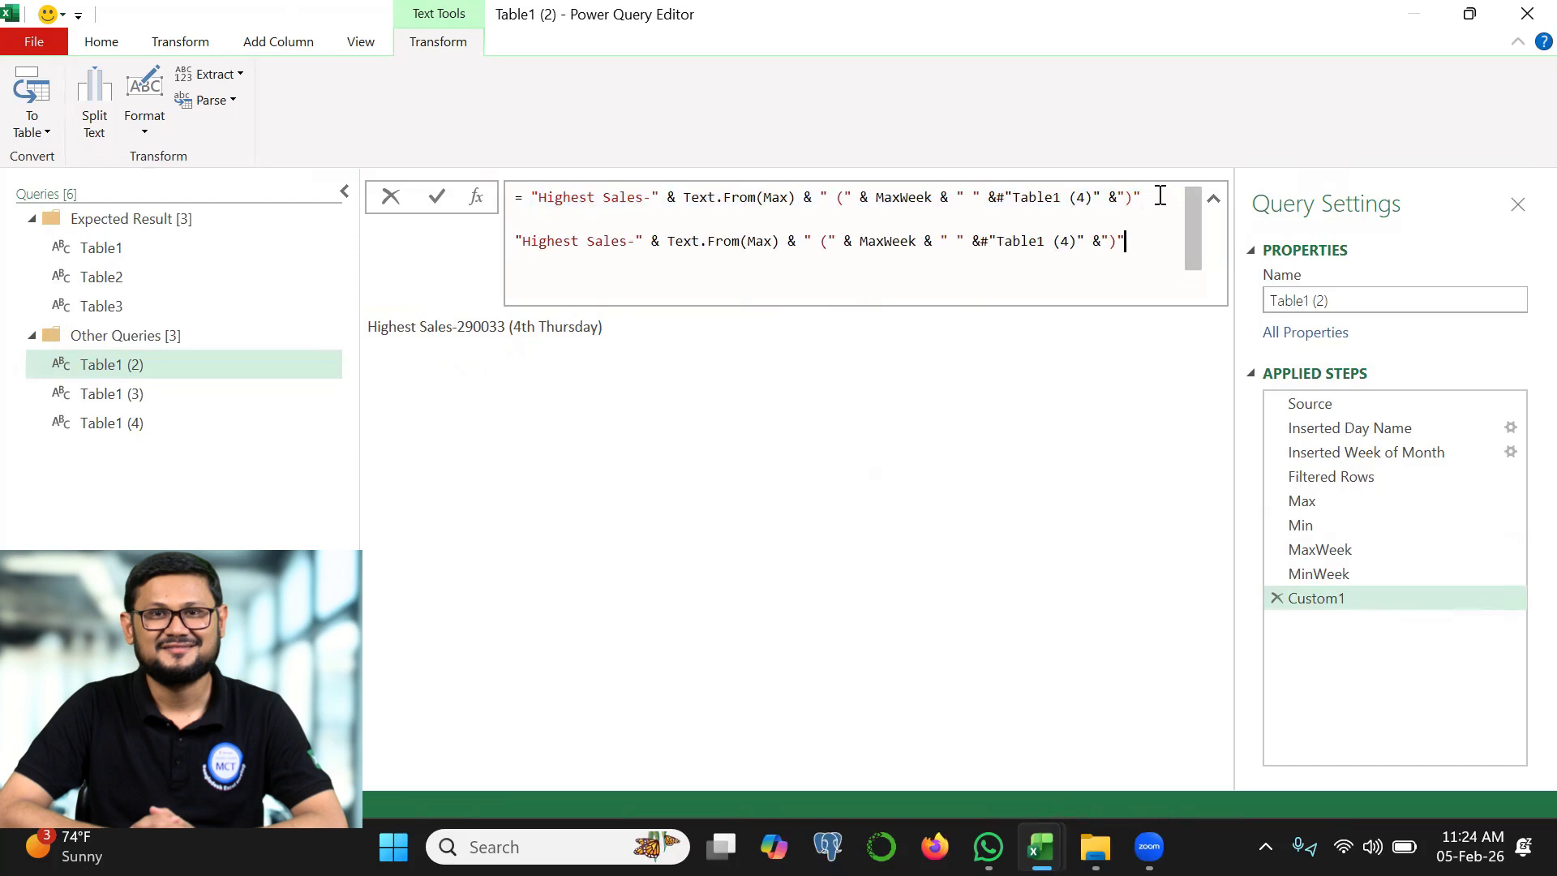
Change the text label in the copied expression to "Lowest Sales-"
left_click(576, 240)
key("BackSpace")
key("BackSpace")
key("BackSpace")
key("BackSpace")
key("BackSpace")
key("BackSpace")
key("BackSpace")
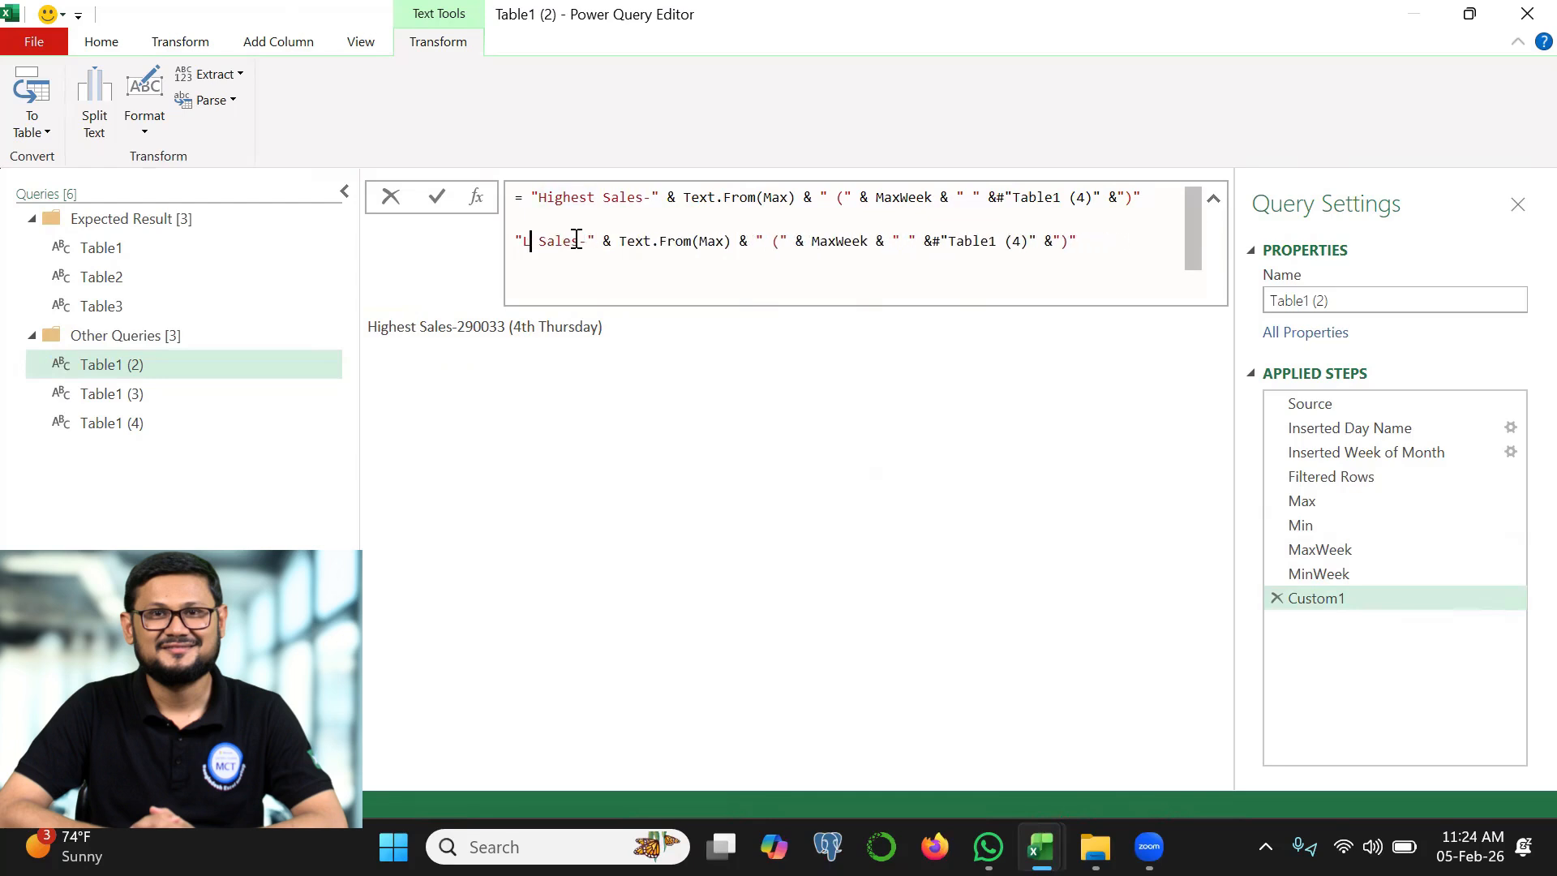
type("Lowest")
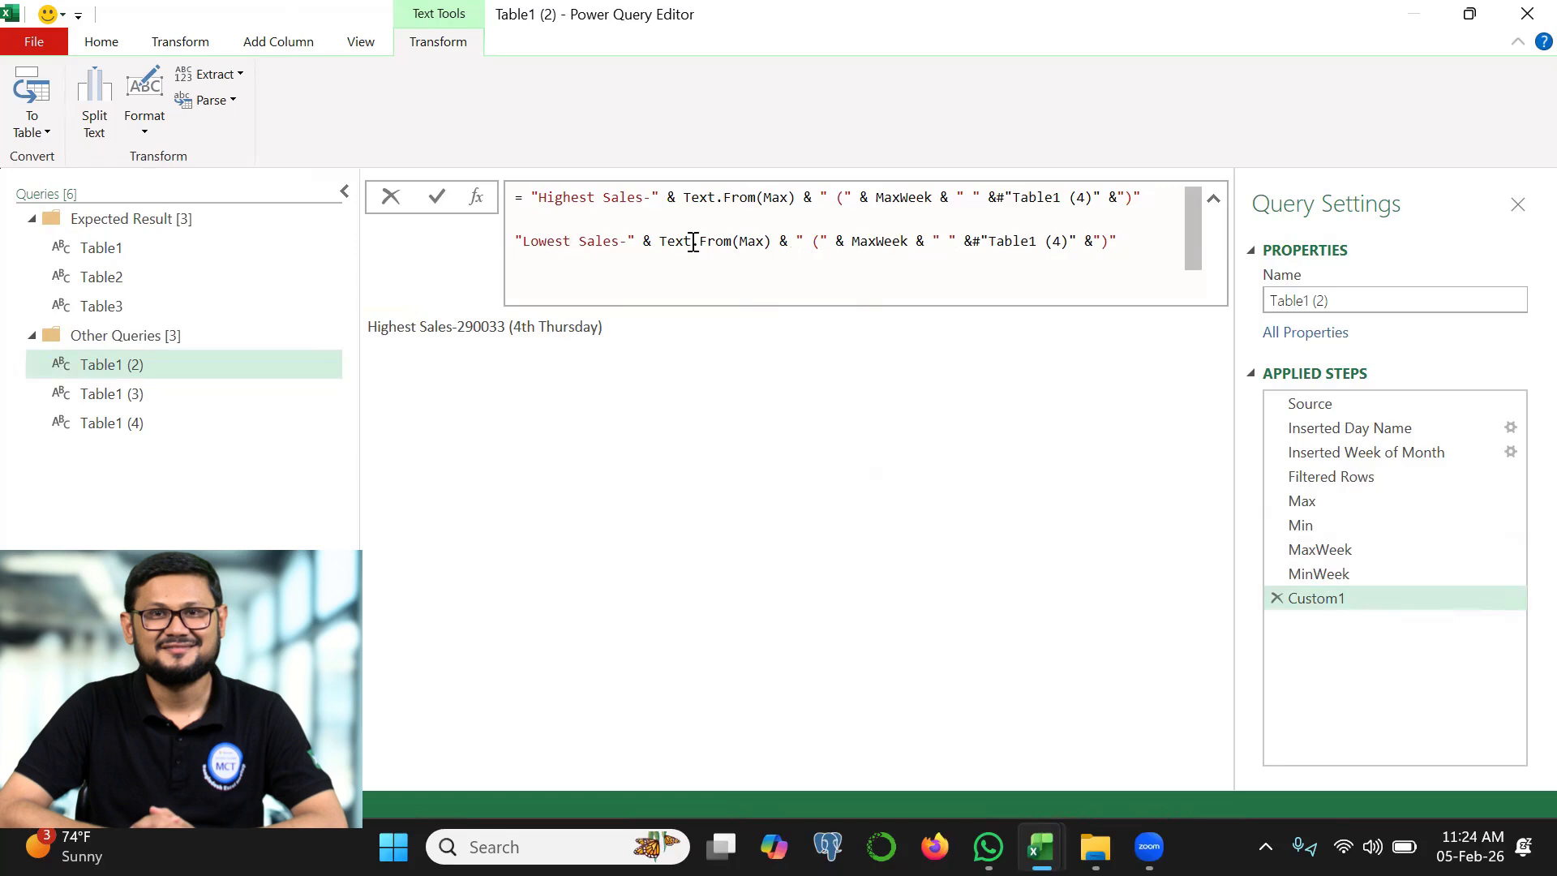
Replace Max with Min and MaxWeek with MinWeek in the Lowest Sales expression
double_click(752, 241)
type("Min")
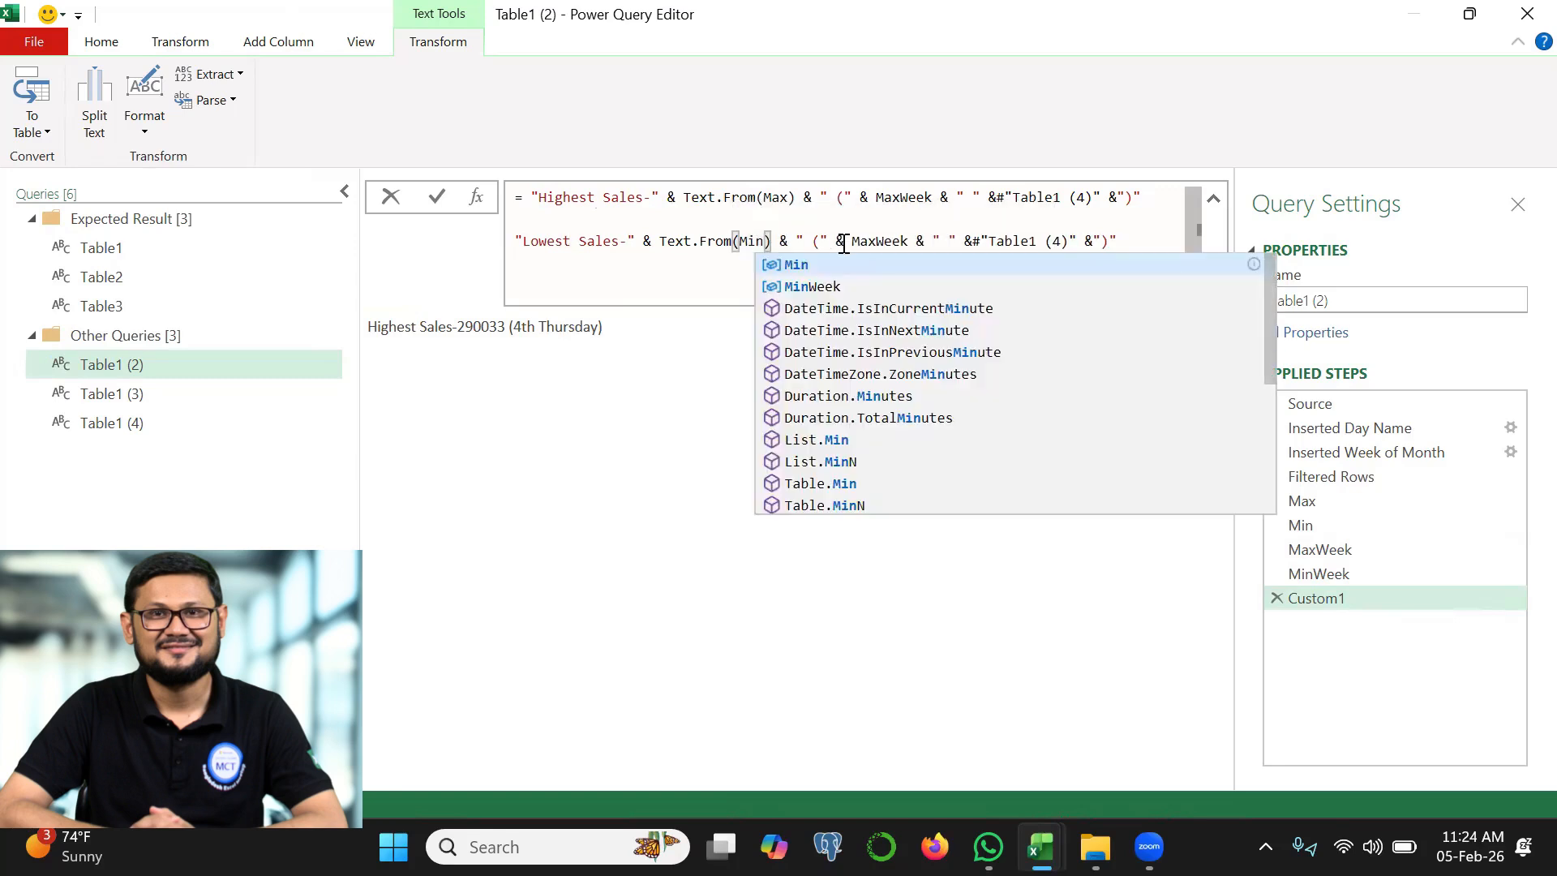
left_click(876, 241)
key("BackSpace")
key("BackSpace")
type("in")
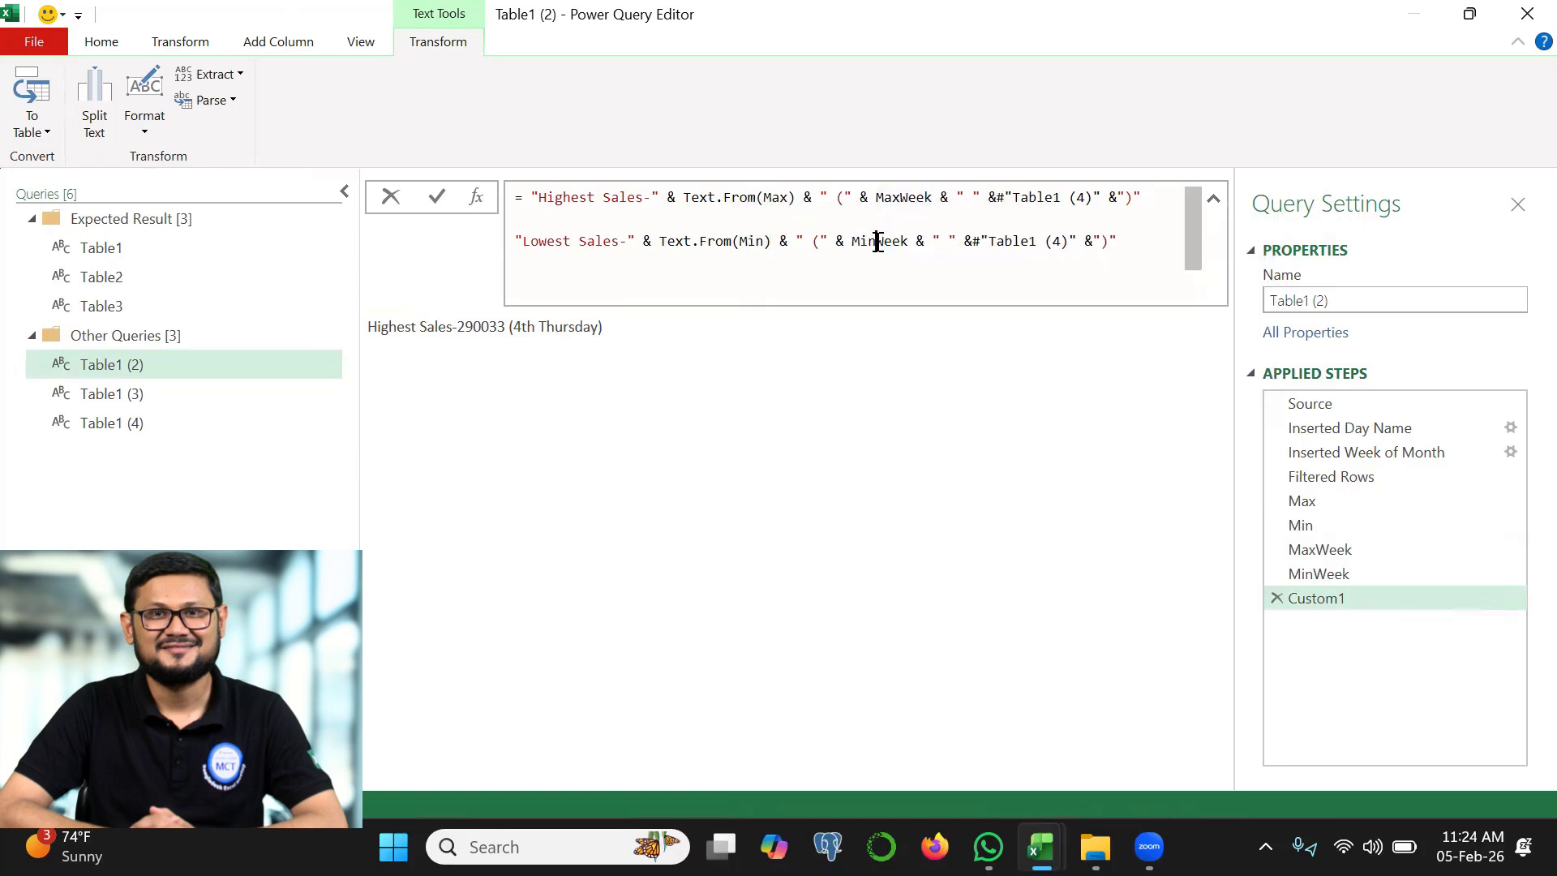
Join the Highest Sales and Lowest Sales expressions with an & operator and apply the formula
left_click(540, 212)
type("&")
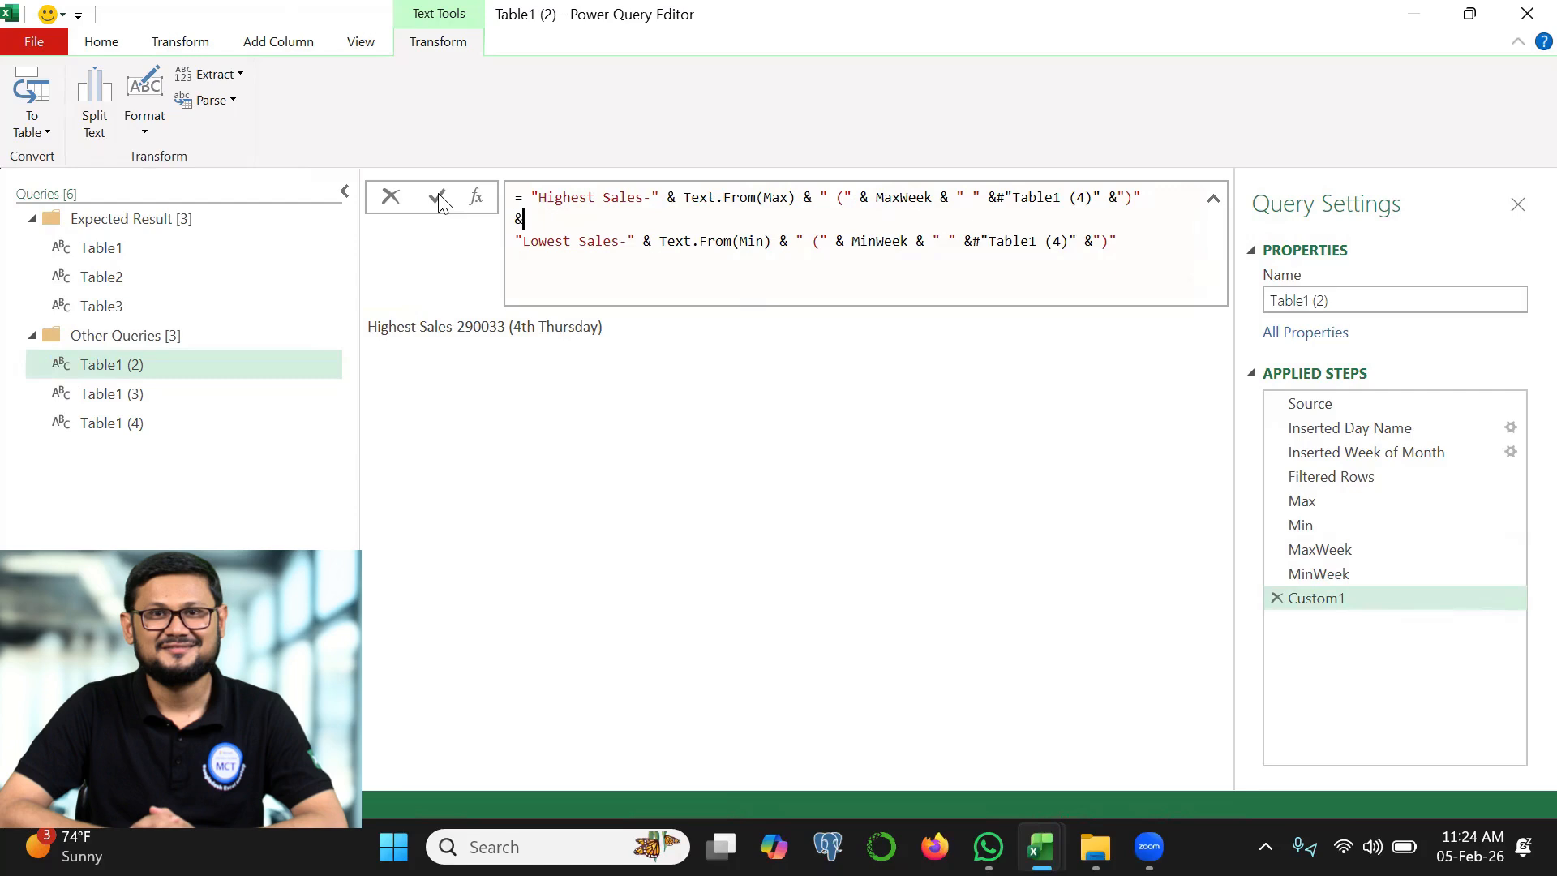
left_click(438, 198)
mouse_move(604, 311)
left_mouse_down()
mouse_move(601, 345)
mouse_move(677, 351)
mouse_move(848, 328)
mouse_move(602, 305)
left_mouse_up()
Insert a "#(lf)" line feed between the Highest Sales and Lowest Sales expressions and apply the formula
left_click(555, 218)
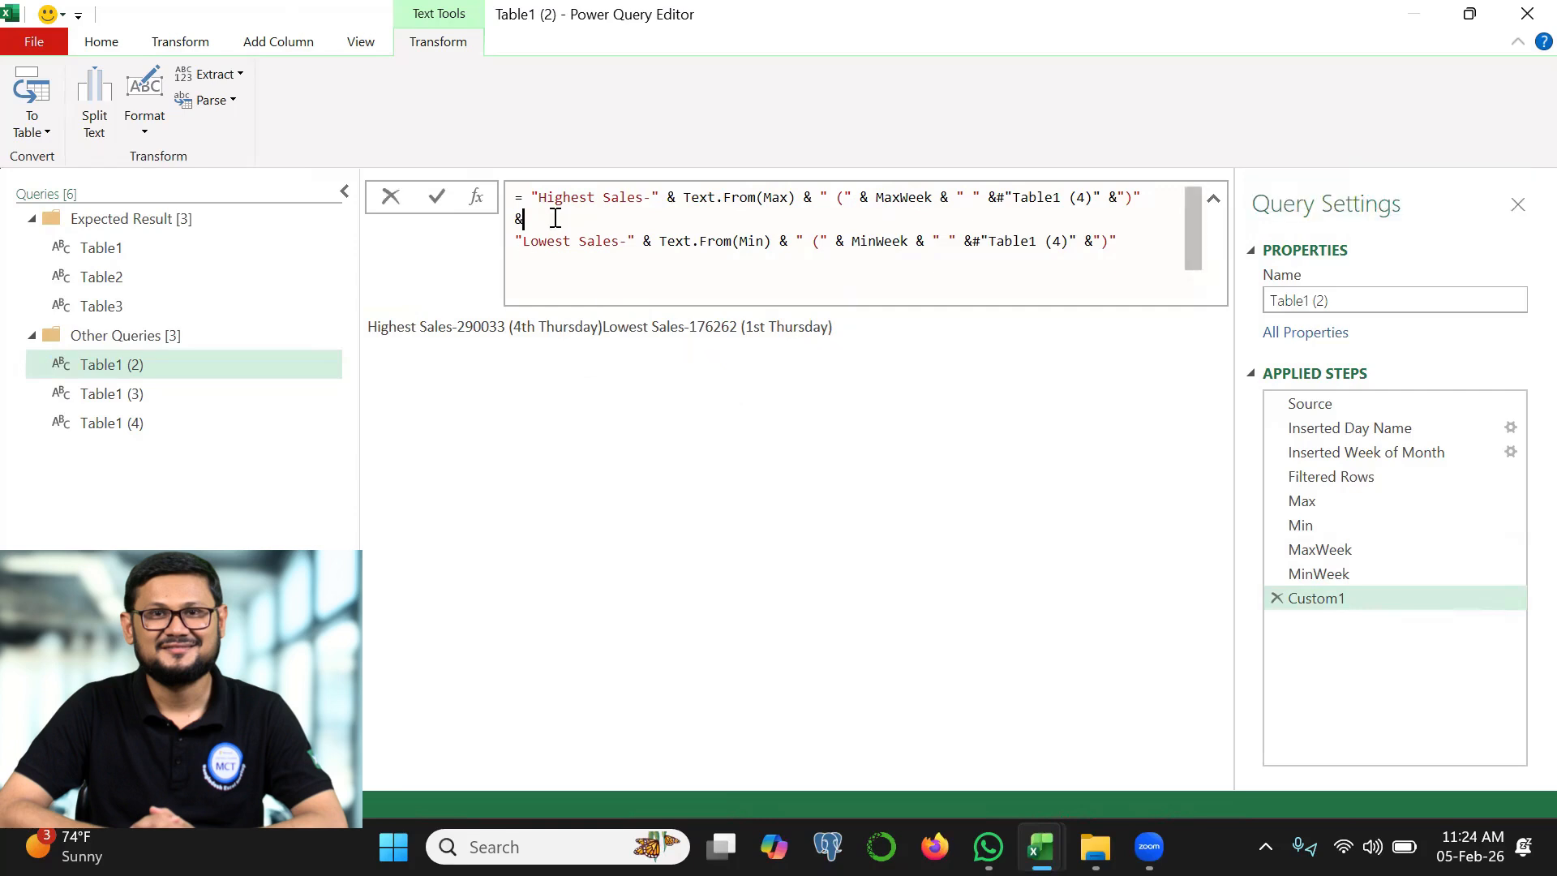
type("\"#(lf)\" &")
left_click(436, 212)
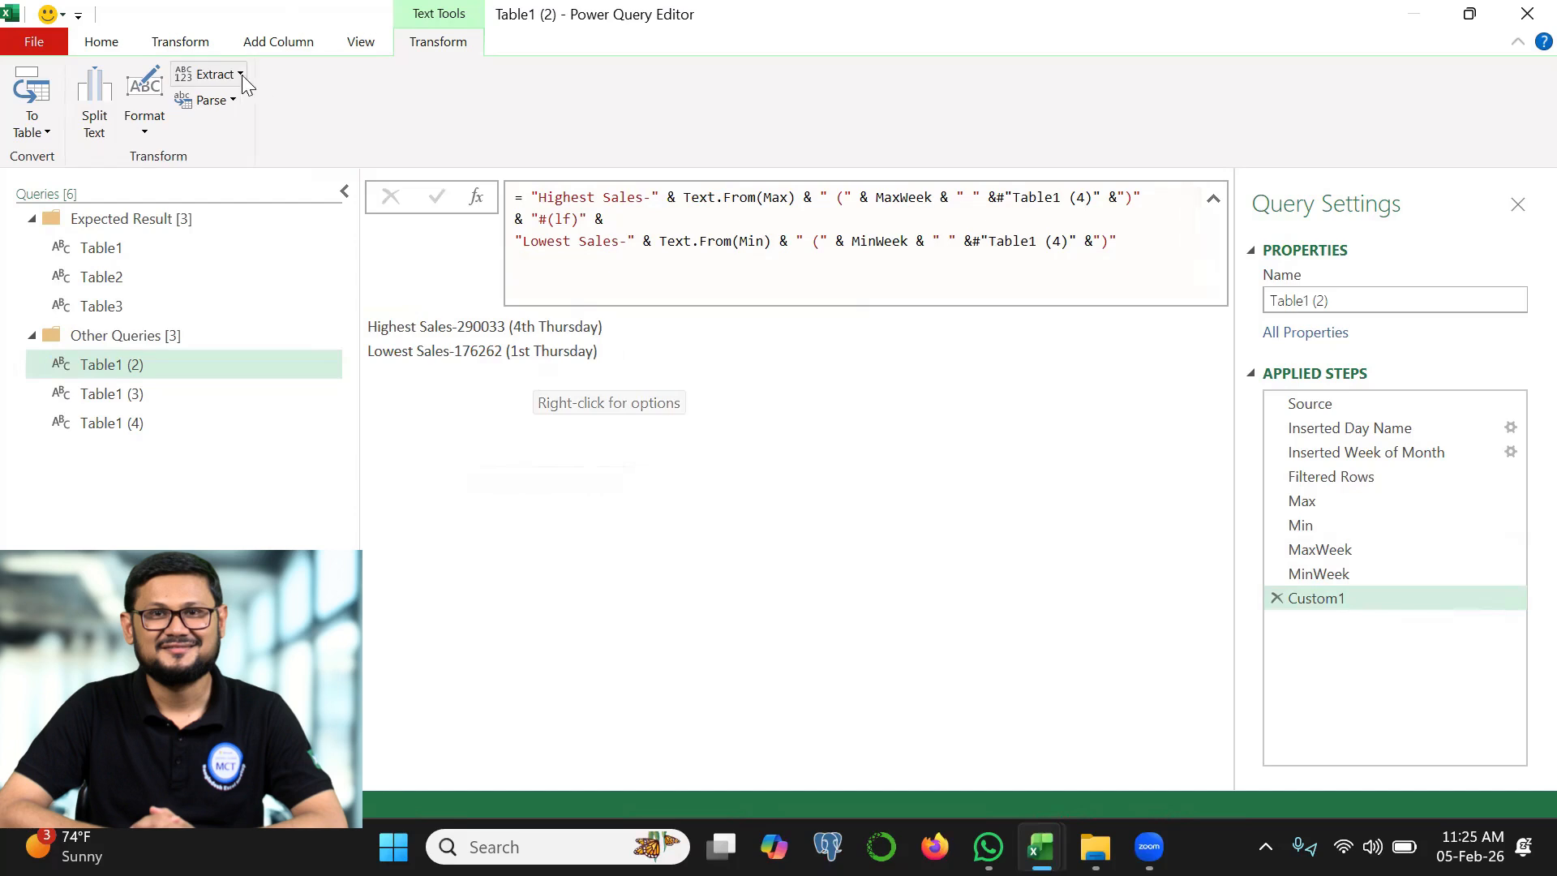
Close the query editor and load the new queries with the Only Create Connection option
left_click(104, 44)
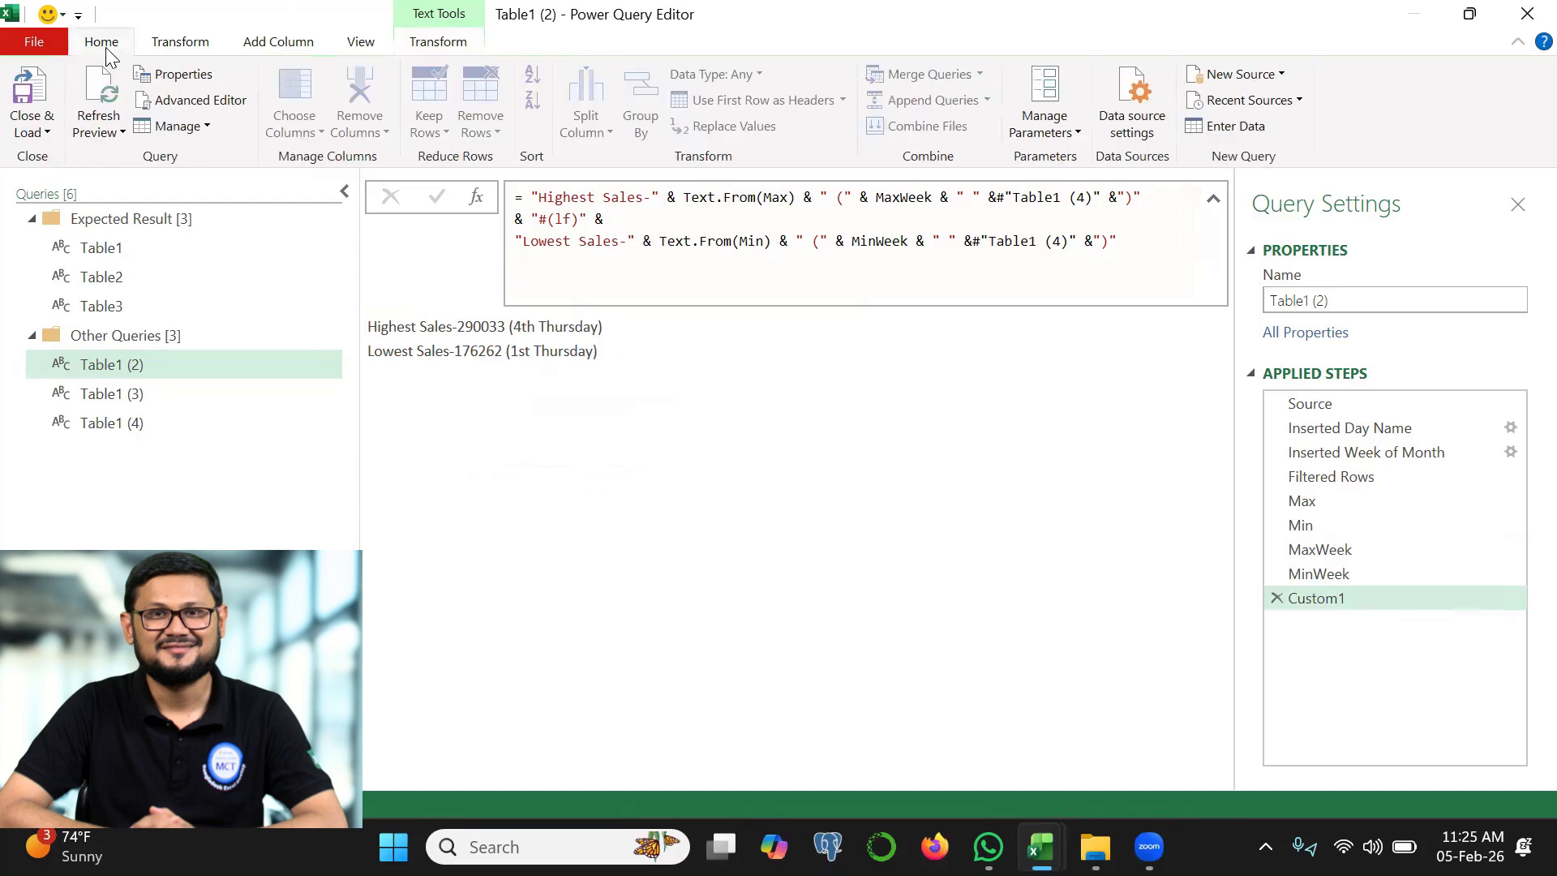
left_click(49, 131)
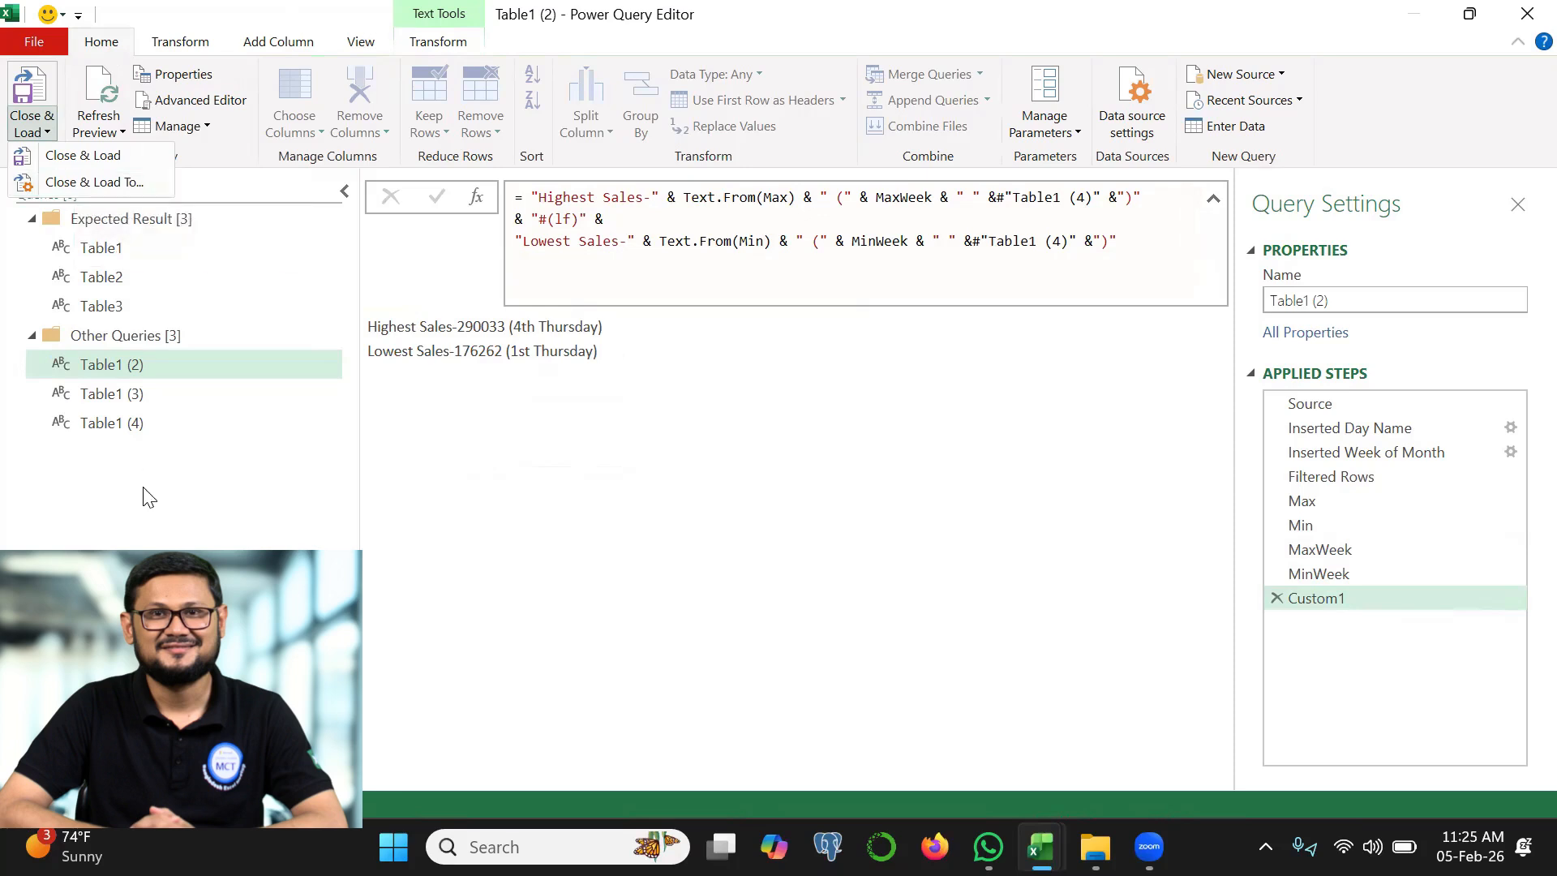
mouse_move(164, 360)
left_mouse_down()
mouse_move(179, 349)
mouse_move(179, 452)
left_mouse_up()
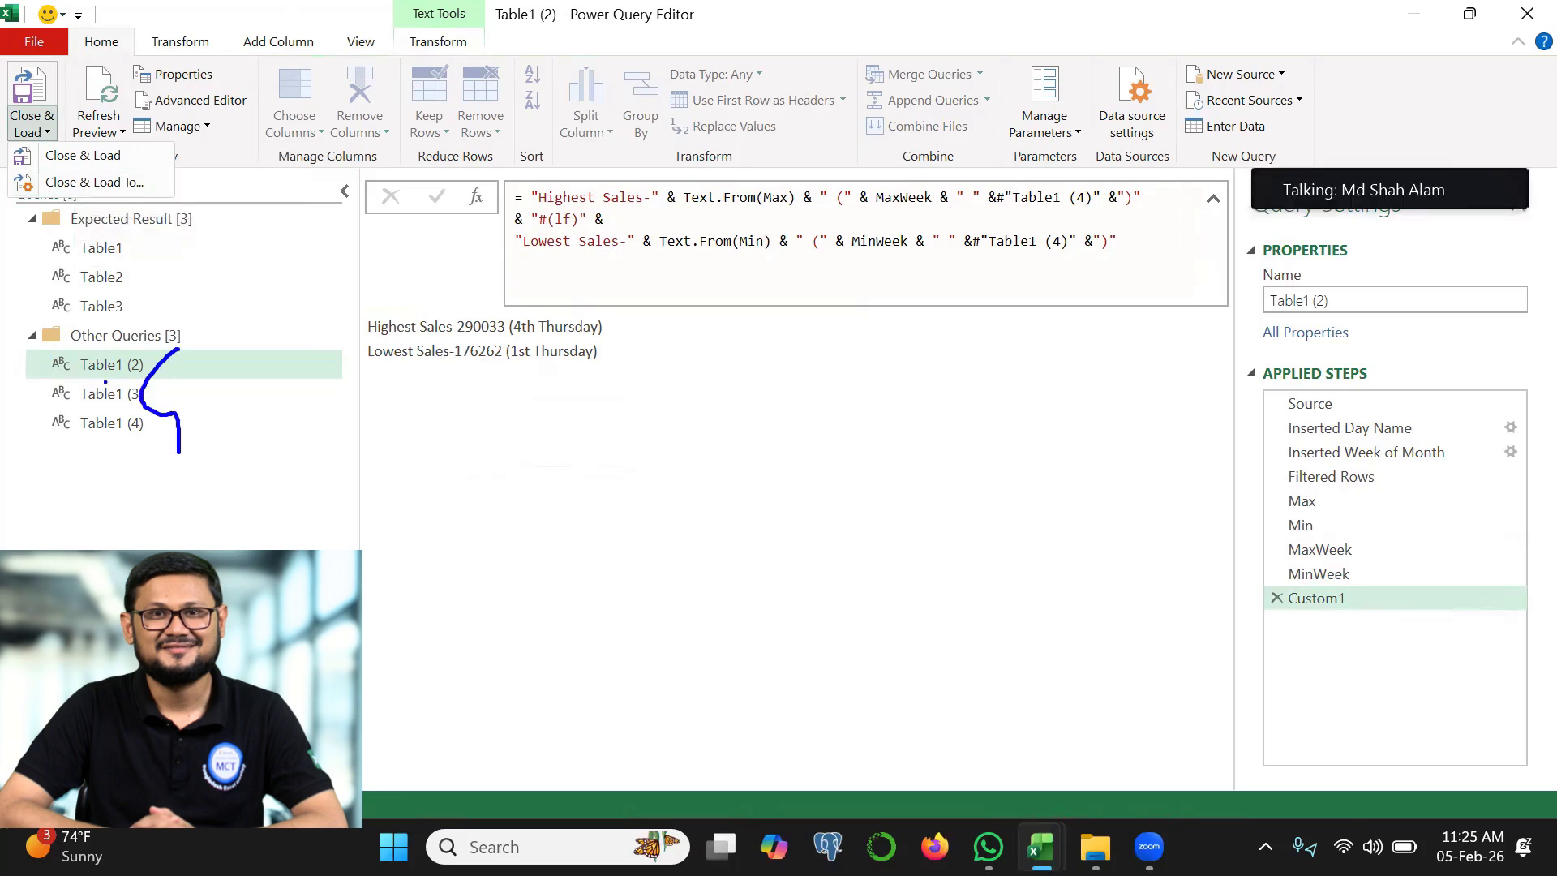
left_click_drag(124, 380, 156, 375)
key("Escape")
left_click(44, 133)
left_click(84, 184)
left_click(813, 614)
left_click(874, 784)
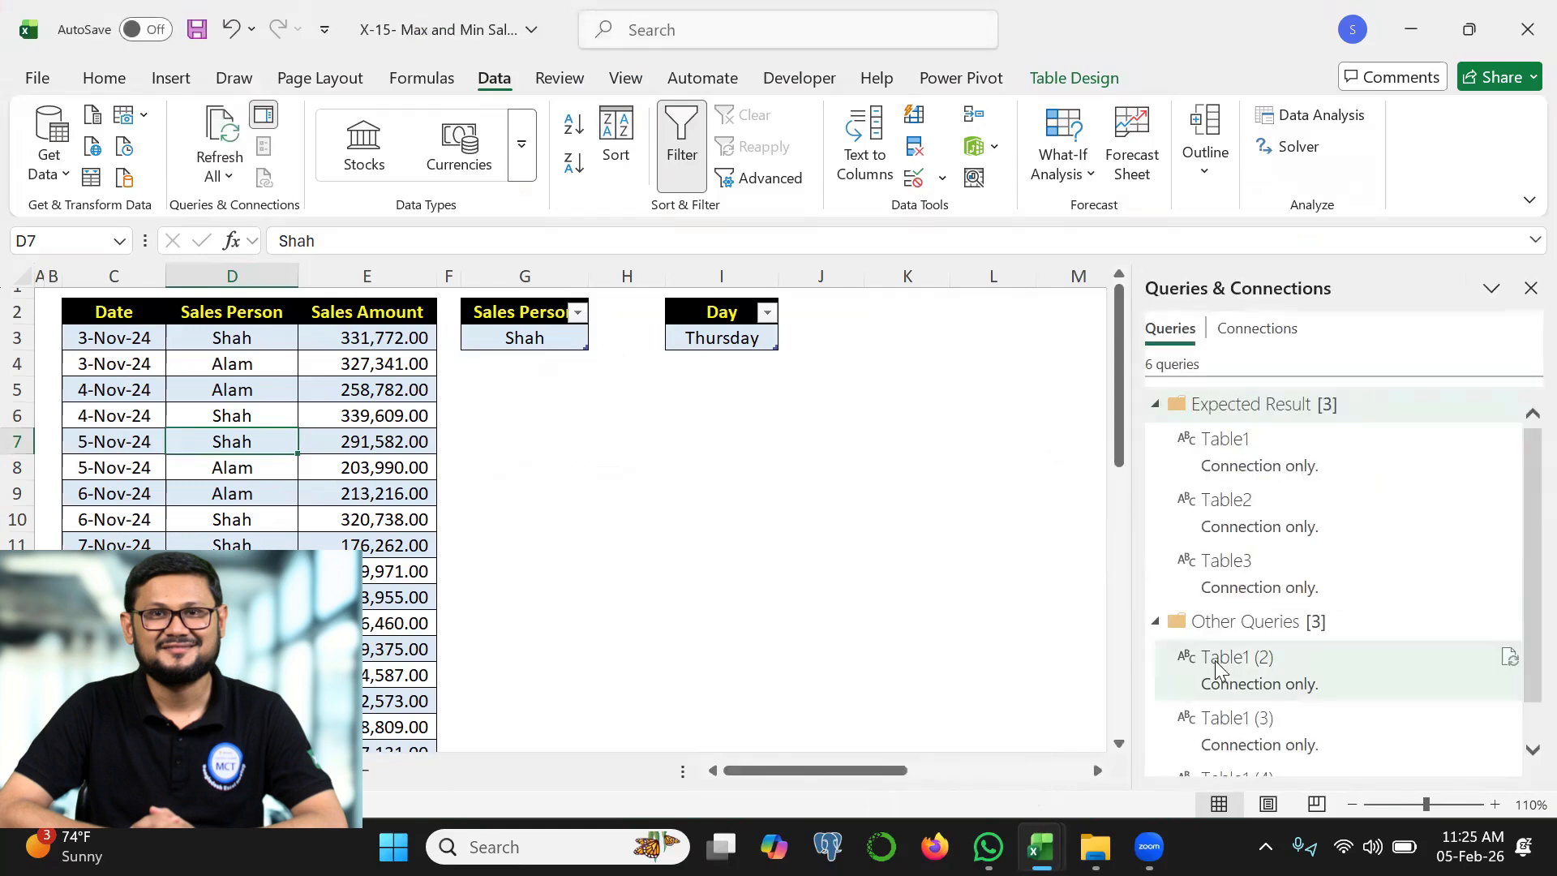
Load the Table1 (2) query as a table into the existing worksheet at cell K2
right_click(1238, 677)
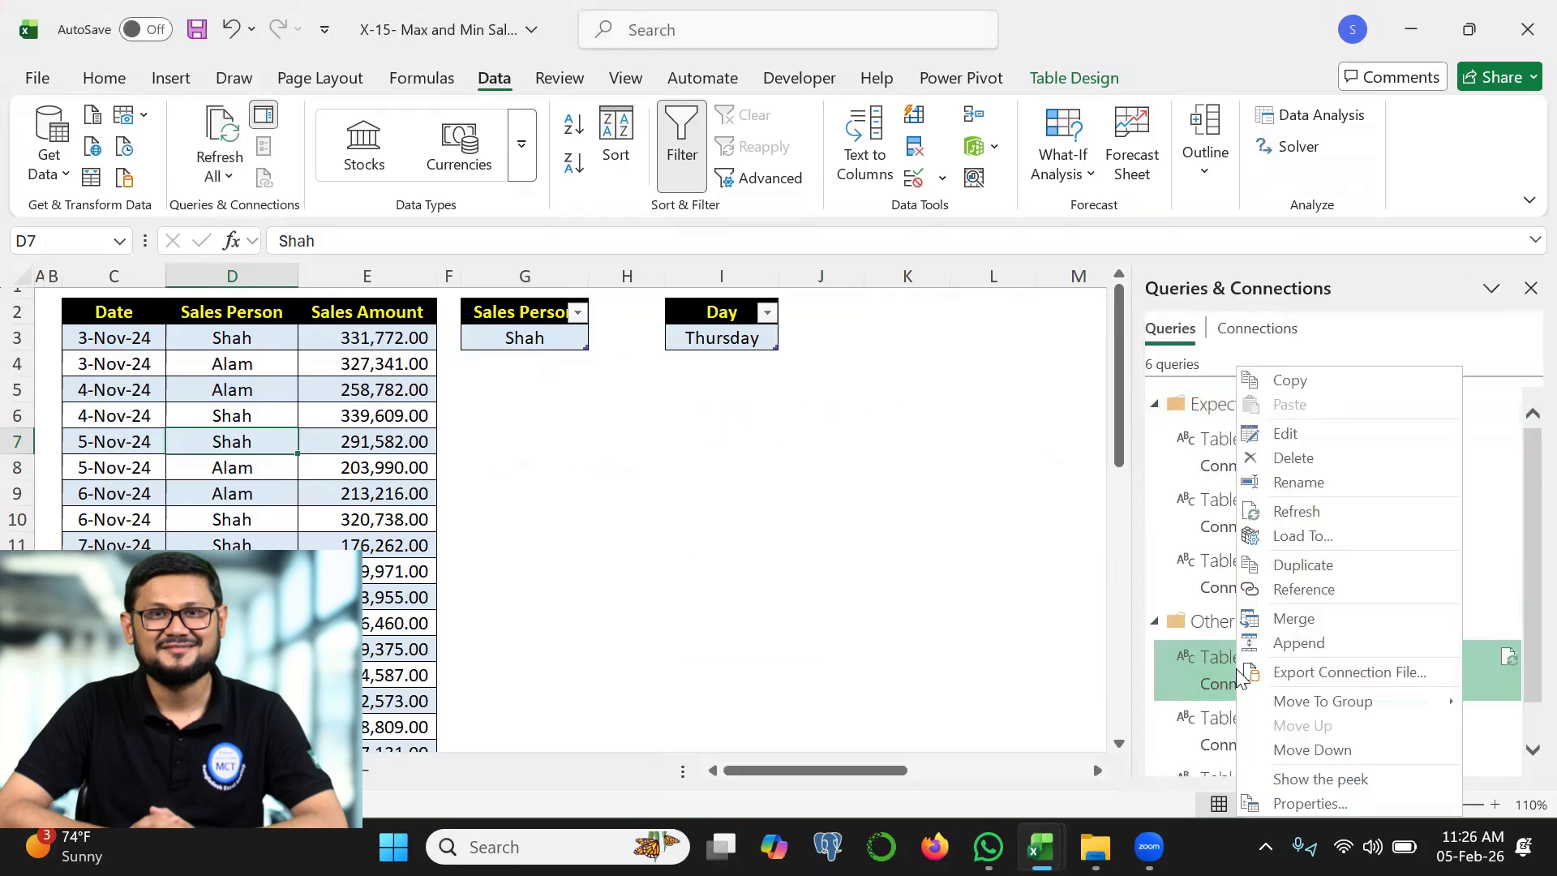
left_click(1292, 537)
left_click(773, 536)
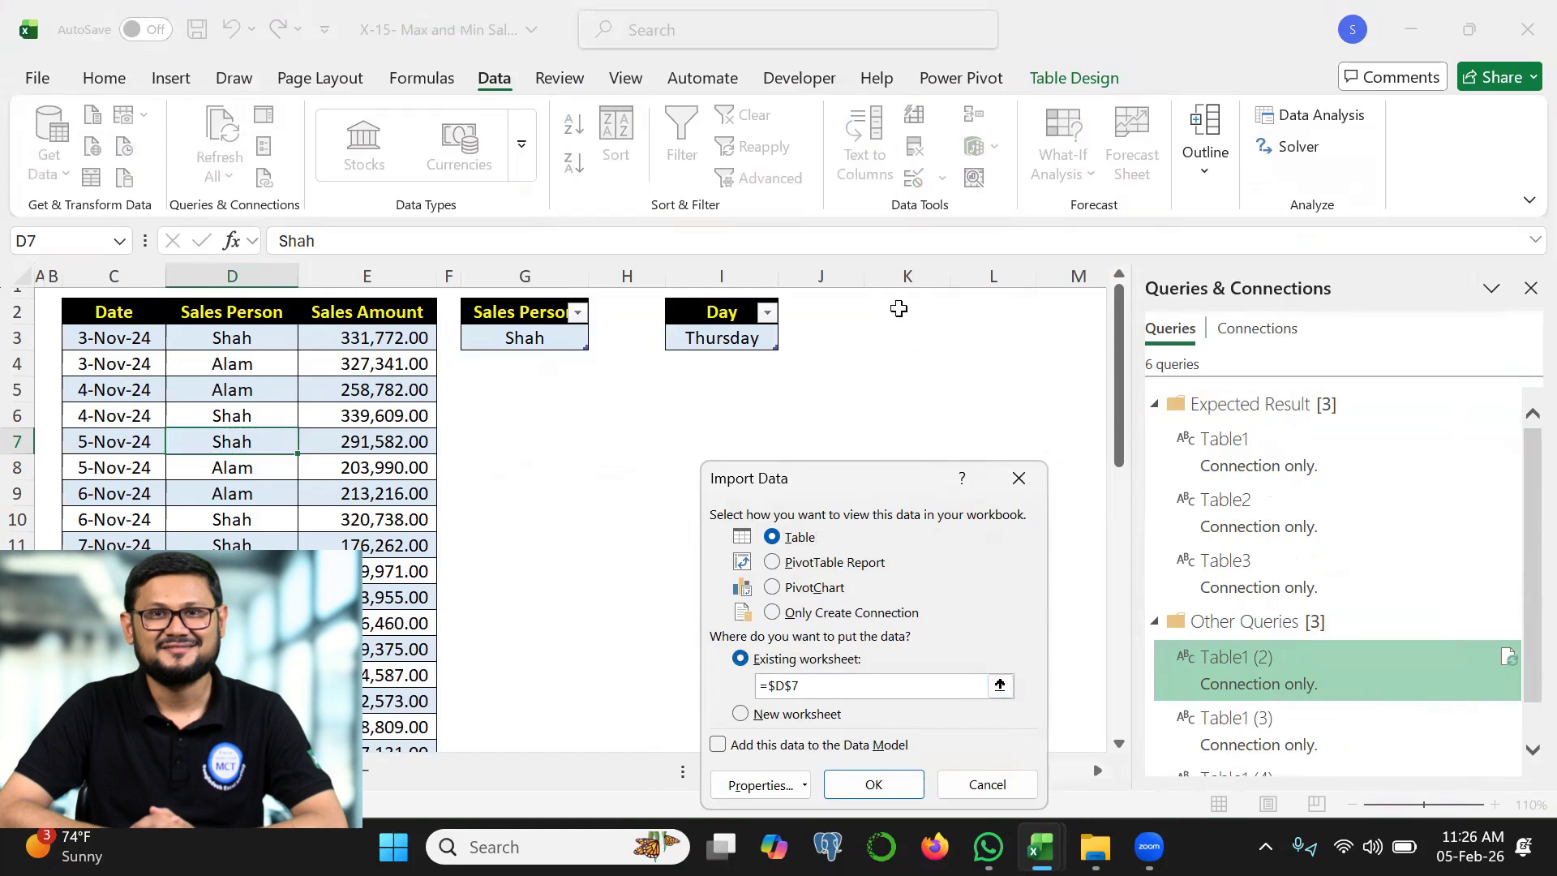
left_click(898, 308)
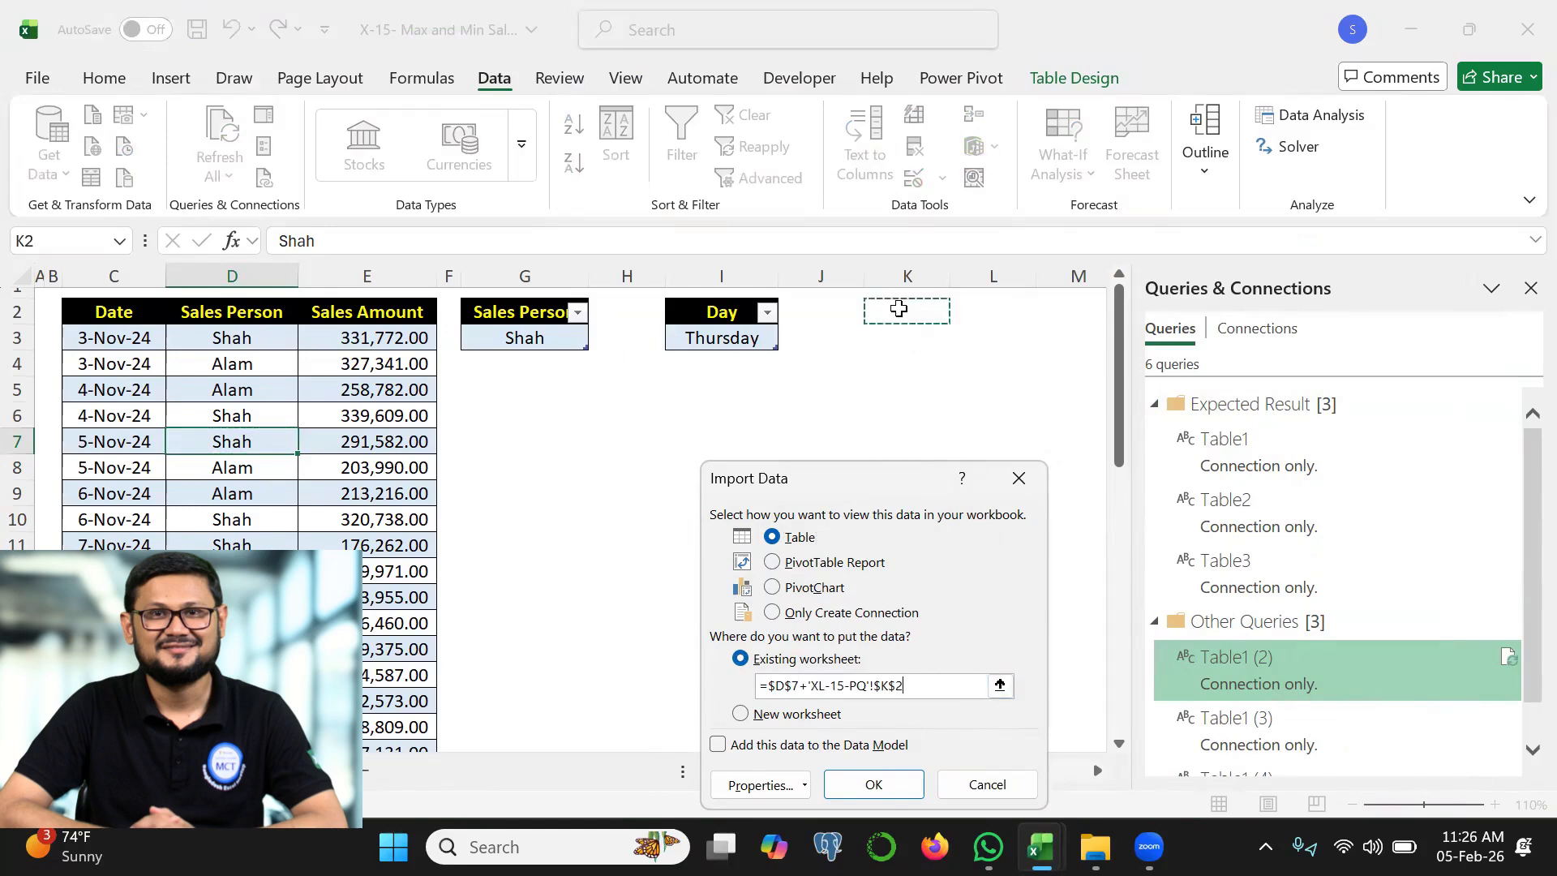
left_click(887, 787)
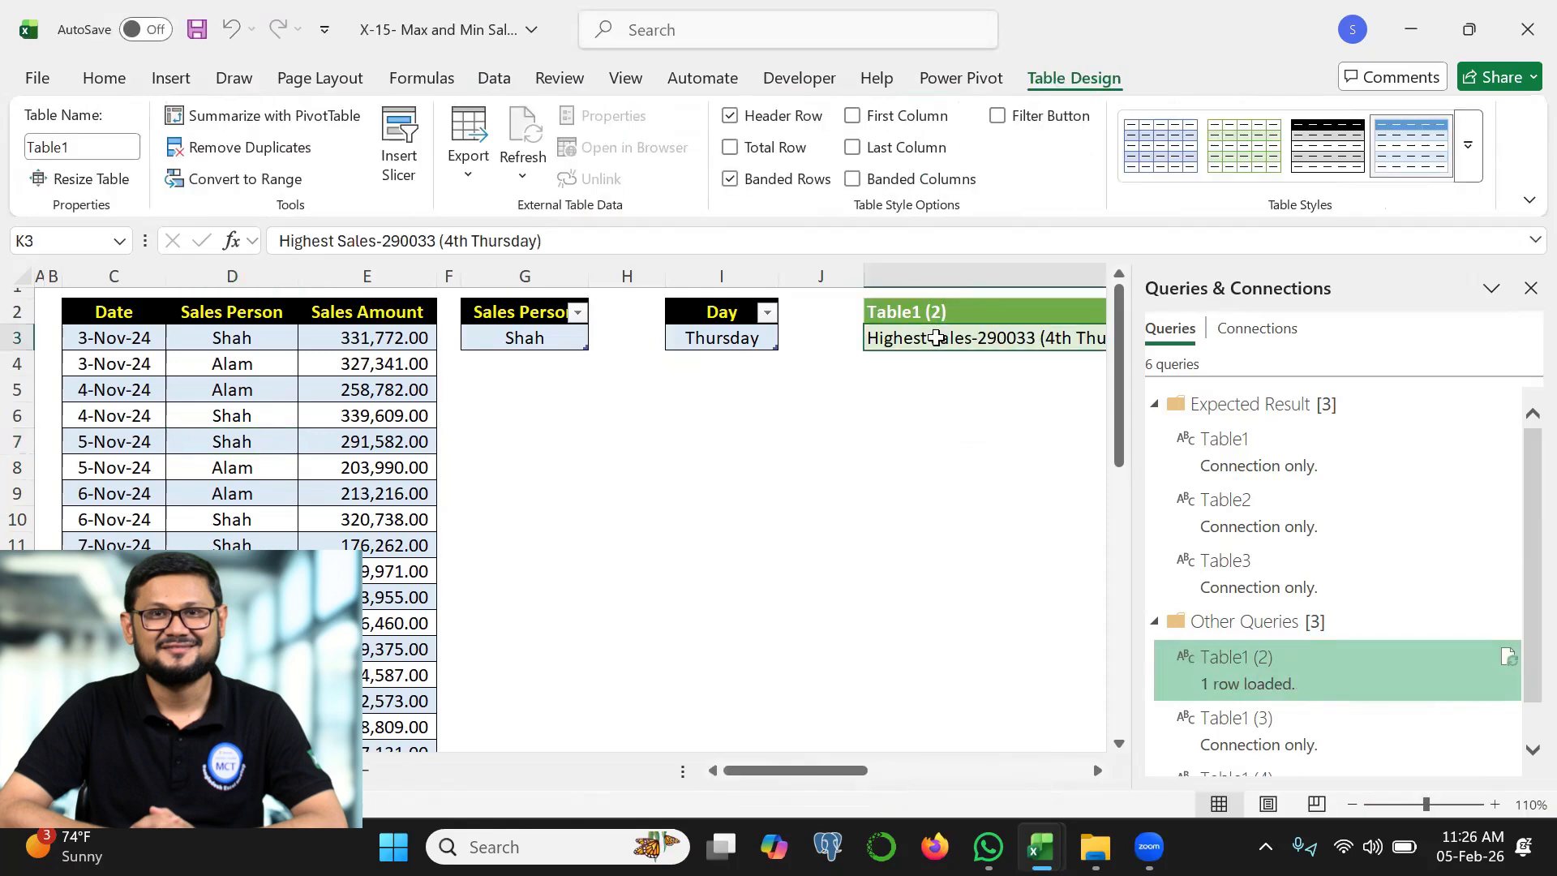
Turn on Wrap Text for the loaded result in cell K3
left_click(104, 78)
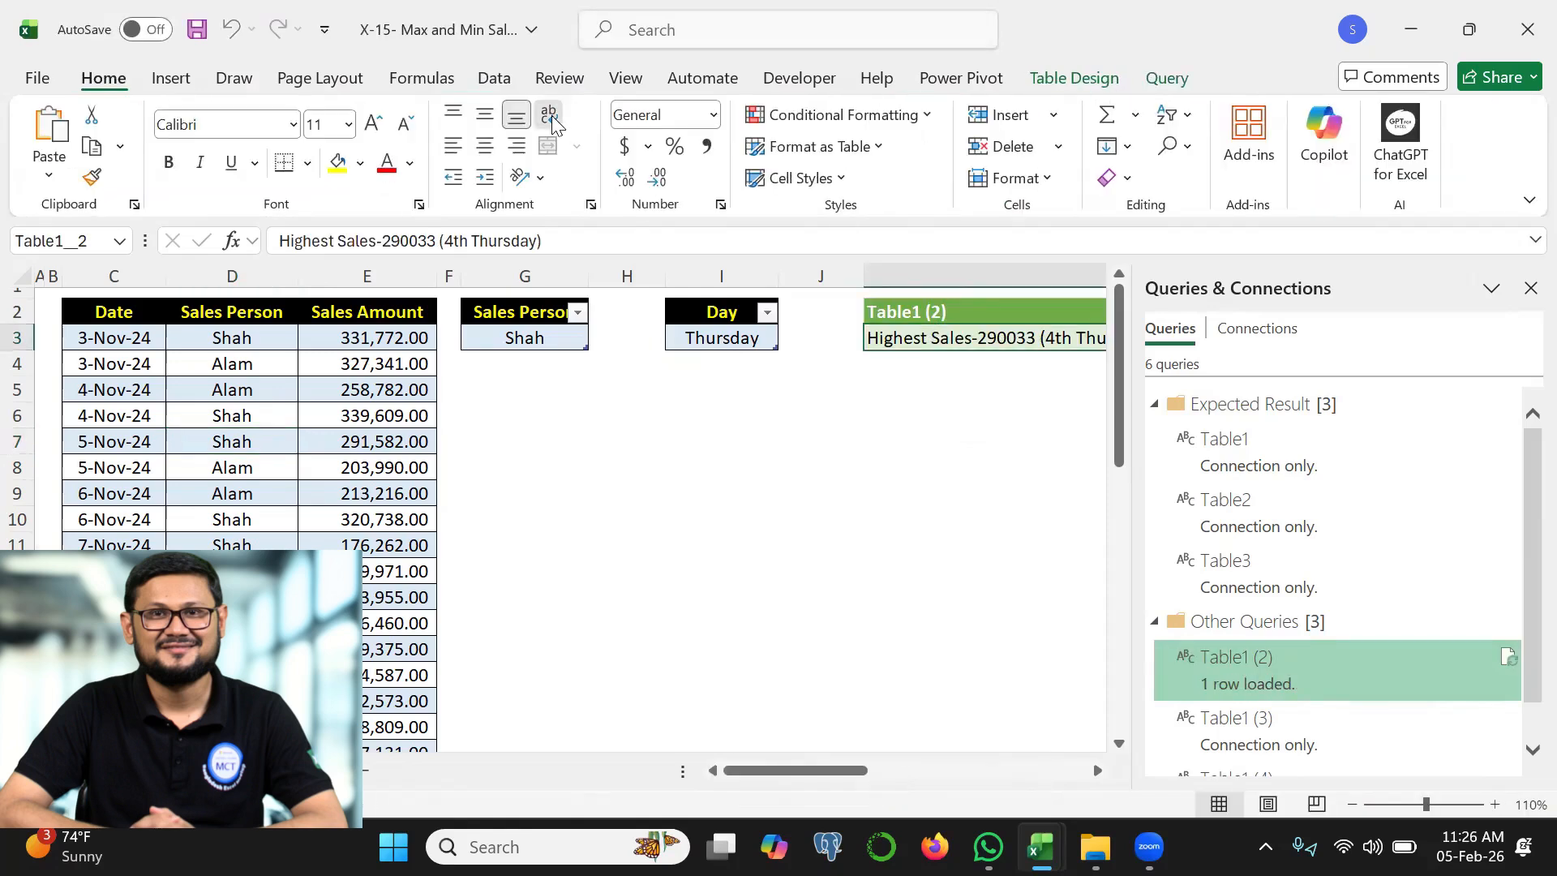
left_click(549, 113)
scroll(820, 737, "left", 3)
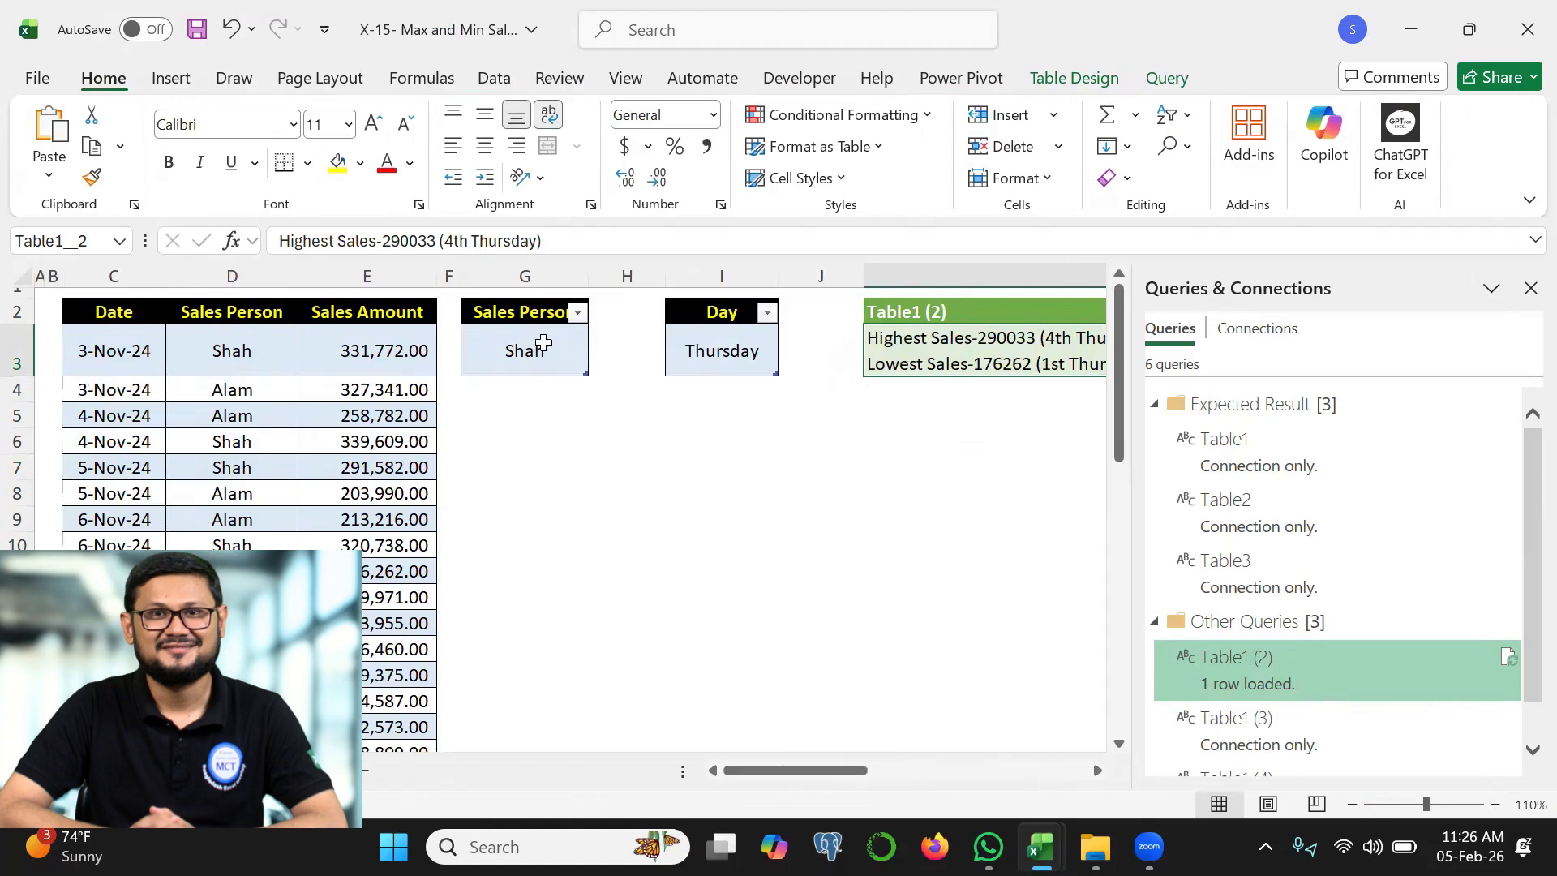
Choose the other sales person in G3 and Monday in I3, and refresh the loaded result table
left_click(539, 341)
left_click(598, 365)
left_click(524, 408)
left_click(713, 340)
left_click(789, 365)
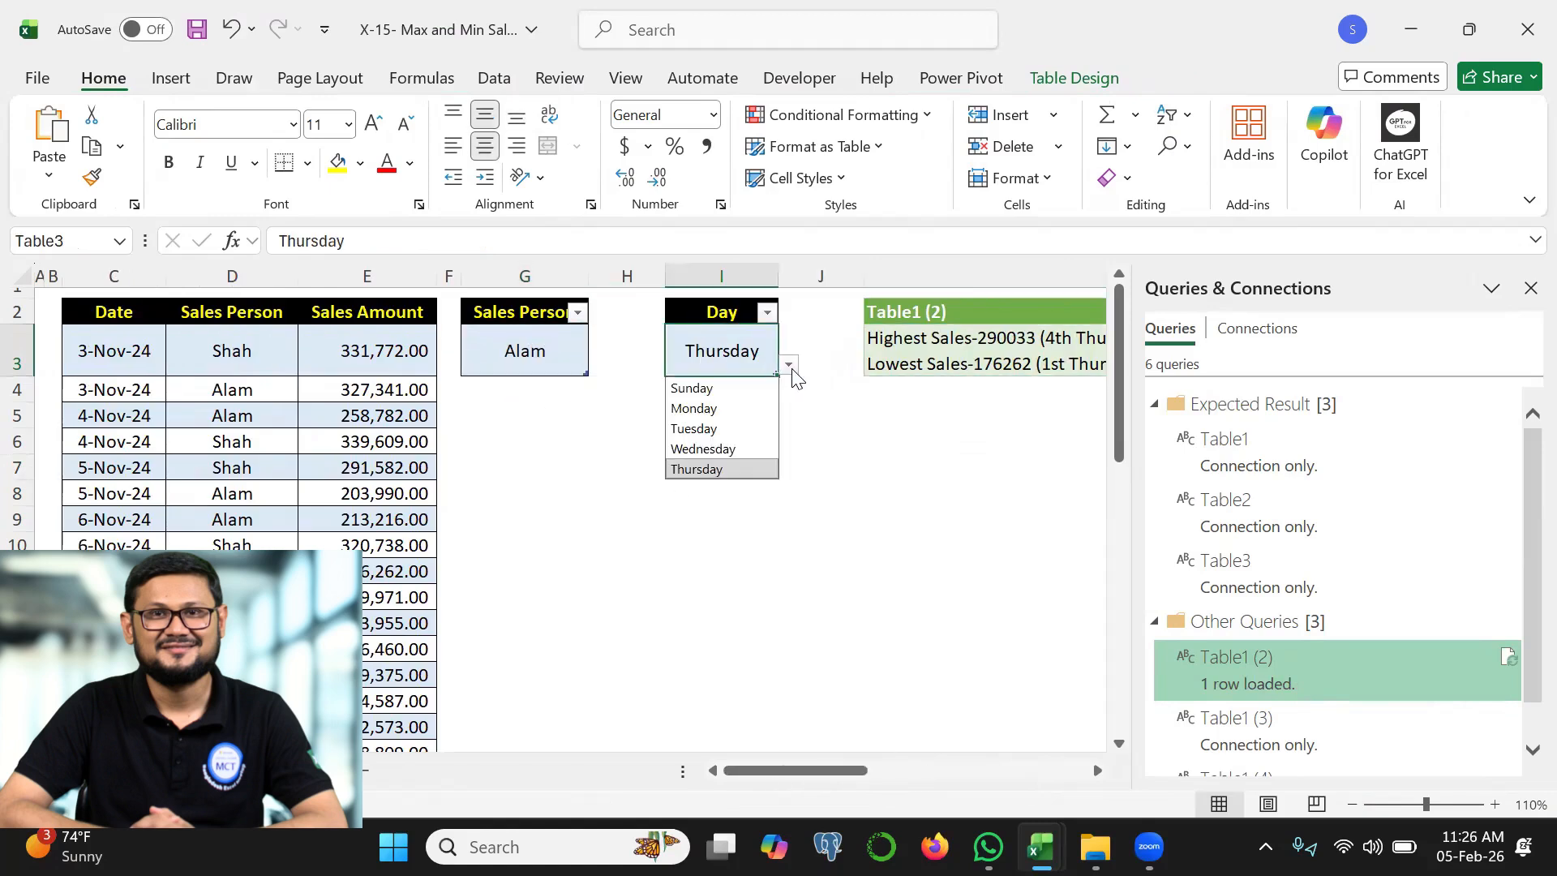
left_click(750, 409)
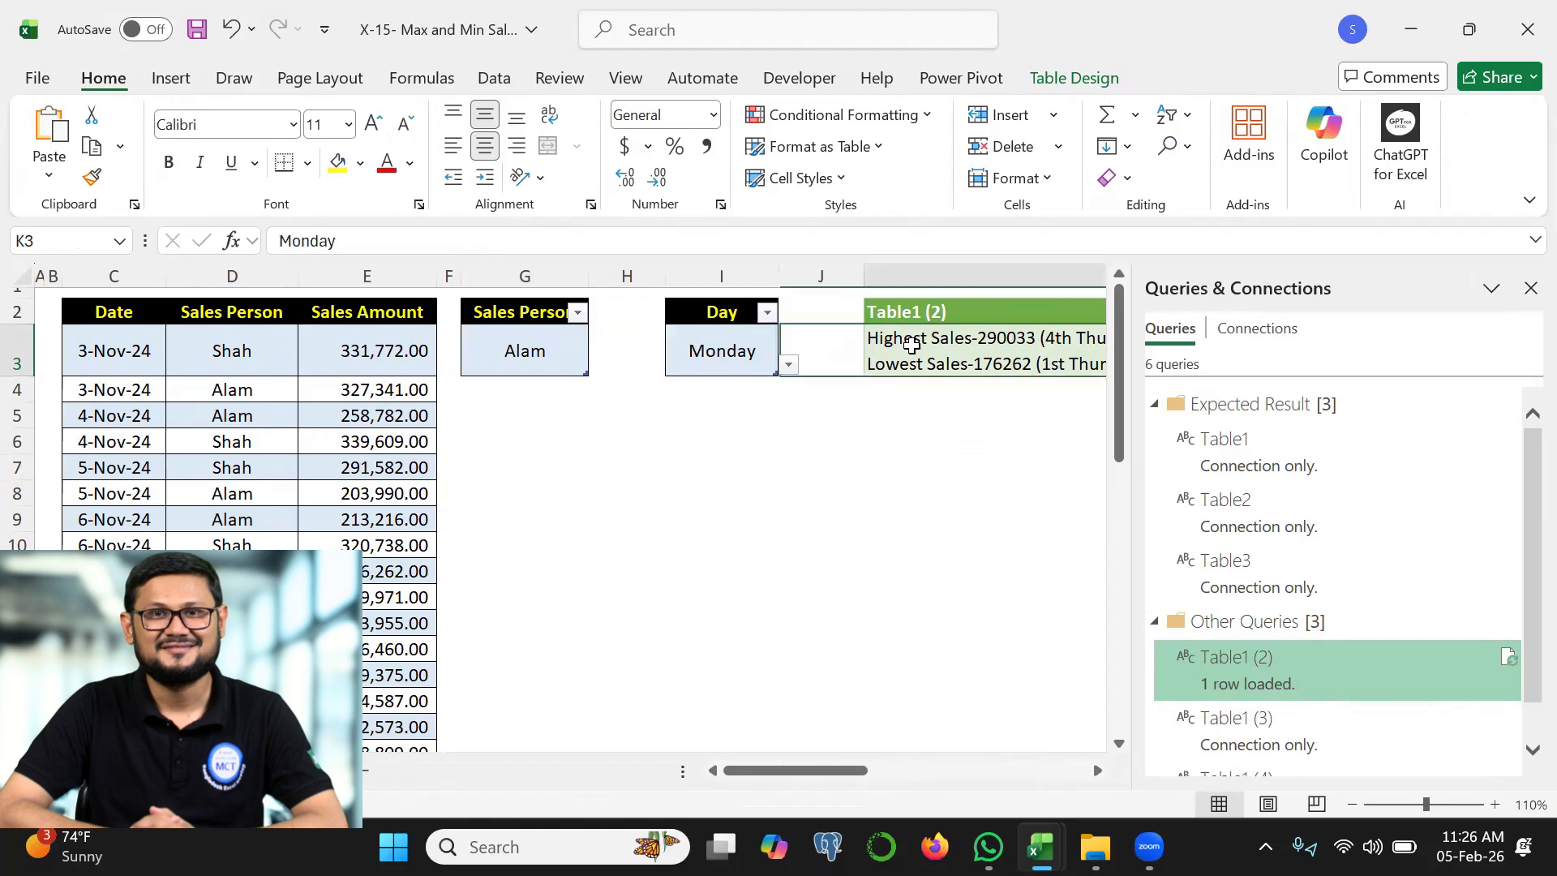
right_click(912, 351)
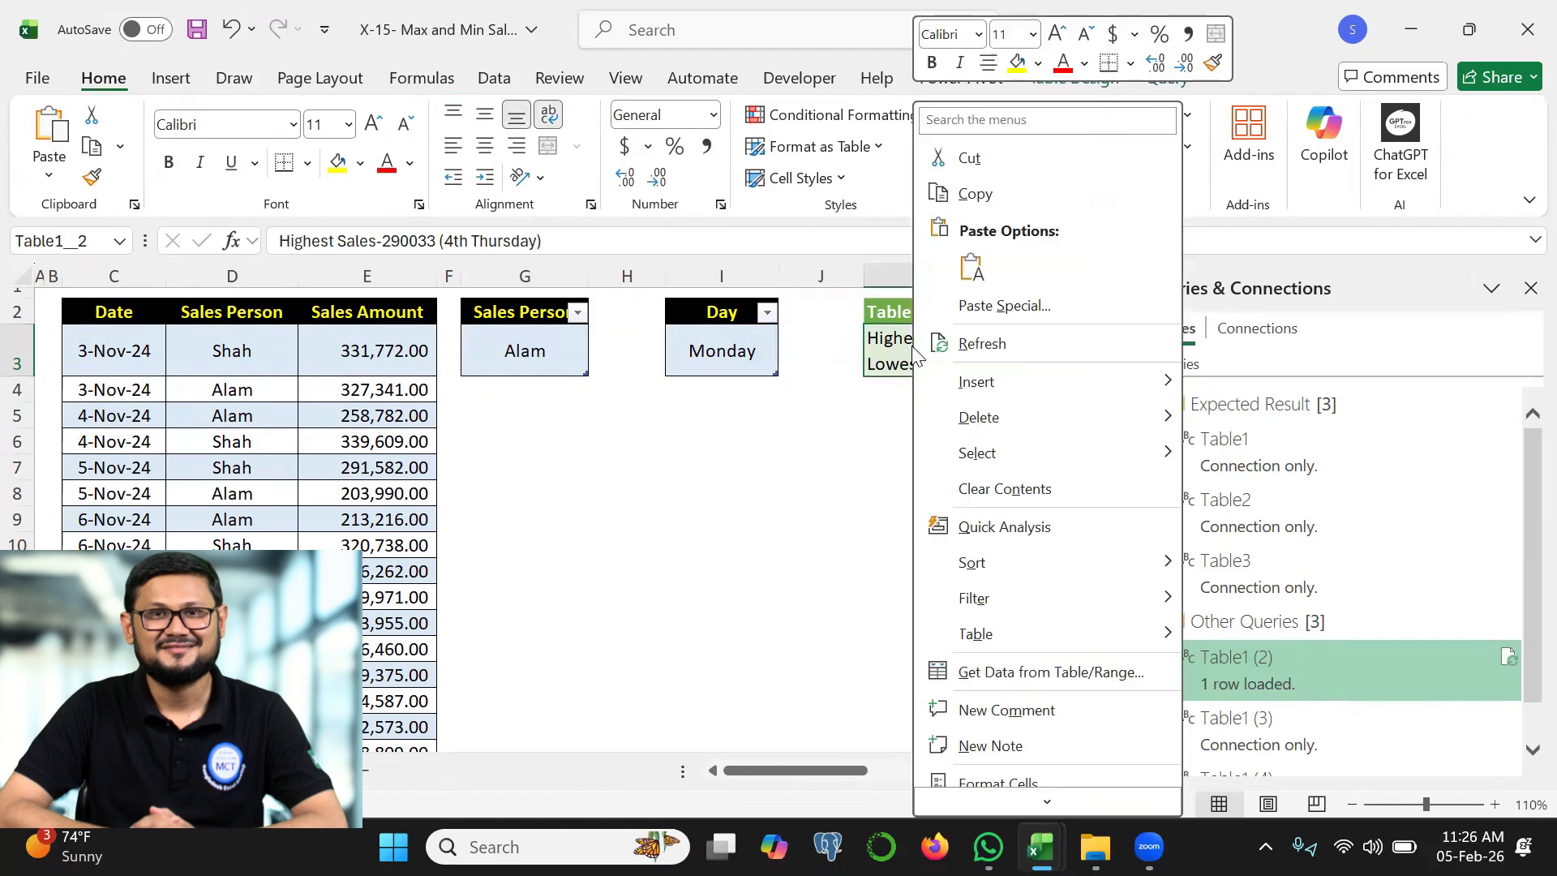
left_click(982, 344)
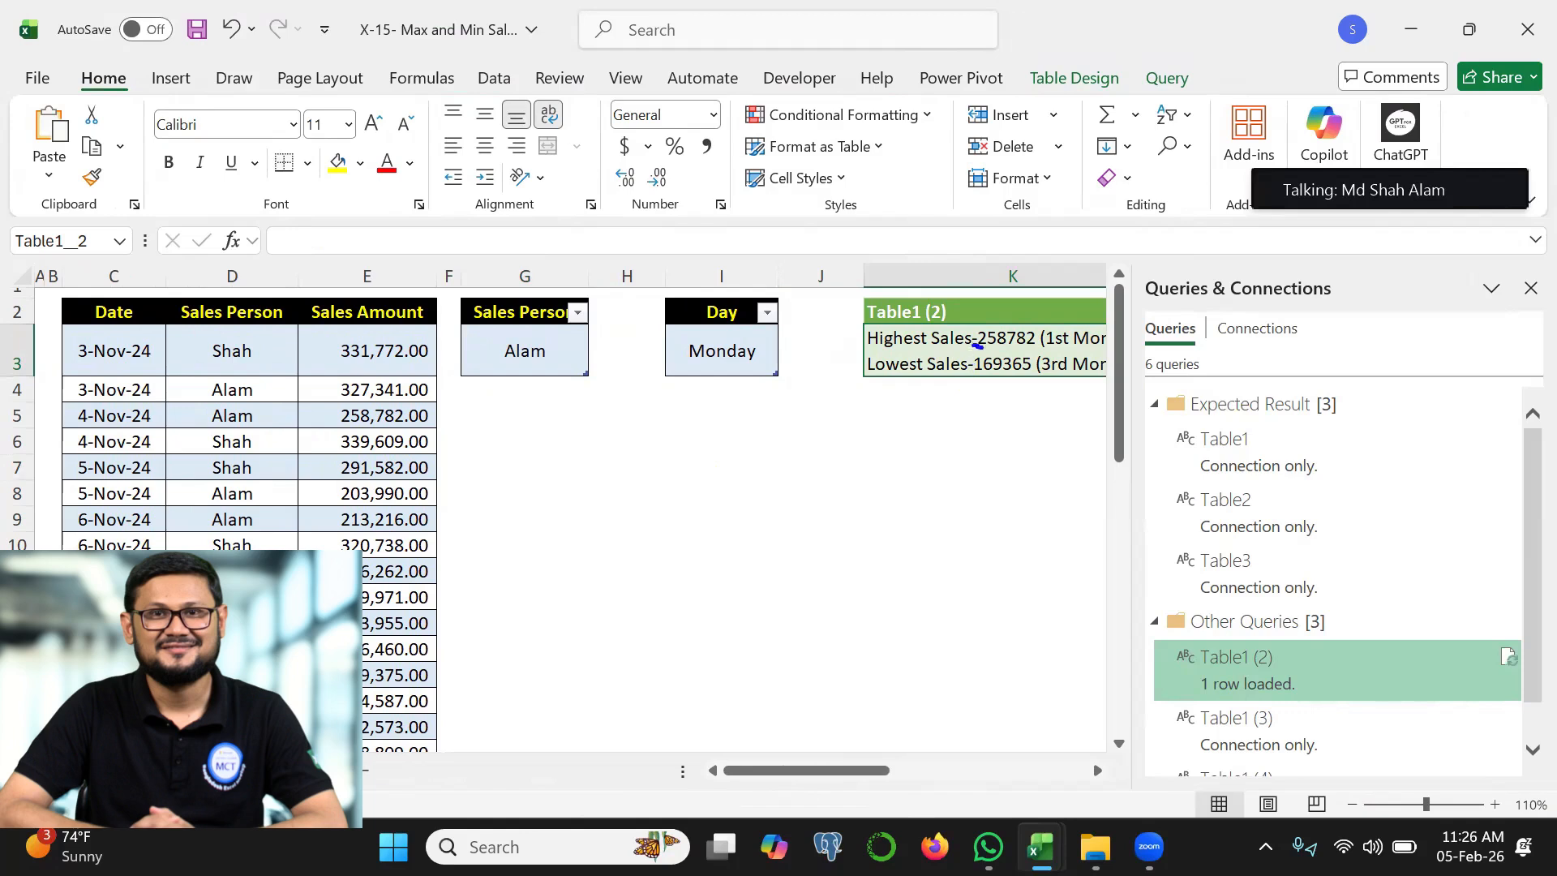